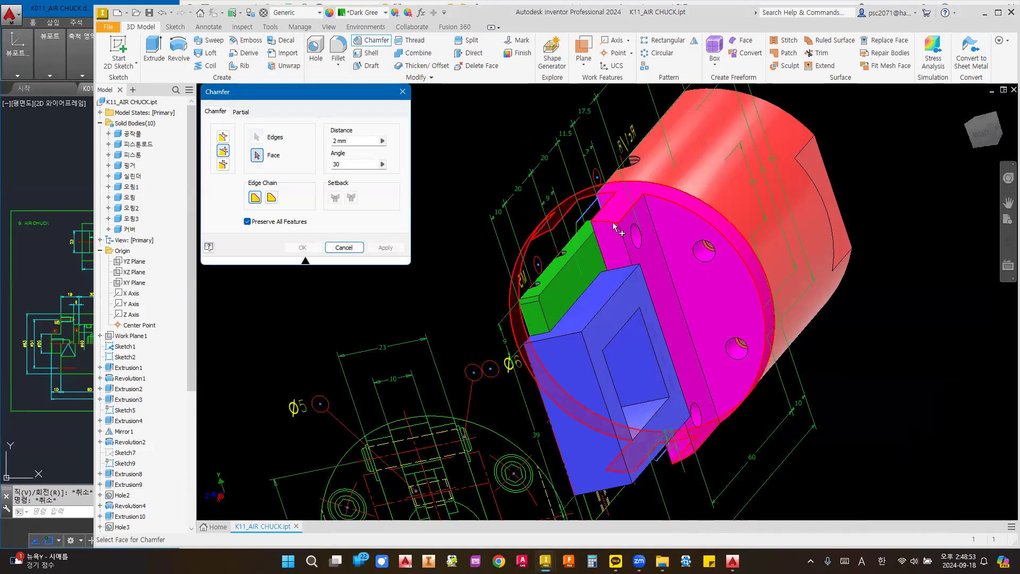
# - Chamfer the upper and lower outer edges on one side of the magenta cover's jaw block with an equal distance of 3 mm
pyautogui.click(223, 136)
pyautogui.click(350, 140)
pyautogui.write('3')
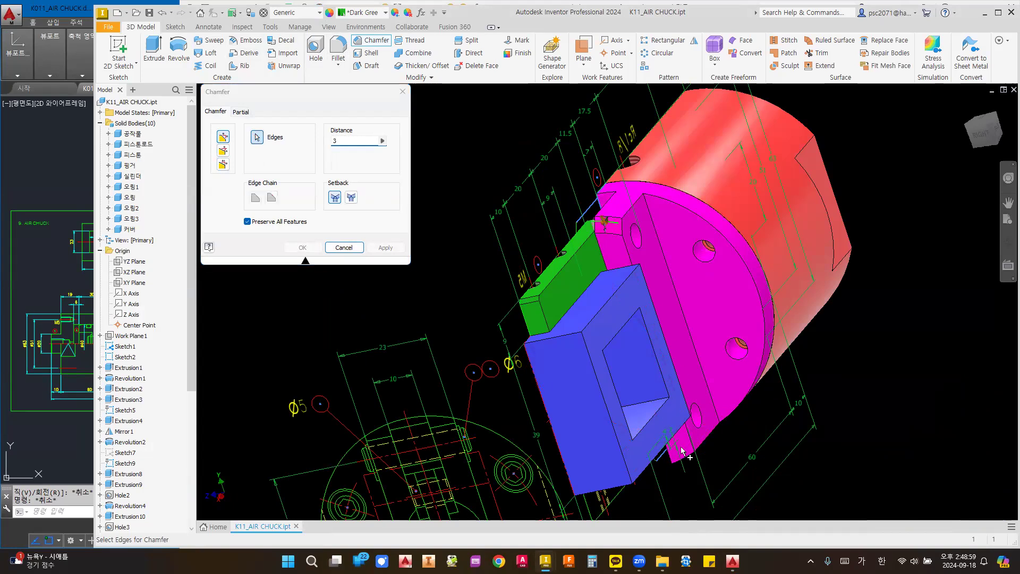
pyautogui.click(685, 460)
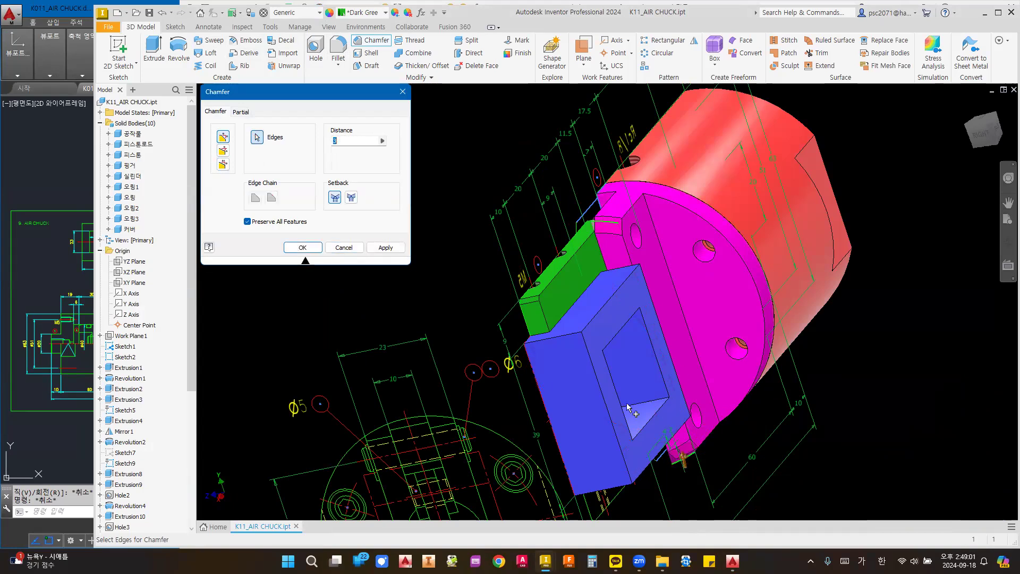
pyautogui.scroll(-3, 612, 334)
pyautogui.keyDown('shift'); pyautogui.moveTo(611, 335); pyautogui.dragTo(690, 289); pyautogui.keyUp('shift')
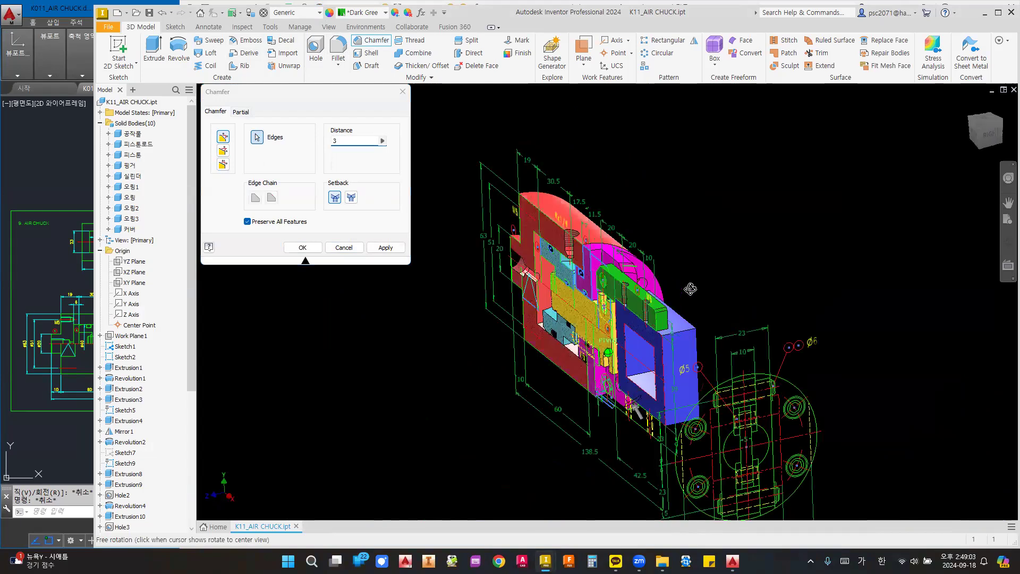
pyautogui.keyDown('shift'); pyautogui.moveTo(690, 289); pyautogui.dragTo(676, 286, button='middle'); pyautogui.keyUp('shift')
pyautogui.click(320, 248)
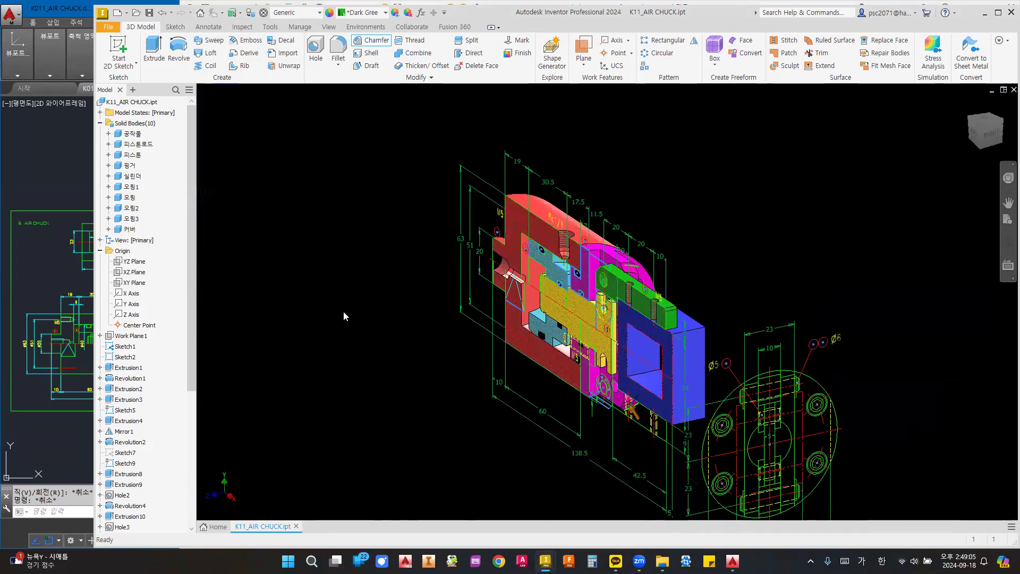
# - End the section view so the complete air chuck model is displayed
pyautogui.keyDown('shift'); pyautogui.moveTo(409, 282); pyautogui.dragTo(409, 251, button='middle'); pyautogui.keyUp('shift')
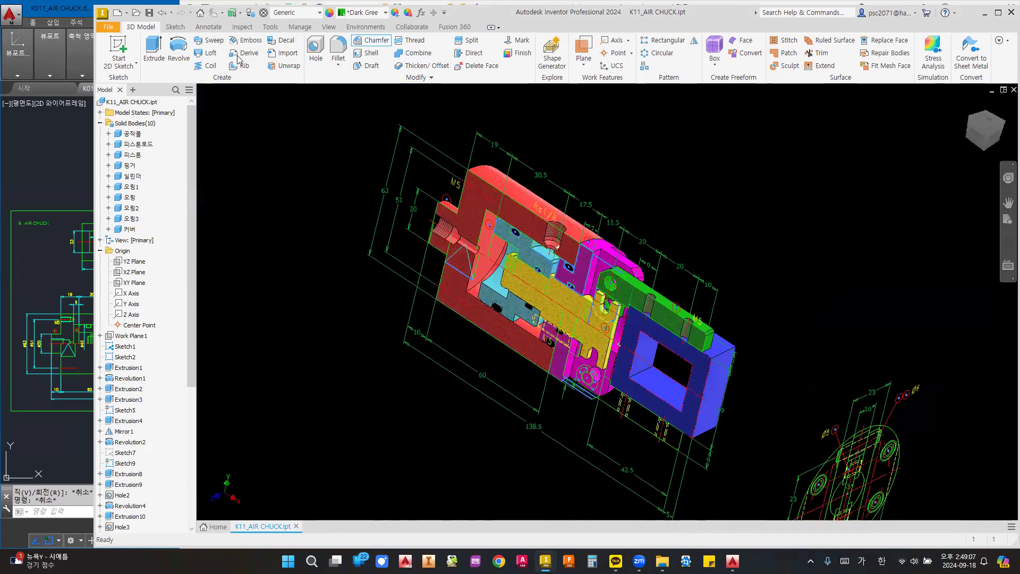
pyautogui.click(322, 28)
pyautogui.click(265, 53)
pyautogui.click(242, 139)
pyautogui.scroll(6, 655, 291)
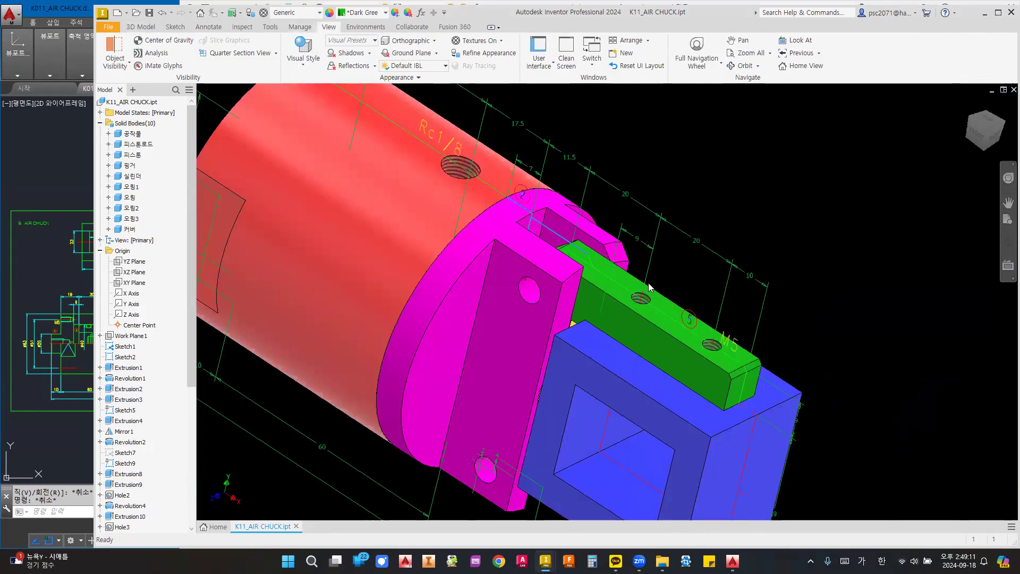
pyautogui.scroll(-5, 615, 250)
pyautogui.moveTo(561, 240)
pyautogui.keyDown('shift'); pyautogui.mouseDown(button='middle')
pyautogui.moveTo(518, 236)
pyautogui.moveTo(594, 231)
pyautogui.moveTo(574, 216)
pyautogui.mouseUp(button='middle'); pyautogui.keyUp('shift')
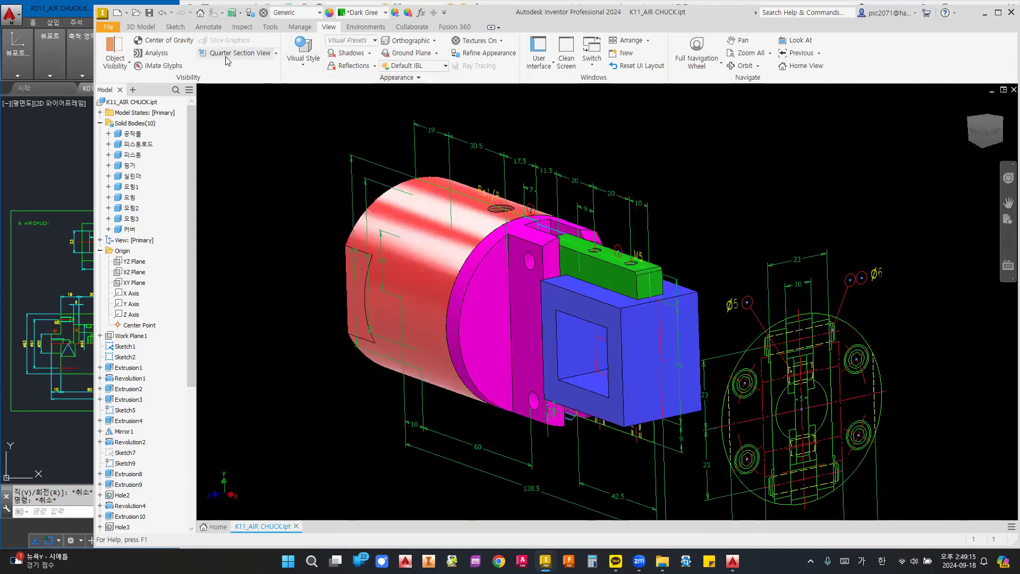
# - Chamfer the matching upper and lower edges on the opposite side of the cover's jaw block by 3 mm
pyautogui.click(141, 27)
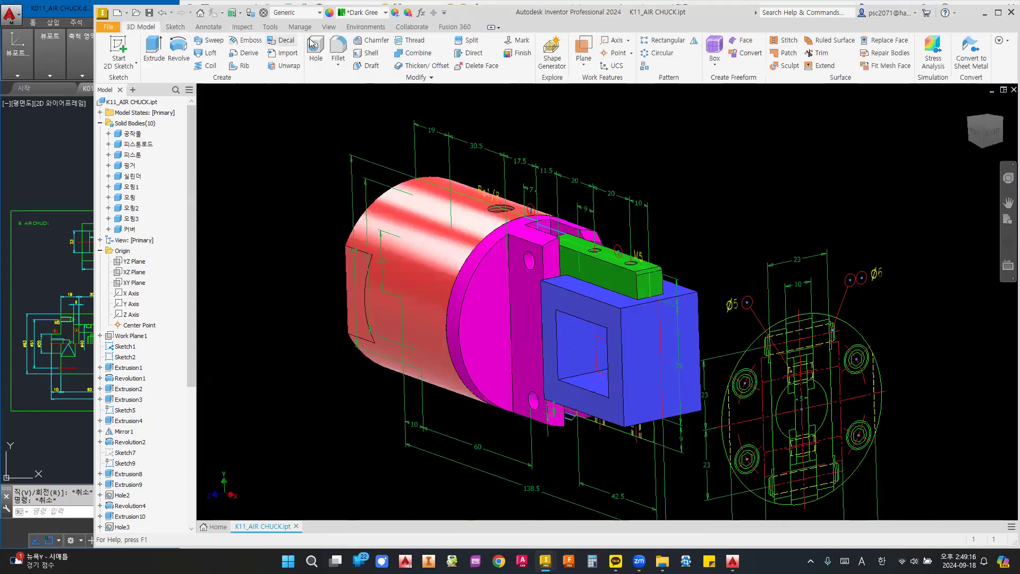
pyautogui.click(370, 40)
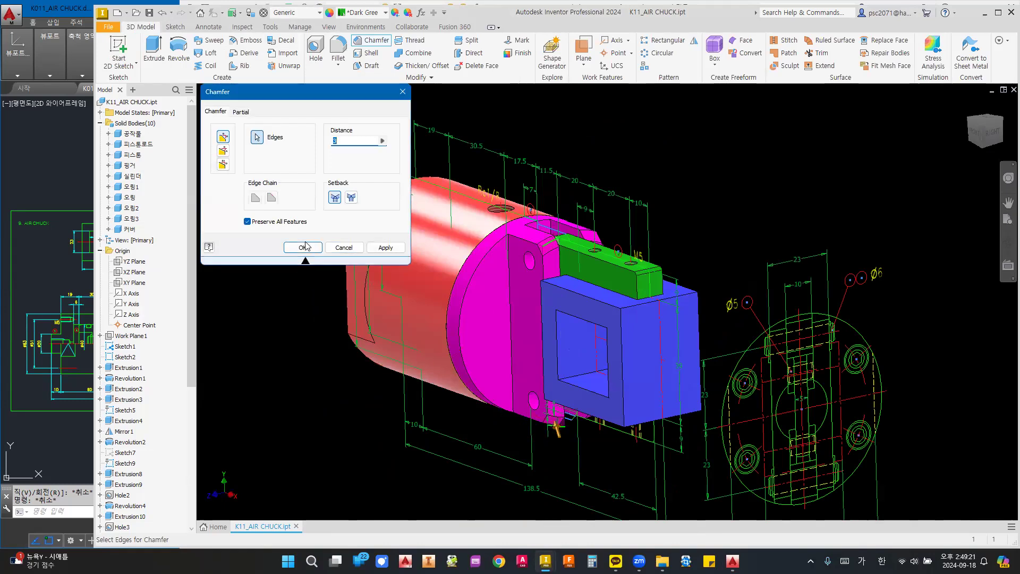
pyautogui.click(303, 247)
# - Mirror the cover's two counterbored bolt holes about the XY Plane
pyautogui.moveTo(492, 301)
pyautogui.keyDown('shift'); pyautogui.mouseDown(button='middle')
pyautogui.moveTo(428, 278)
pyautogui.moveTo(404, 295)
pyautogui.mouseUp(button='middle'); pyautogui.keyUp('shift')
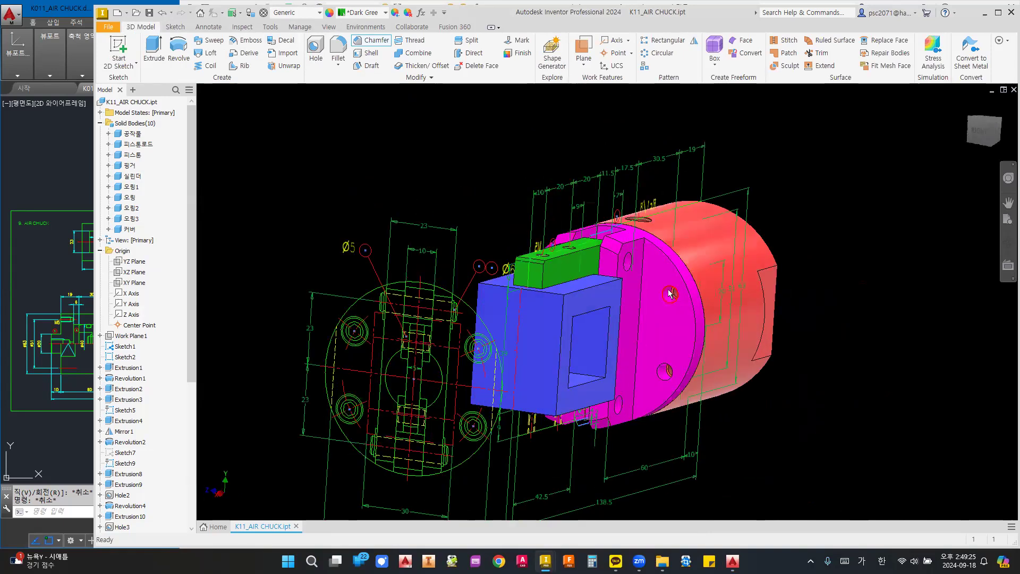
pyautogui.scroll(5, 673, 292)
pyautogui.scroll(-3, 672, 293)
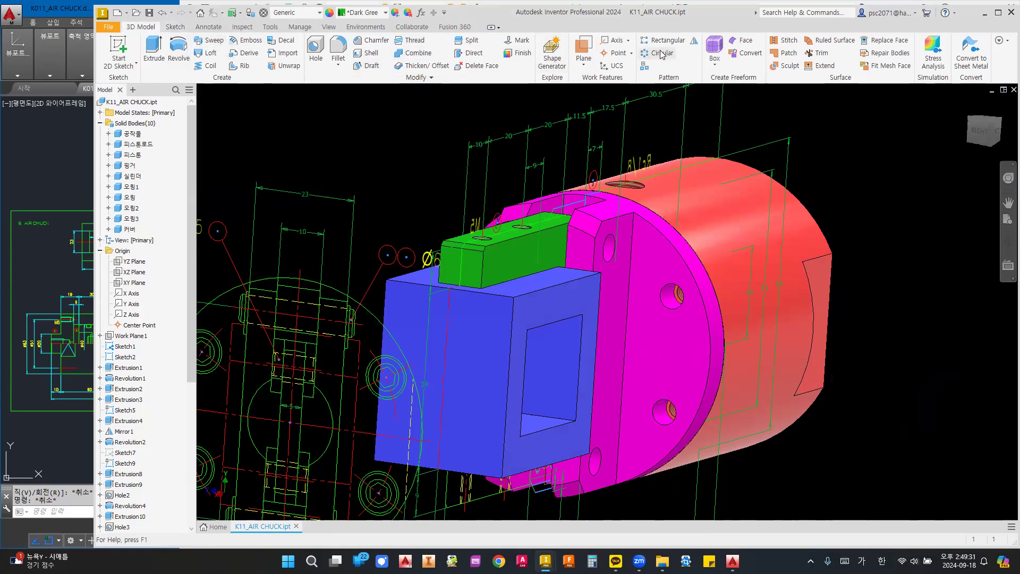
pyautogui.click(695, 41)
pyautogui.click(670, 302)
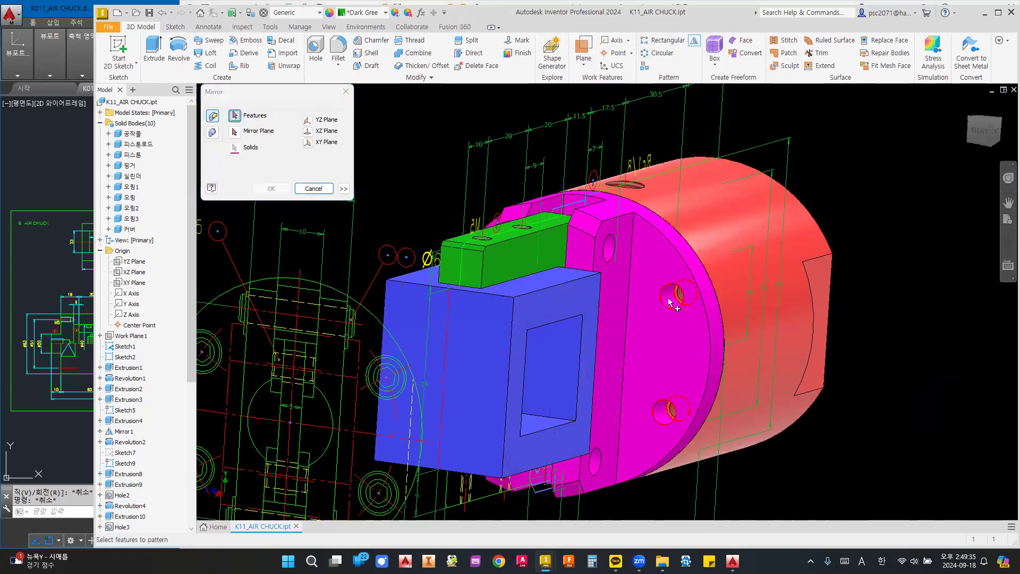
pyautogui.scroll(-3, 682, 299)
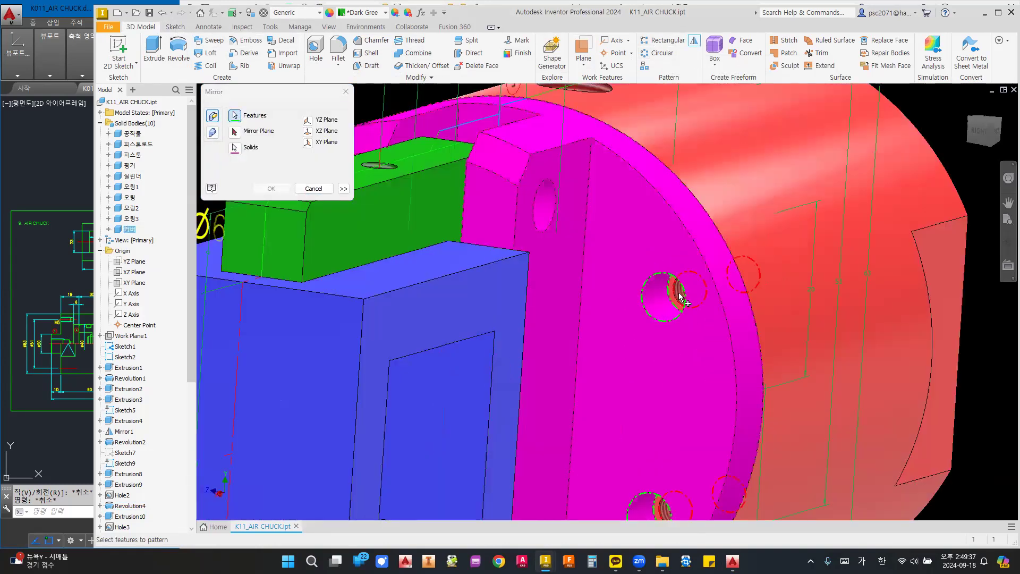
pyautogui.scroll(5, 680, 300)
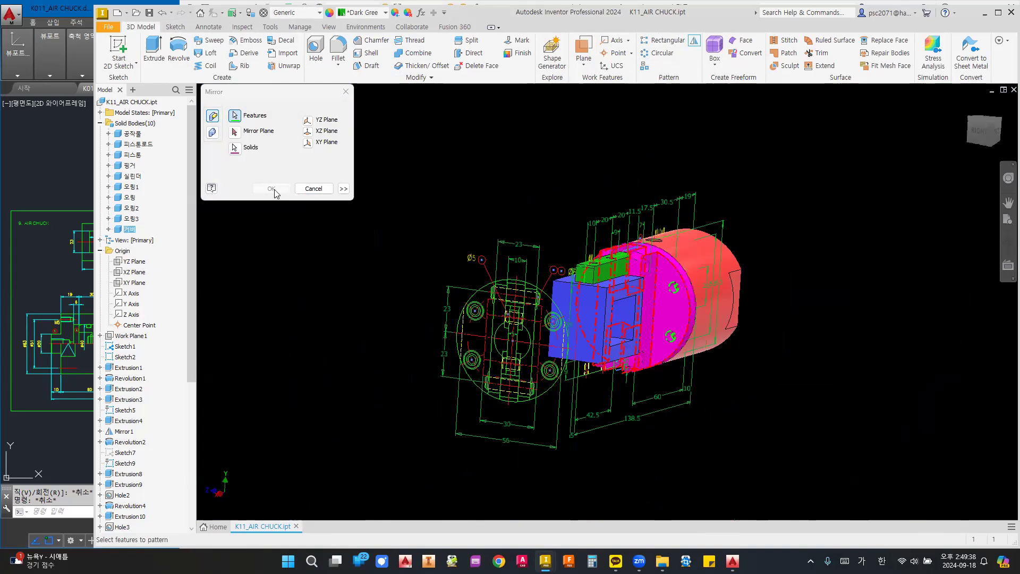
pyautogui.click(237, 133)
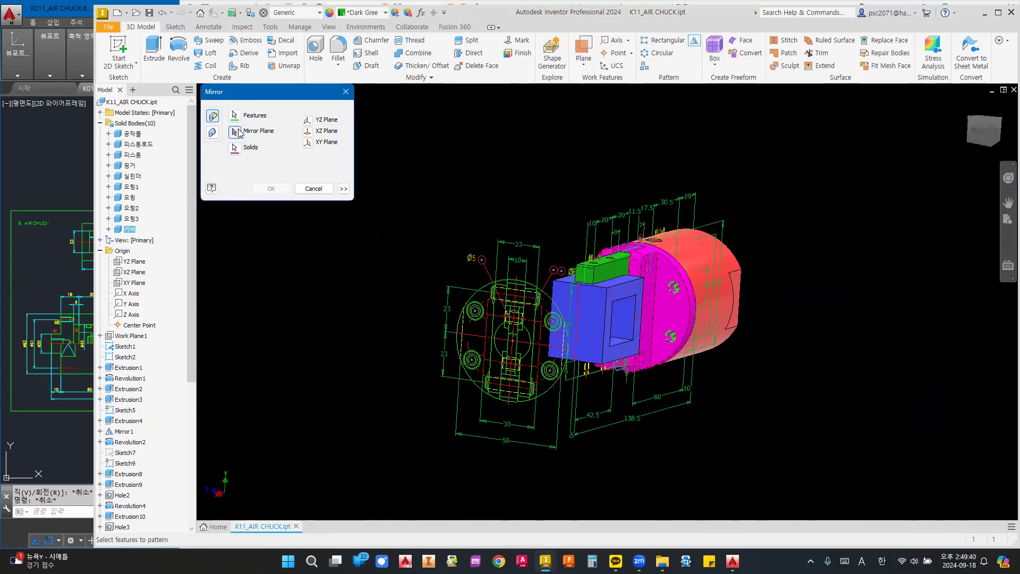
pyautogui.click(133, 282)
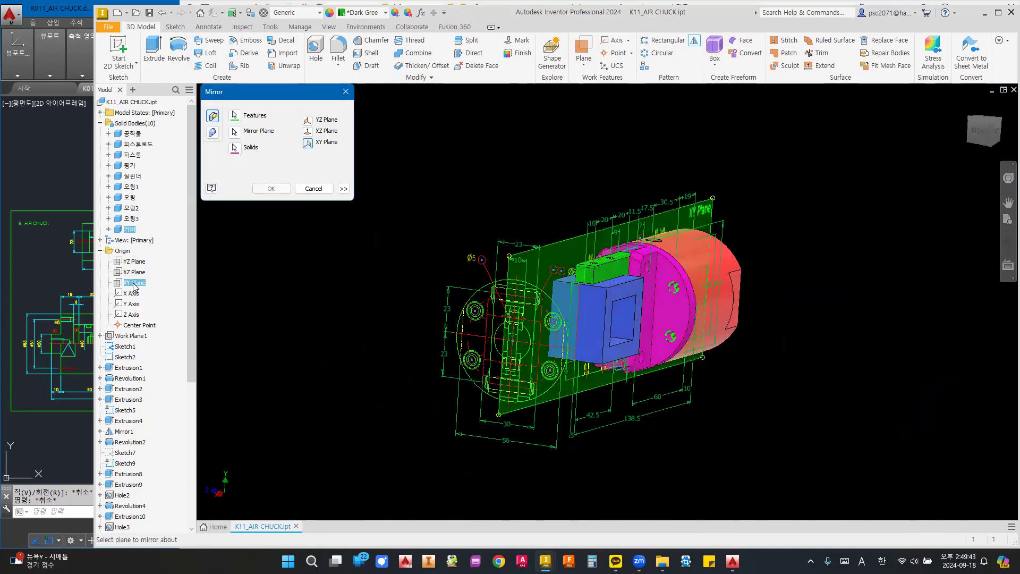
pyautogui.click(269, 189)
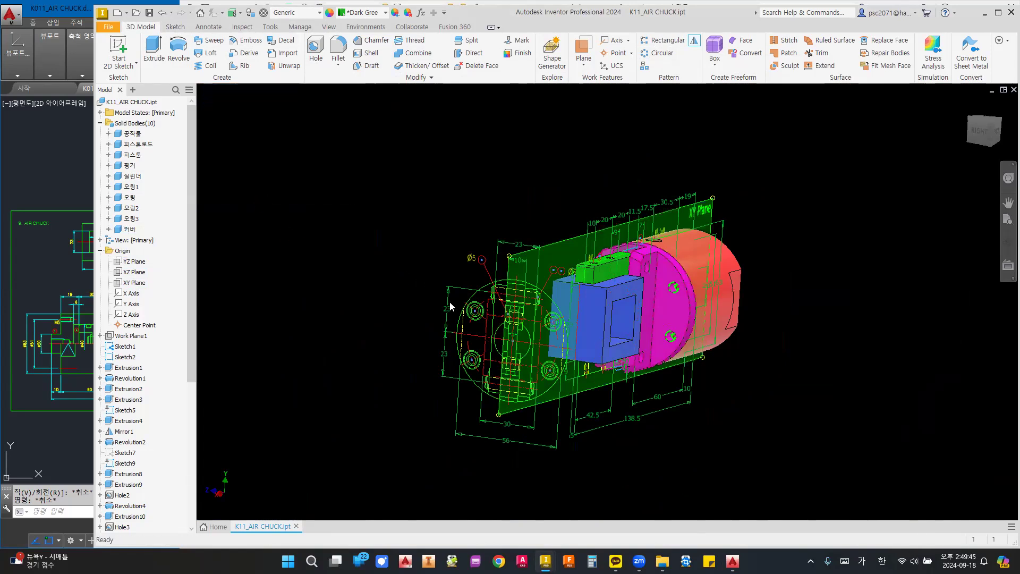
# - Mirror the cylinder's threaded holes behind the cover's bolt holes about the XY Plane
pyautogui.keyDown('shift'); pyautogui.moveTo(563, 272); pyautogui.dragTo(603, 309, button='middle'); pyautogui.keyUp('shift')
pyautogui.scroll(5, 562, 287)
pyautogui.scroll(-2, 564, 274)
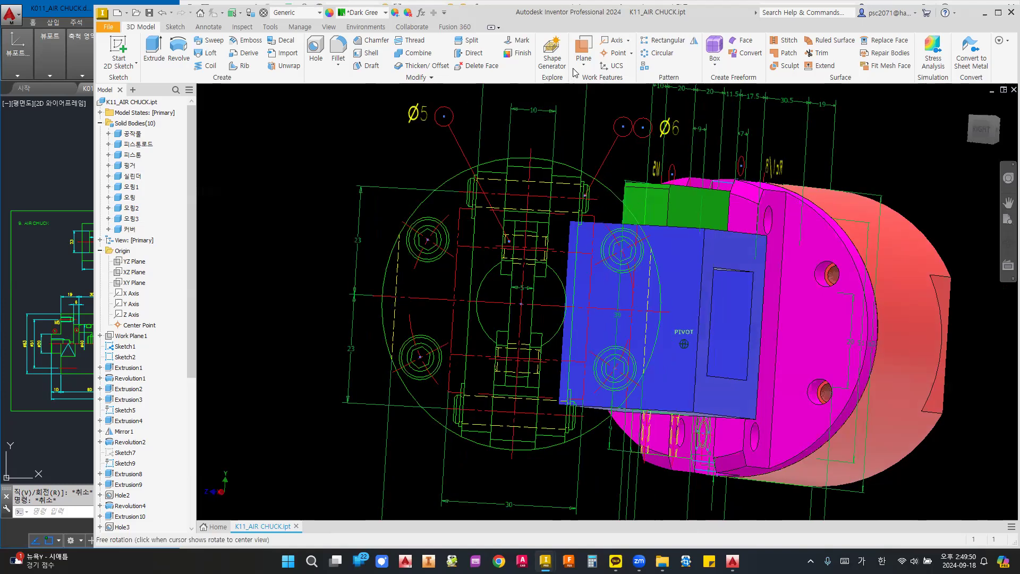
pyautogui.click(694, 40)
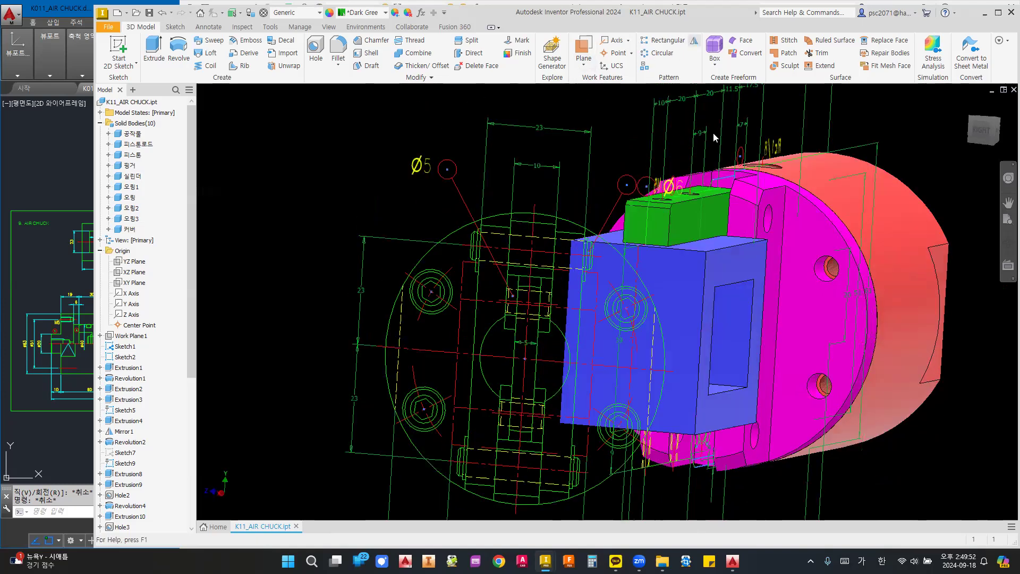
pyautogui.click(833, 273)
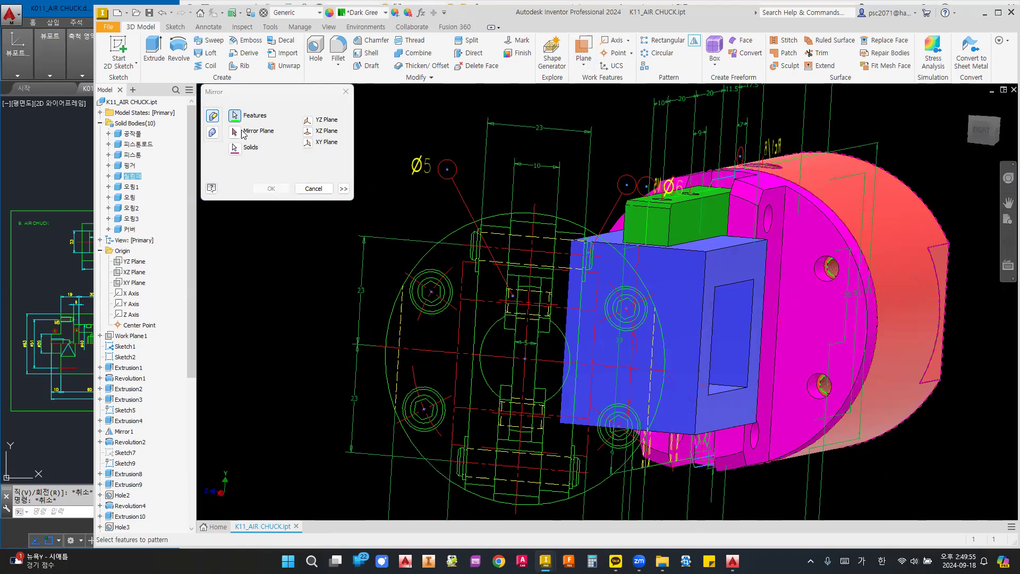
pyautogui.click(240, 132)
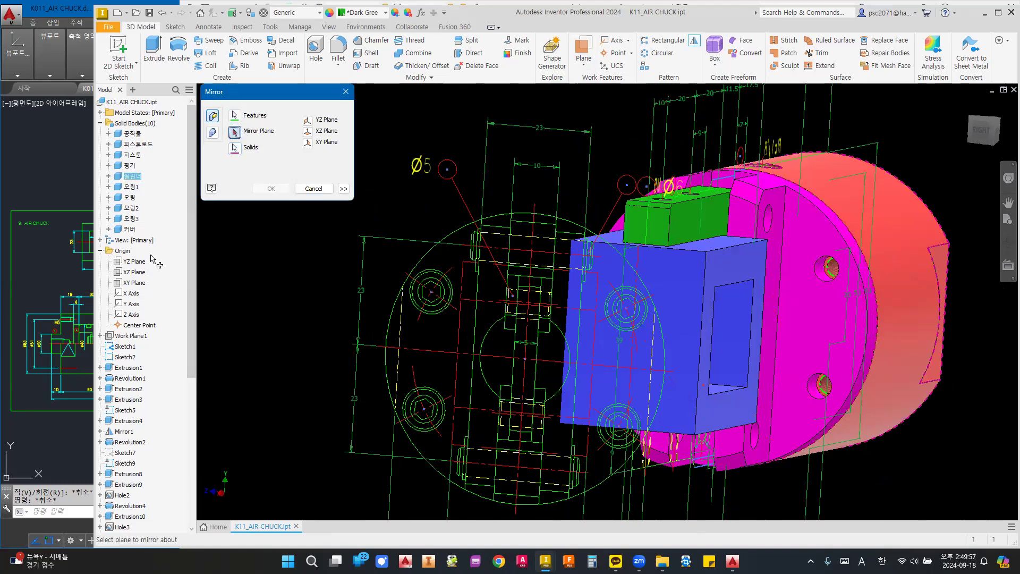
pyautogui.click(134, 283)
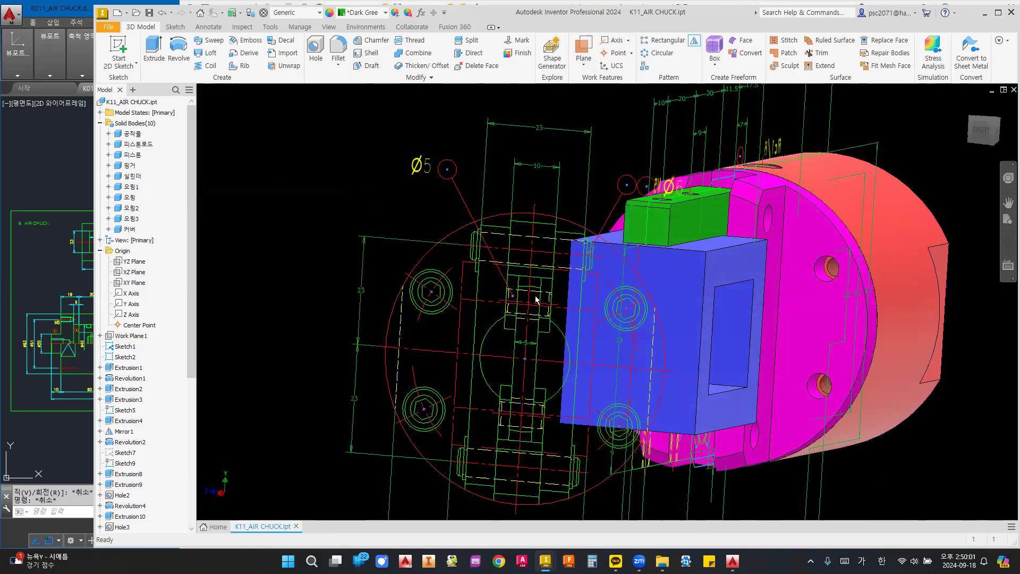
# - Examine the mirrored holes on the cover and the 핑거 body from several angles
pyautogui.keyDown('shift'); pyautogui.moveTo(613, 292); pyautogui.dragTo(609, 294, button='middle'); pyautogui.keyUp('shift')
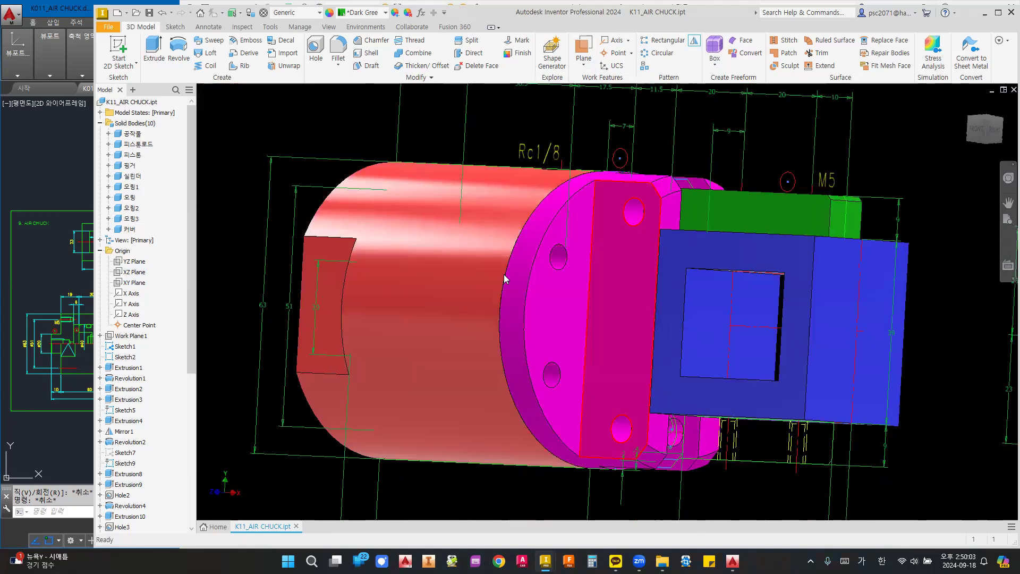
pyautogui.scroll(-4, 505, 273)
pyautogui.keyDown('shift'); pyautogui.moveTo(560, 272); pyautogui.dragTo(671, 287, button='middle'); pyautogui.keyUp('shift')
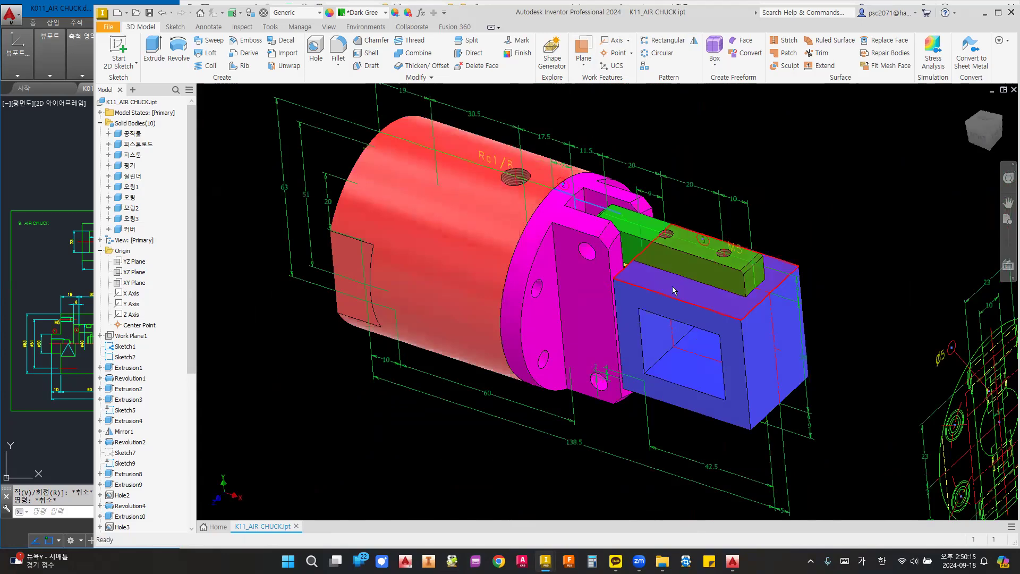
pyautogui.keyDown('shift'); pyautogui.moveTo(664, 335); pyautogui.dragTo(657, 222, button='middle'); pyautogui.keyUp('shift')
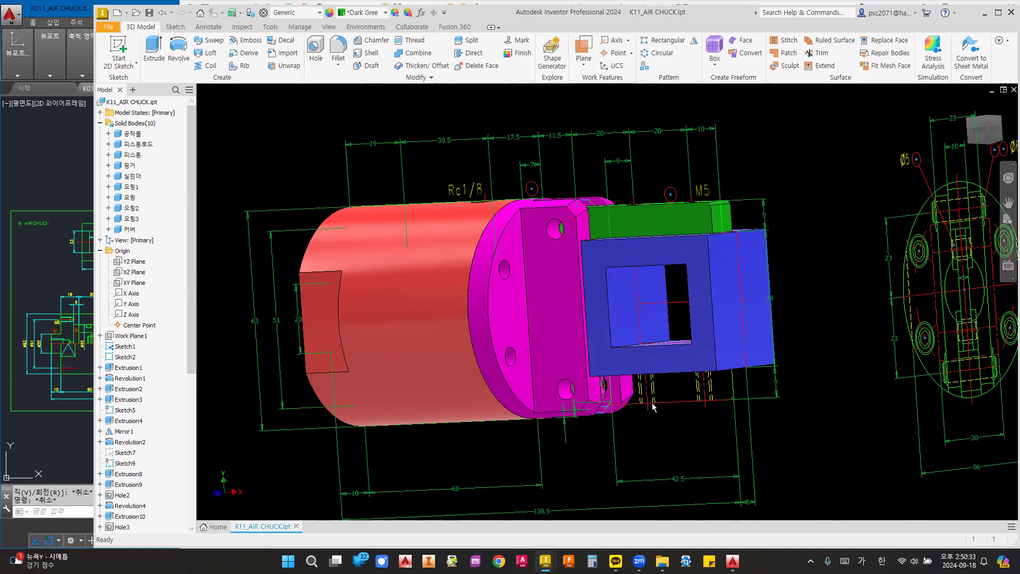
pyautogui.click(130, 165)
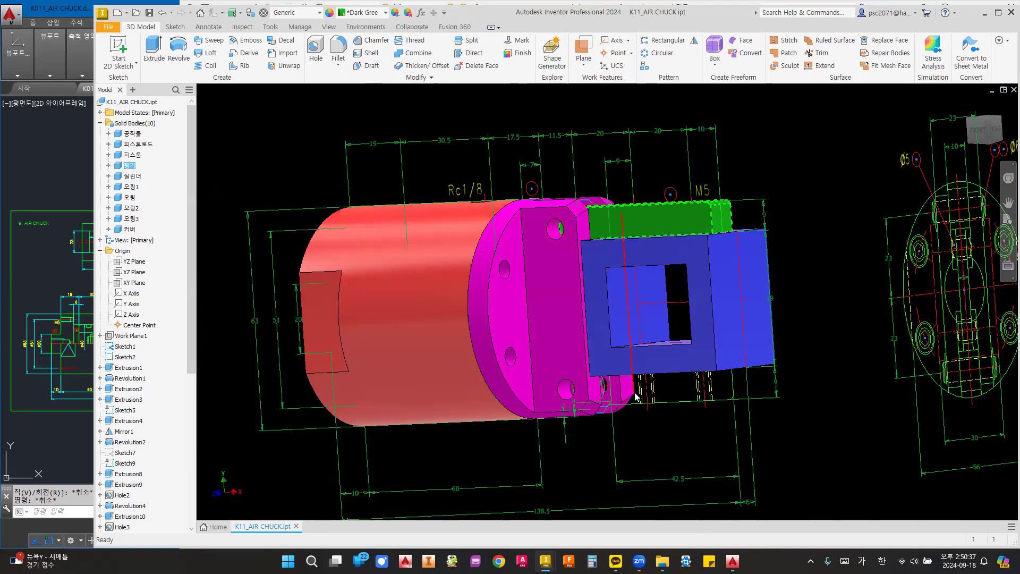
pyautogui.moveTo(631, 338)
pyautogui.keyDown('shift'); pyautogui.mouseDown(button='middle')
pyautogui.moveTo(620, 277)
pyautogui.moveTo(640, 326)
pyautogui.moveTo(738, 319)
pyautogui.moveTo(738, 329)
pyautogui.moveTo(513, 267)
pyautogui.moveTo(544, 198)
pyautogui.moveTo(498, 155)
pyautogui.moveTo(427, 136)
pyautogui.moveTo(417, 154)
pyautogui.moveTo(322, 53)
pyautogui.moveTo(311, 54)
pyautogui.mouseUp(button='middle'); pyautogui.keyUp('shift')
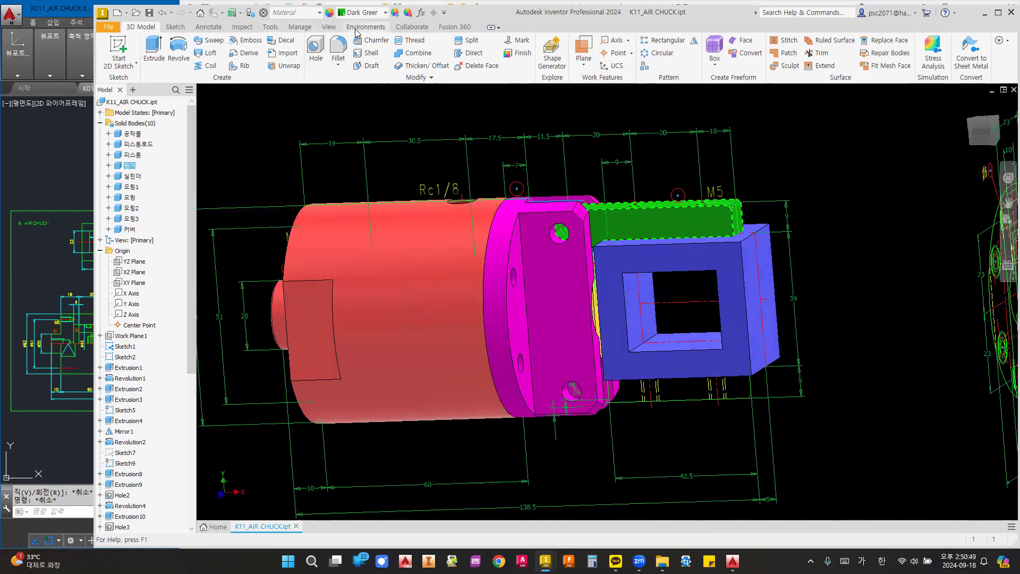
# - Apply a half section view through the air chuck along the XY Plane
pyautogui.click(329, 27)
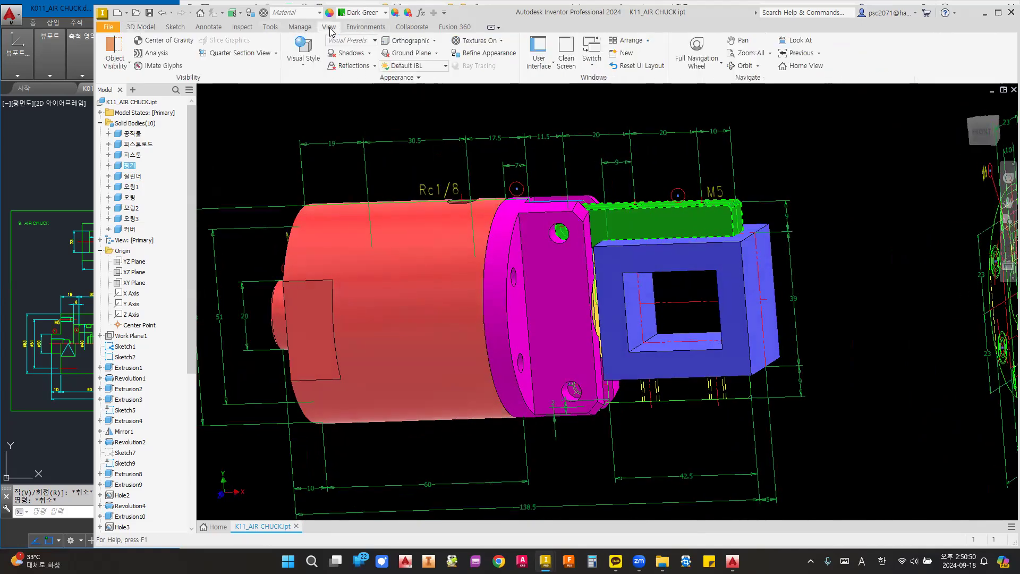
pyautogui.click(275, 53)
pyautogui.click(234, 94)
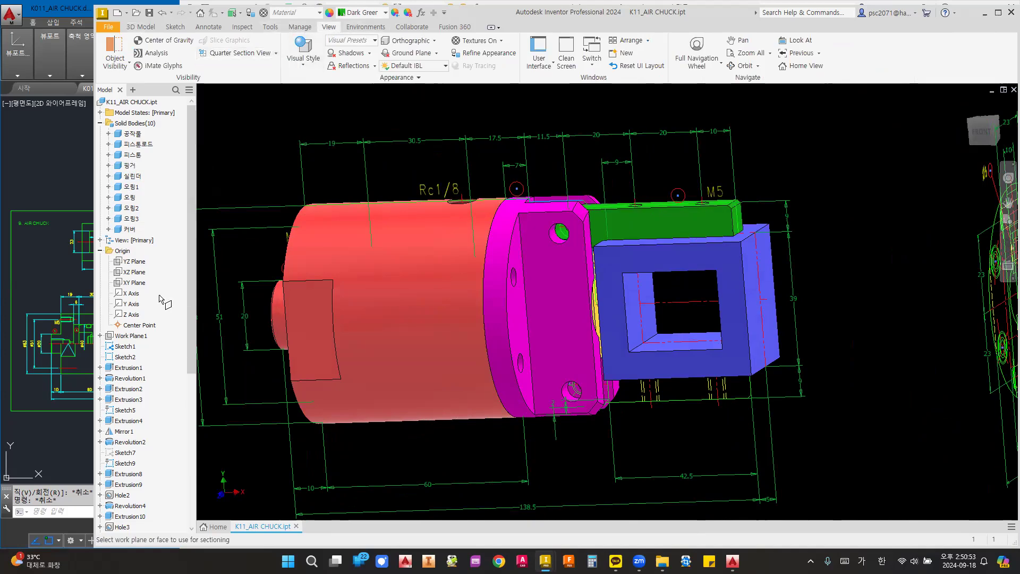
pyautogui.click(132, 283)
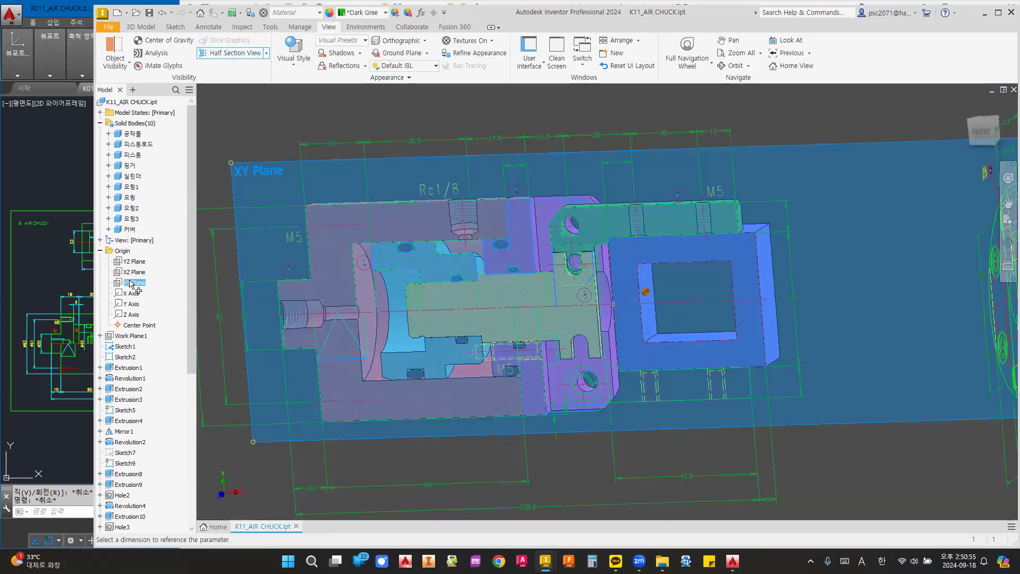
pyautogui.click(587, 377)
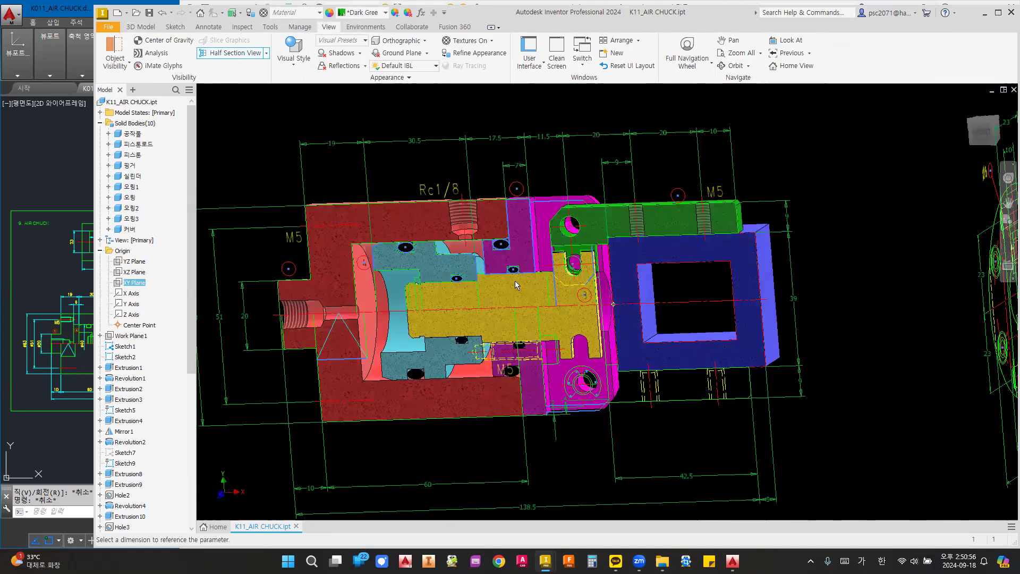
# - Examine the sectioned joint between the finger and the piston rod from the Front view
pyautogui.scroll(5, 567, 280)
pyautogui.click(981, 129)
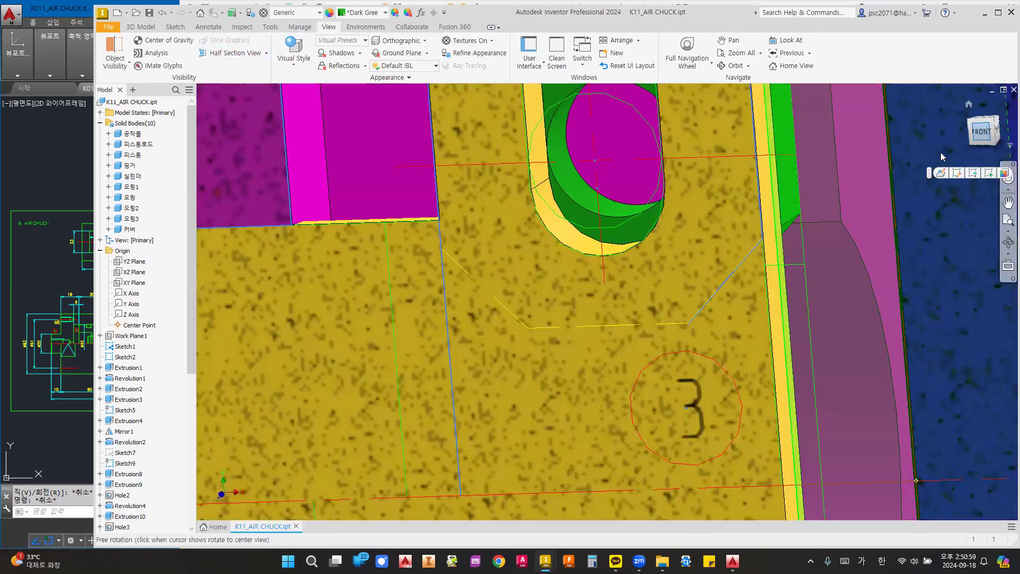
pyautogui.scroll(-3, 601, 293)
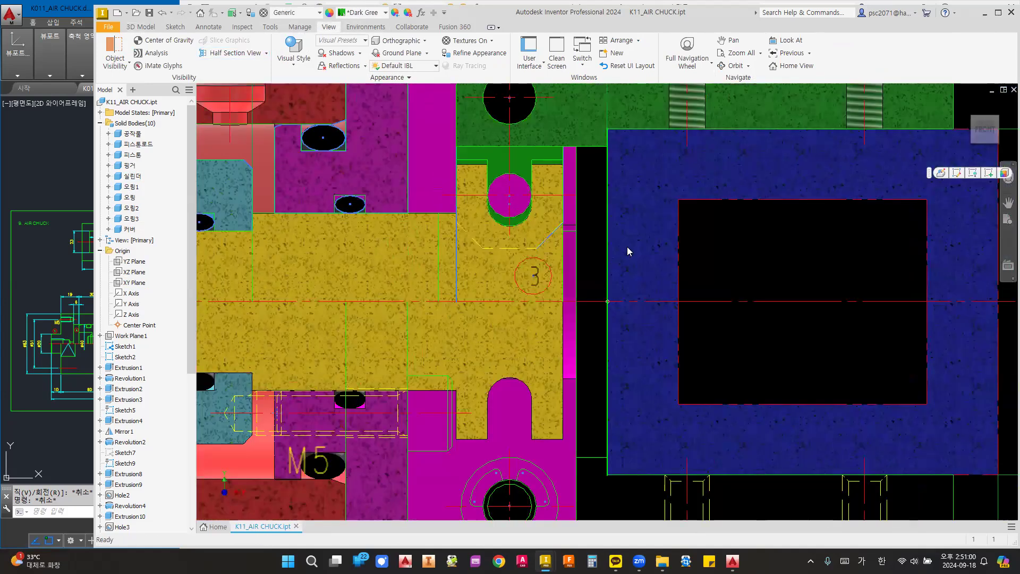
pyautogui.scroll(-2, 627, 247)
pyautogui.scroll(5, 549, 244)
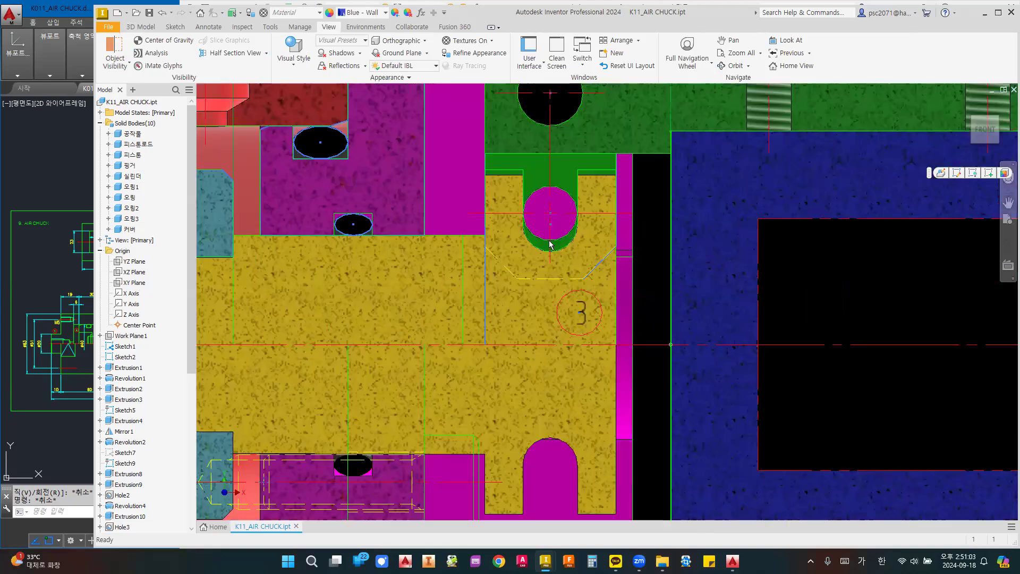
pyautogui.scroll(-5, 430, 242)
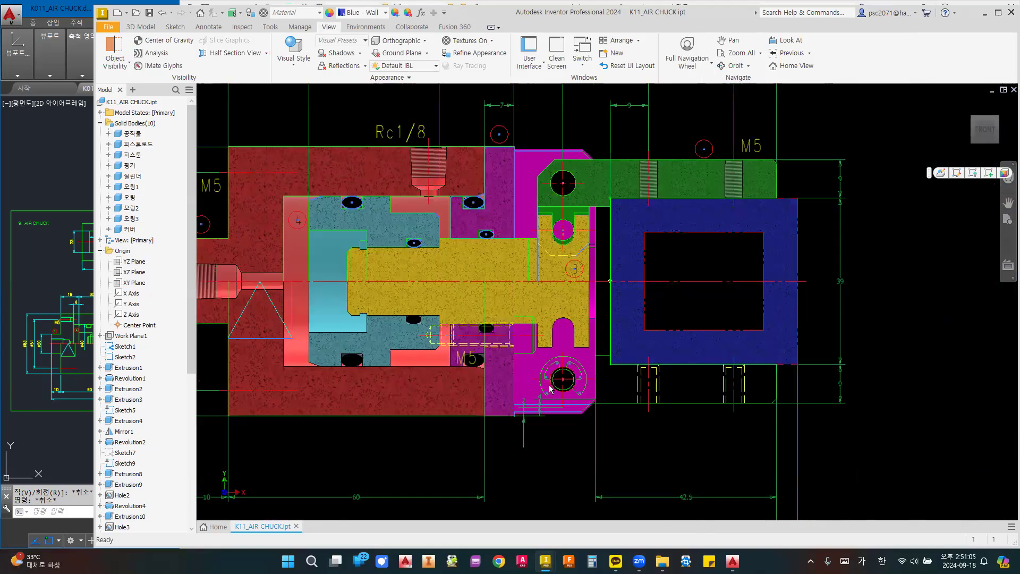
# - Examine the cover's outer edges and its inner corner beside the piston chamber in the sectioned Front view
pyautogui.scroll(5, 547, 411)
pyautogui.scroll(2, 471, 420)
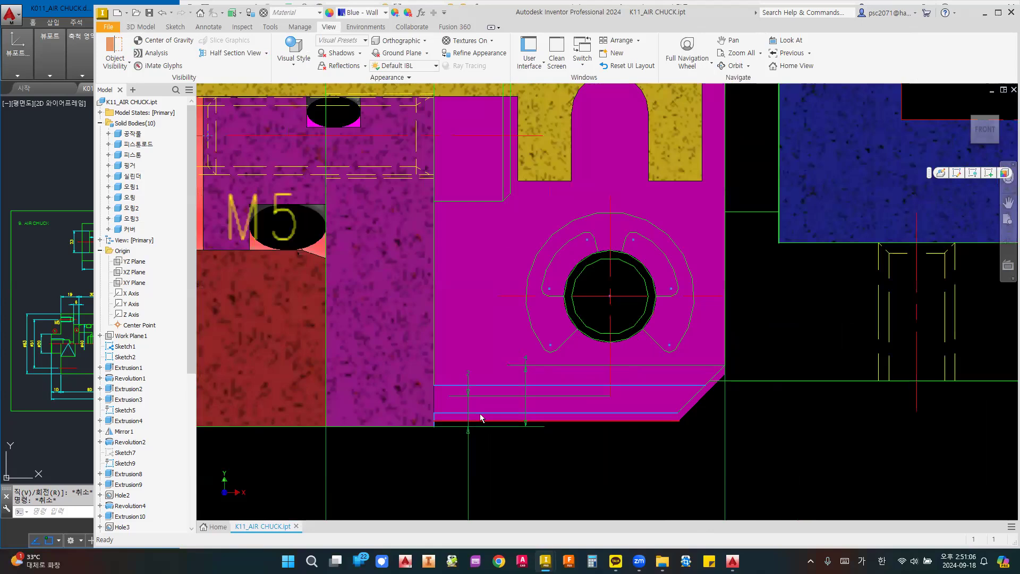
pyautogui.scroll(-5, 722, 372)
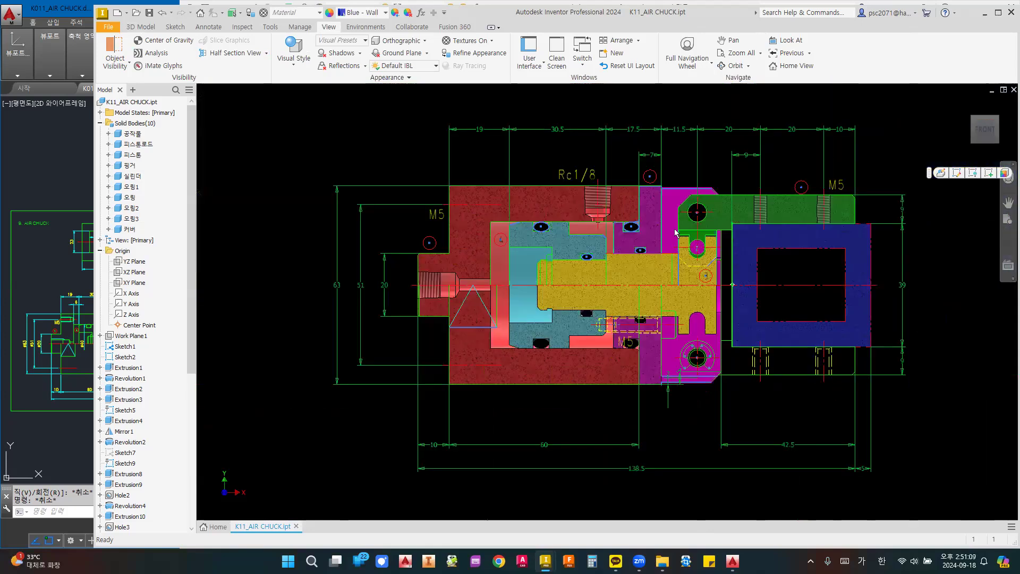
pyautogui.scroll(6, 702, 185)
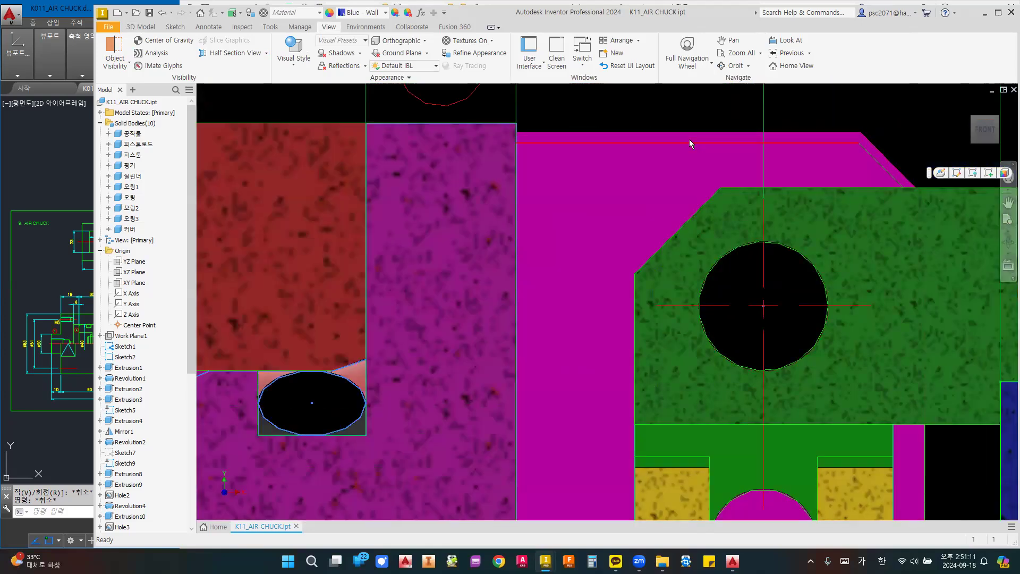
pyautogui.scroll(-2, 689, 139)
pyautogui.scroll(-2, 789, 144)
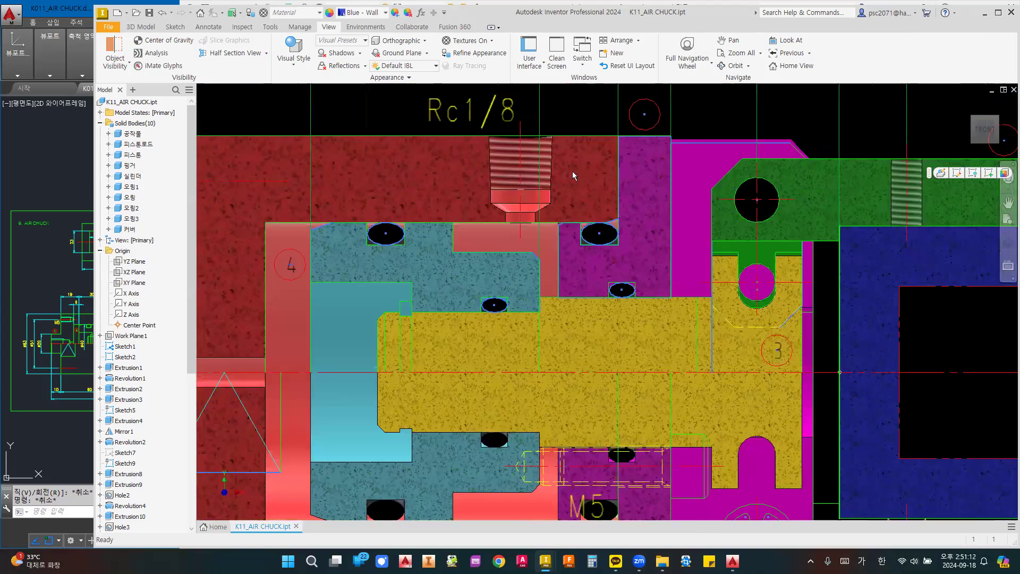
pyautogui.scroll(-2, 572, 171)
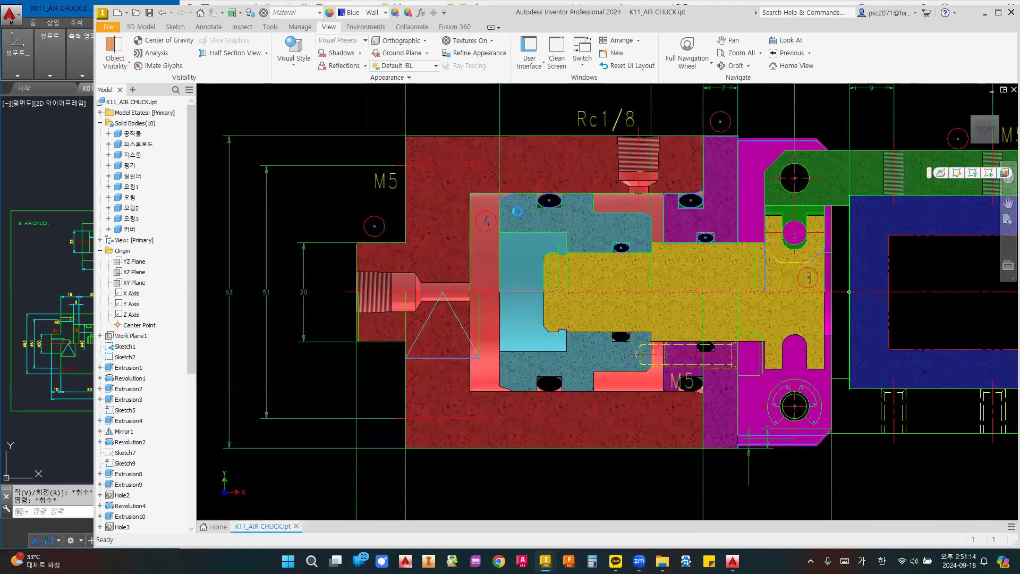
pyautogui.scroll(4, 518, 212)
pyautogui.scroll(-5, 518, 212)
pyautogui.scroll(6, 649, 208)
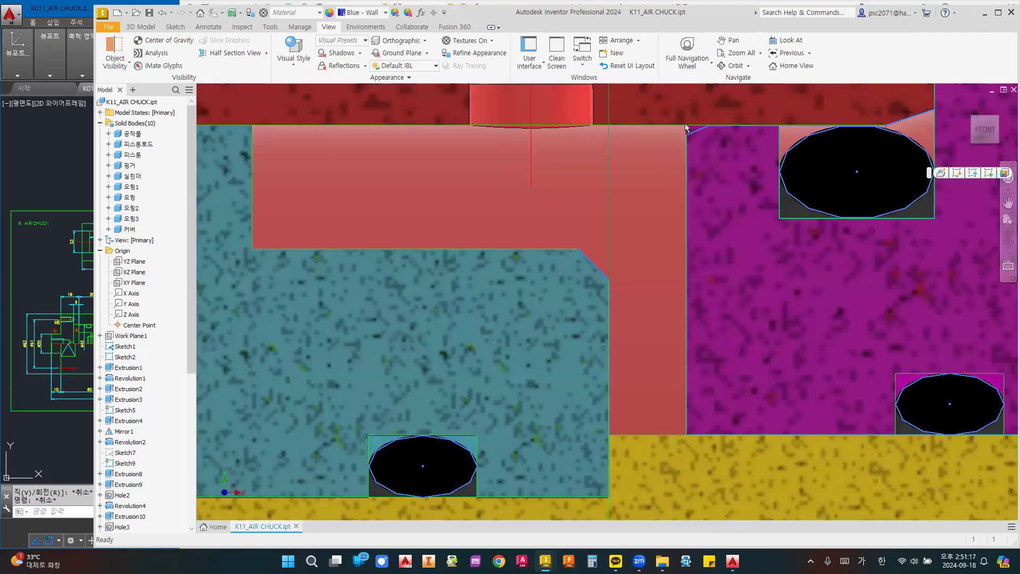
pyautogui.scroll(5, 709, 143)
pyautogui.scroll(-4, 705, 138)
pyautogui.moveTo(688, 144); pyautogui.dragTo(627, 212, button='middle')
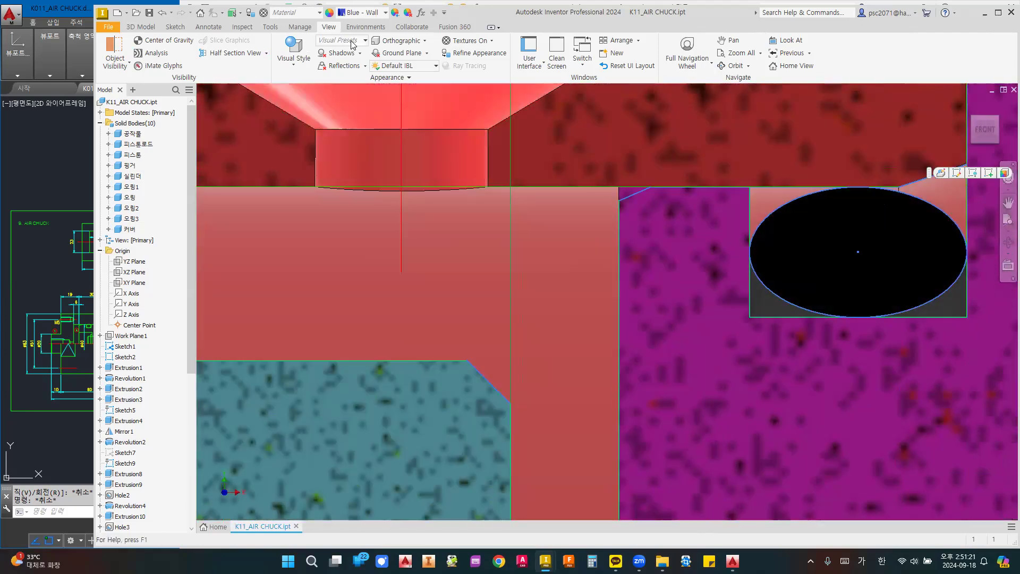
# - Chamfer the cover's inner circular edge facing the piston chamber with a distance of 1 mm
pyautogui.keyDown('shift'); pyautogui.moveTo(585, 253); pyautogui.dragTo(584, 193, button='middle'); pyautogui.keyUp('shift')
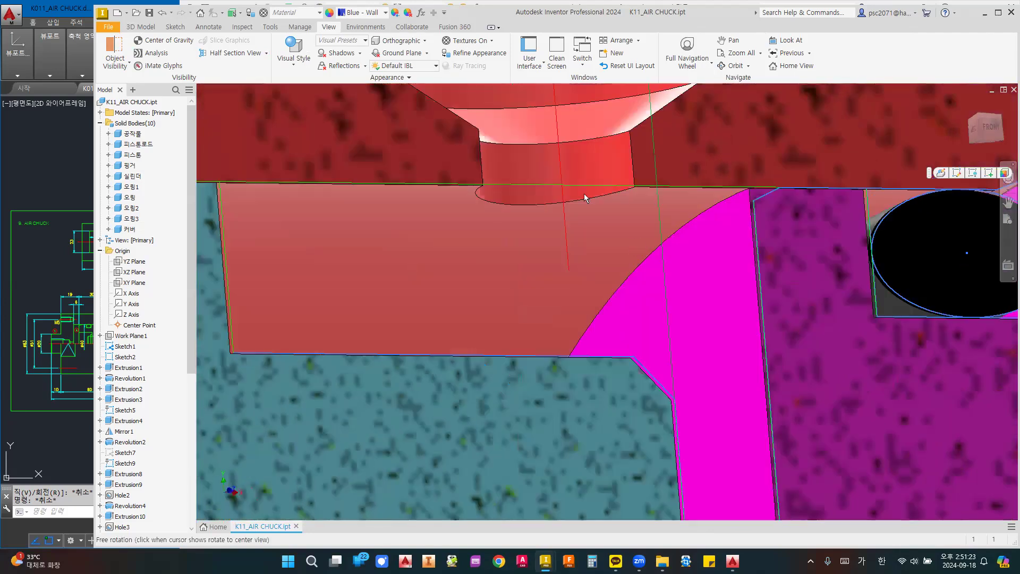
pyautogui.click(154, 29)
pyautogui.click(372, 40)
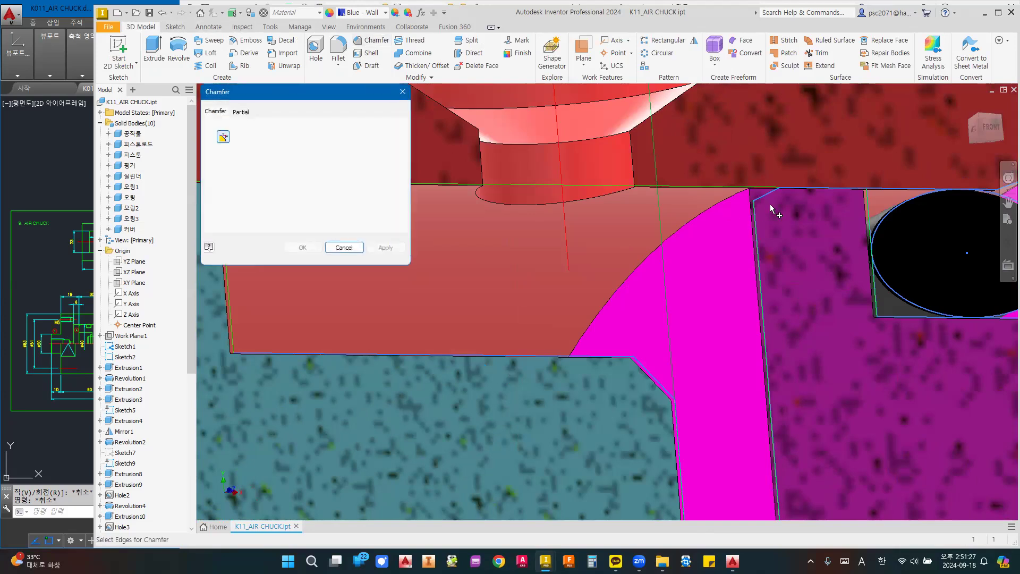
pyautogui.moveTo(354, 142); pyautogui.dragTo(307, 146)
pyautogui.write('1')
pyautogui.click(318, 250)
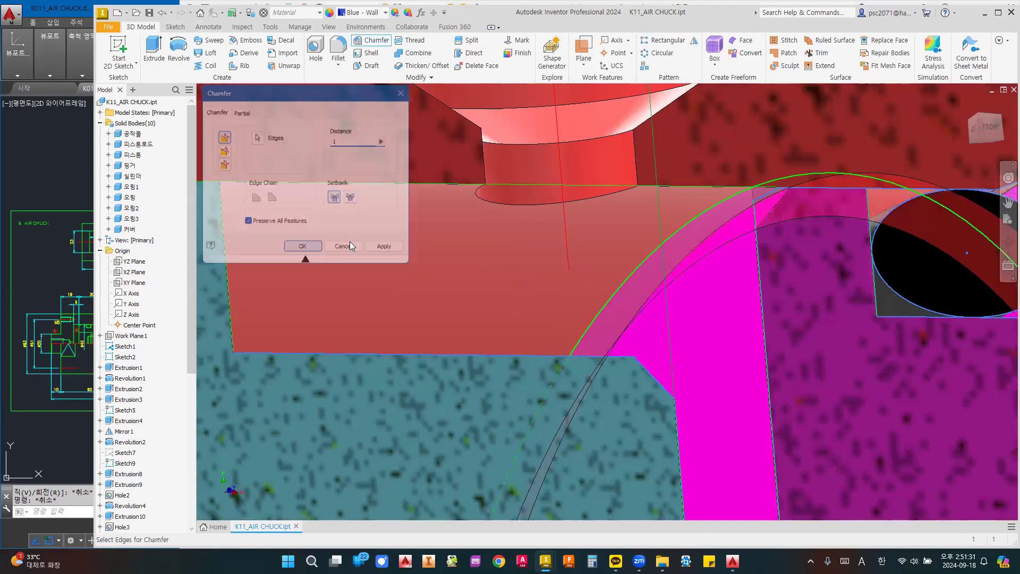
# - Examine the chamfered cover edge, piston, piston rod and O-ring grooves in the tilted section view
pyautogui.scroll(-2, 783, 229)
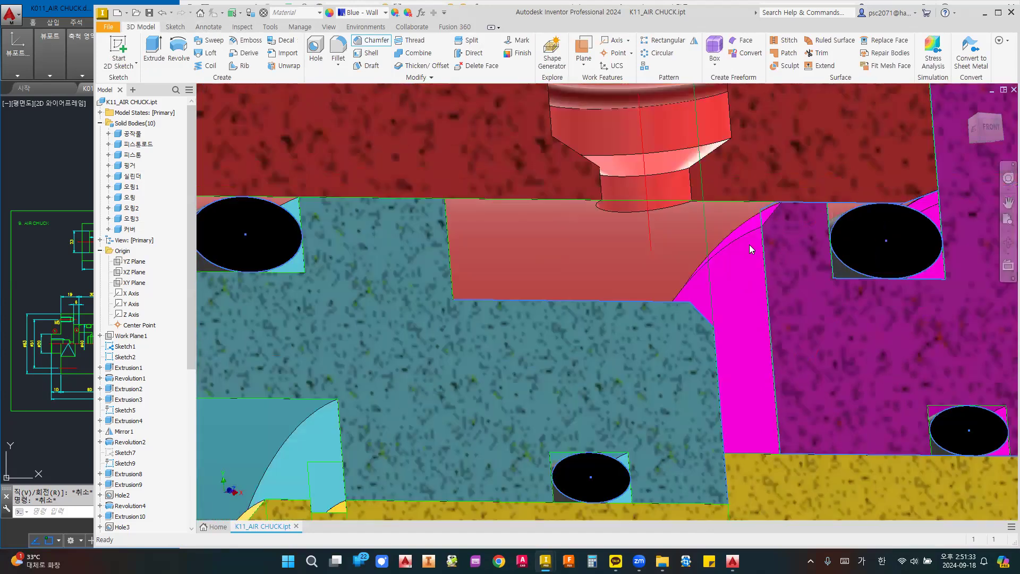
pyautogui.scroll(-2, 751, 248)
pyautogui.keyDown('shift'); pyautogui.moveTo(784, 259); pyautogui.dragTo(737, 248, button='middle'); pyautogui.keyUp('shift')
pyautogui.scroll(3, 747, 215)
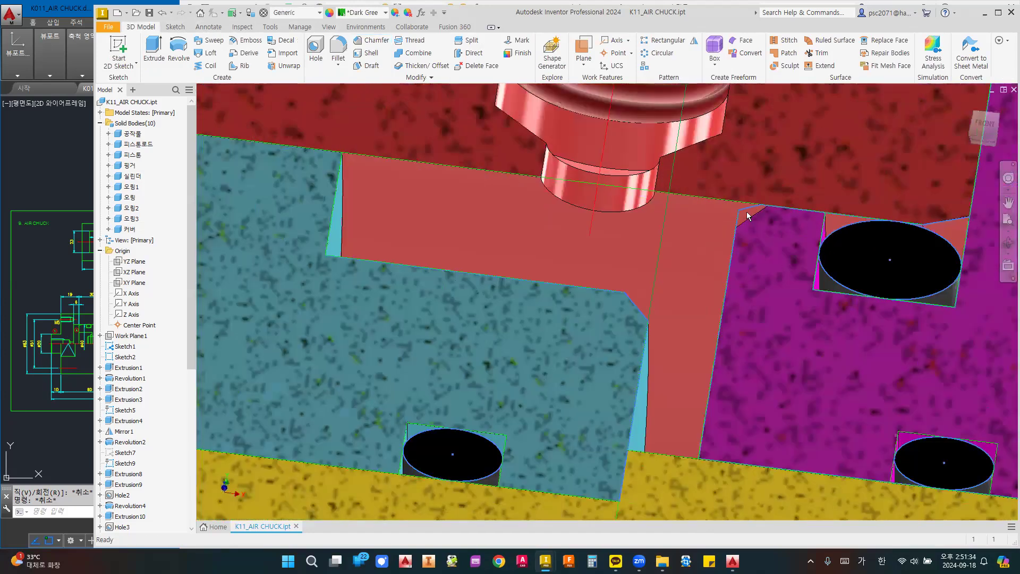
pyautogui.scroll(-4, 747, 215)
pyautogui.keyDown('shift'); pyautogui.moveTo(513, 197); pyautogui.dragTo(515, 214, button='middle'); pyautogui.keyUp('shift')
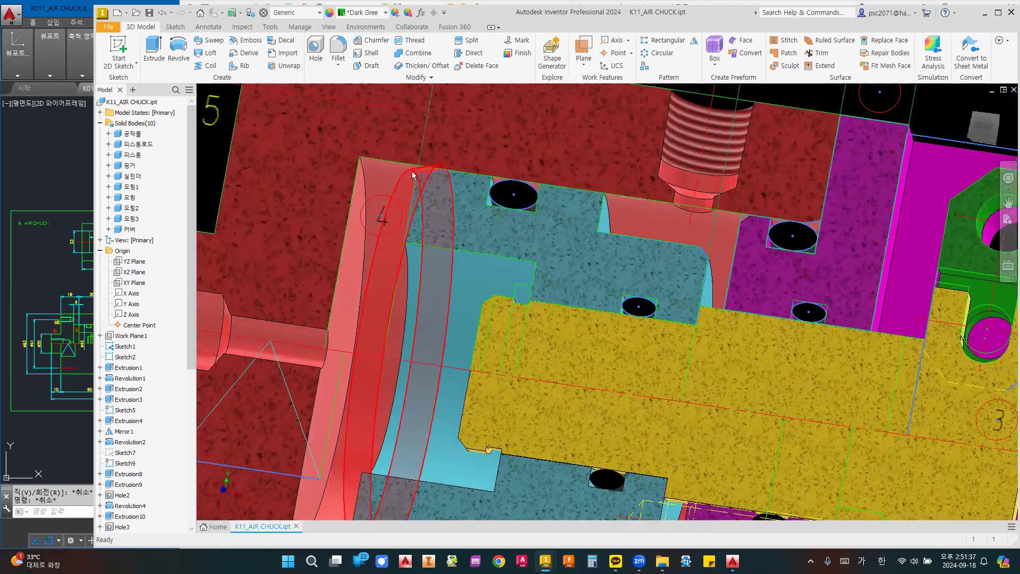
pyautogui.scroll(4, 489, 176)
pyautogui.scroll(-4, 476, 179)
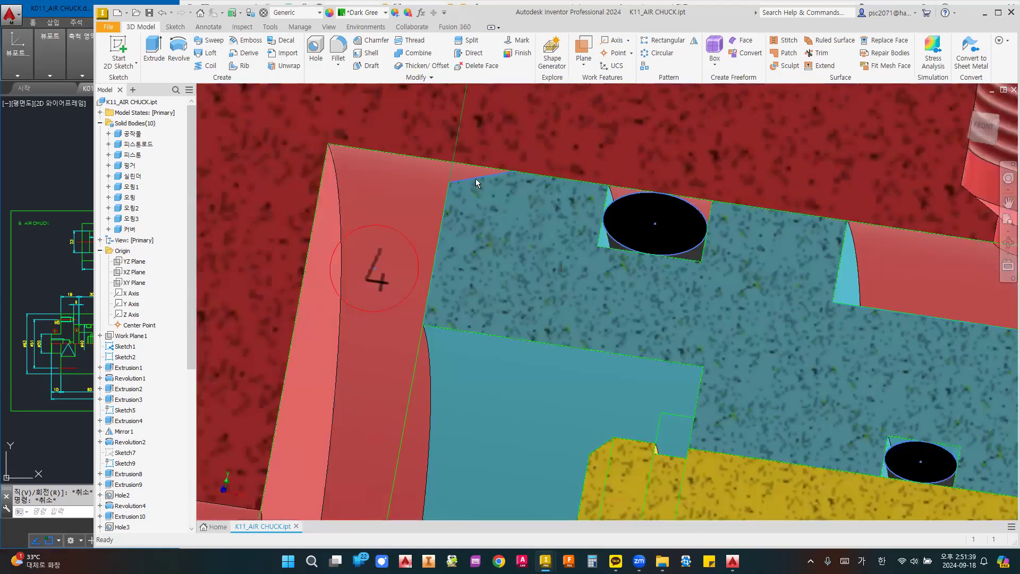
pyautogui.scroll(3, 812, 276)
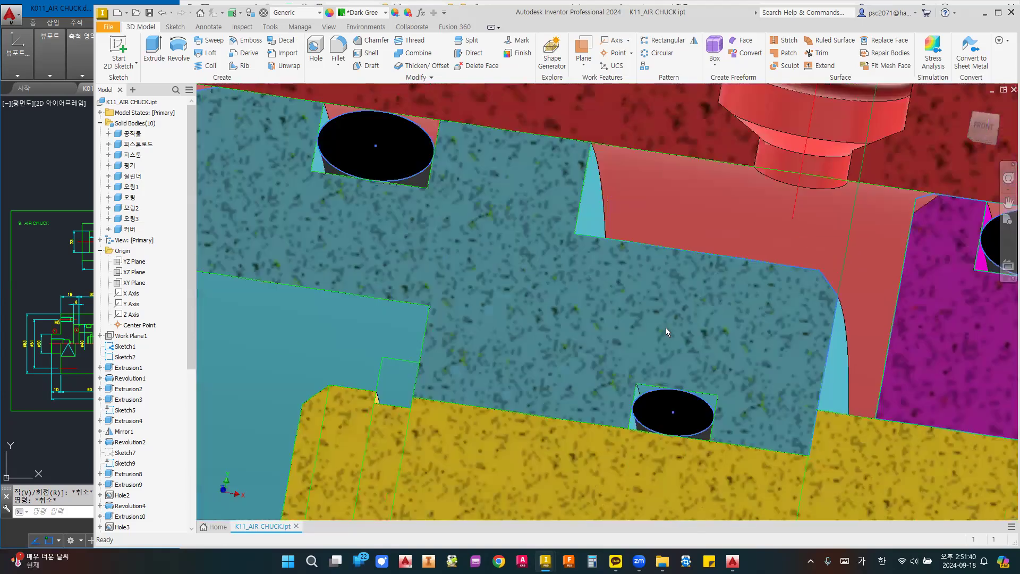
pyautogui.scroll(-3, 666, 330)
pyautogui.scroll(5, 816, 282)
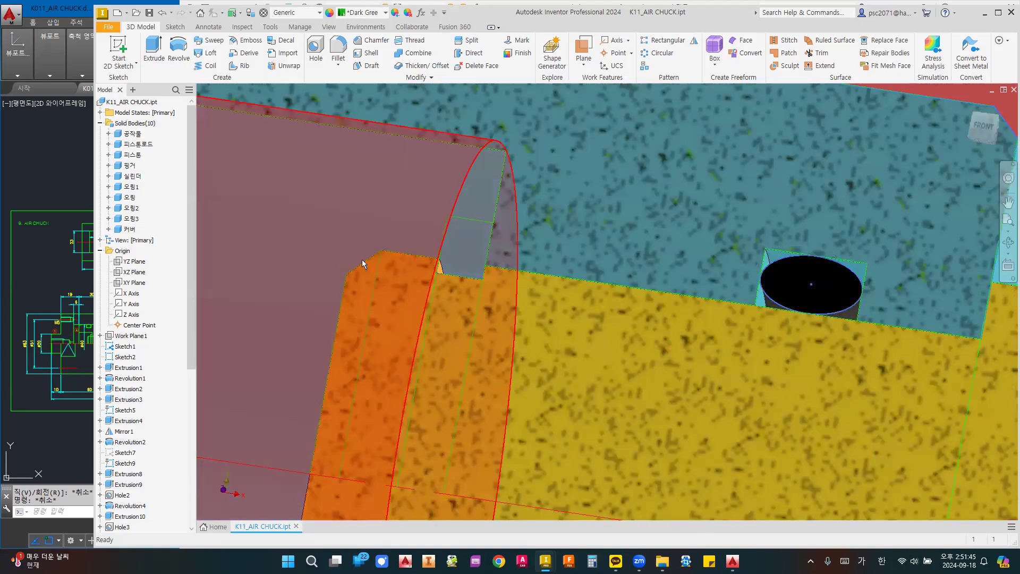
pyautogui.scroll(-3, 551, 276)
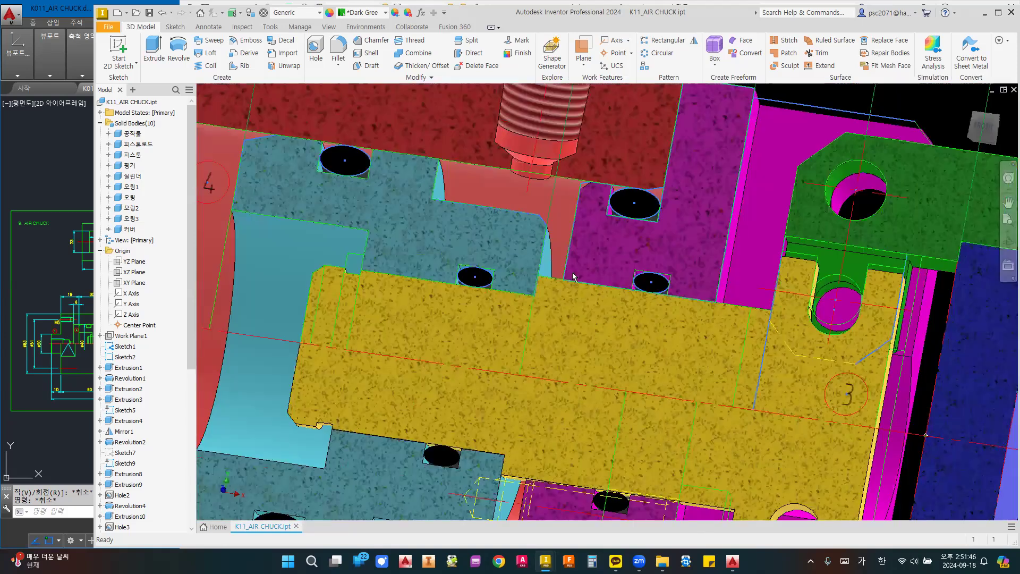
pyautogui.scroll(2, 572, 272)
pyautogui.scroll(-3, 555, 258)
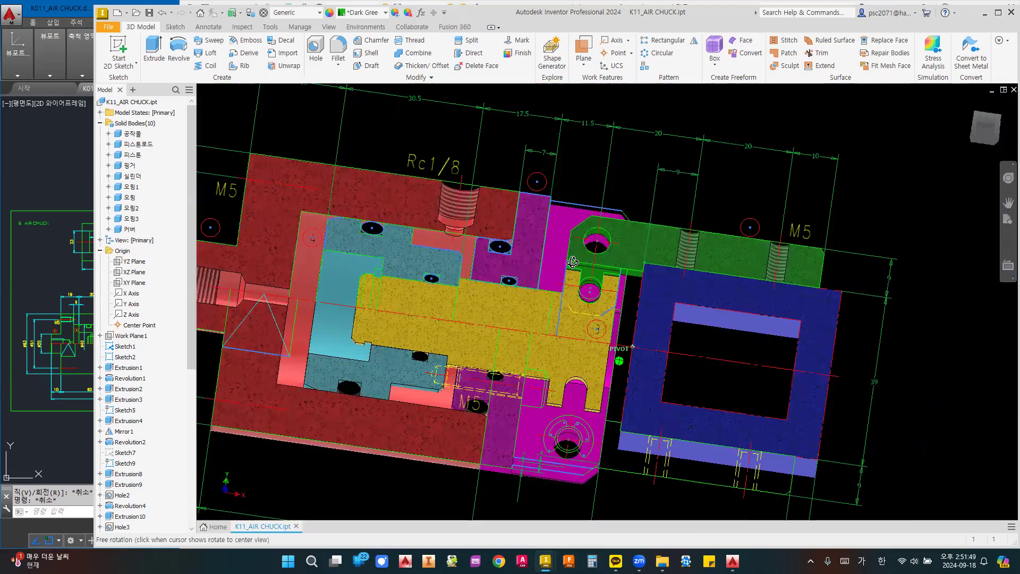
pyautogui.moveTo(509, 280)
pyautogui.keyDown('shift'); pyautogui.mouseDown(button='middle')
pyautogui.moveTo(436, 261)
pyautogui.moveTo(809, 138)
pyautogui.mouseUp(button='middle'); pyautogui.keyUp('shift')
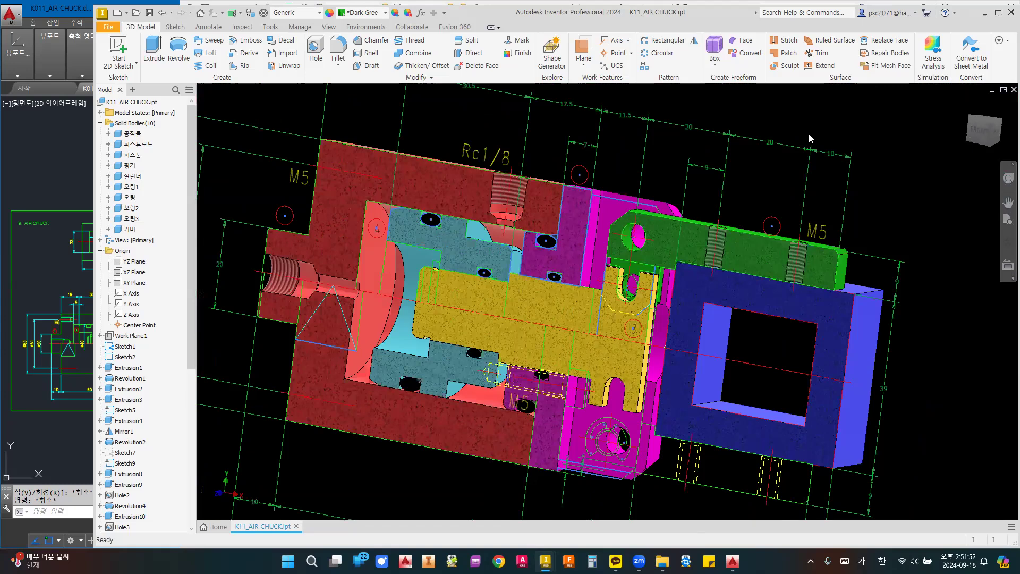
# - Return to the Home view and end the half section view to display the whole air chuck
pyautogui.click(964, 110)
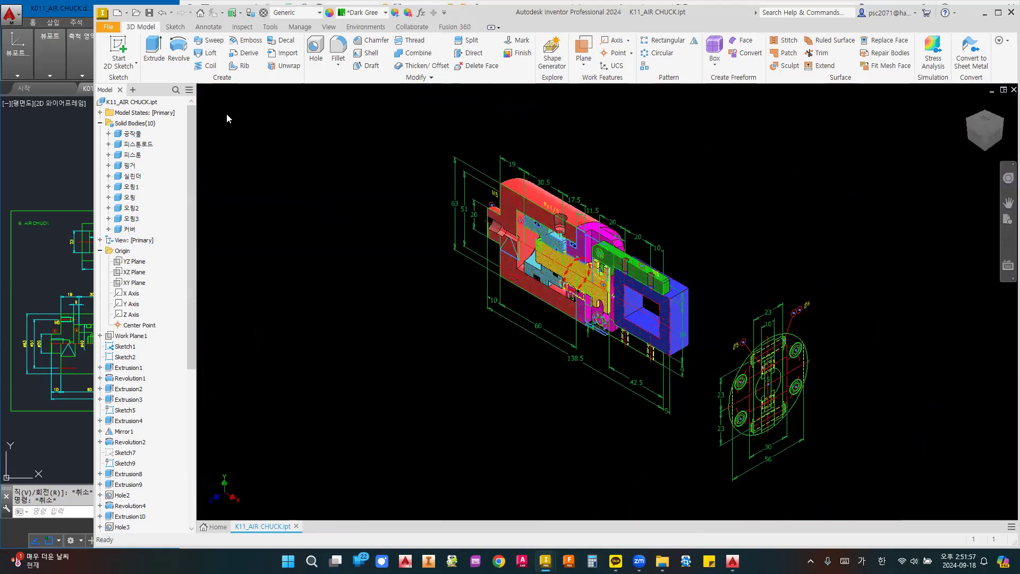
pyautogui.click(329, 26)
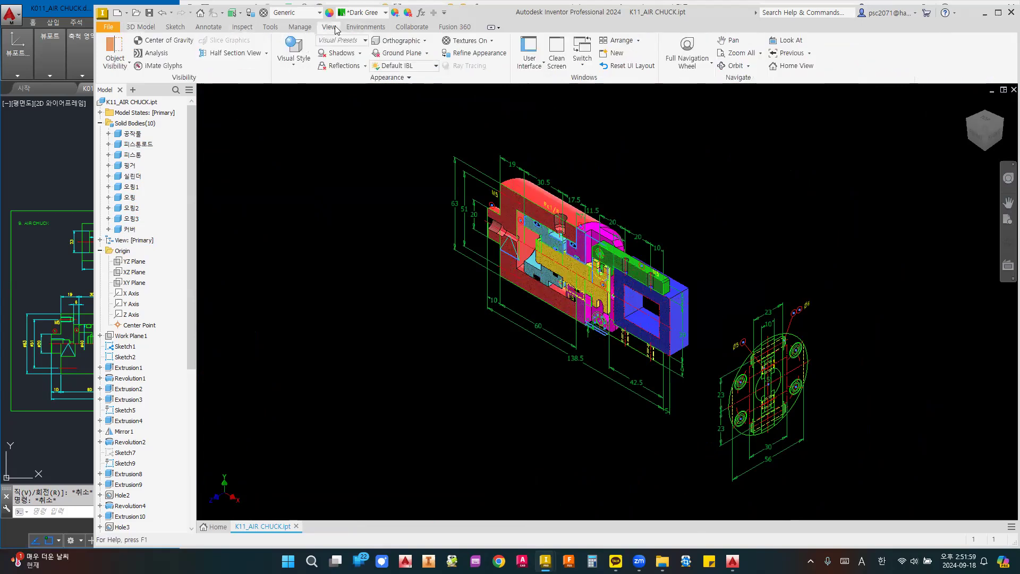
pyautogui.click(266, 53)
pyautogui.click(246, 135)
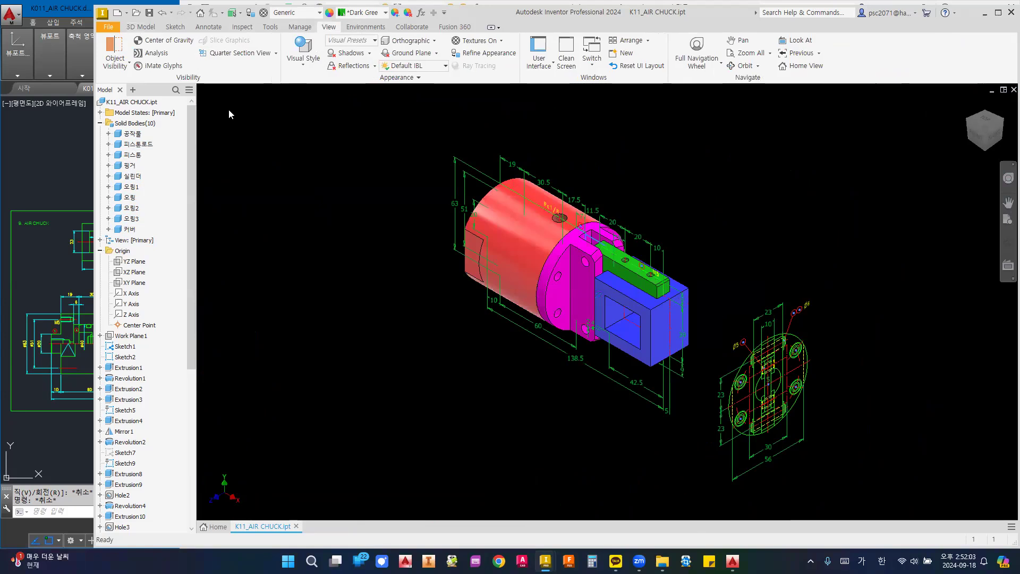
# - Save the part, discarding the edits made to the locked design view representation
pyautogui.click(149, 13)
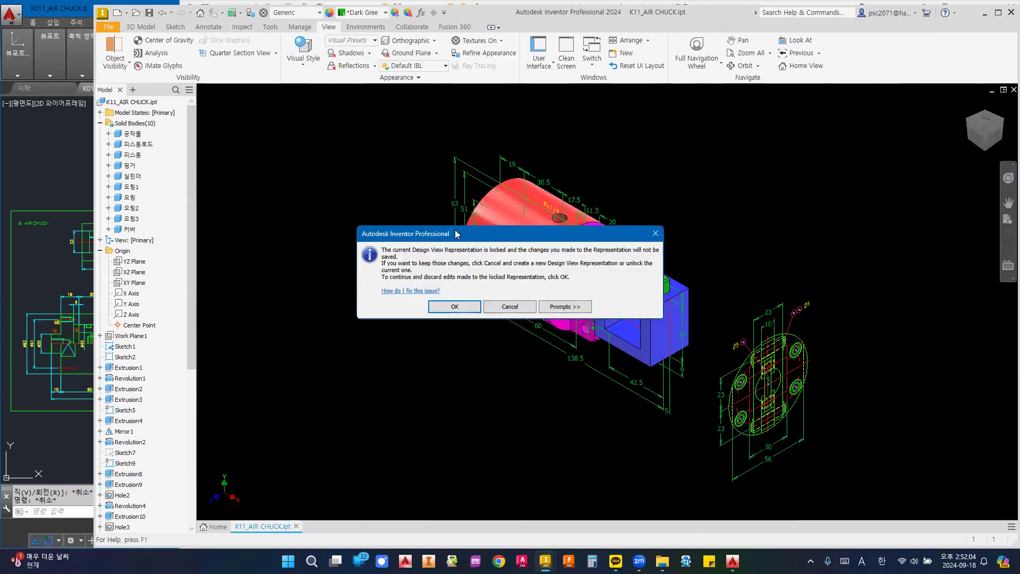
pyautogui.click(454, 308)
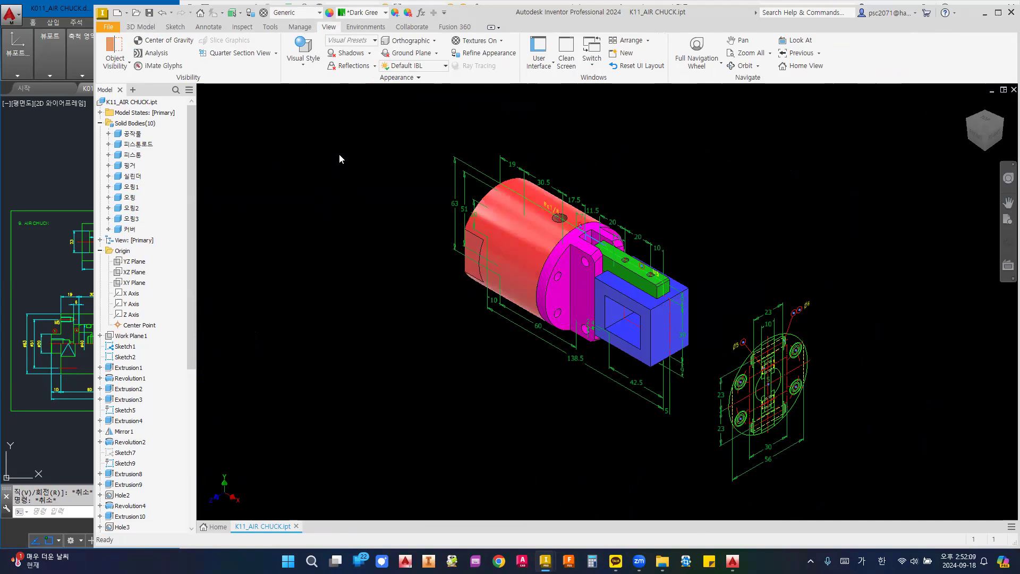
pyautogui.moveTo(340, 164); pyautogui.dragTo(342, 173, button='middle')
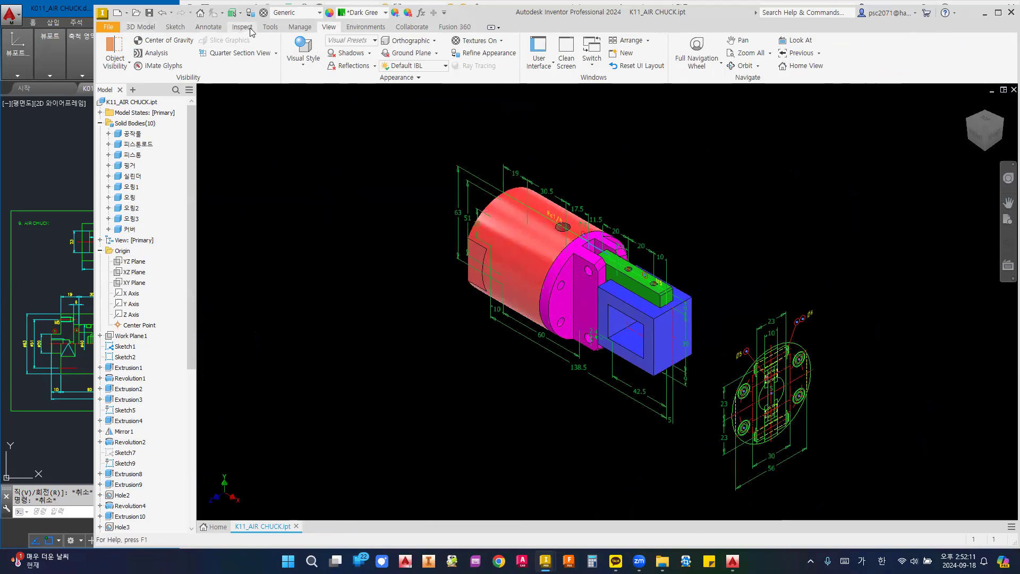
# - Start Make Components and select all ten solid bodies, from 공작물 to 커버, for the target assembly K11_AIR CHUCK.iam
pyautogui.click(307, 27)
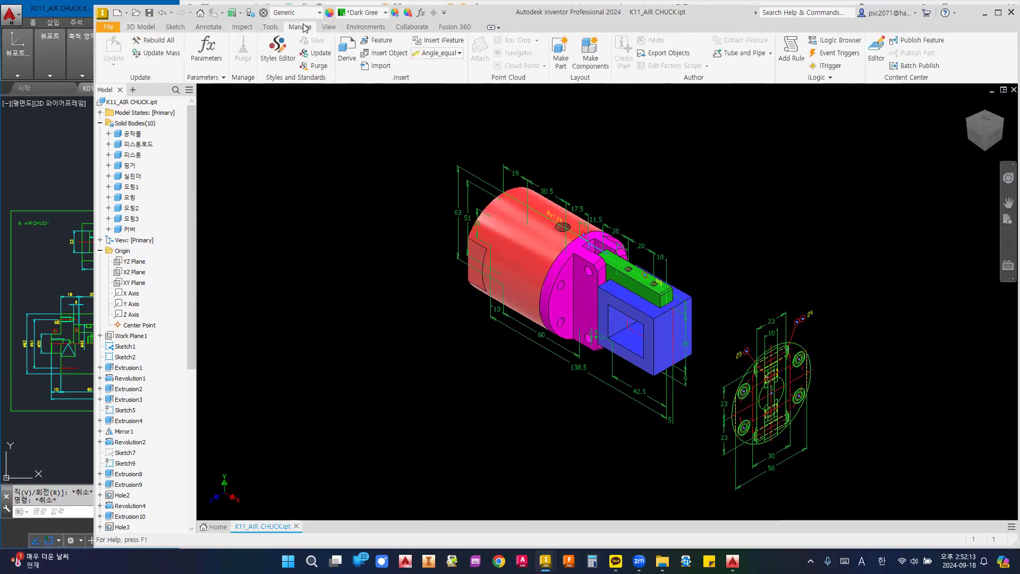
pyautogui.click(584, 53)
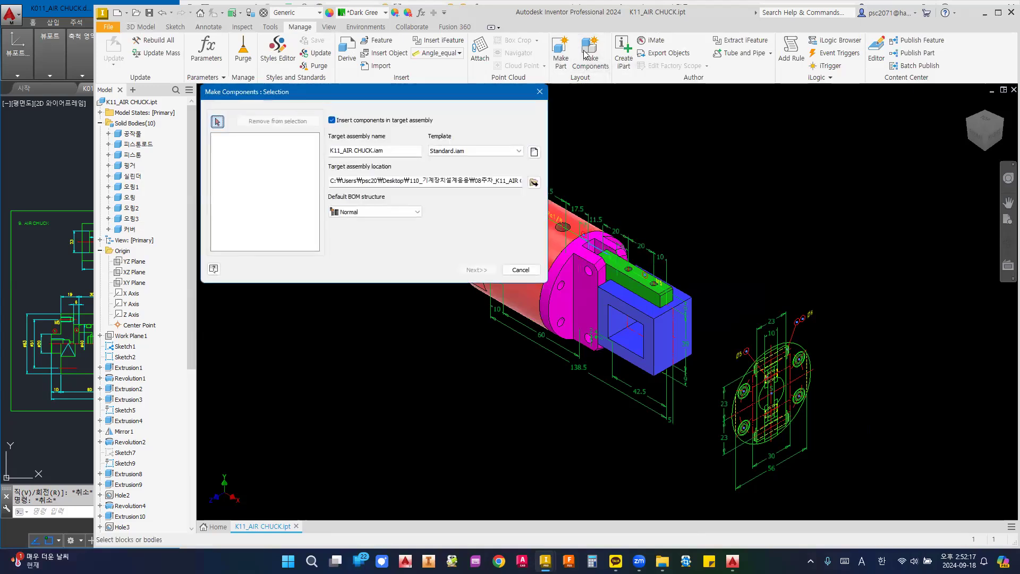
pyautogui.moveTo(365, 97); pyautogui.dragTo(438, 106)
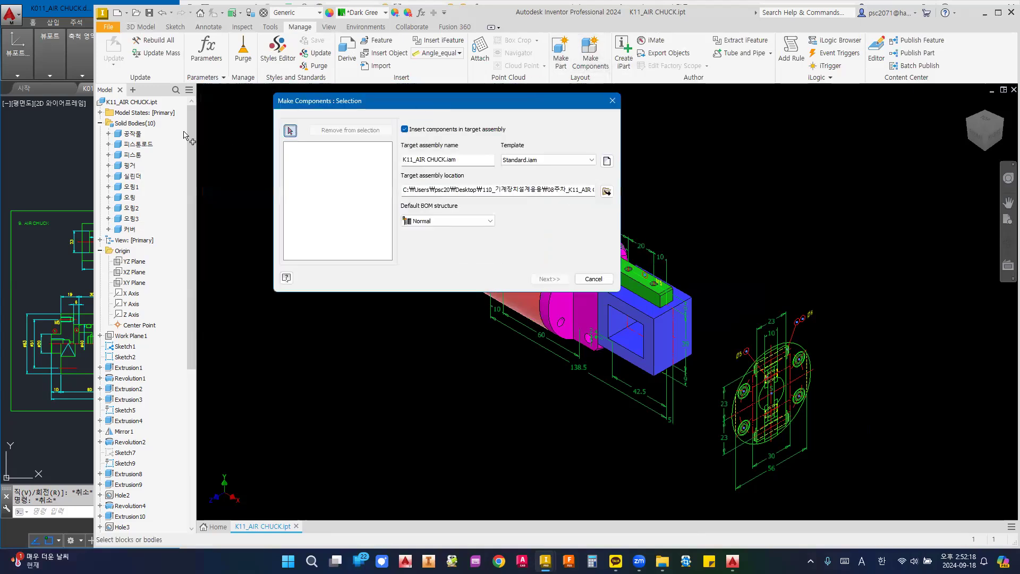
pyautogui.click(133, 133)
pyautogui.click(132, 145)
pyautogui.click(132, 158)
pyautogui.click(132, 167)
pyautogui.click(132, 177)
pyautogui.click(132, 188)
pyautogui.click(131, 197)
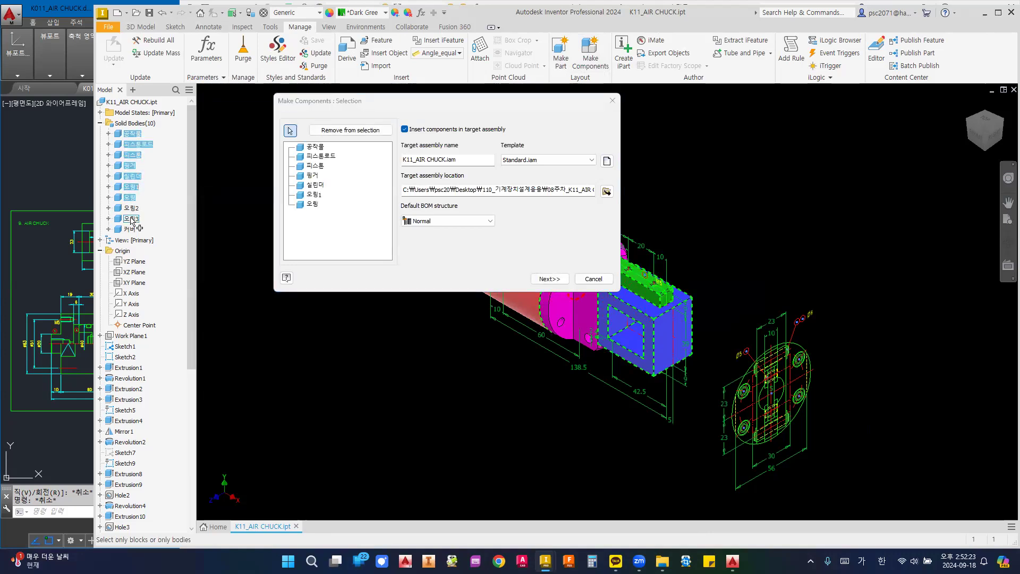
pyautogui.click(132, 208)
pyautogui.click(131, 218)
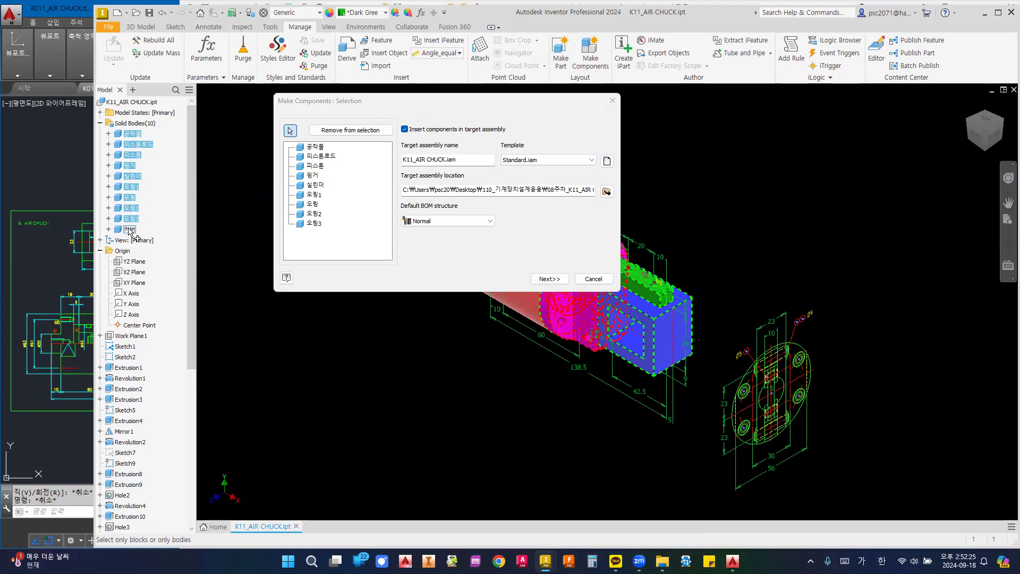
pyautogui.click(130, 230)
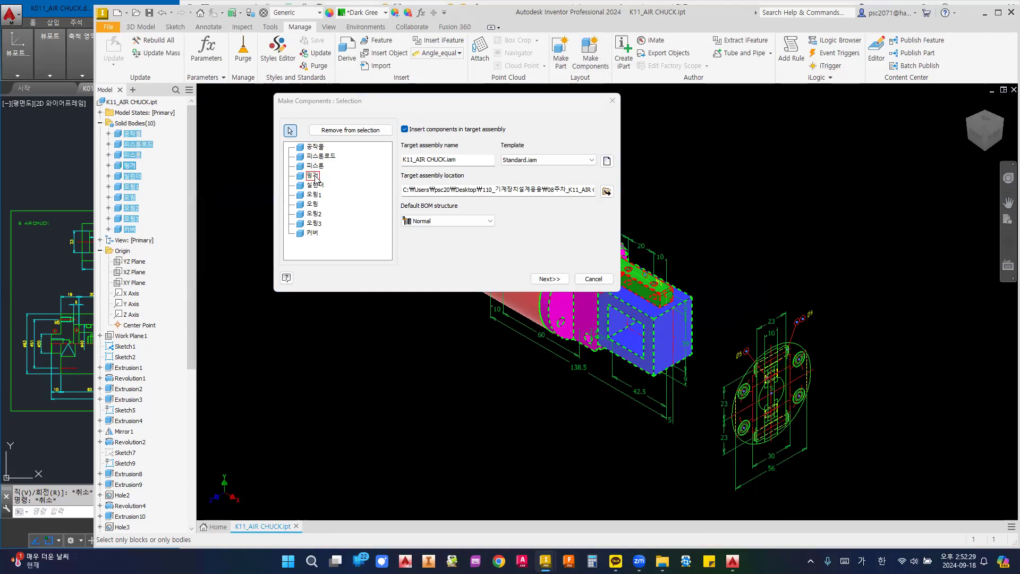
# - Generate the component parts and the K11_AIR CHUCK.iam assembly from the selected bodies, then close Make Components
pyautogui.click(550, 278)
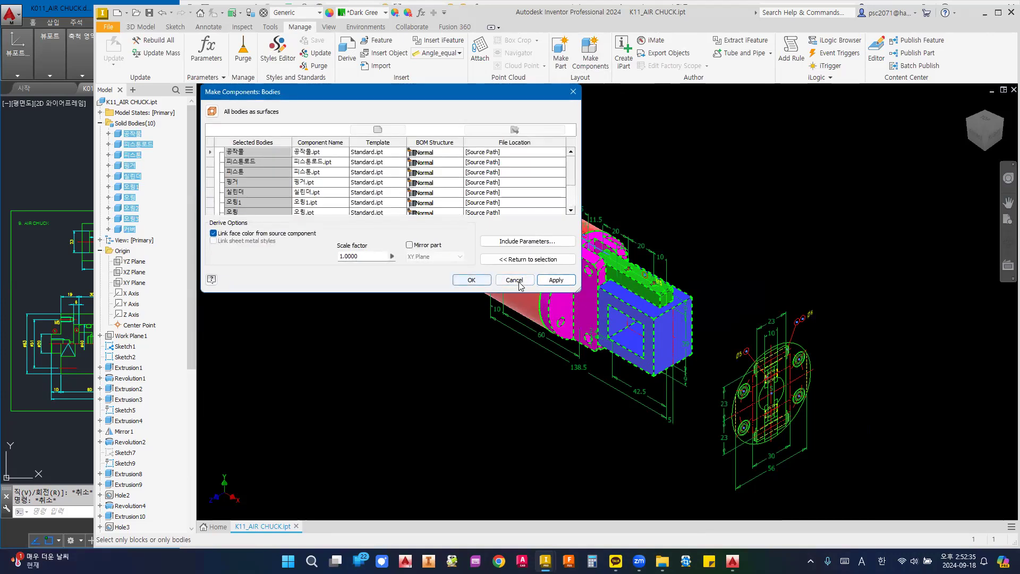
pyautogui.moveTo(364, 256); pyautogui.dragTo(317, 259)
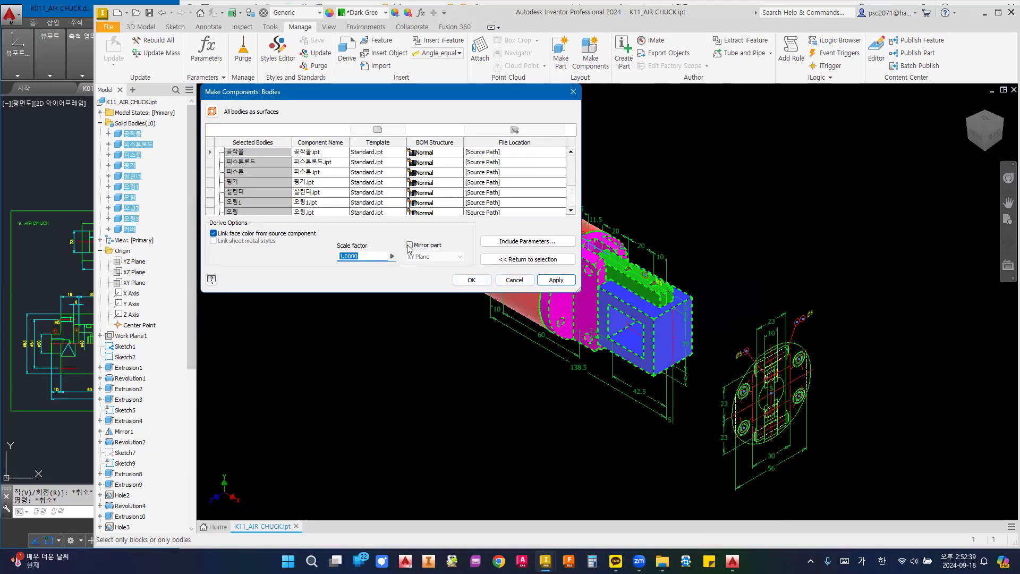
pyautogui.click(547, 280)
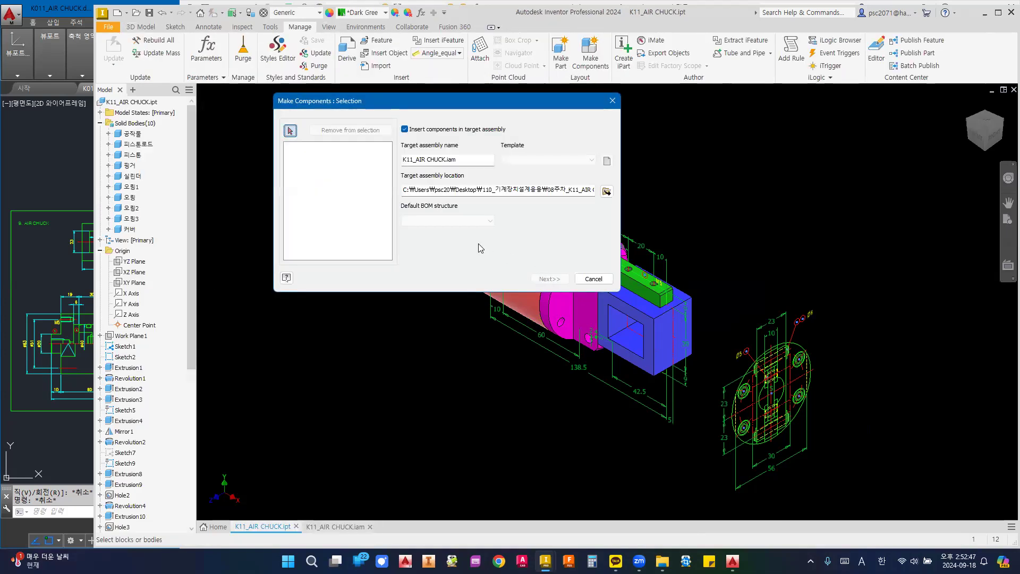
pyautogui.click(597, 281)
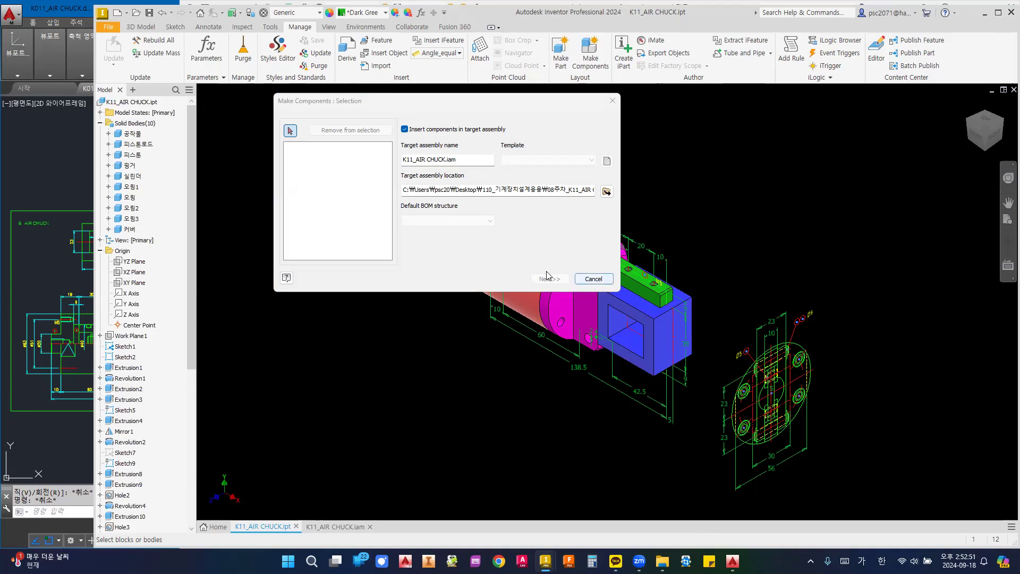
# - Close Make Components, open the K11_AIR CHUCK.iam assembly and tile the part and assembly windows vertically
pyautogui.click(612, 100)
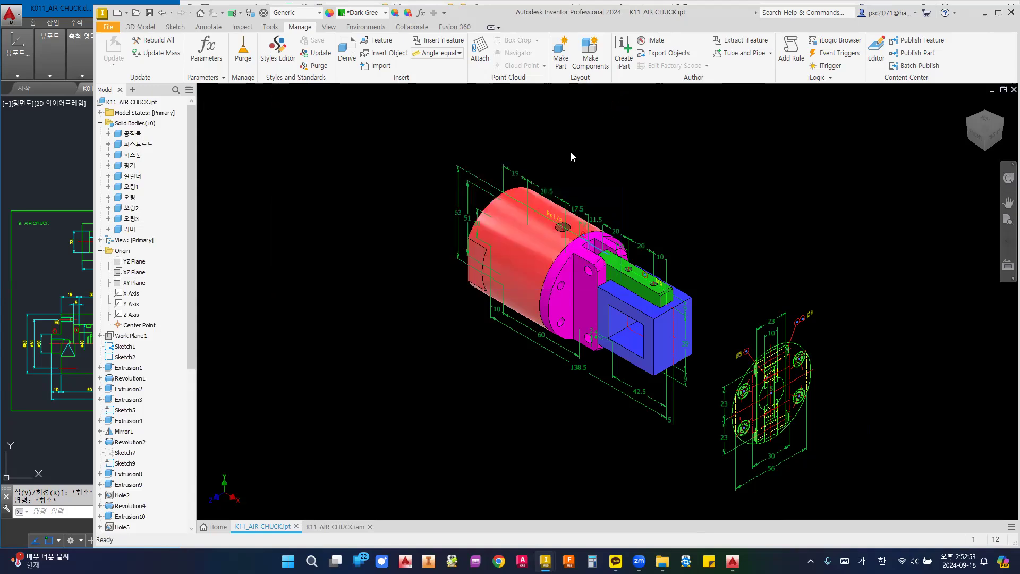
pyautogui.click(348, 526)
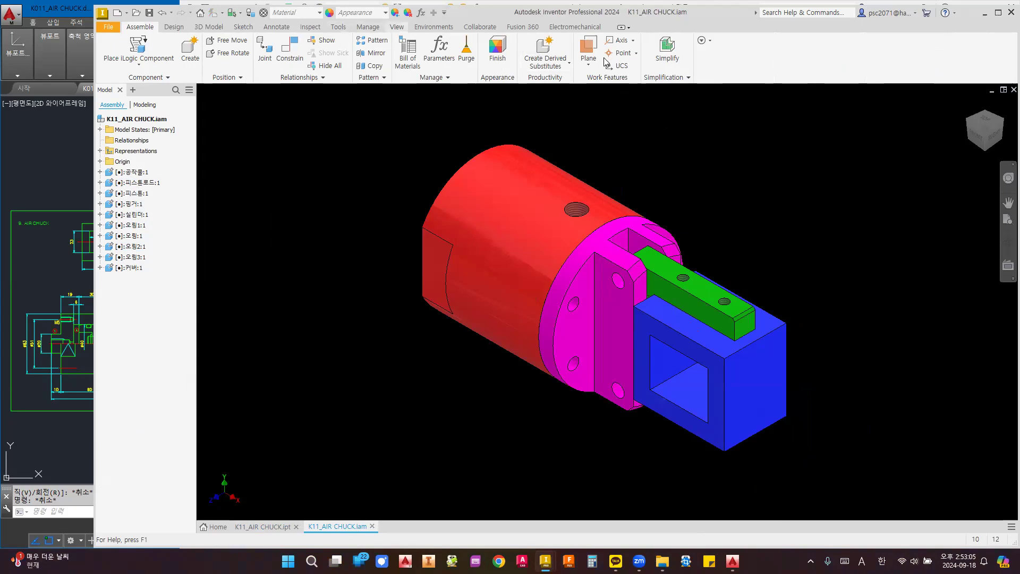
pyautogui.click(648, 41)
pyautogui.click(637, 99)
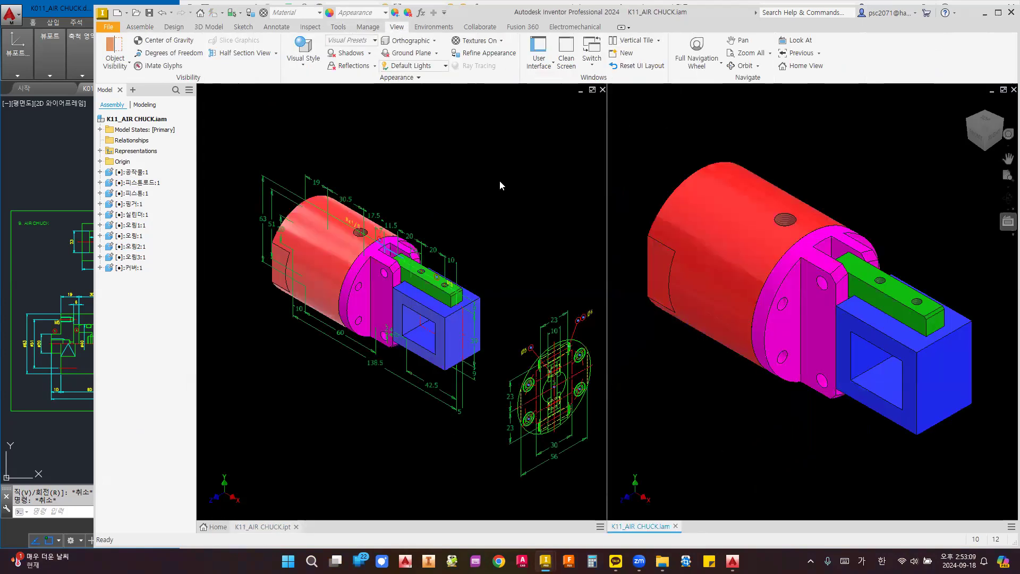
# - Compare the solid bodies of K11_AIR CHUCK.ipt with the components of K11_AIR CHUCK.iam
pyautogui.click(483, 168)
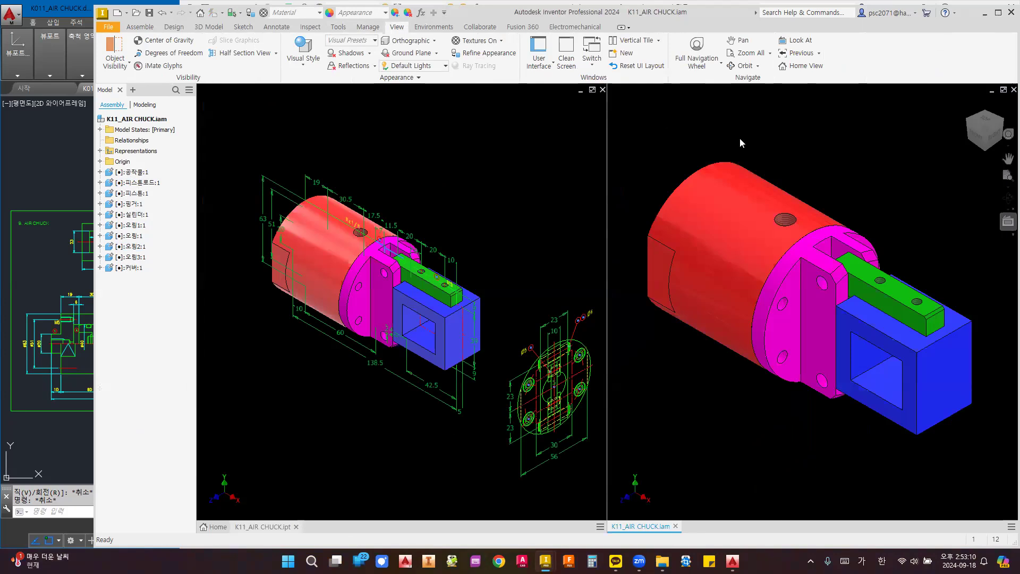
pyautogui.click(794, 135)
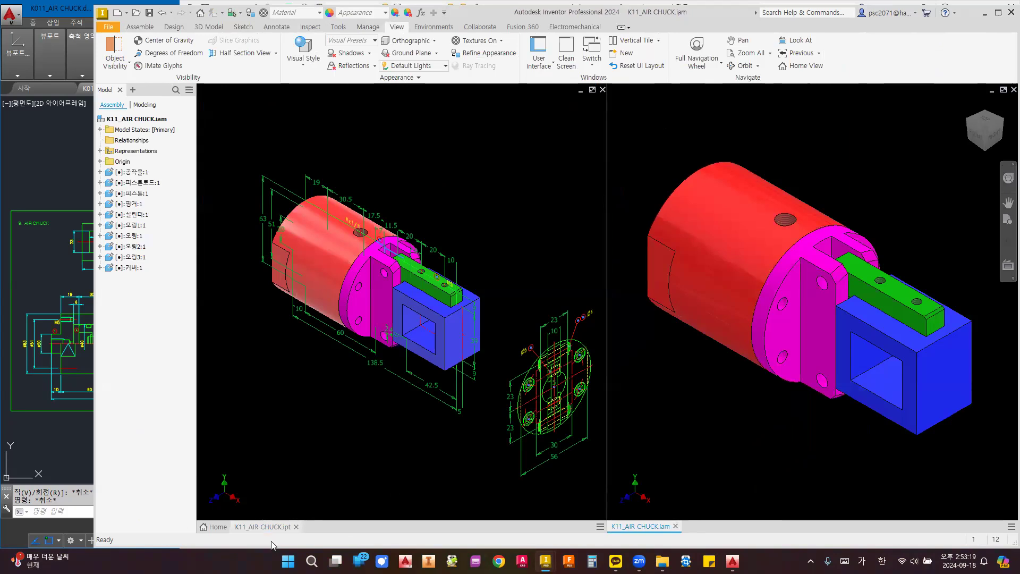
pyautogui.click(266, 527)
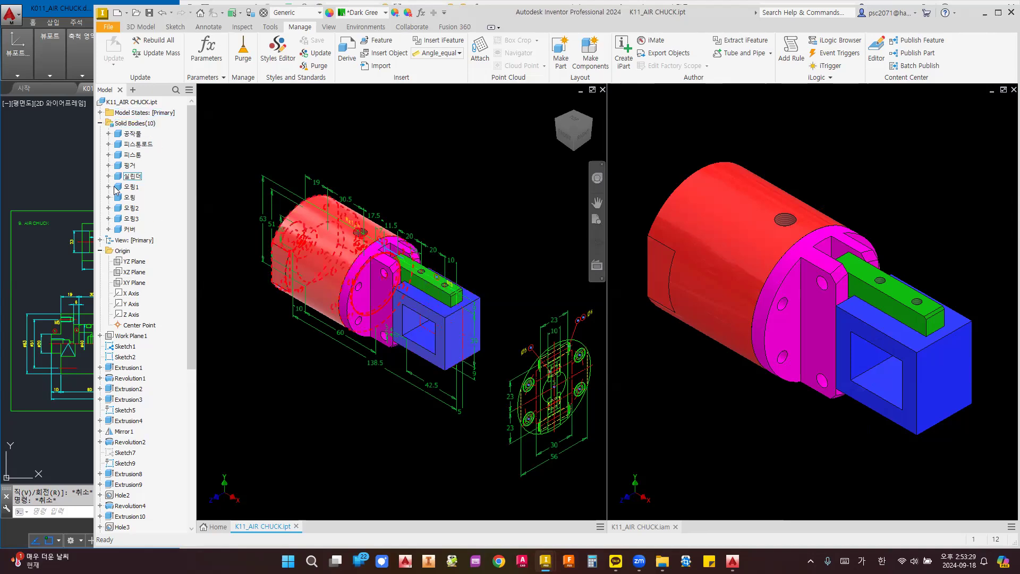
pyautogui.click(708, 118)
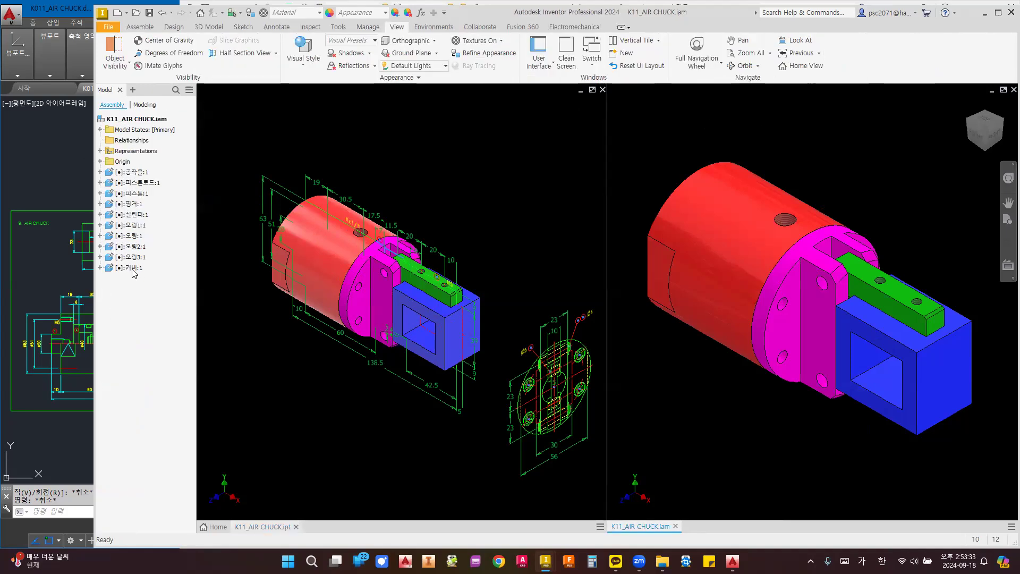
pyautogui.click(130, 246)
pyautogui.click(137, 182)
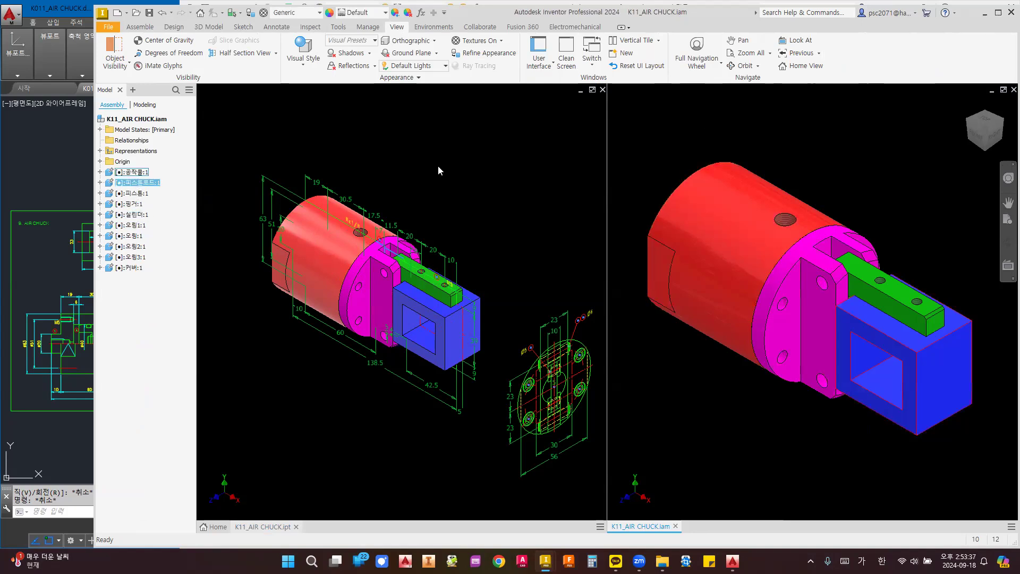
pyautogui.click(570, 187)
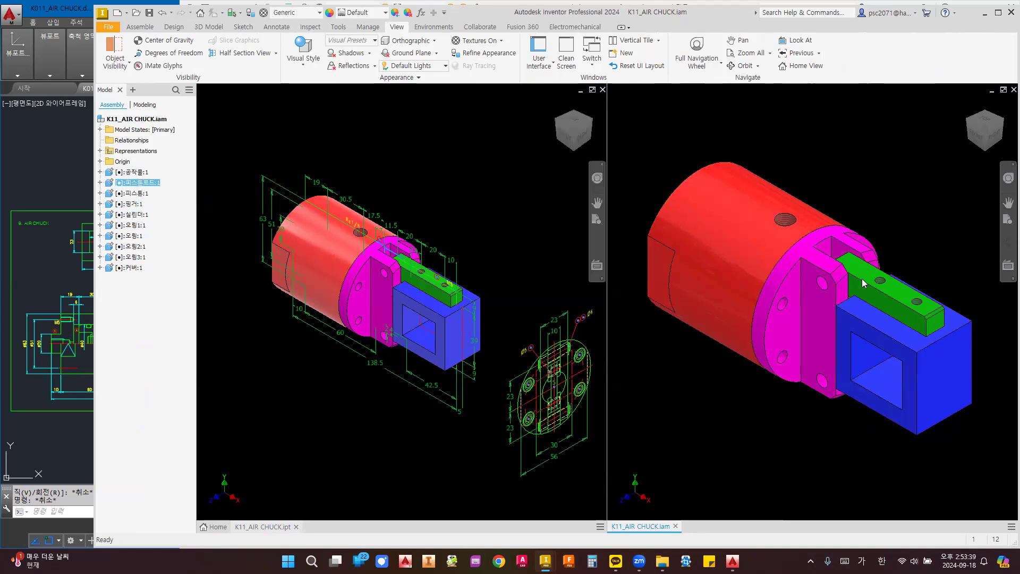
pyautogui.click(826, 283)
pyautogui.moveTo(826, 283)
pyautogui.keyDown('shift'); pyautogui.mouseDown(button='middle')
pyautogui.moveTo(829, 218)
pyautogui.moveTo(816, 316)
pyautogui.moveTo(834, 260)
pyautogui.moveTo(822, 231)
pyautogui.mouseUp(button='middle'); pyautogui.keyUp('shift')
pyautogui.moveTo(838, 154); pyautogui.dragTo(807, 154, button='middle')
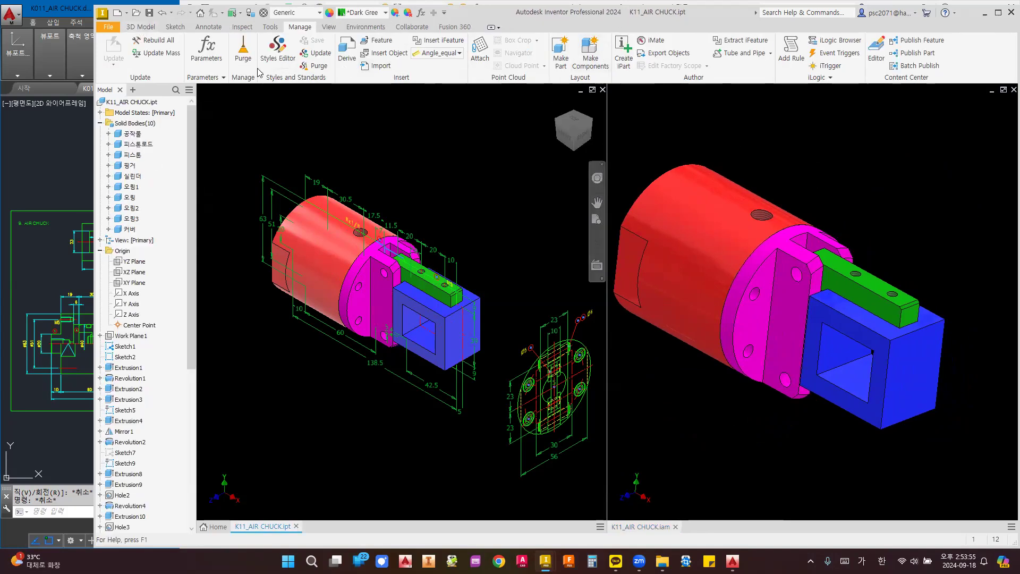
pyautogui.click(153, 29)
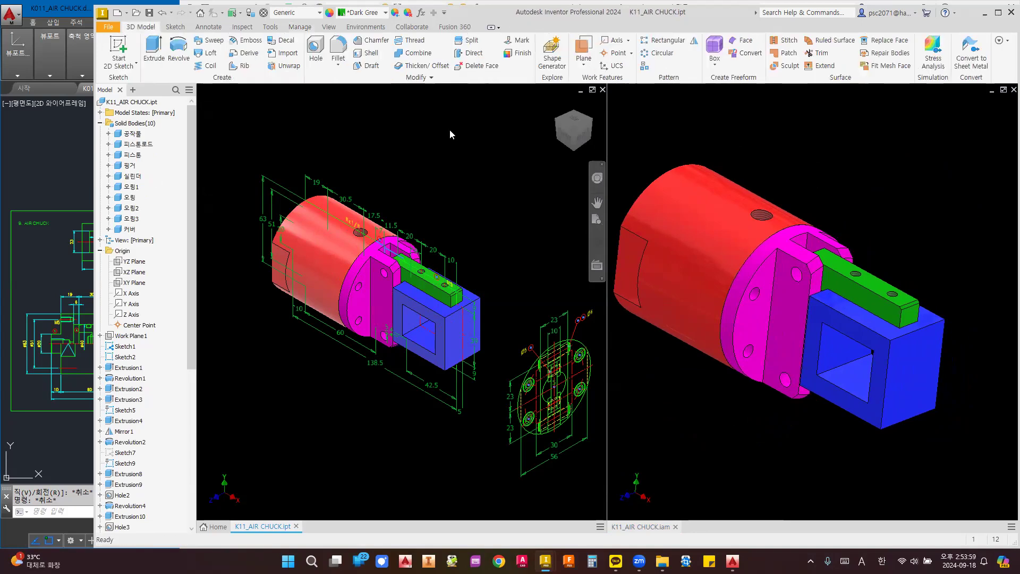
pyautogui.click(746, 139)
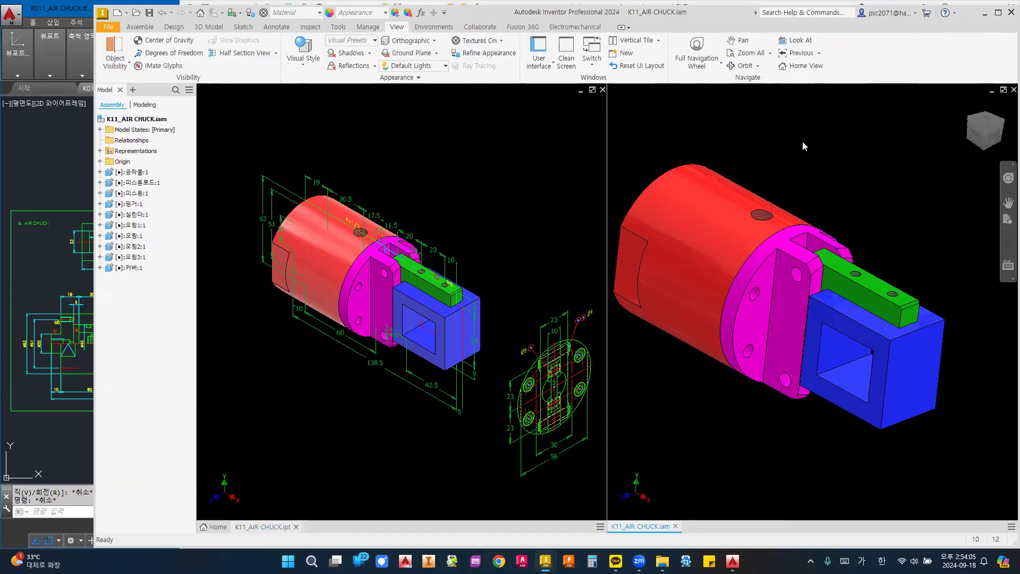
# - Mirror the green finger component 핑거:1 about the assembly's XZ Plane with Mirror Relationships enabled, generating the mirrored part
pyautogui.click(140, 26)
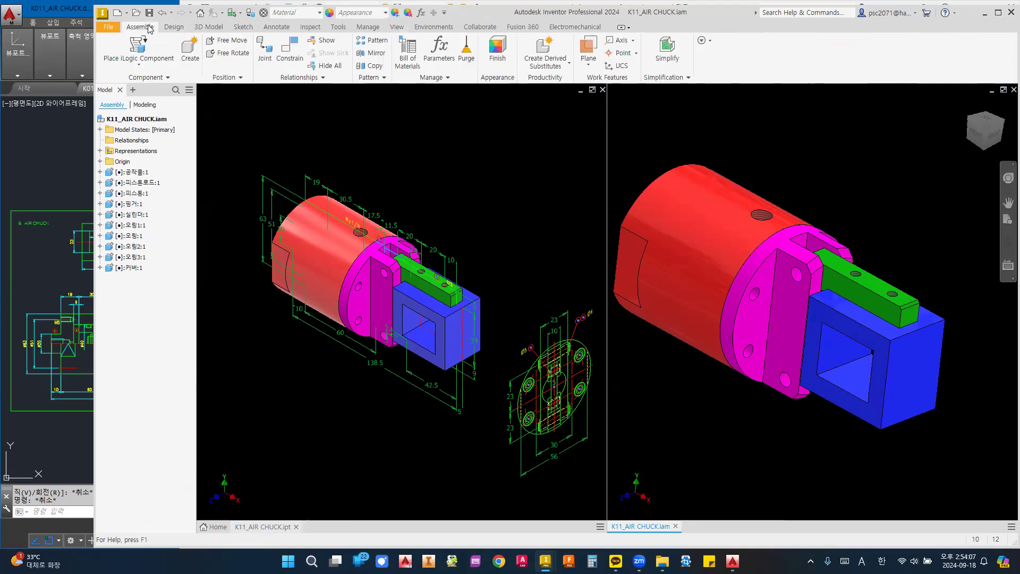
pyautogui.click(373, 54)
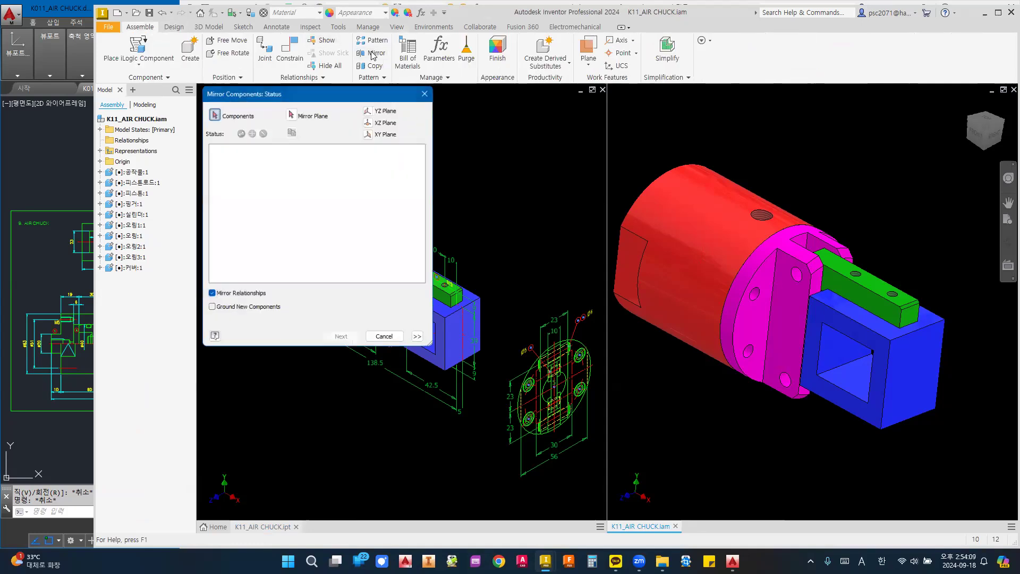
pyautogui.moveTo(343, 99); pyautogui.dragTo(399, 106)
pyautogui.click(866, 292)
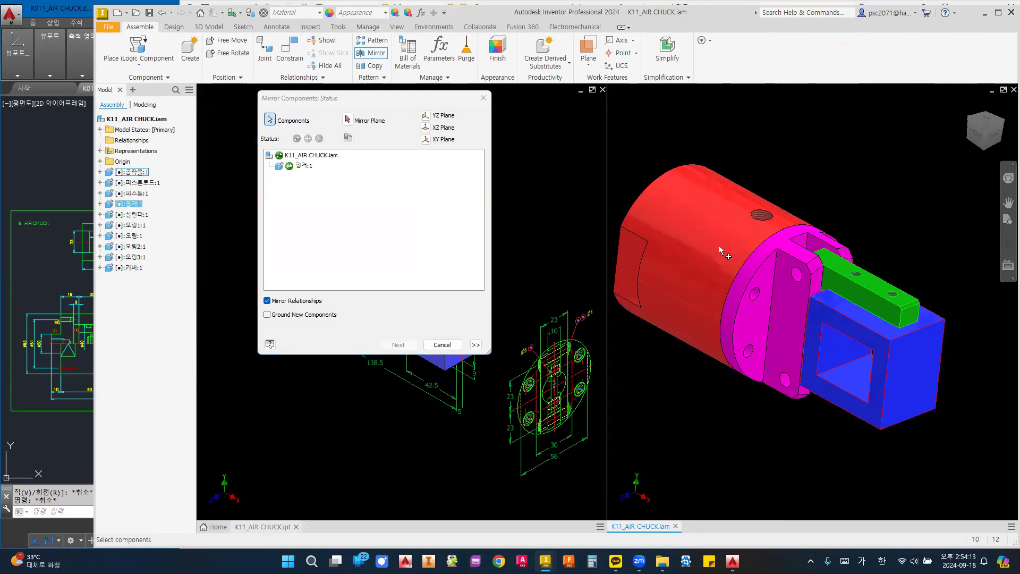
pyautogui.click(347, 120)
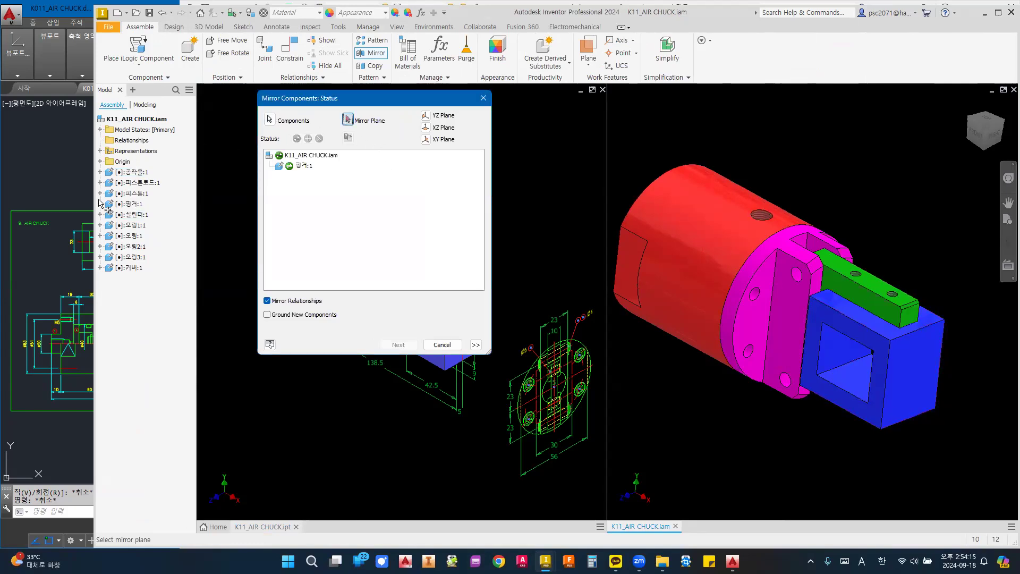
pyautogui.click(100, 160)
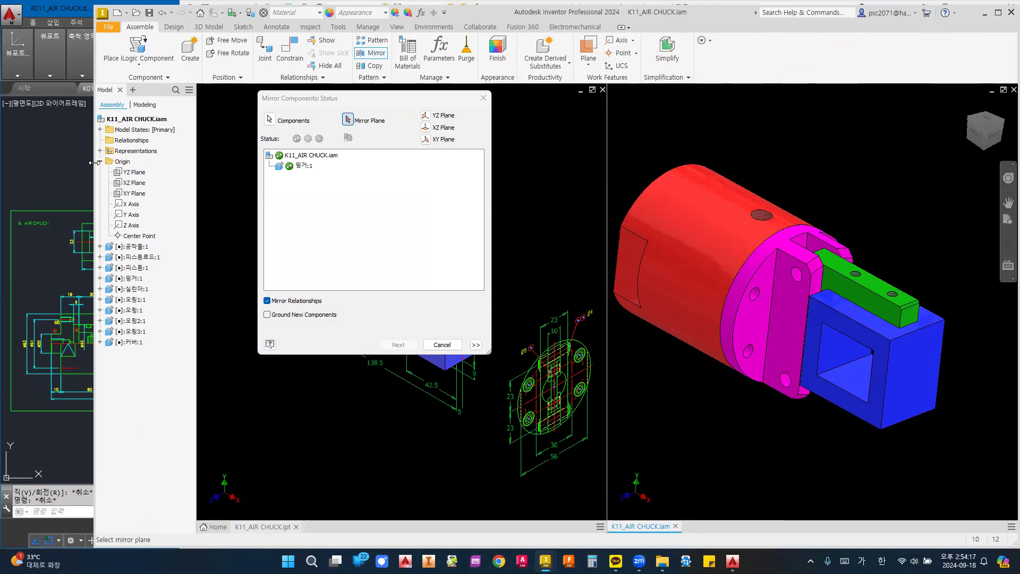
pyautogui.click(134, 183)
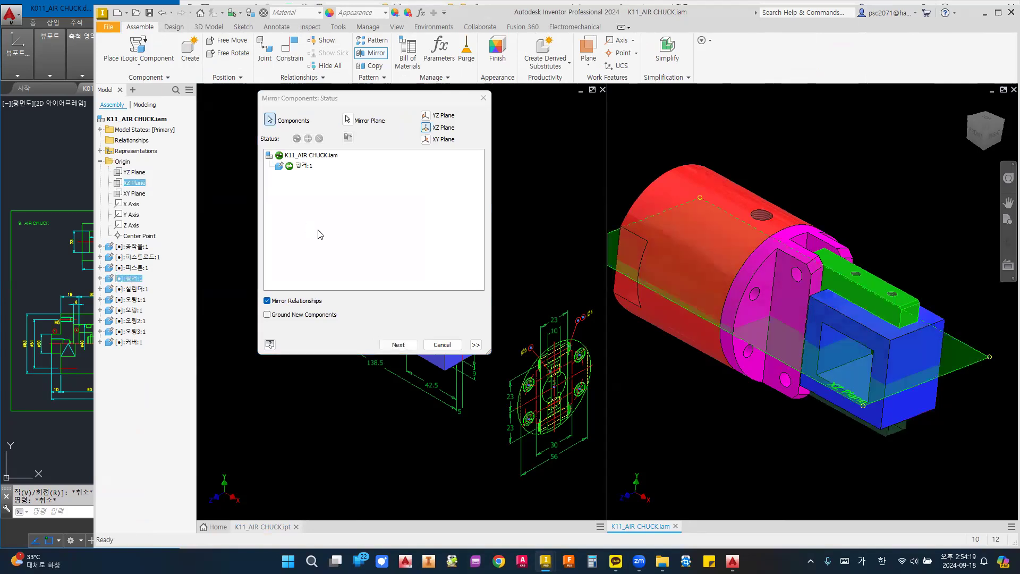
pyautogui.click(399, 345)
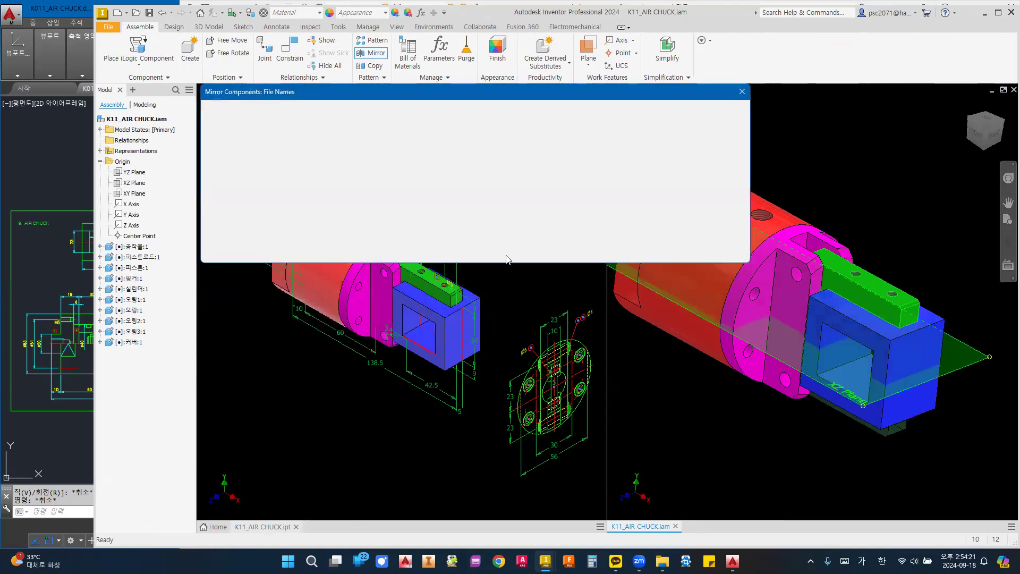
pyautogui.click(678, 251)
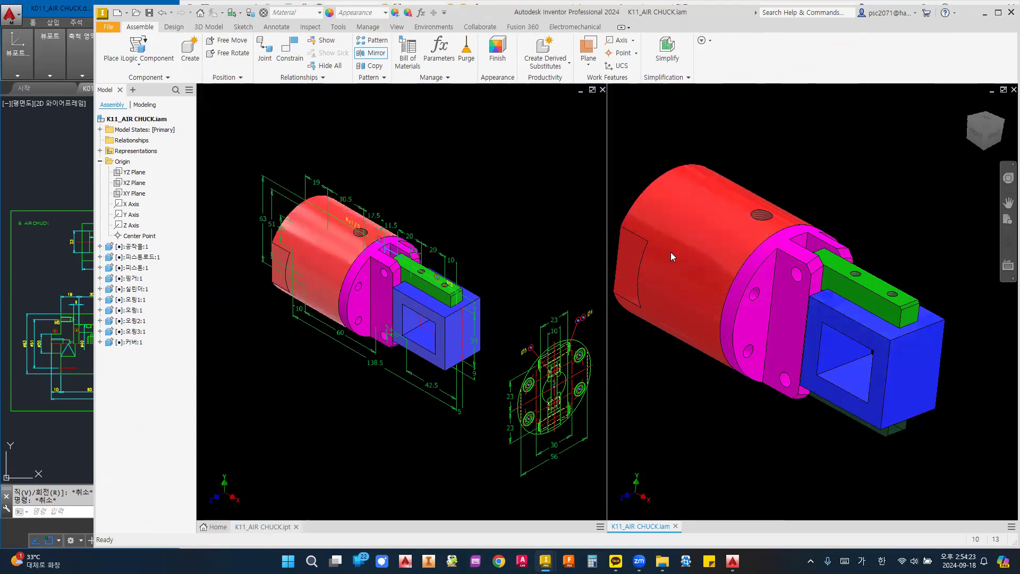
# - Examine the mirrored finger alongside the original finger in the assembly and compare it with the part model
pyautogui.keyDown('shift'); pyautogui.moveTo(818, 289); pyautogui.dragTo(730, 307, button='middle'); pyautogui.keyUp('shift')
pyautogui.click(134, 353)
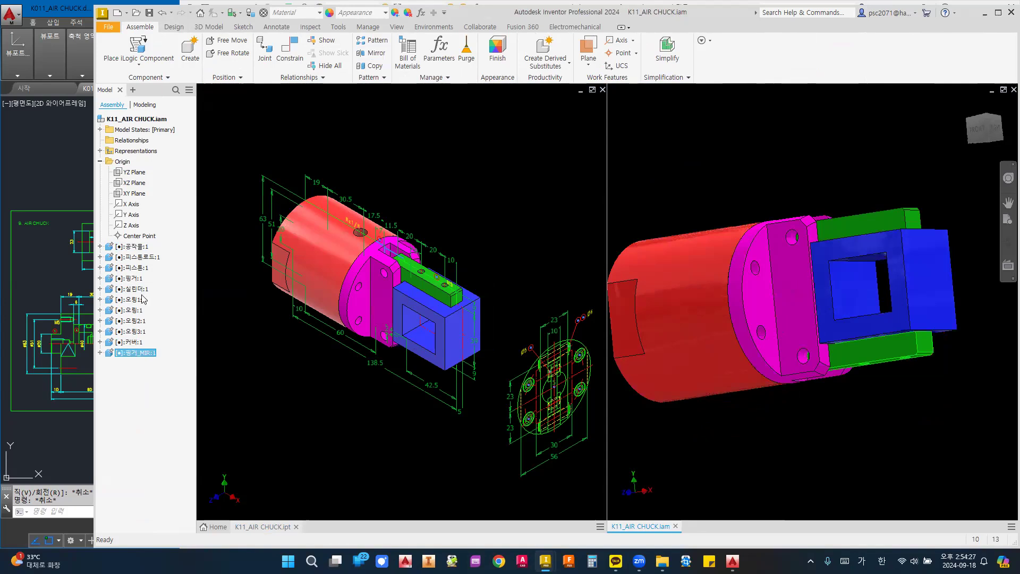
pyautogui.click(136, 278)
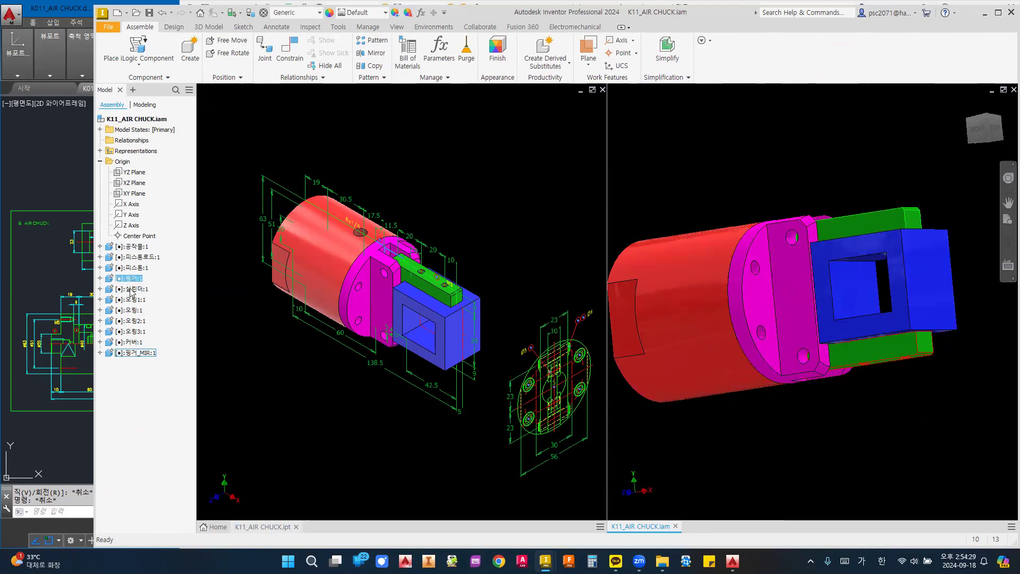
pyautogui.scroll(-3, 417, 286)
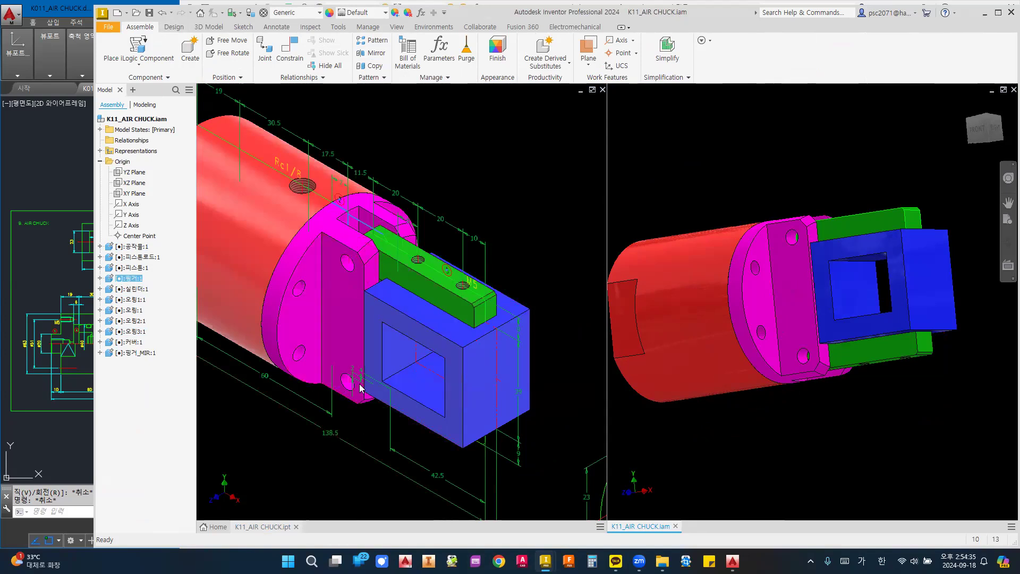
pyautogui.scroll(3, 360, 381)
pyautogui.scroll(-1, 785, 273)
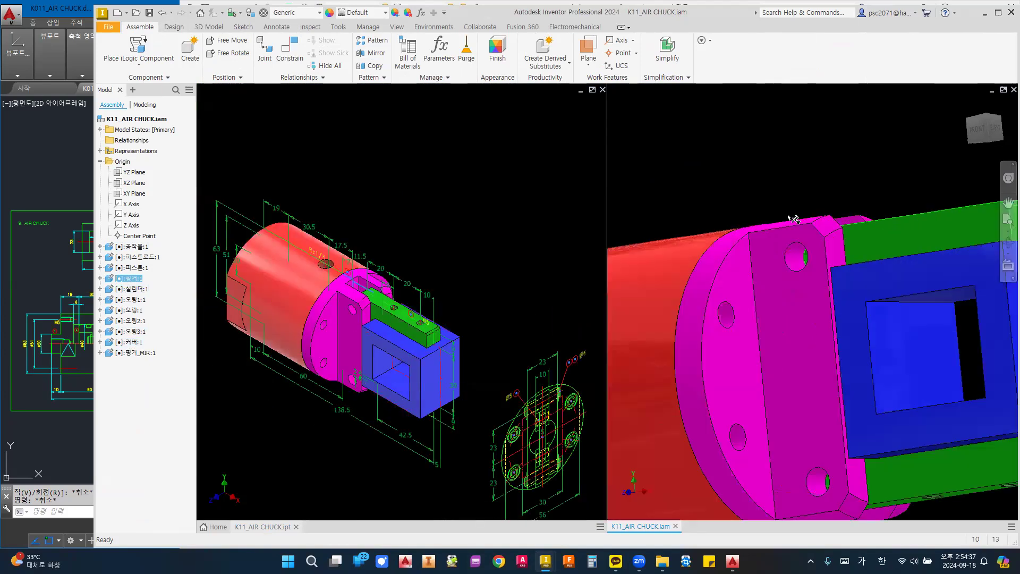
pyautogui.keyDown('shift'); pyautogui.moveTo(773, 210); pyautogui.dragTo(779, 225, button='middle'); pyautogui.keyUp('shift')
pyautogui.click(741, 205)
pyautogui.keyDown('shift'); pyautogui.moveTo(779, 301); pyautogui.dragTo(827, 162, button='middle'); pyautogui.keyUp('shift')
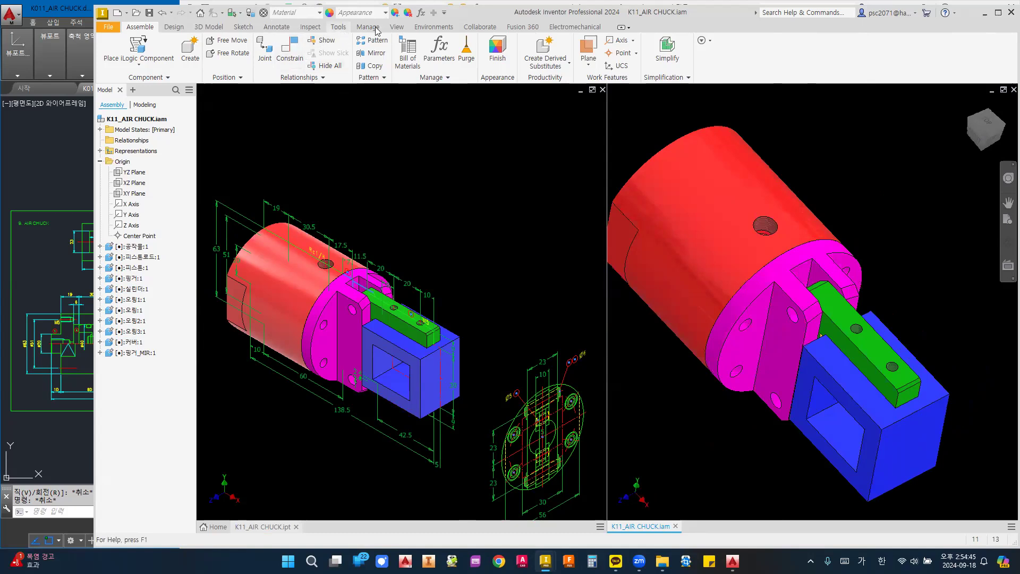
# - Create a Three Quarter Section View of the assembly using the XY Plane and the XZ Plane
pyautogui.click(396, 28)
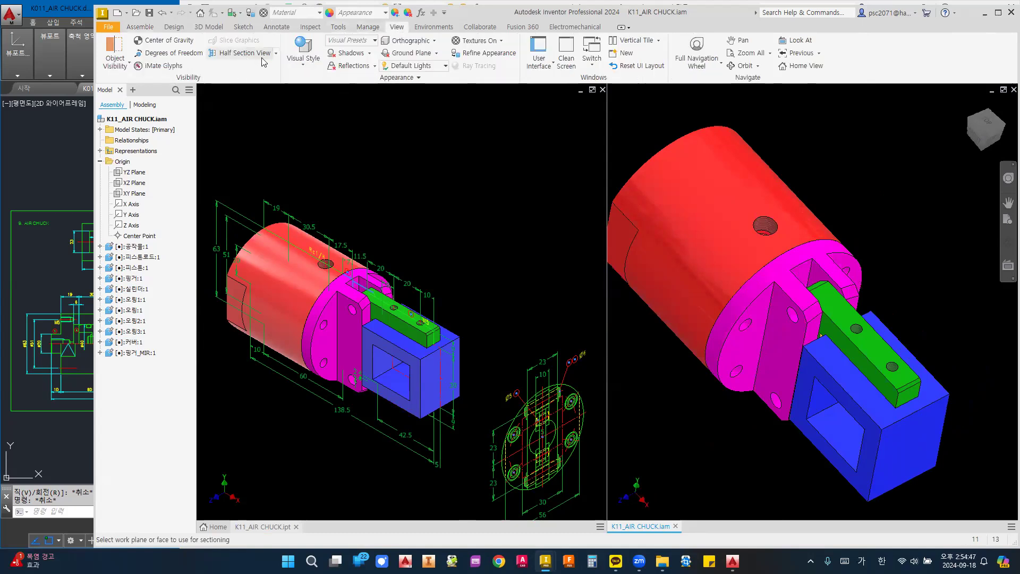
pyautogui.click(277, 55)
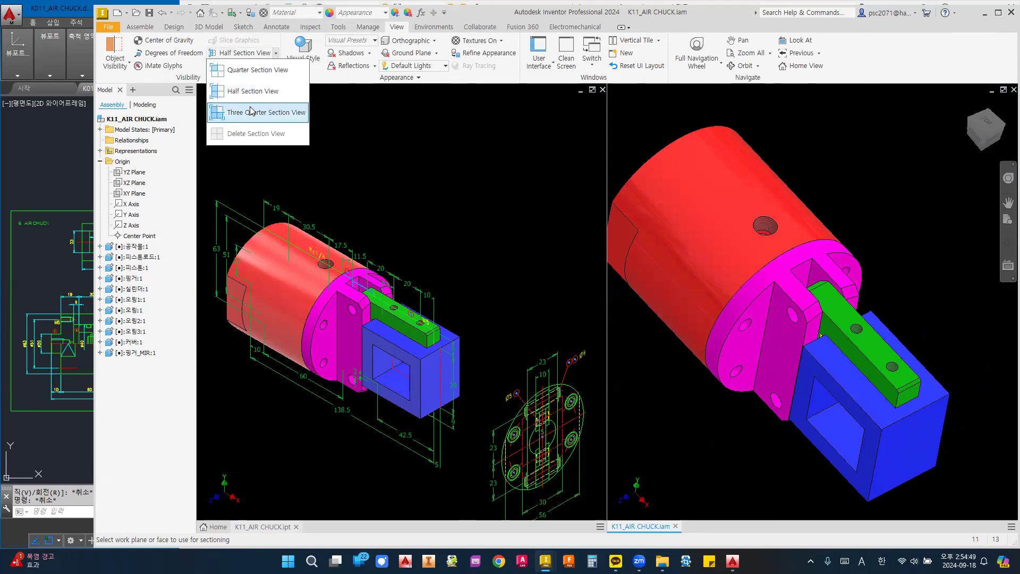
pyautogui.click(251, 111)
pyautogui.click(128, 194)
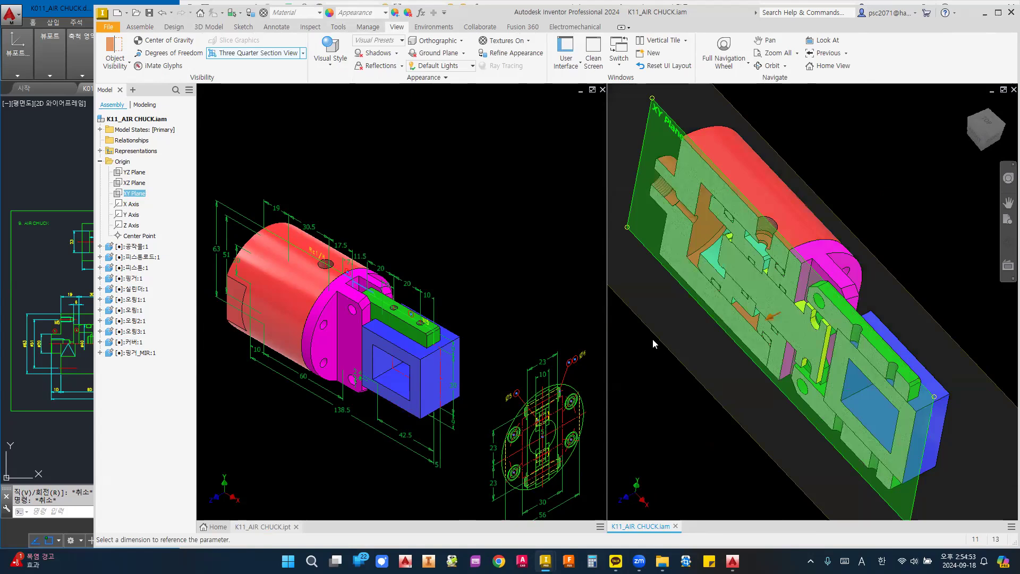
pyautogui.click(712, 393)
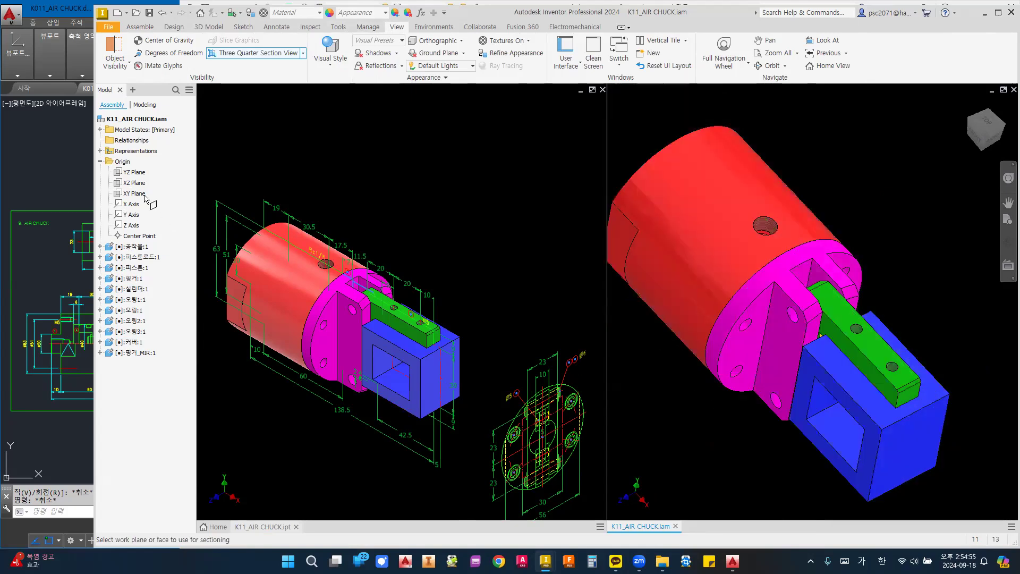
pyautogui.click(130, 183)
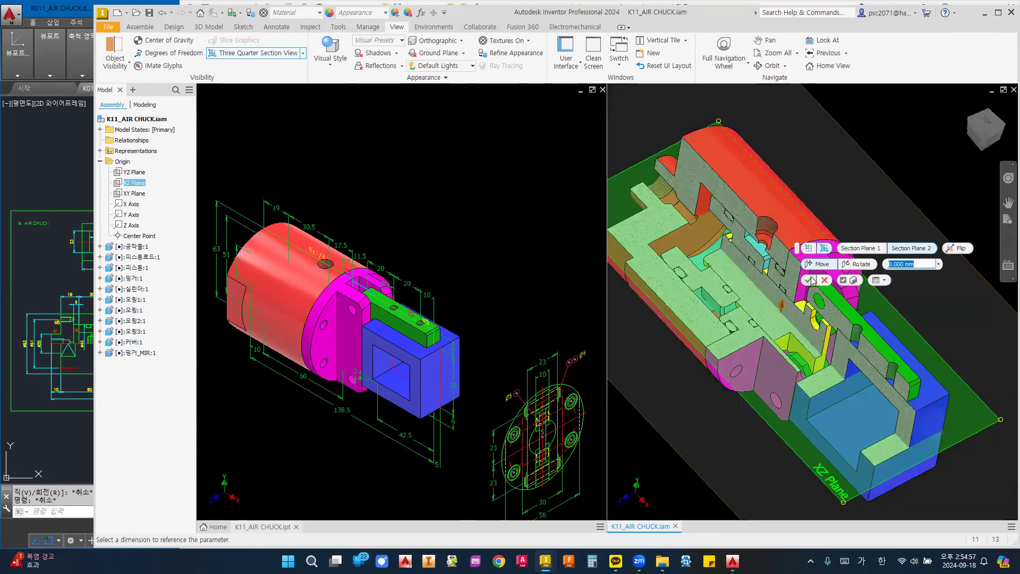
pyautogui.click(914, 179)
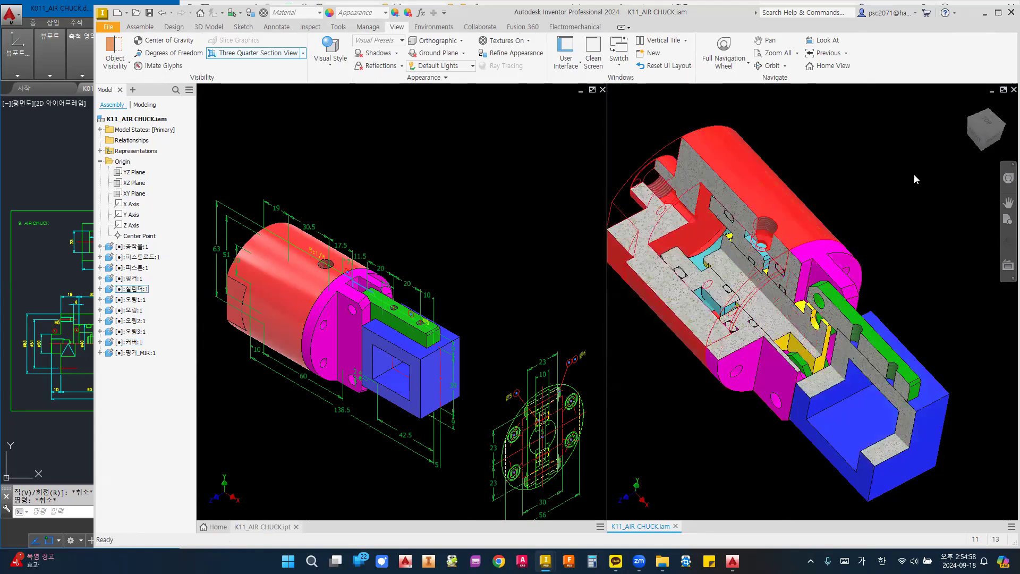
# - Examine the inside of the sectioned assembly from several angles, then close up around the piston, cover and fingers
pyautogui.click(984, 135)
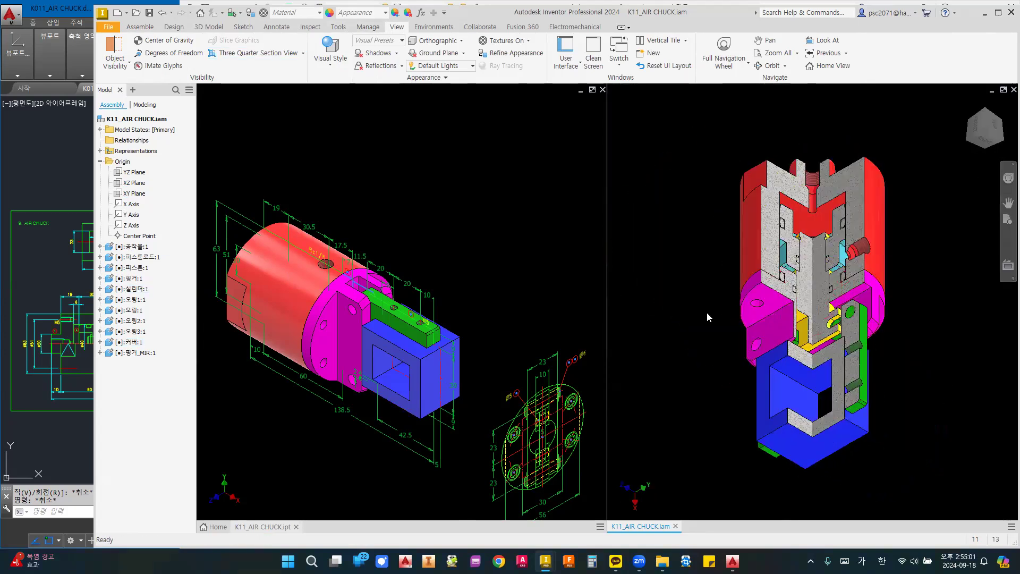
pyautogui.keyDown('shift'); pyautogui.moveTo(707, 312); pyautogui.dragTo(779, 326, button='middle'); pyautogui.keyUp('shift')
pyautogui.click(970, 148)
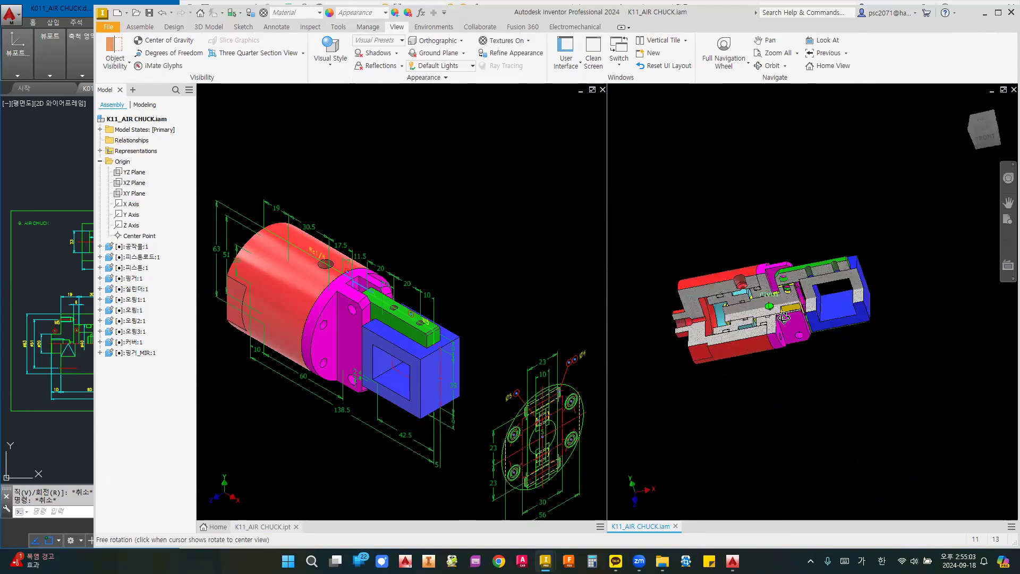
pyautogui.click(970, 148)
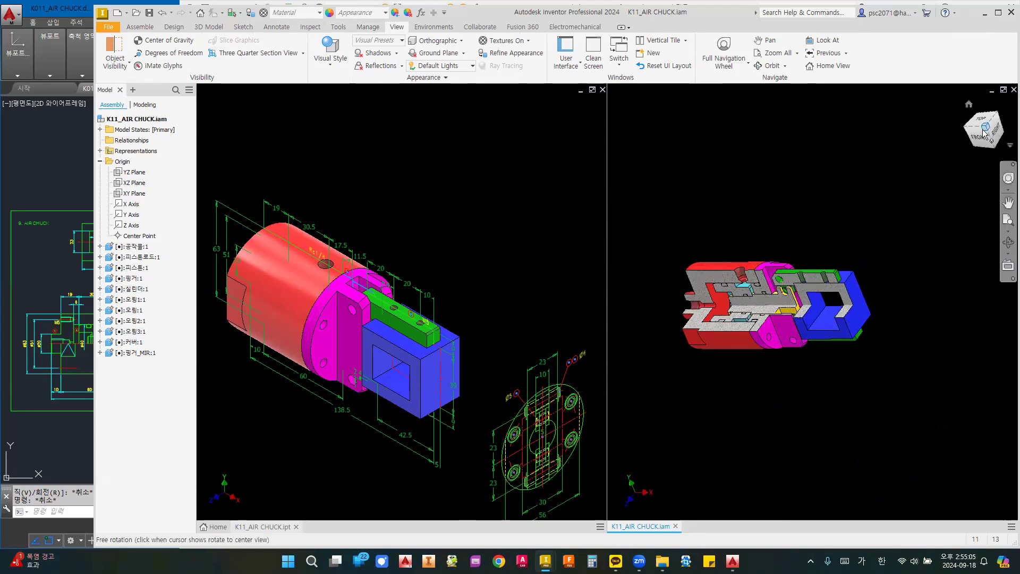
pyautogui.scroll(5, 837, 310)
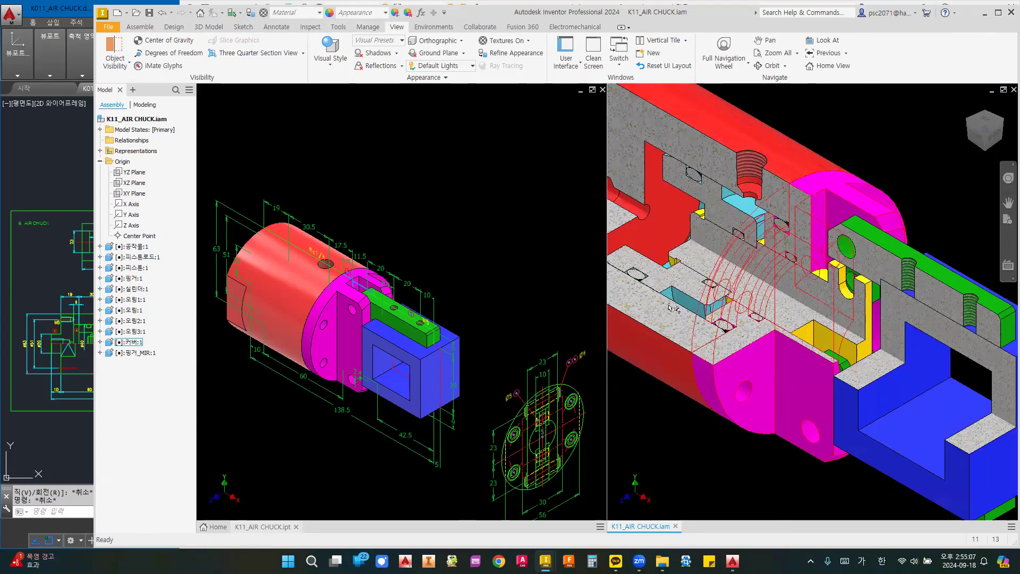
# - Widen the assembly view beside the part view and examine the O-rings around the sectioned piston close up
pyautogui.click(606, 314)
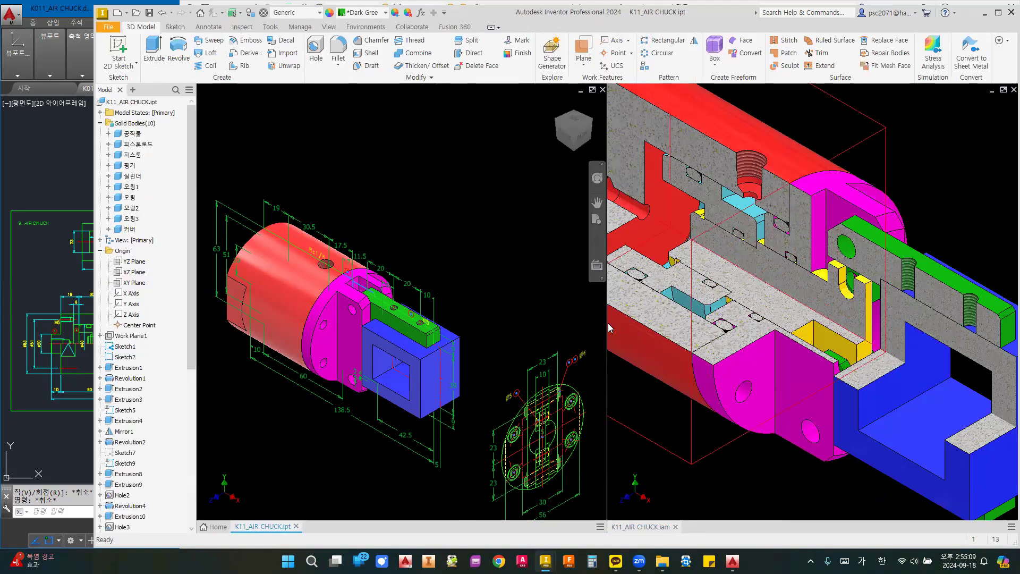
pyautogui.moveTo(497, 323); pyautogui.dragTo(497, 323)
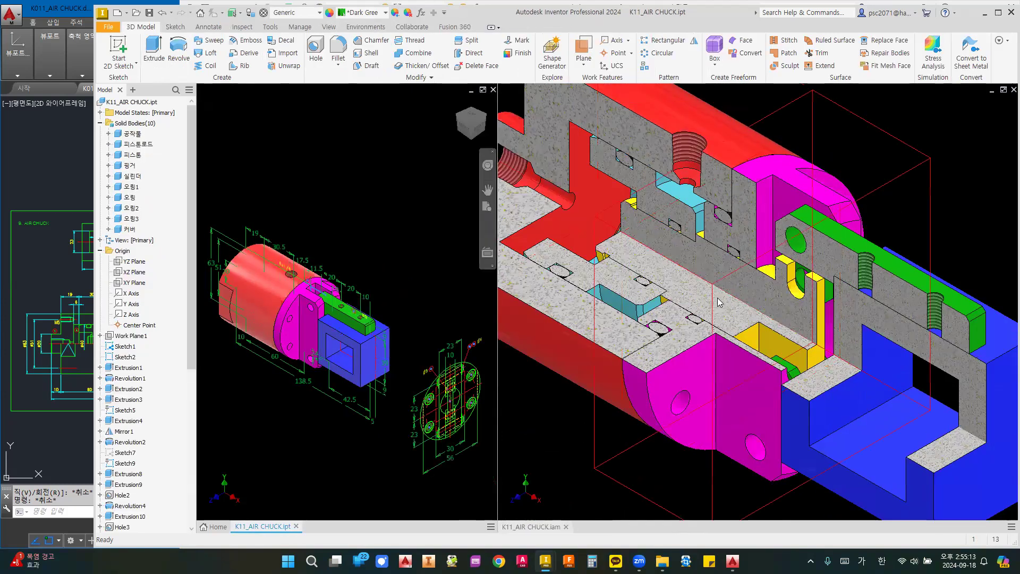
pyautogui.click(673, 247)
pyautogui.scroll(5, 673, 247)
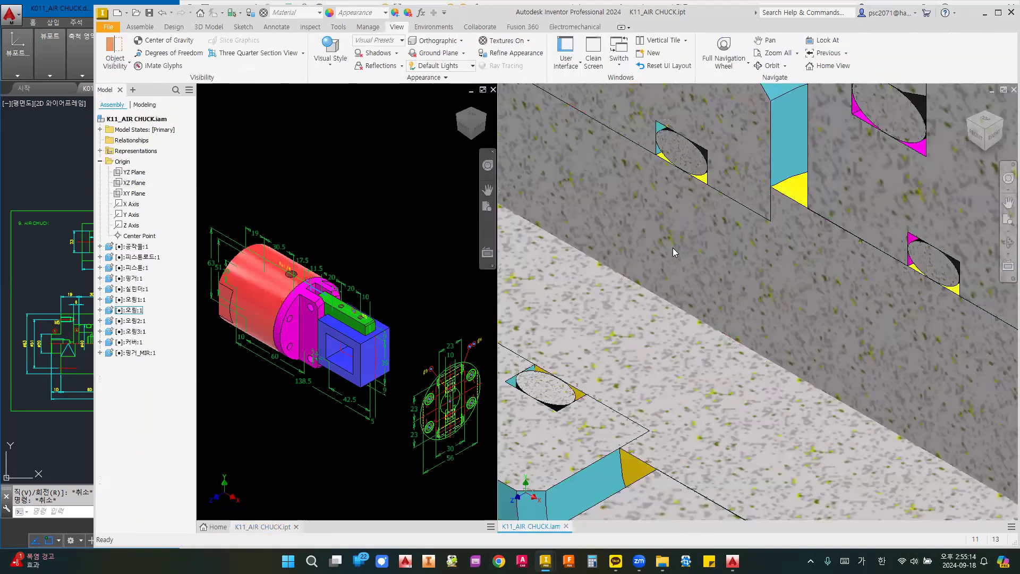
pyautogui.scroll(-5, 680, 239)
pyautogui.scroll(2, 730, 277)
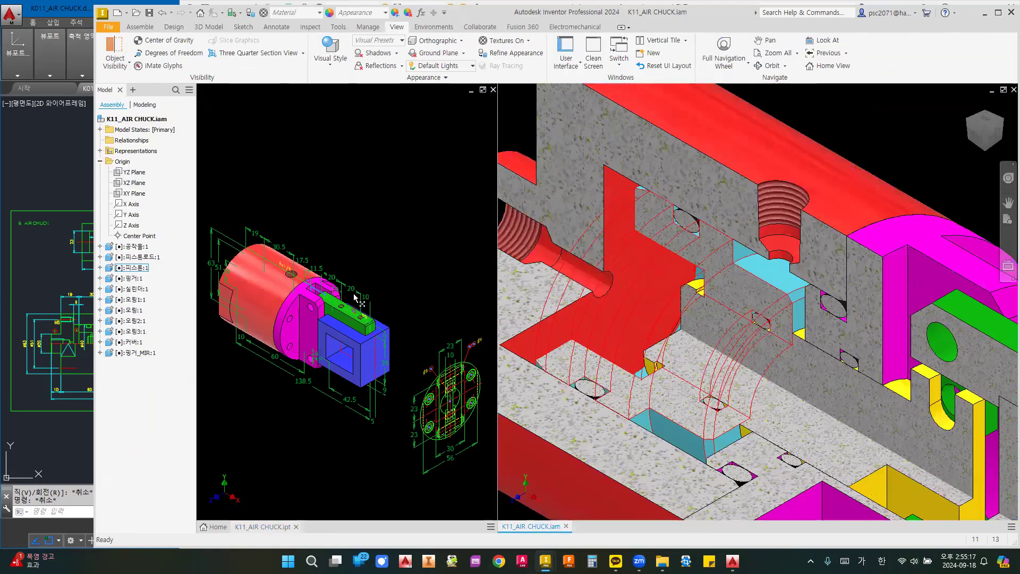
# - Examine the sectioned cylinder, piston, cover and fingers in the assembly, both close up and as a whole
pyautogui.click(330, 301)
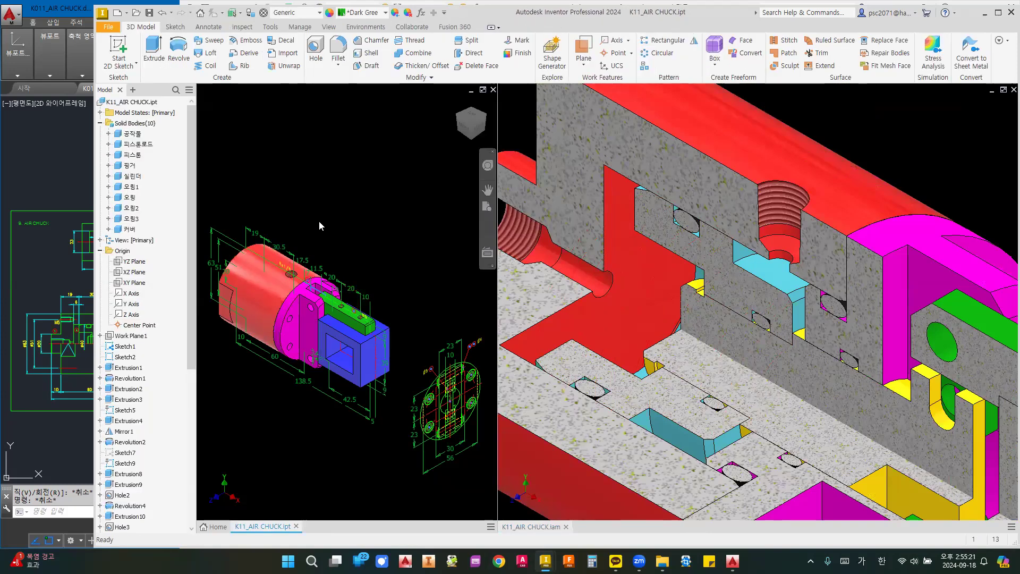
pyautogui.click(361, 12)
pyautogui.press('Escape')
pyautogui.scroll(-3, 717, 228)
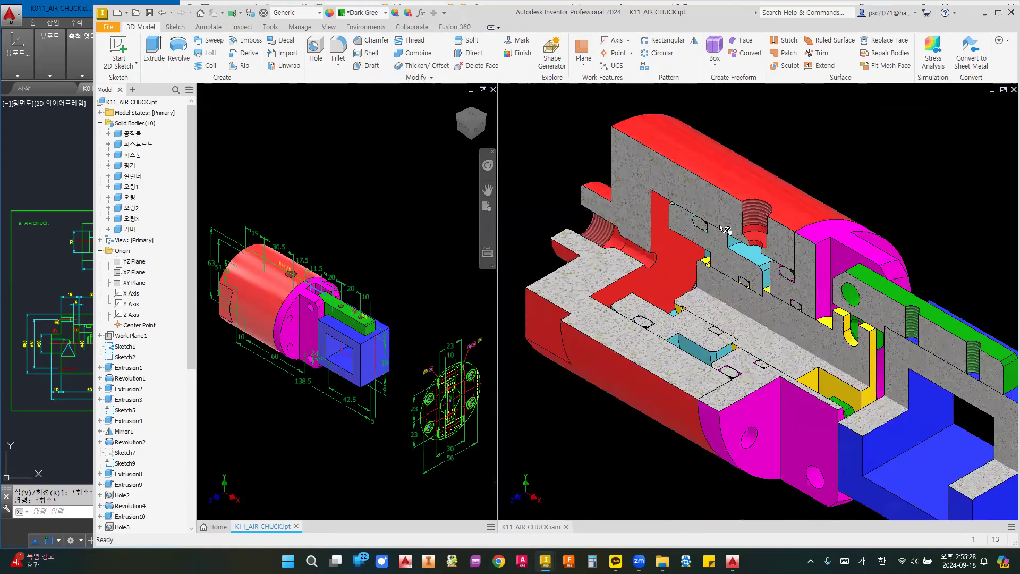
pyautogui.click(753, 257)
pyautogui.scroll(3, 782, 296)
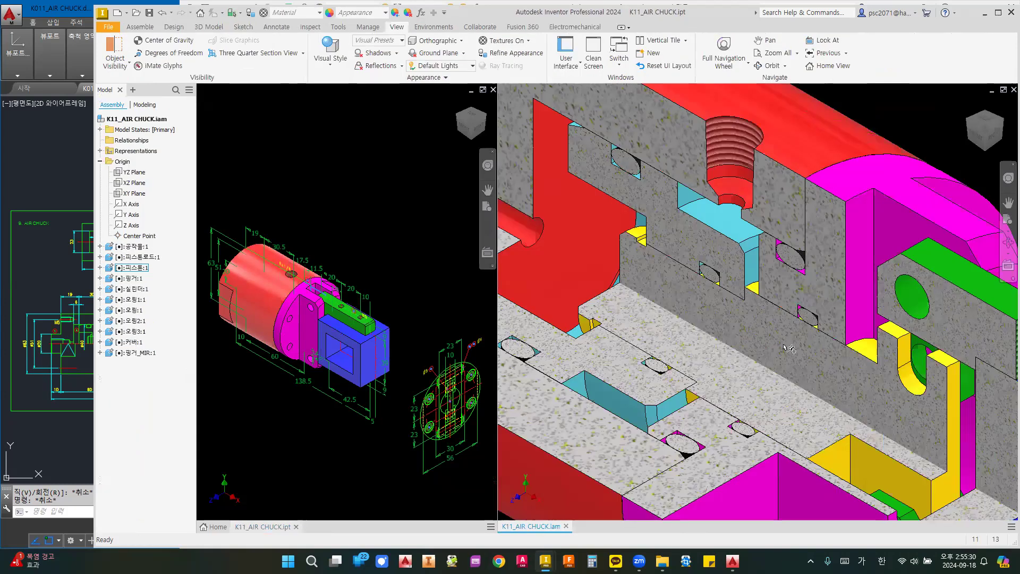
pyautogui.scroll(-2, 844, 389)
pyautogui.scroll(-2, 764, 260)
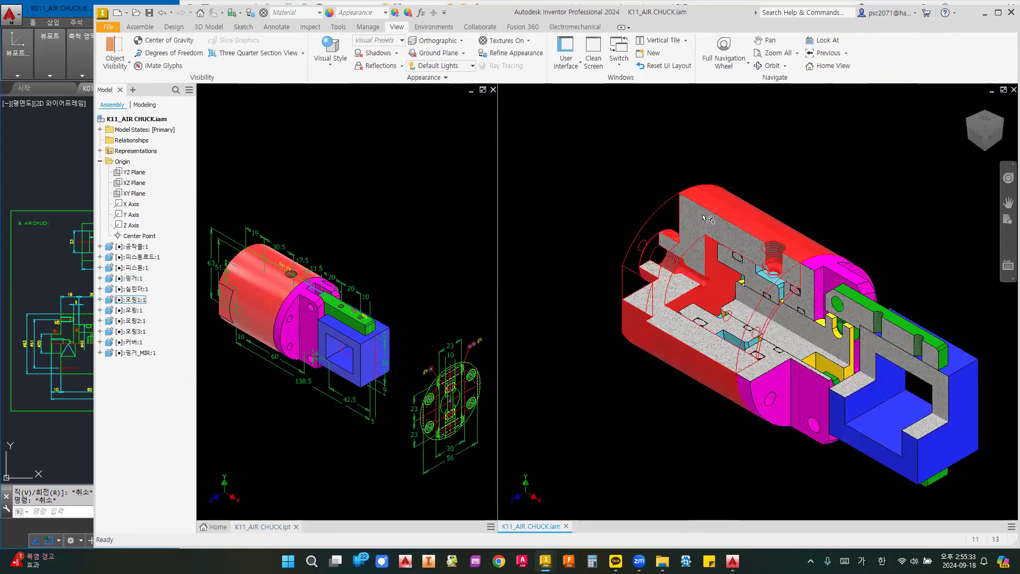
pyautogui.scroll(2, 785, 209)
pyautogui.moveTo(790, 218); pyautogui.dragTo(756, 144, button='middle')
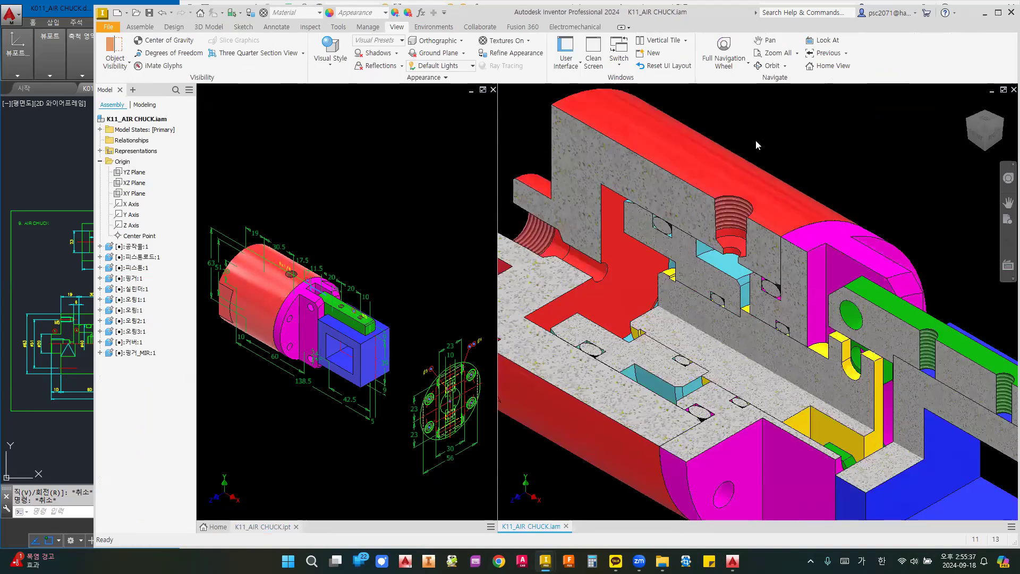
pyautogui.scroll(-2, 756, 140)
pyautogui.moveTo(675, 185); pyautogui.dragTo(676, 211, button='middle')
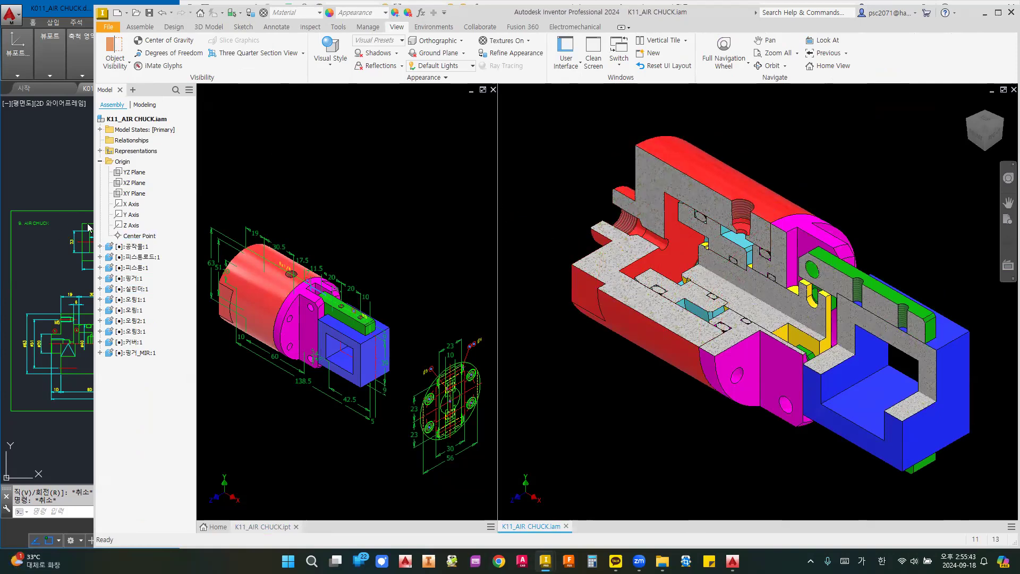
# - Switch to File Explorer and open J09_AIR CHUCK 완성.pdf from the K11_AIR CHUCK subfolder of 08주차_K11_AIR CHUCK
pyautogui.moveTo(662, 562)
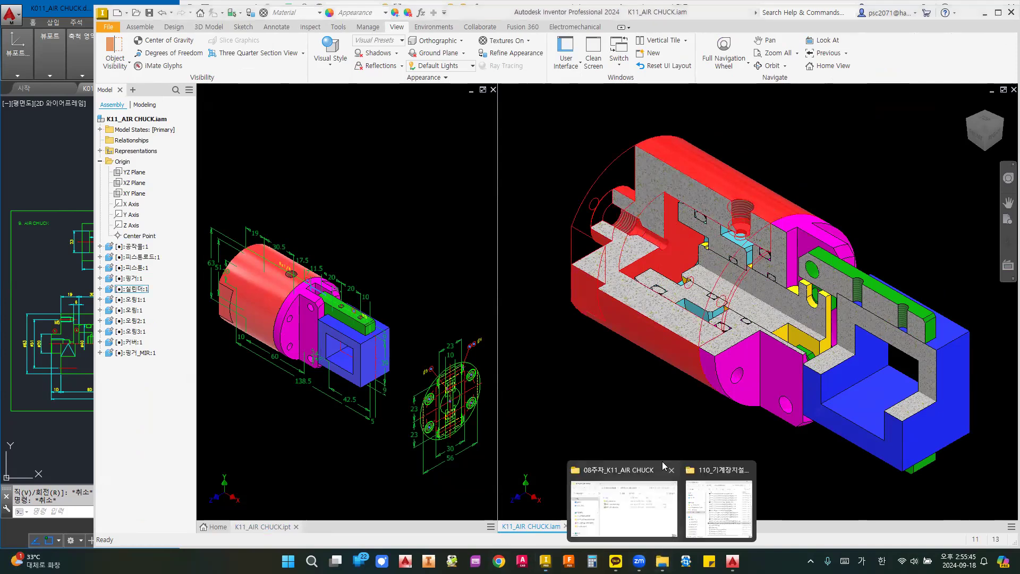
pyautogui.click(718, 507)
pyautogui.scroll(5, 765, 282)
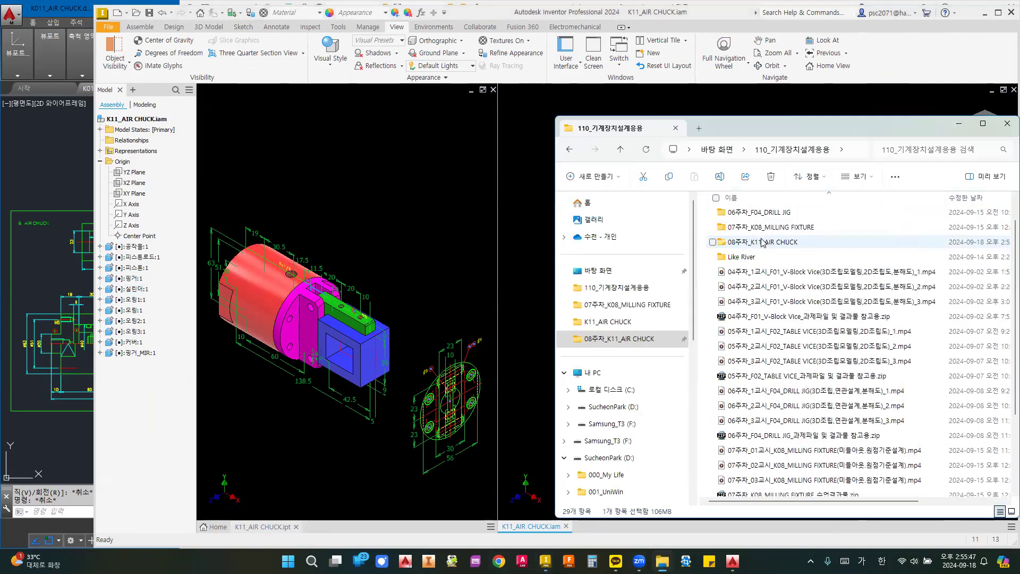
pyautogui.doubleClick(761, 270)
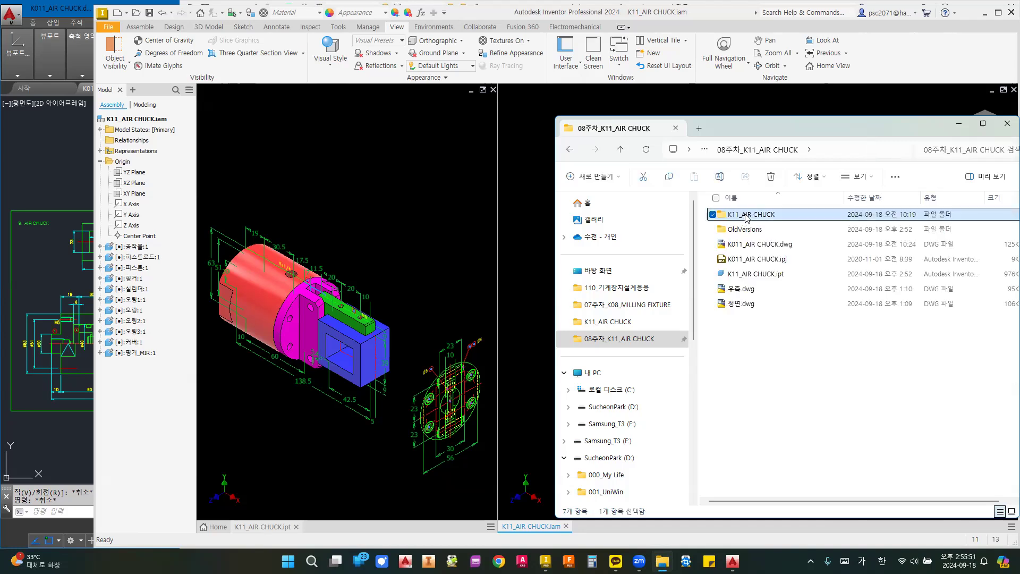
pyautogui.doubleClick(744, 213)
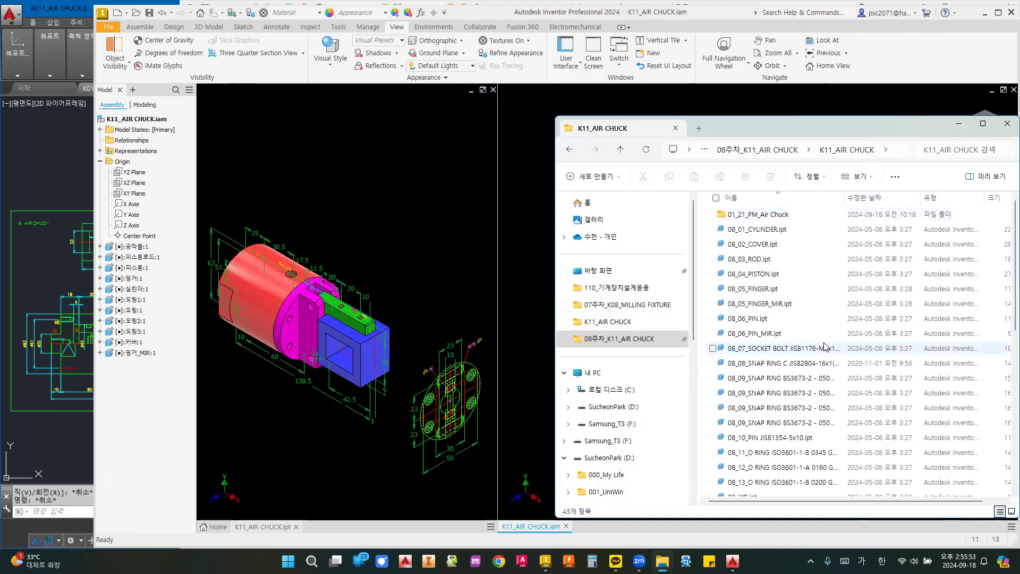
pyautogui.scroll(-5, 821, 346)
pyautogui.scroll(-2, 821, 346)
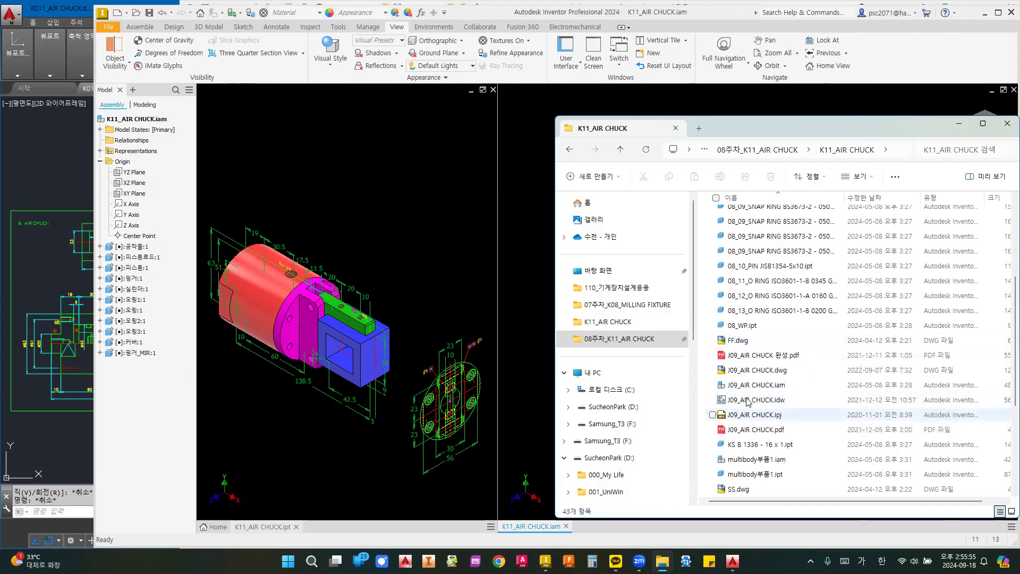
pyautogui.click(755, 358)
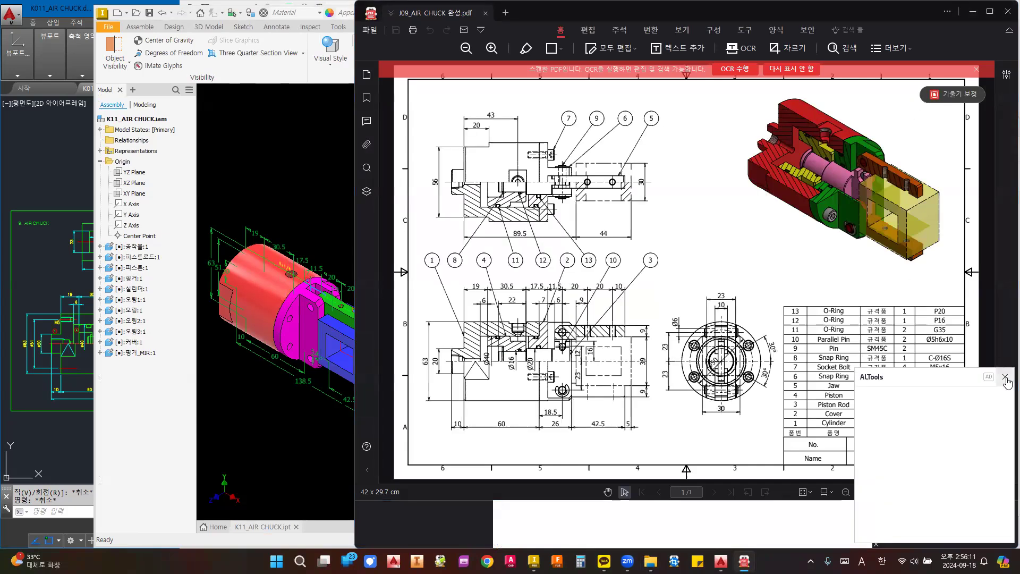
# - Dismiss the advertisements and the OCR notice covering the PDF, and read the air chuck drawing and its parts list
pyautogui.click(1005, 378)
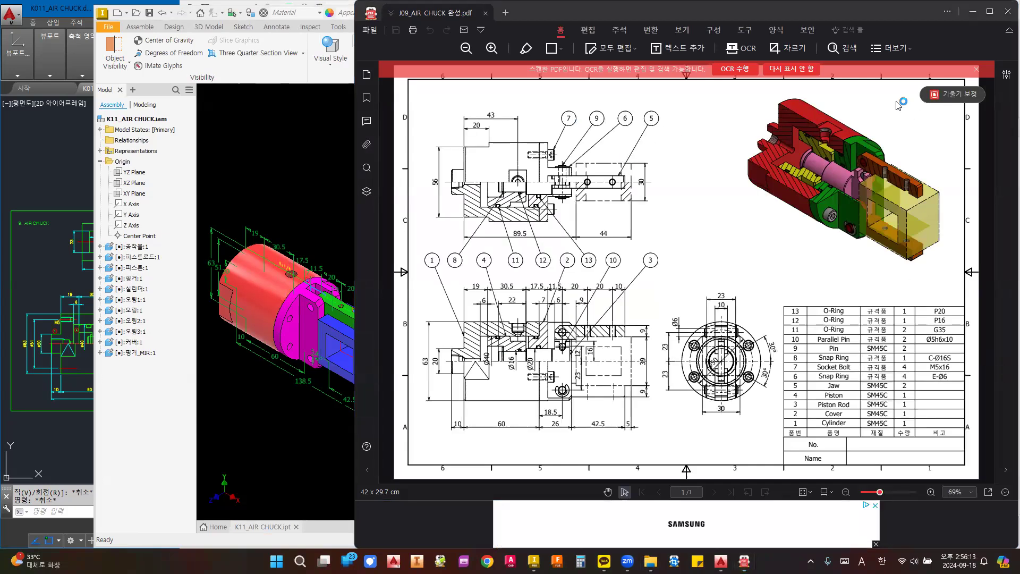
pyautogui.click(976, 70)
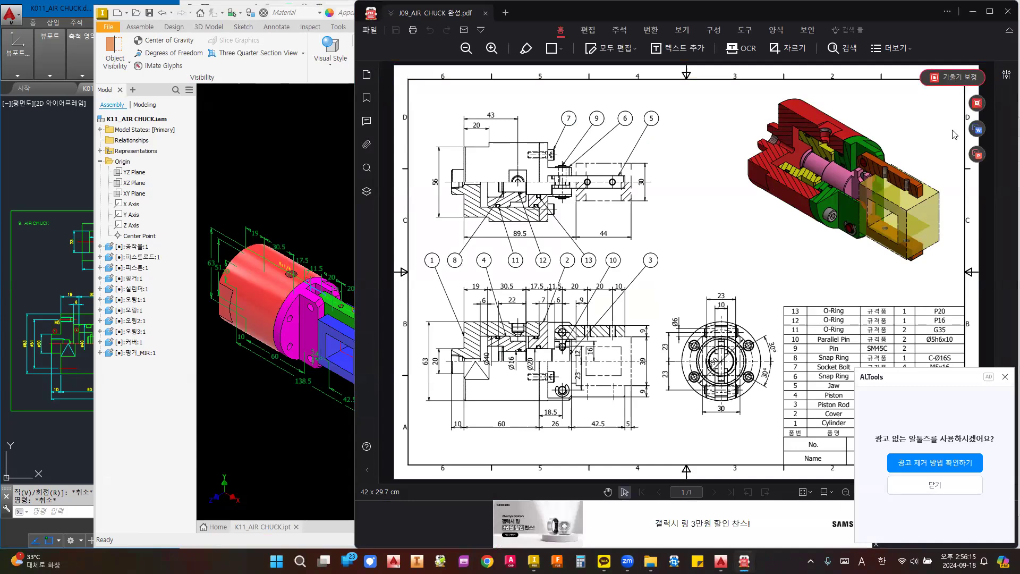
pyautogui.click(1005, 377)
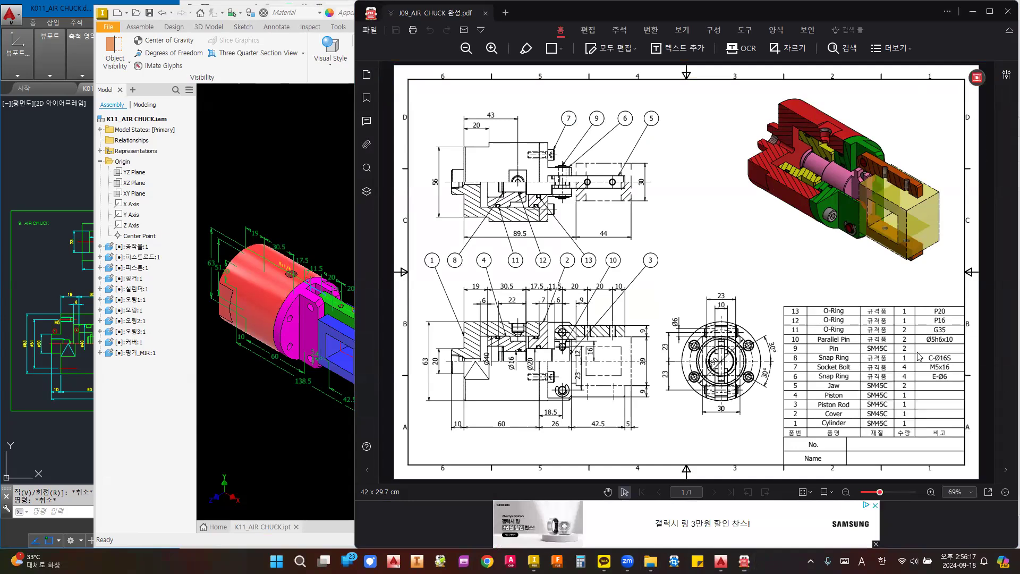
pyautogui.click(875, 546)
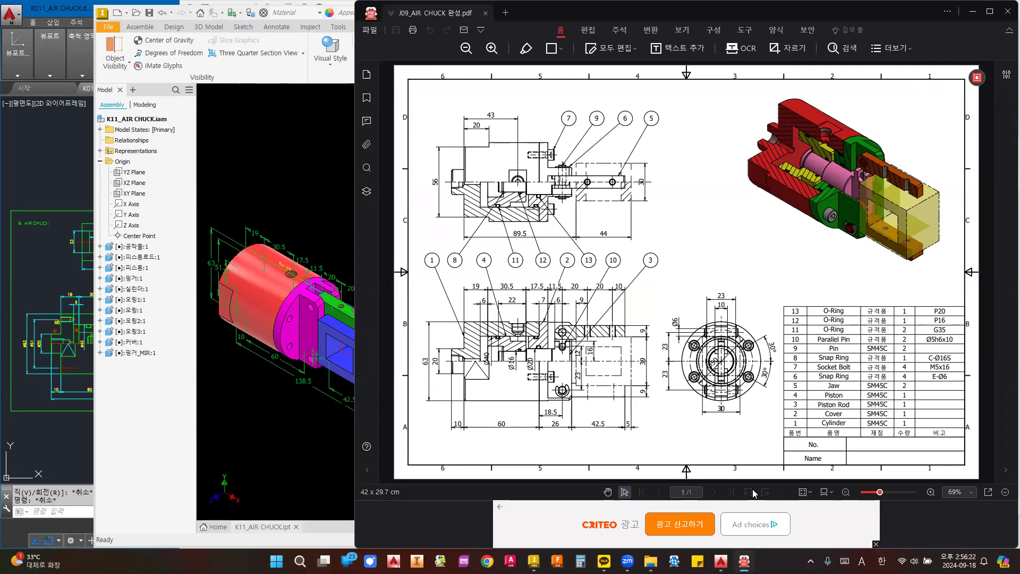
pyautogui.click(876, 544)
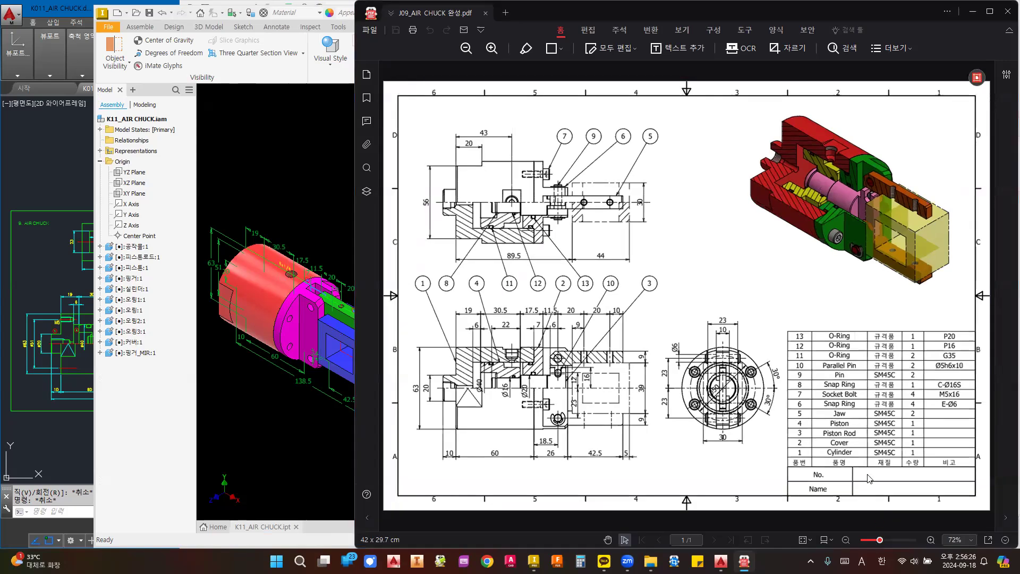
# - Switch back to Inventor and save K11_AIR CHUCK.iam together with all of its dependent part files
pyautogui.click(287, 134)
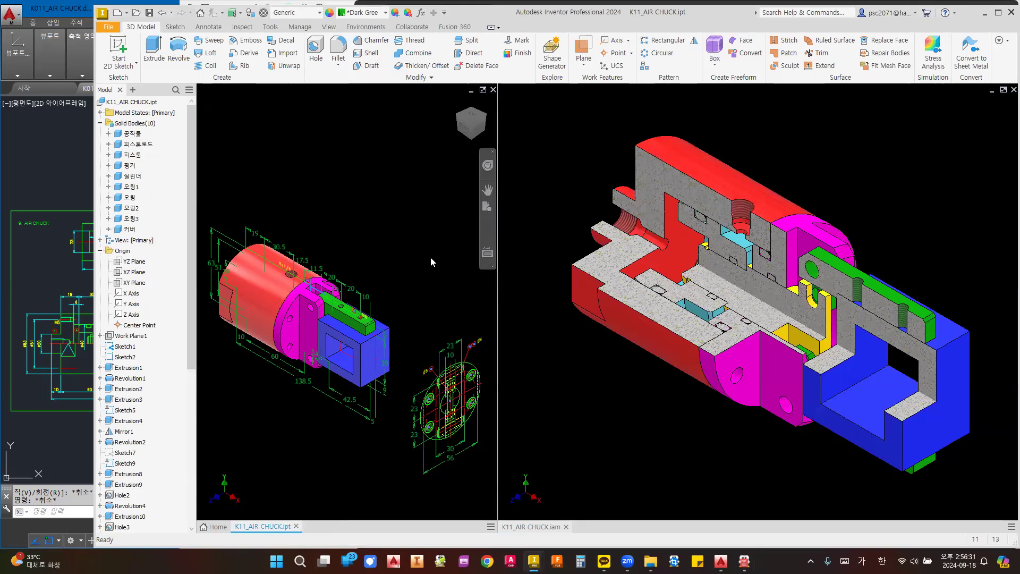
pyautogui.scroll(-4, 431, 257)
pyautogui.scroll(3, 366, 232)
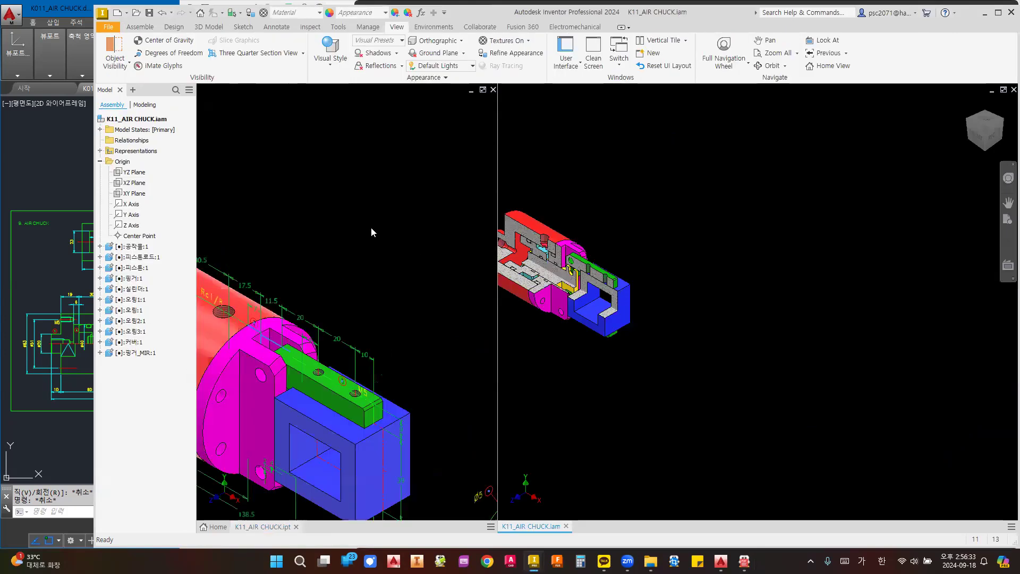
pyautogui.scroll(1, 667, 259)
pyautogui.moveTo(669, 260); pyautogui.dragTo(781, 284, button='middle')
pyautogui.scroll(3, 716, 260)
pyautogui.moveTo(819, 248); pyautogui.dragTo(847, 236, button='middle')
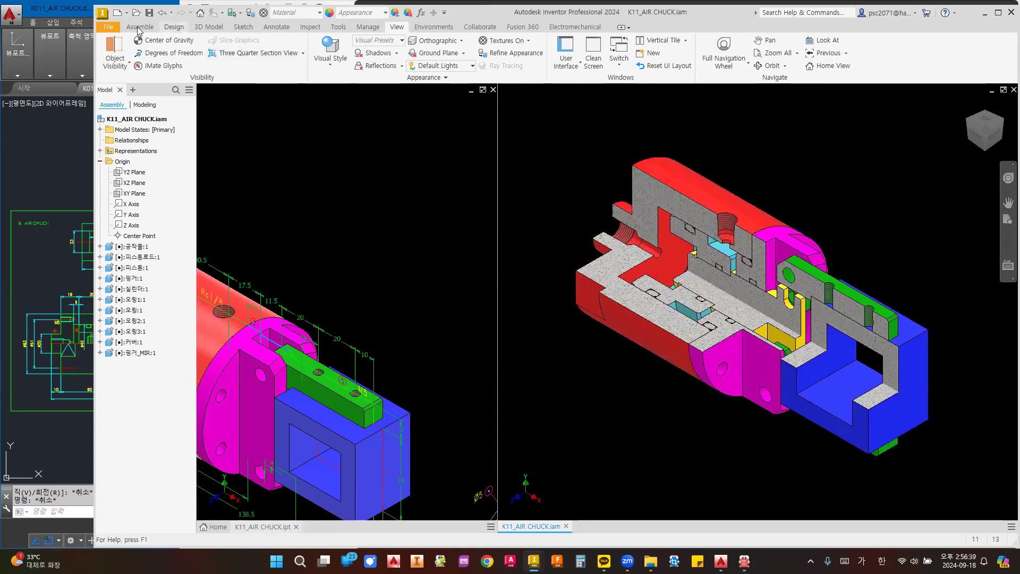
pyautogui.click(150, 12)
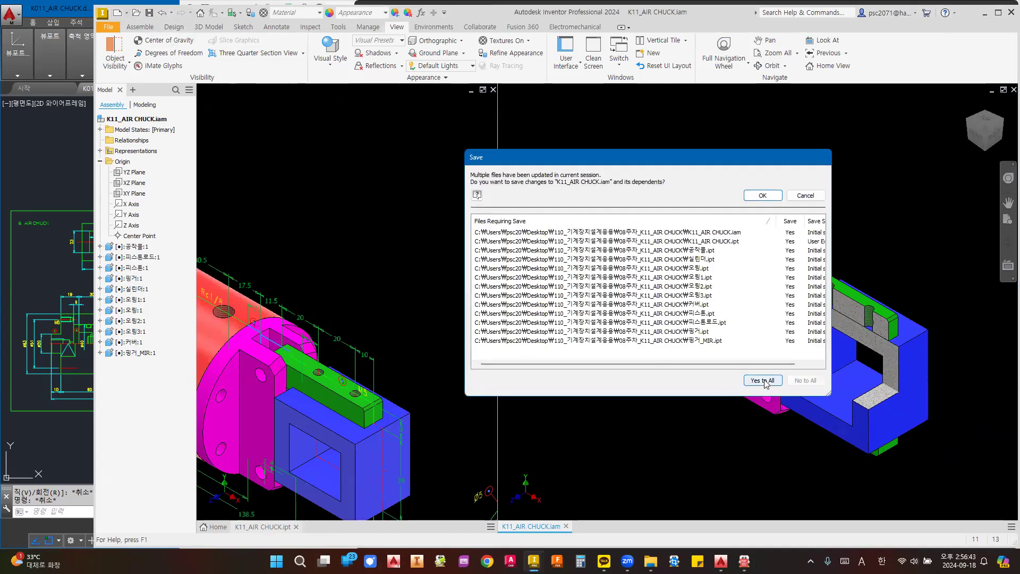
pyautogui.click(763, 195)
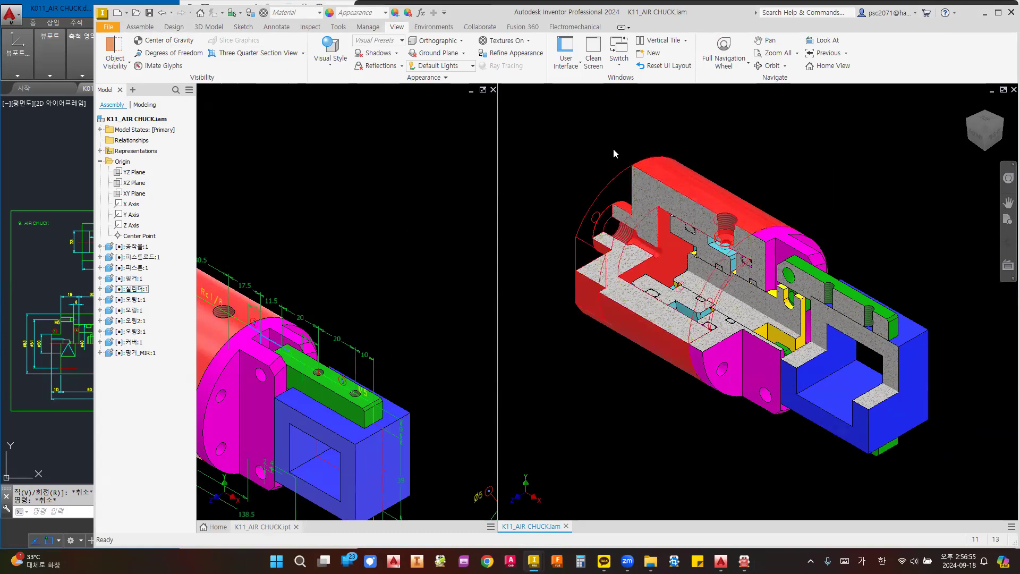
# - Create a new assembly from the Standard (mm).iam template and maximize its window
pyautogui.click(121, 14)
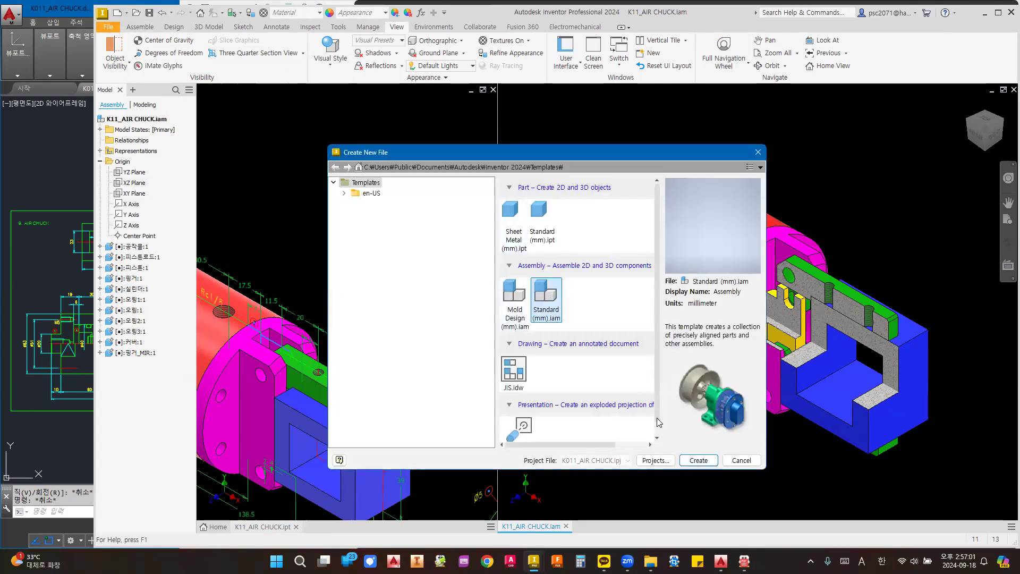
pyautogui.click(699, 460)
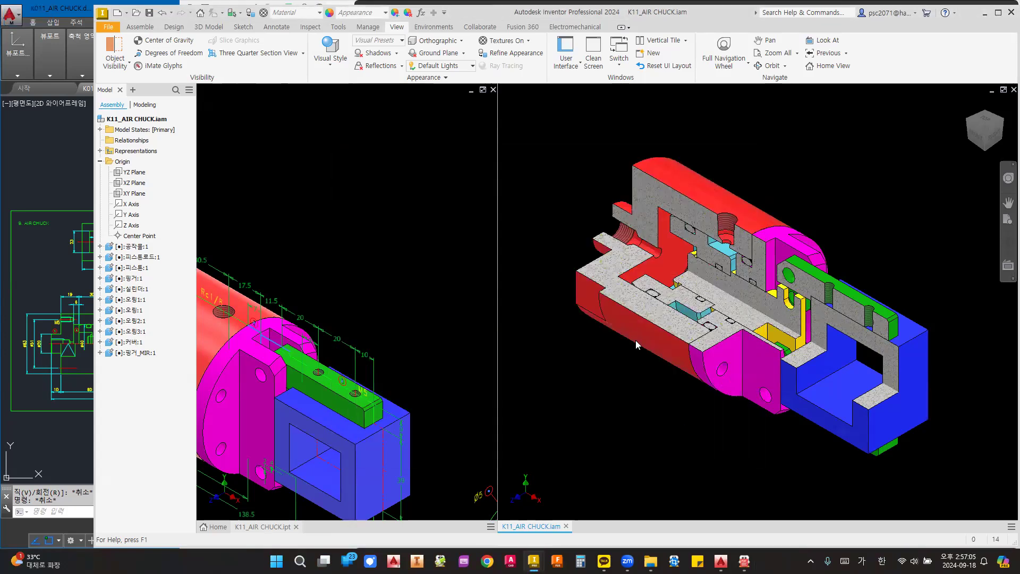
pyautogui.click(1003, 91)
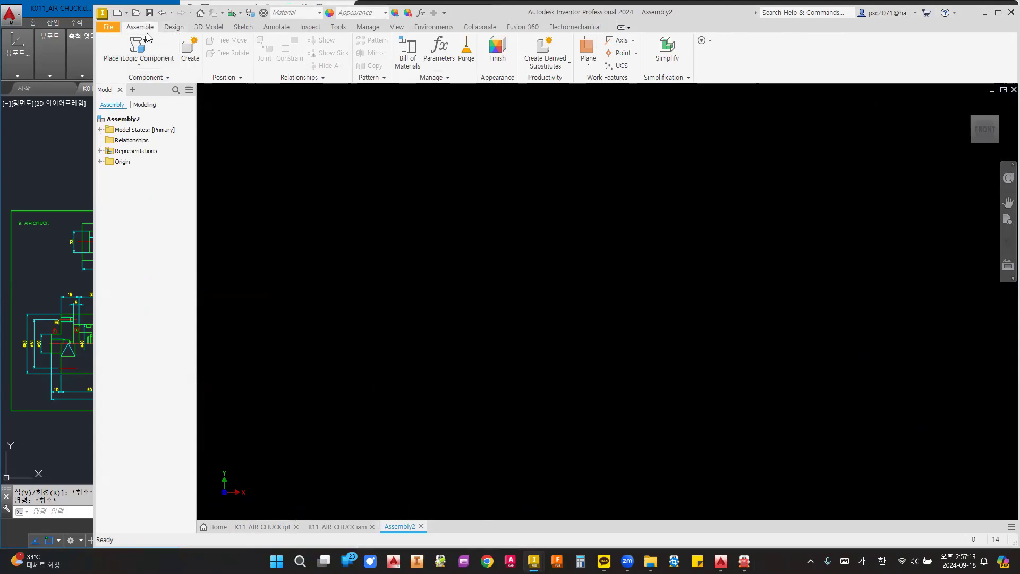
# - Start placing components in the new assembly and preview part files such as 공작물.ipt, 실린더.ipt, 오링.ipt, 핑거.ipt and 핑거_MIR.ipt
pyautogui.click(139, 64)
pyautogui.click(131, 86)
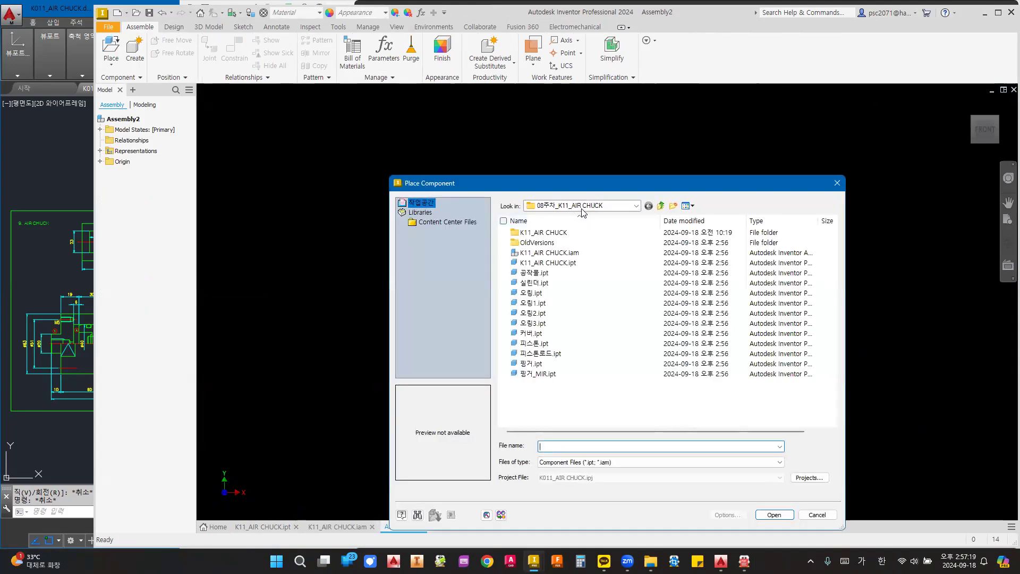
pyautogui.click(533, 273)
pyautogui.click(531, 282)
pyautogui.click(528, 293)
pyautogui.click(530, 312)
pyautogui.click(531, 364)
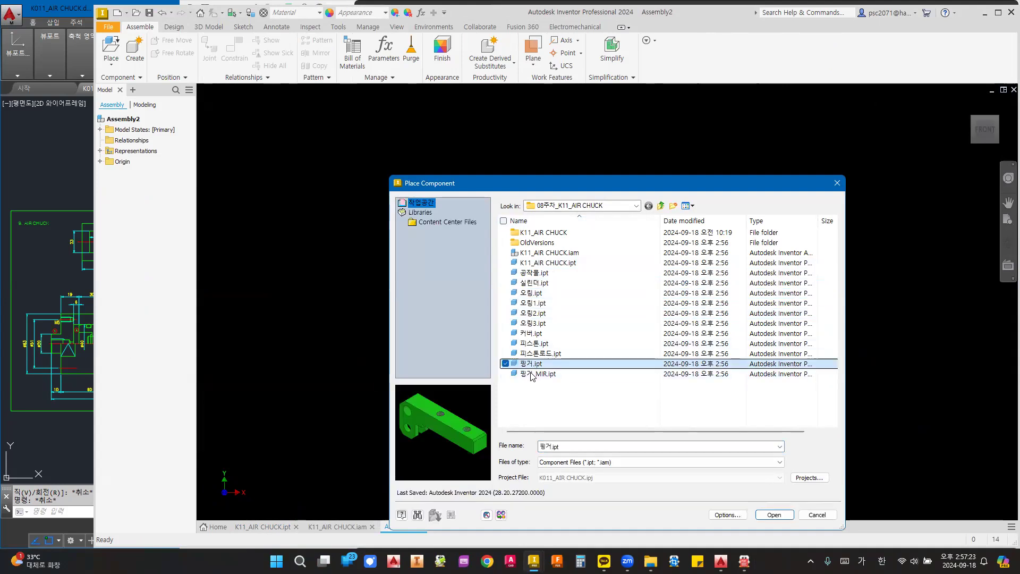
pyautogui.click(542, 375)
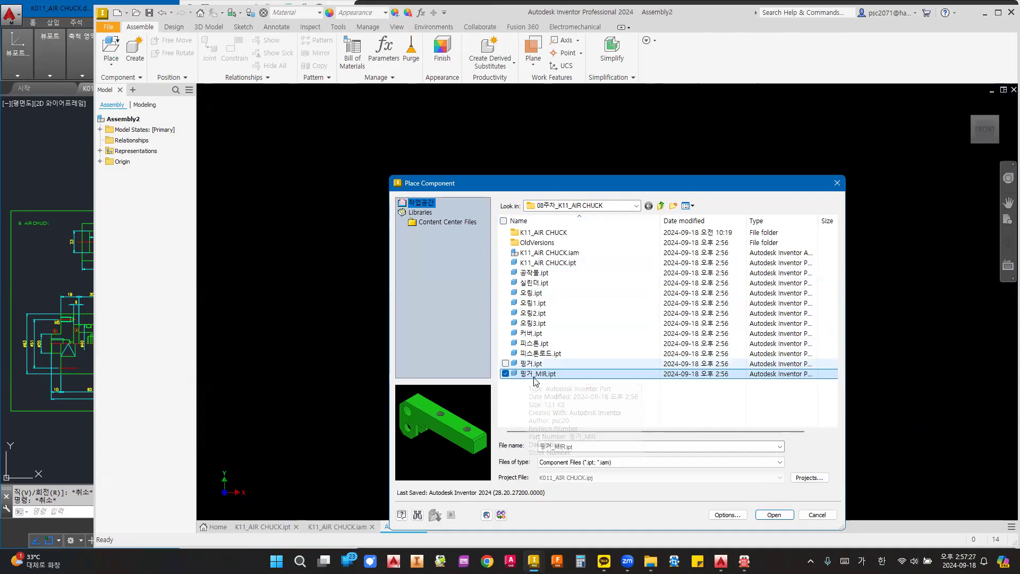
# - Load all the part files from 공작물.ipt through 핑거_MIR.ipt together for placement in the new assembly
pyautogui.click(530, 273)
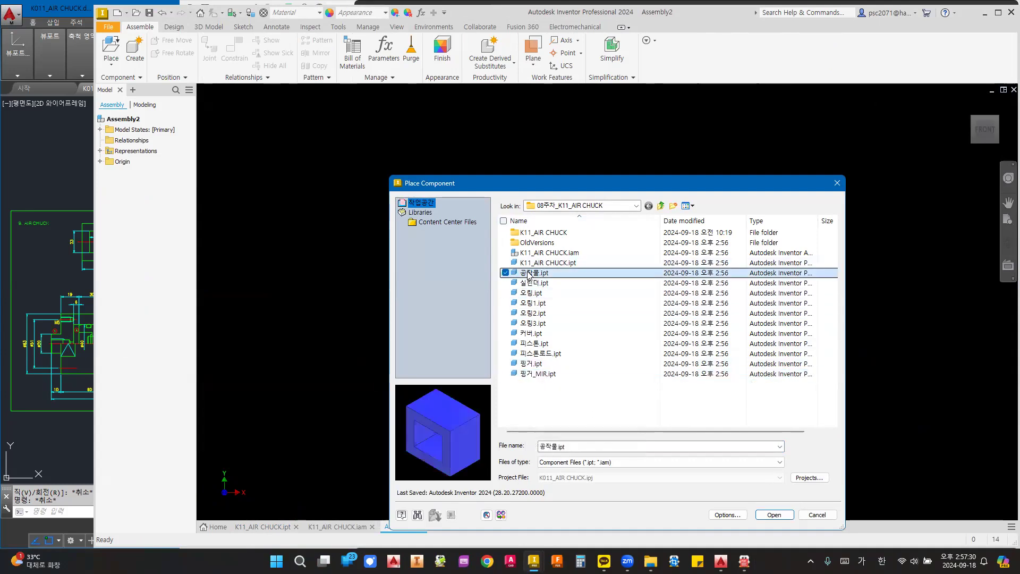
pyautogui.keyDown('shift'); pyautogui.click(531, 364); pyautogui.keyUp('shift')
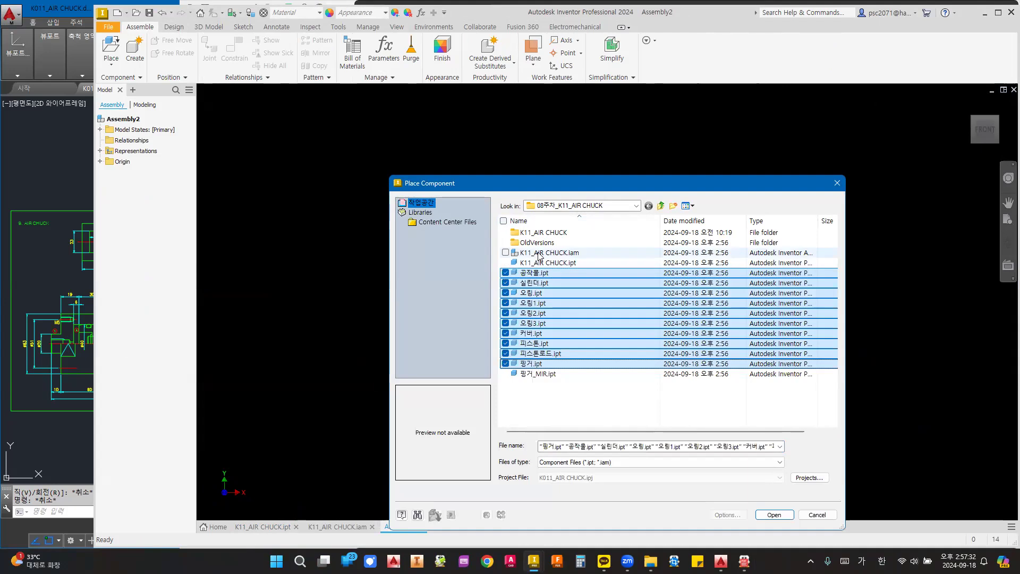
pyautogui.keyDown('shift'); pyautogui.click(534, 375); pyautogui.keyUp('shift')
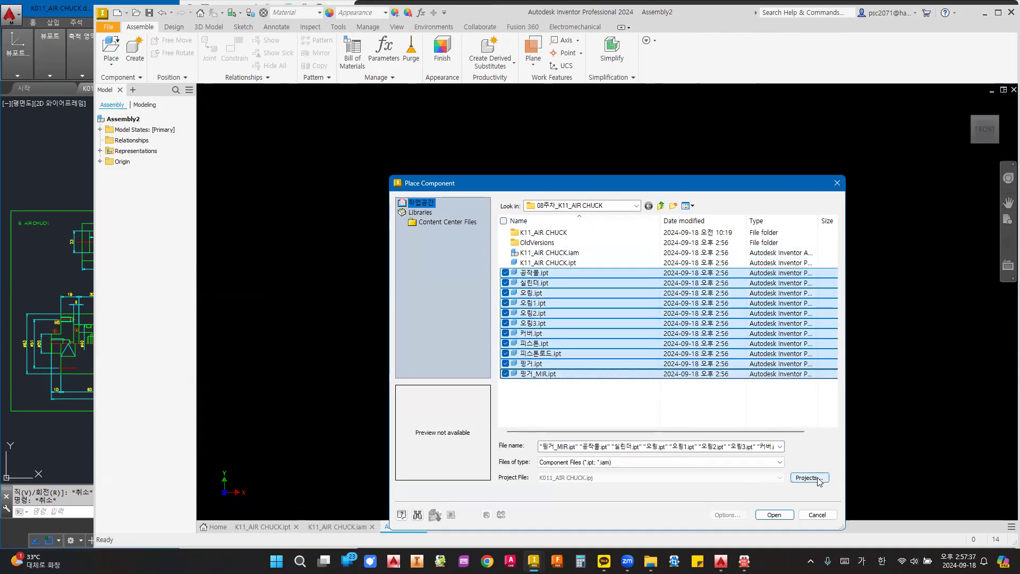
pyautogui.moveTo(723, 183); pyautogui.dragTo(705, 125)
pyautogui.click(751, 471)
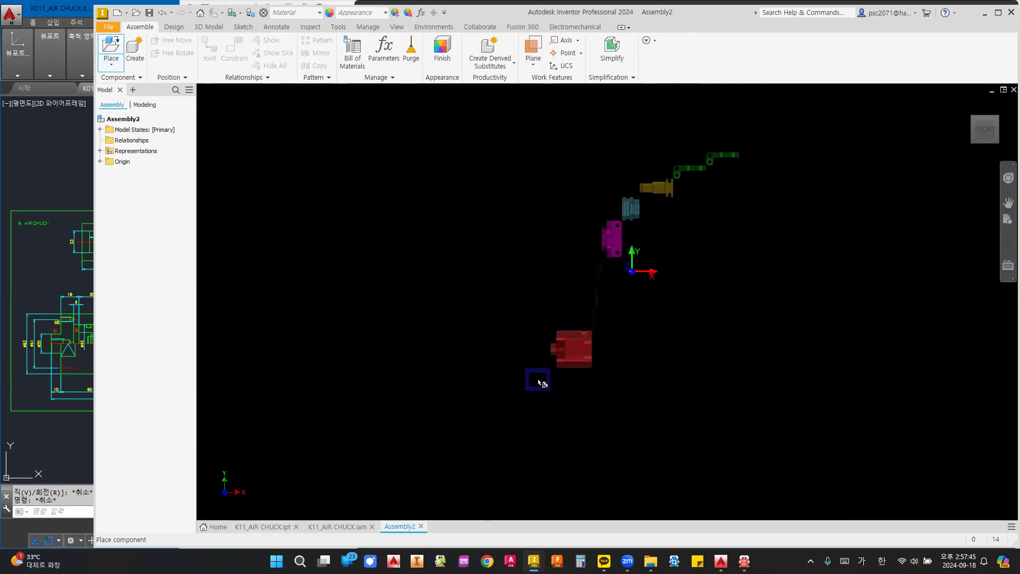
# - Place the loaded components grounded at the assembly origin, end the placement and view the assembled model
pyautogui.scroll(3, 540, 384)
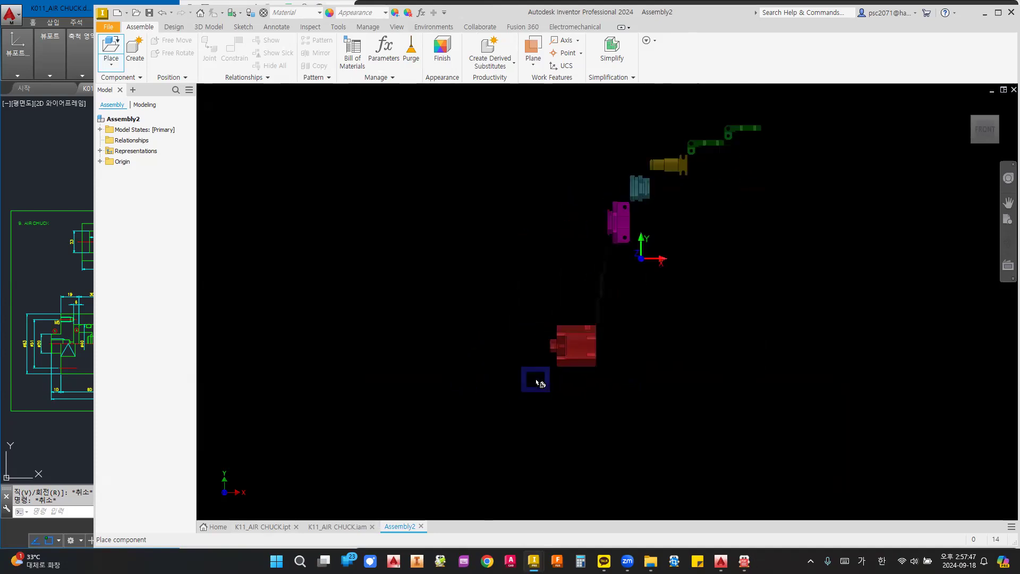
pyautogui.rightClick(536, 382)
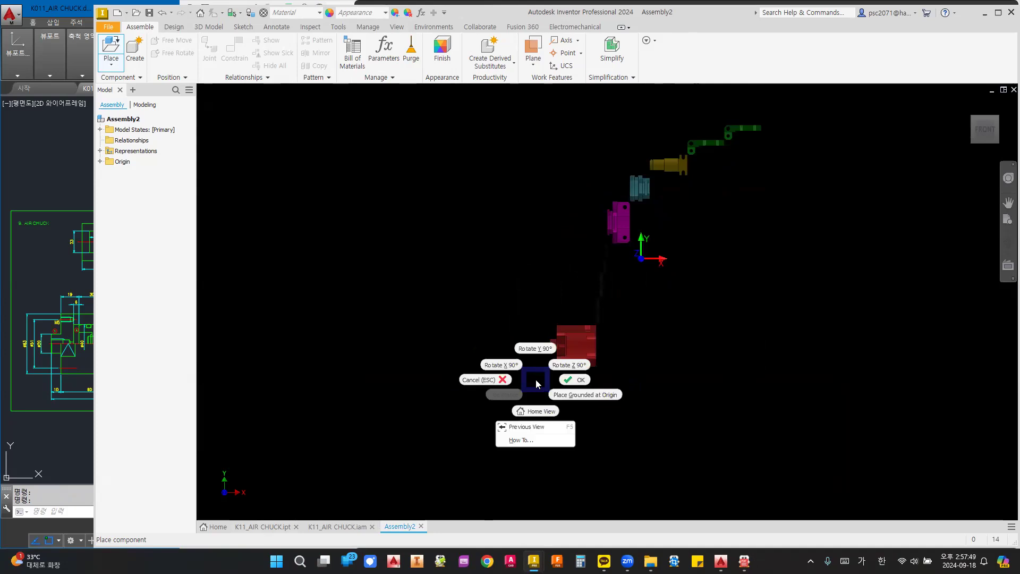
pyautogui.click(586, 395)
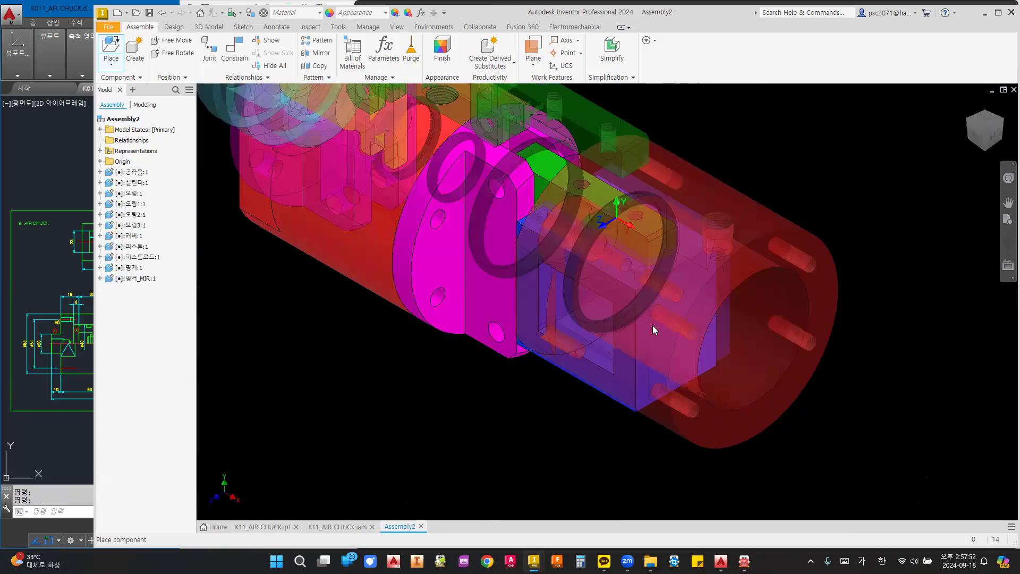
pyautogui.press('Escape')
pyautogui.moveTo(629, 293)
pyautogui.keyDown('shift'); pyautogui.mouseDown(button='middle')
pyautogui.moveTo(661, 225)
pyautogui.moveTo(655, 289)
pyautogui.moveTo(690, 255)
pyautogui.moveTo(660, 257)
pyautogui.moveTo(644, 319)
pyautogui.mouseUp(button='middle'); pyautogui.keyUp('shift')
pyautogui.scroll(3, 627, 259)
# - Delete the mirrored finger 핑거_MIR:1 from the new assembly and check the remaining parts from the side
pyautogui.click(625, 244)
pyautogui.click(152, 299)
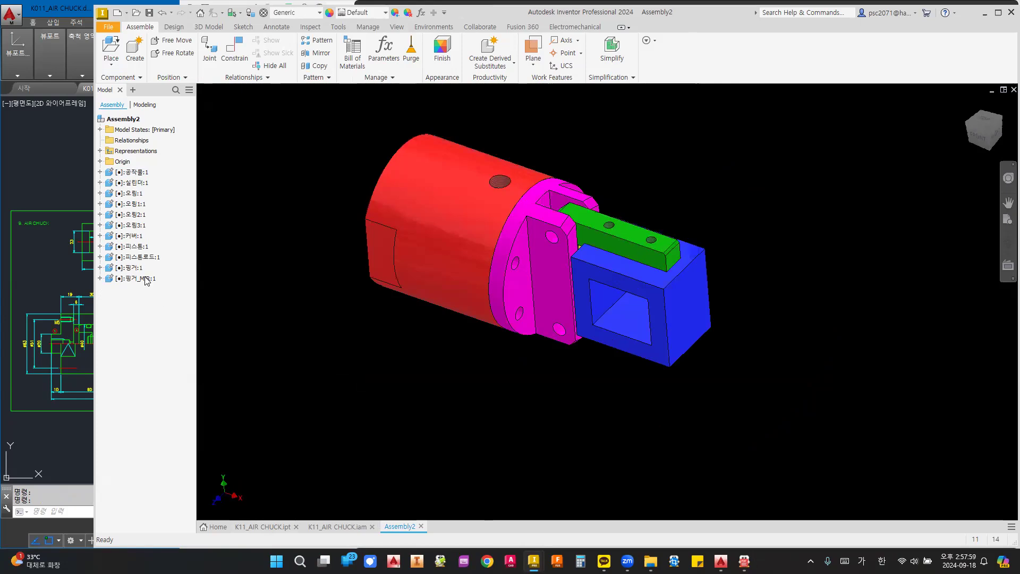
pyautogui.click(144, 281)
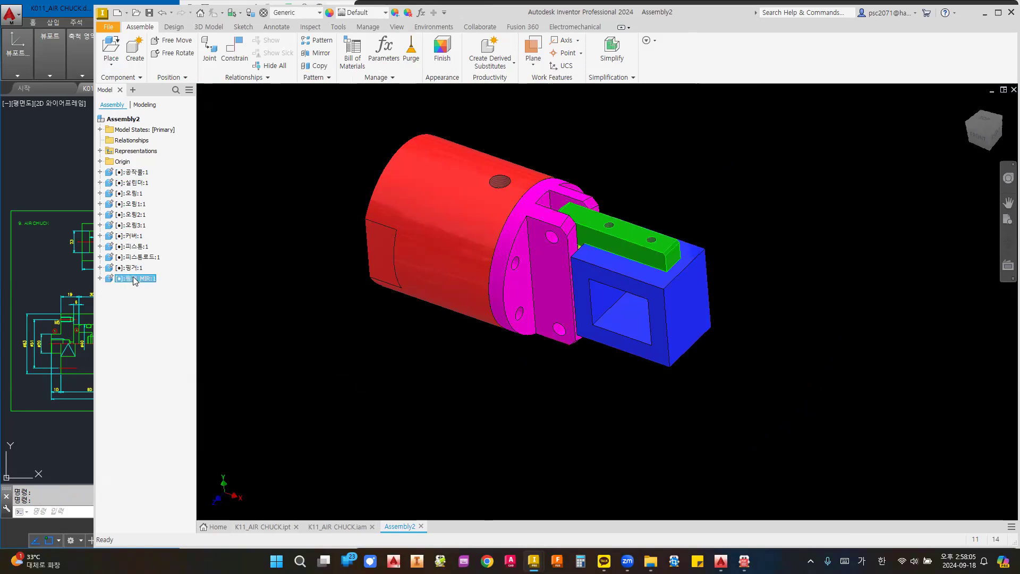
pyautogui.rightClick(134, 280)
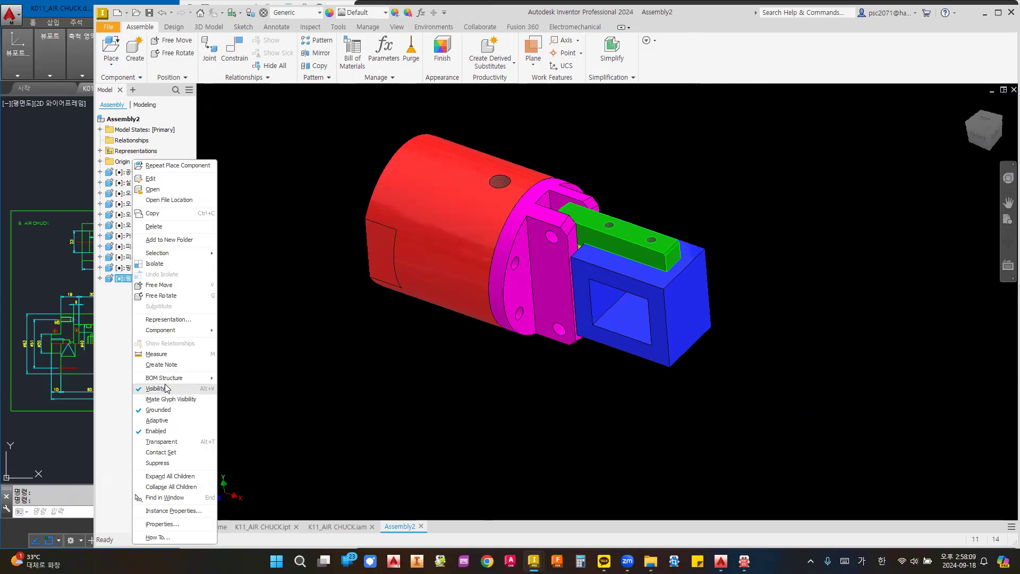
pyautogui.click(159, 225)
pyautogui.keyDown('shift'); pyautogui.moveTo(641, 336); pyautogui.dragTo(725, 288, button='middle'); pyautogui.keyUp('shift')
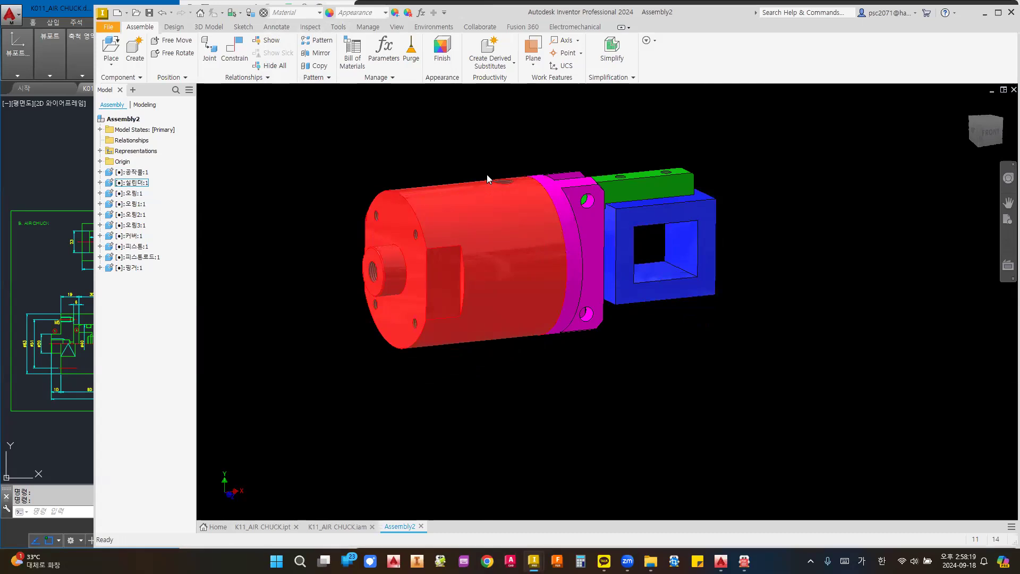
pyautogui.moveTo(543, 205)
pyautogui.keyDown('shift'); pyautogui.mouseDown(button='middle')
pyautogui.moveTo(537, 220)
pyautogui.moveTo(589, 220)
pyautogui.moveTo(565, 259)
pyautogui.moveTo(584, 266)
pyautogui.mouseUp(button='middle'); pyautogui.keyUp('shift')
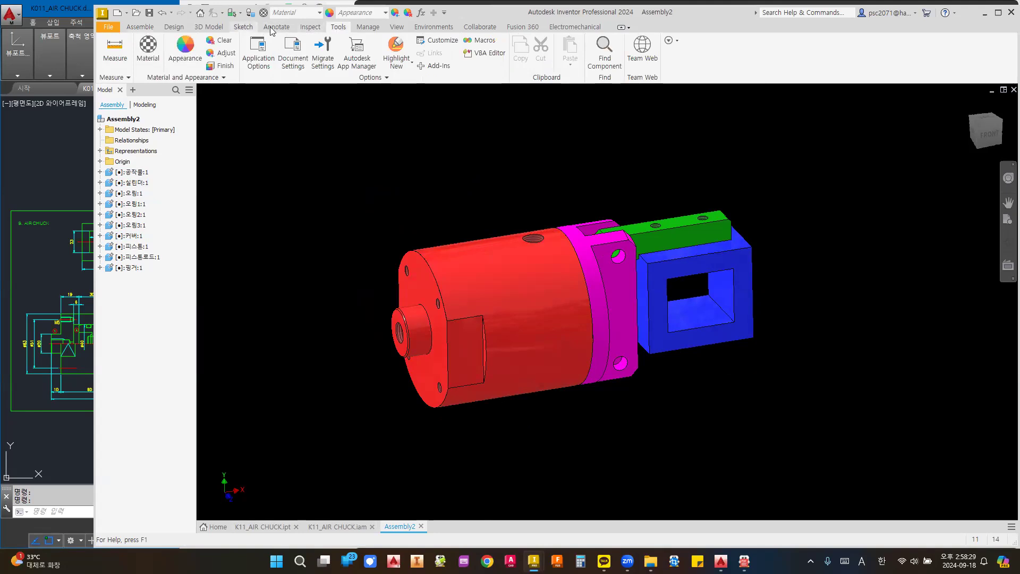
# - Inspect the interior with a half section view based on the cylinder's flat face at a -36 mm offset, then cancel it
pyautogui.click(397, 28)
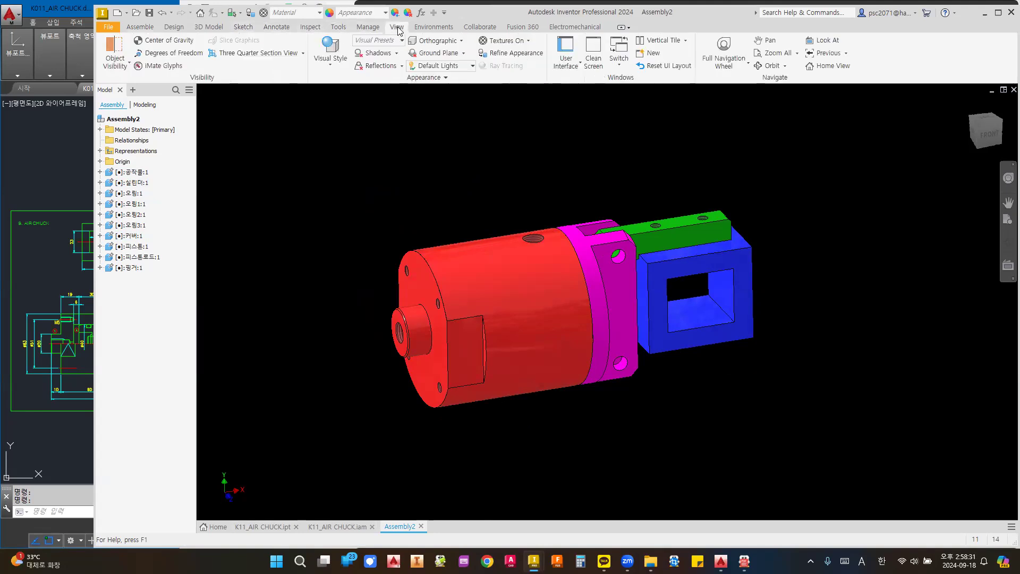
pyautogui.click(303, 54)
pyautogui.click(250, 89)
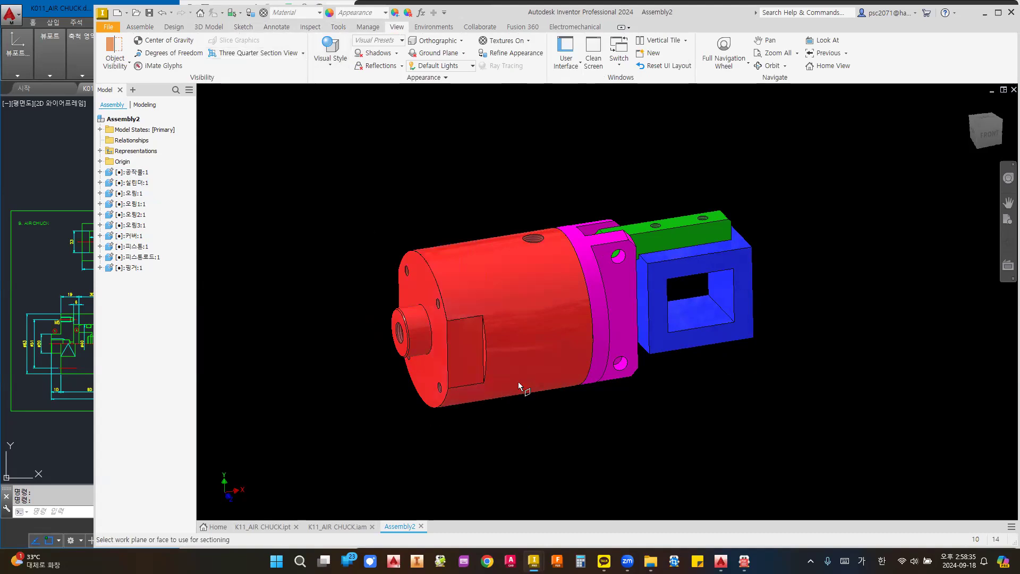
pyautogui.click(468, 366)
pyautogui.moveTo(463, 352); pyautogui.dragTo(523, 333)
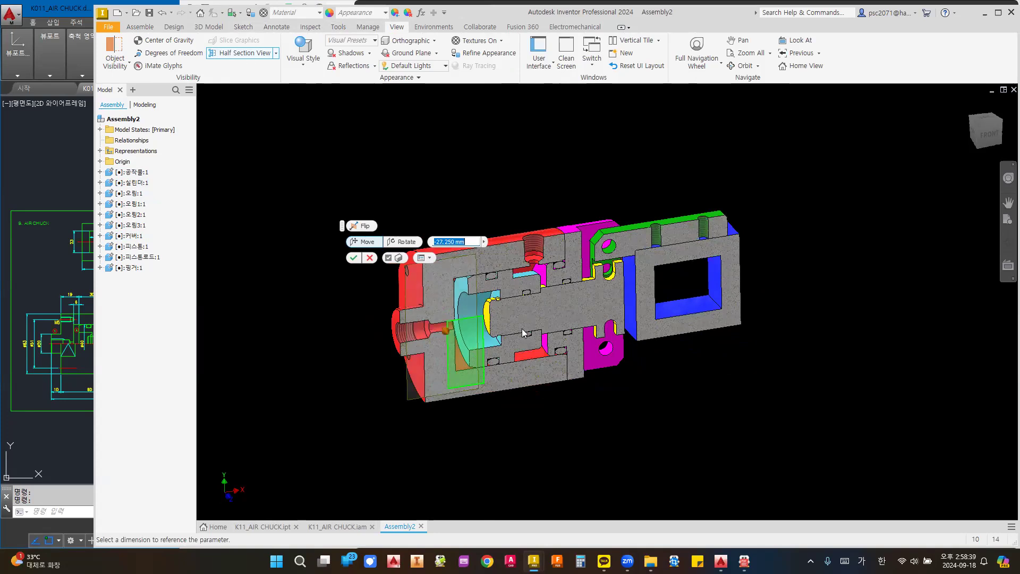
pyautogui.scroll(5, 534, 314)
pyautogui.scroll(-3, 431, 344)
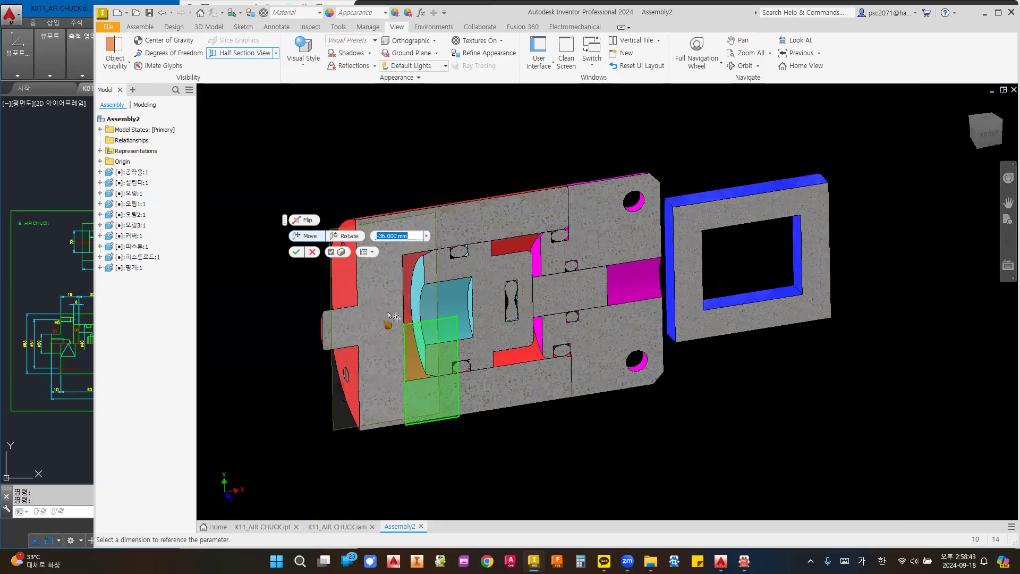
pyautogui.press('Escape')
# - Switch to K11_AIR CHUCK.ipt and review the dimensioned multi-body model
pyautogui.click(262, 526)
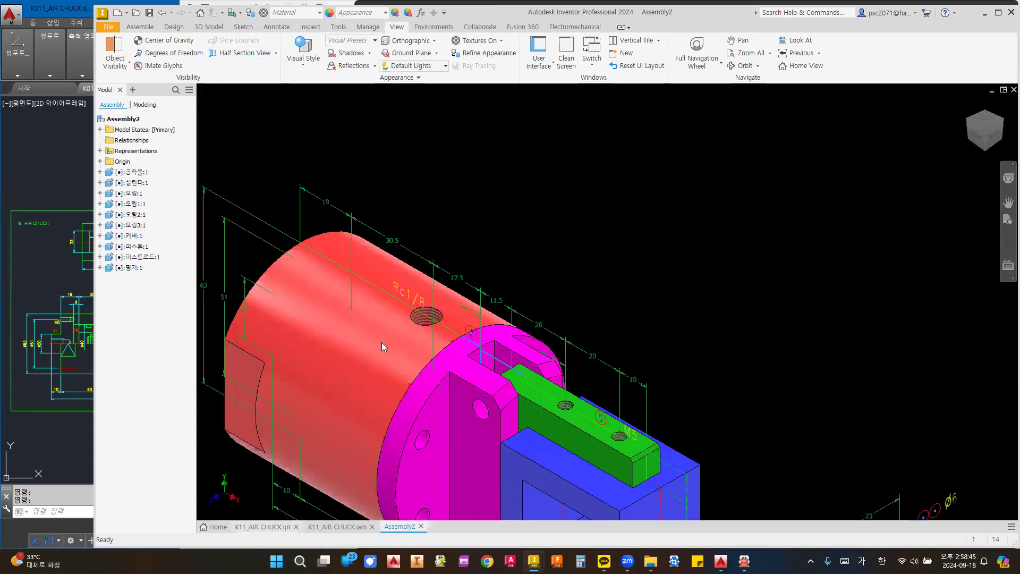
pyautogui.scroll(-2, 565, 198)
pyautogui.scroll(2, 579, 204)
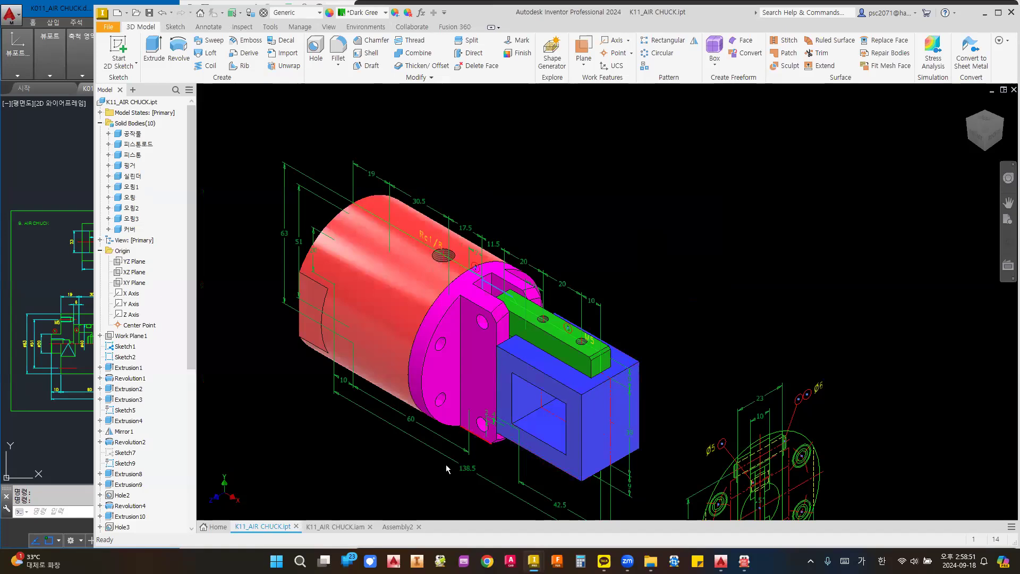
# - Switch to K11_AIR CHUCK.iam, view and cancel the settings for creating an in-place component, and examine the sectioned assembly
pyautogui.click(334, 527)
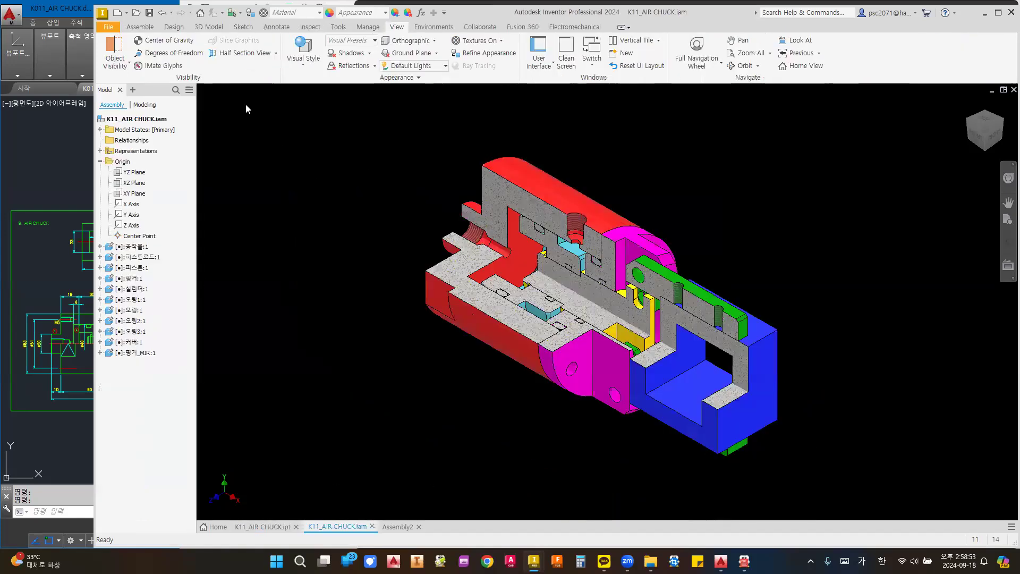
pyautogui.click(140, 28)
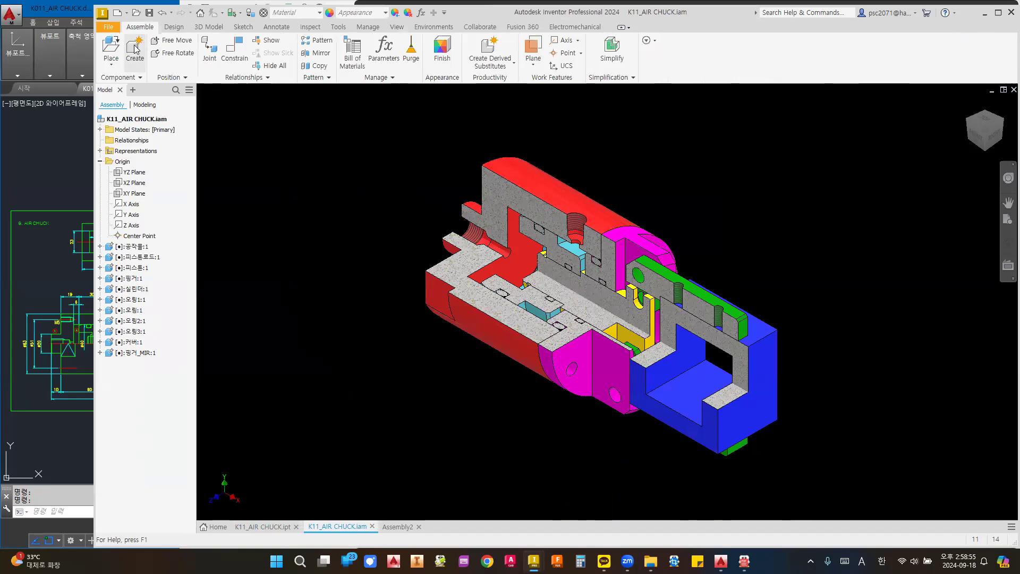
pyautogui.click(135, 49)
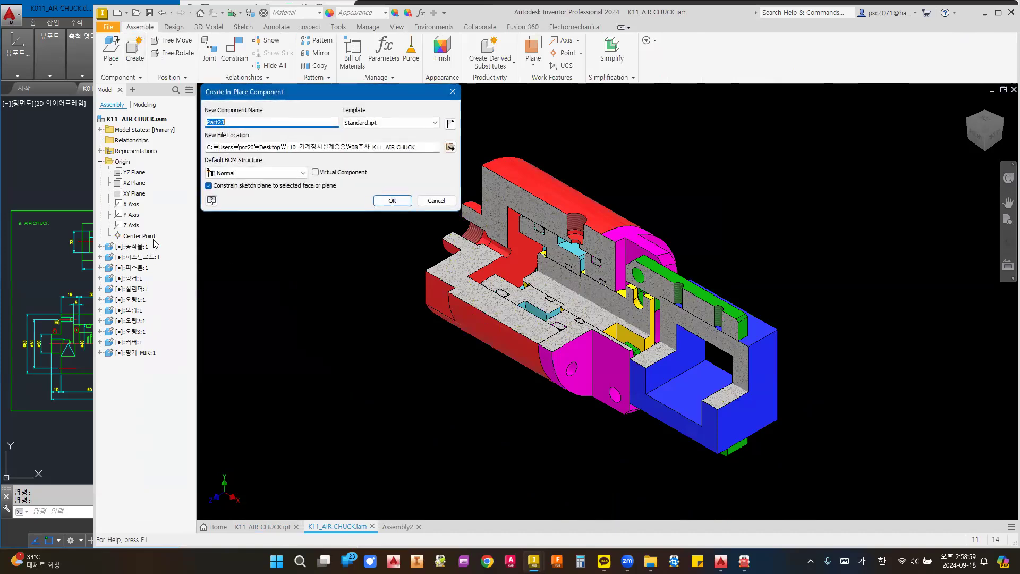
pyautogui.click(434, 202)
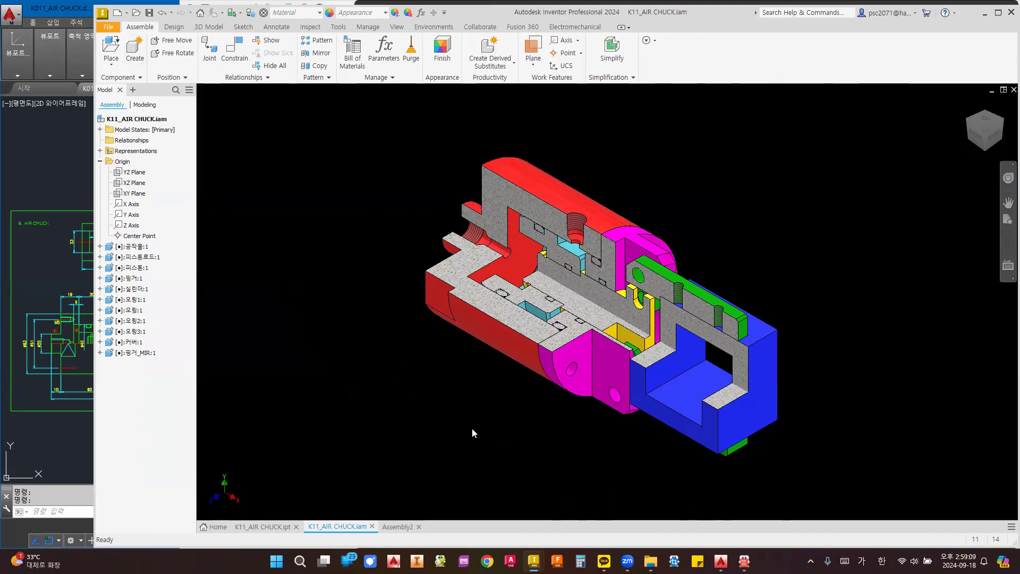
pyautogui.scroll(3, 502, 425)
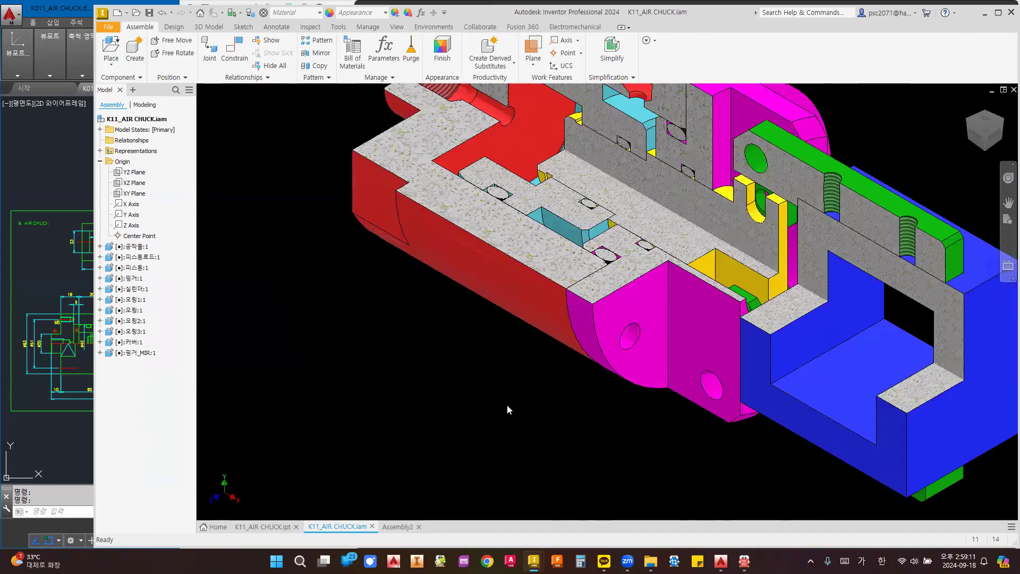
pyautogui.scroll(-2, 505, 433)
pyautogui.moveTo(503, 431); pyautogui.dragTo(509, 387, button='middle')
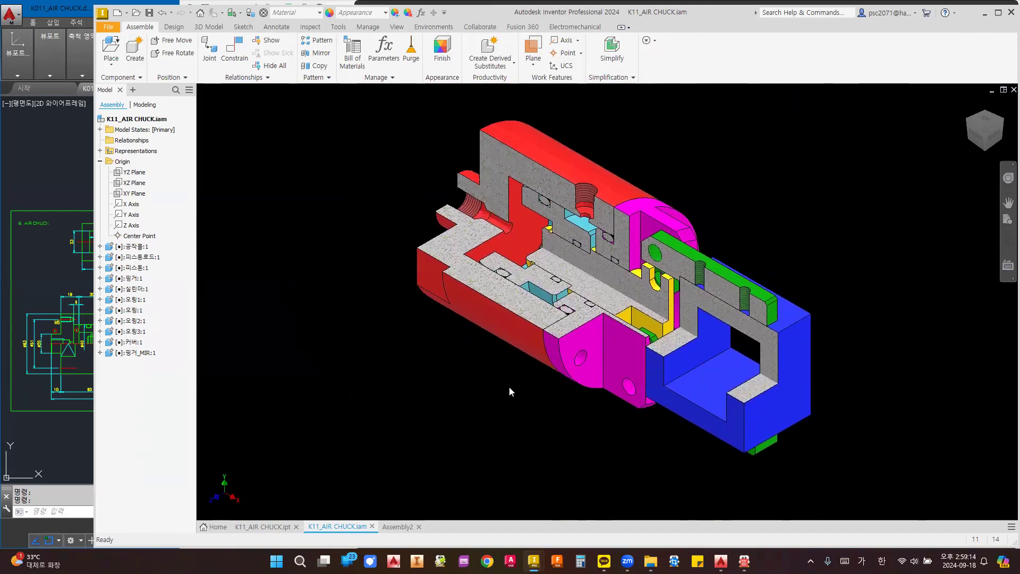
# - Return to the trial assembly Assembly2 and close it
pyautogui.click(396, 527)
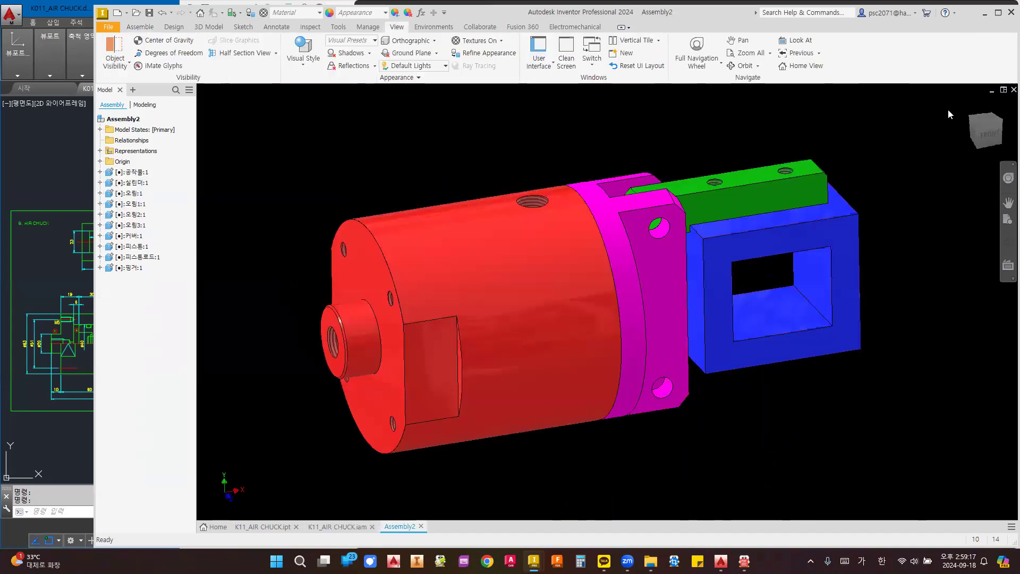
pyautogui.press('F4')
pyautogui.press('F4')
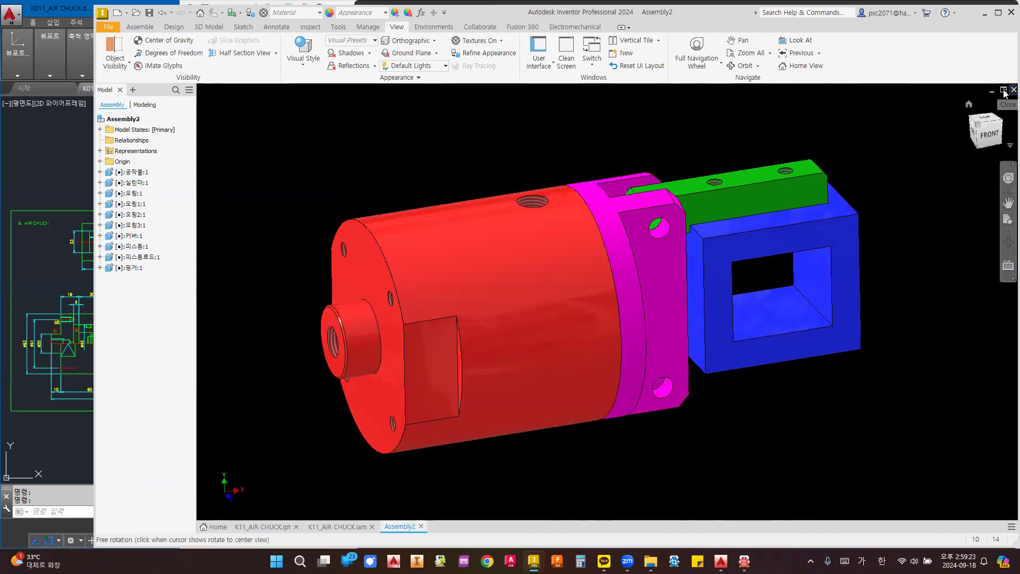
pyautogui.click(1004, 90)
pyautogui.click(499, 290)
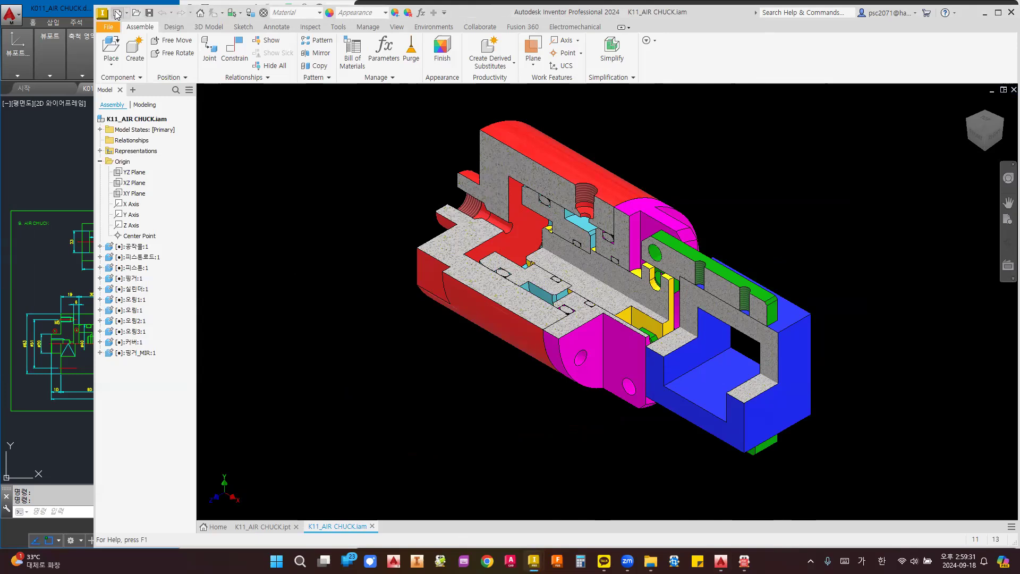
# - Create a new drawing and set the size of its sheet to A3
pyautogui.click(117, 13)
pyautogui.doubleClick(516, 367)
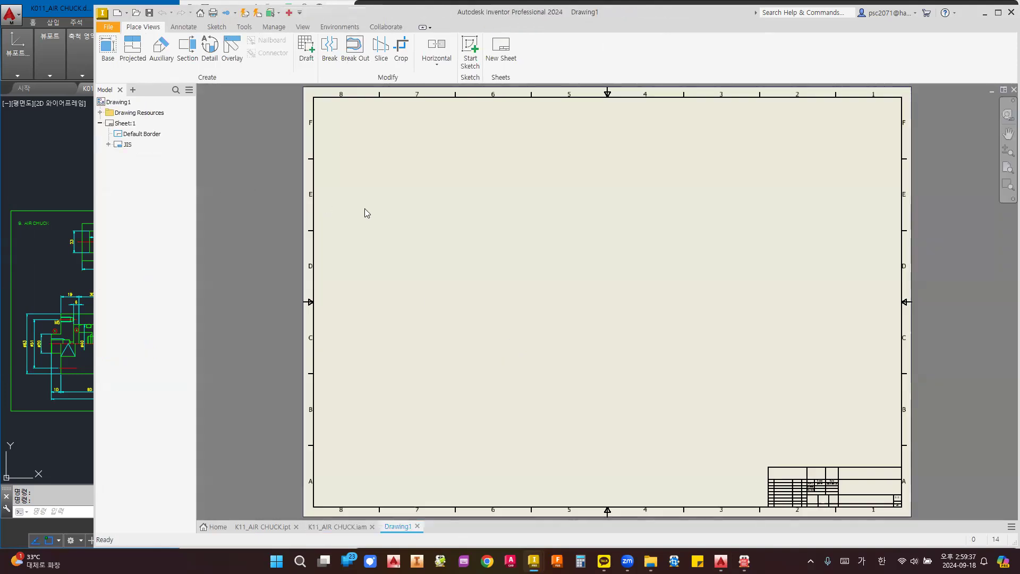
pyautogui.click(126, 124)
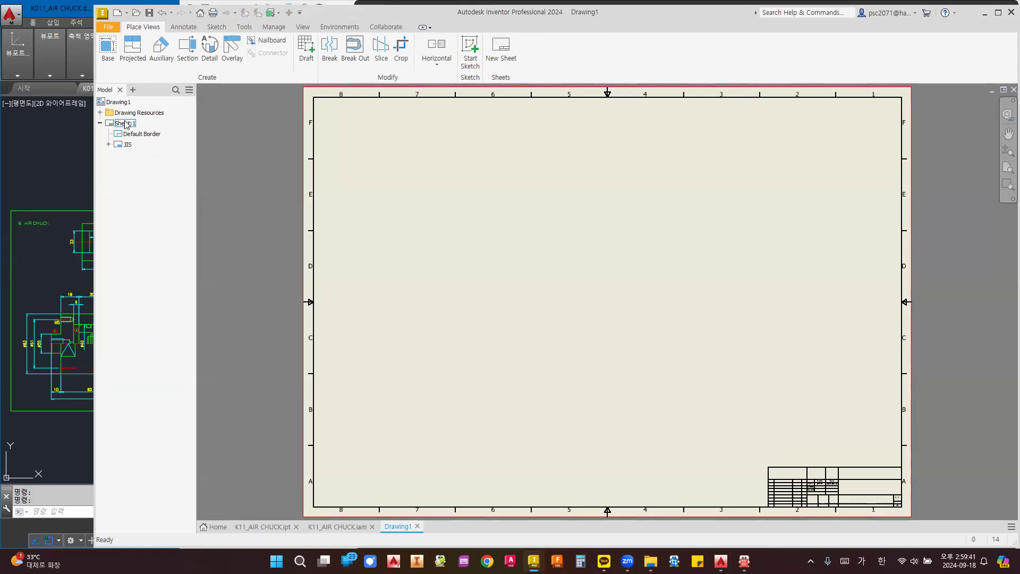
pyautogui.rightClick(125, 124)
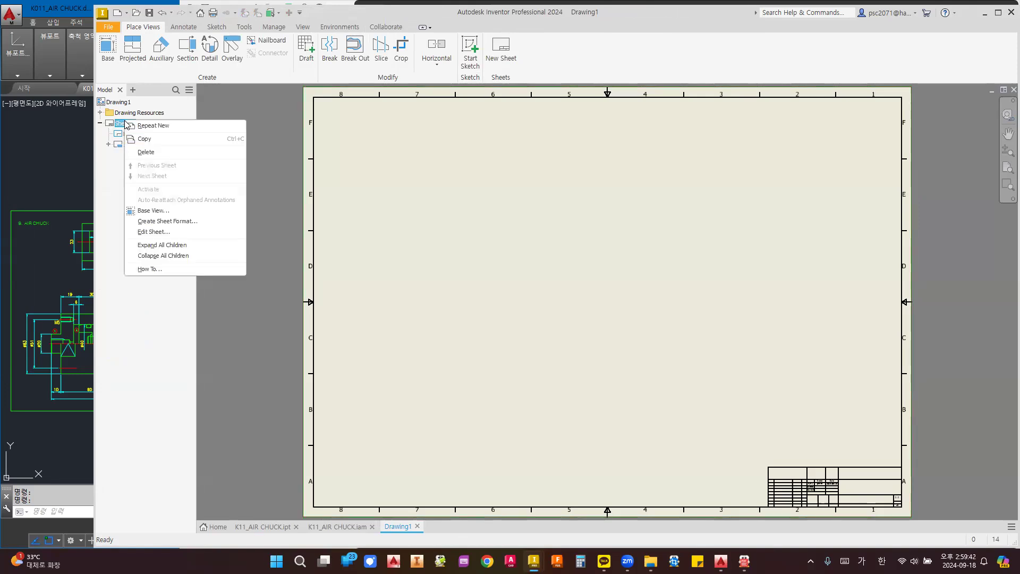
pyautogui.click(150, 232)
pyautogui.click(250, 151)
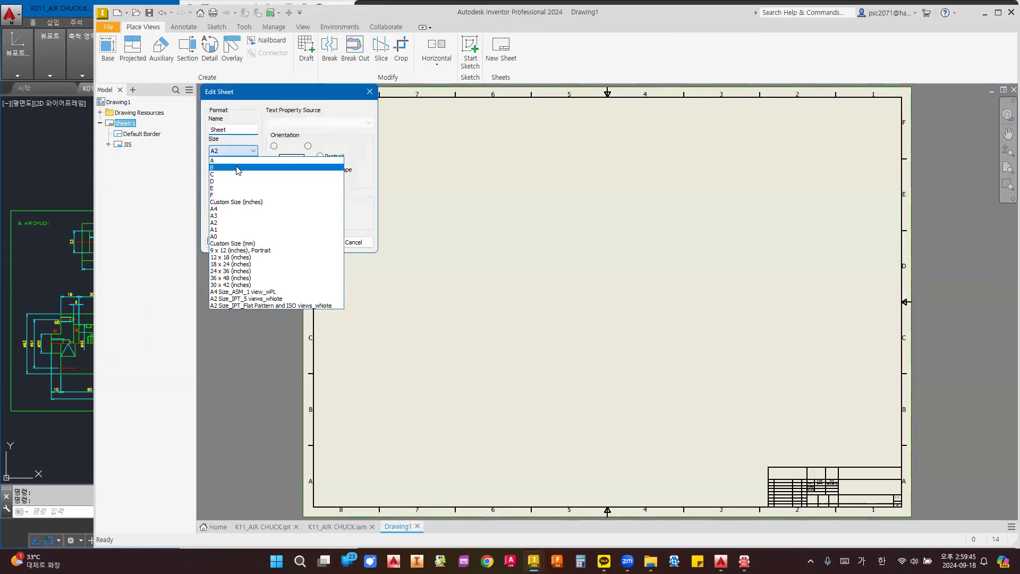
pyautogui.click(234, 216)
pyautogui.click(309, 246)
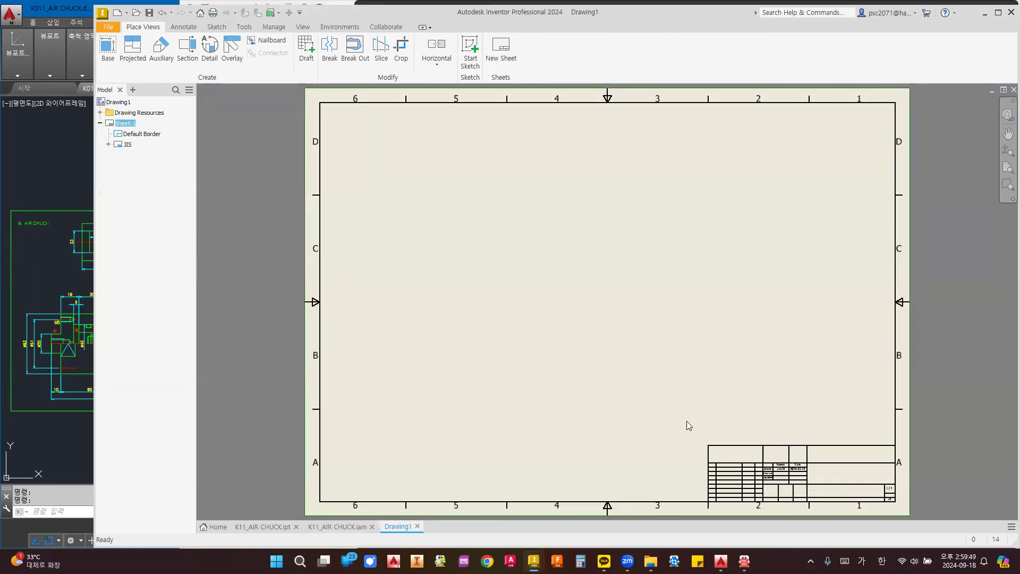
# - Open the definition of the sheet's JIS title block for editing
pyautogui.rightClick(126, 146)
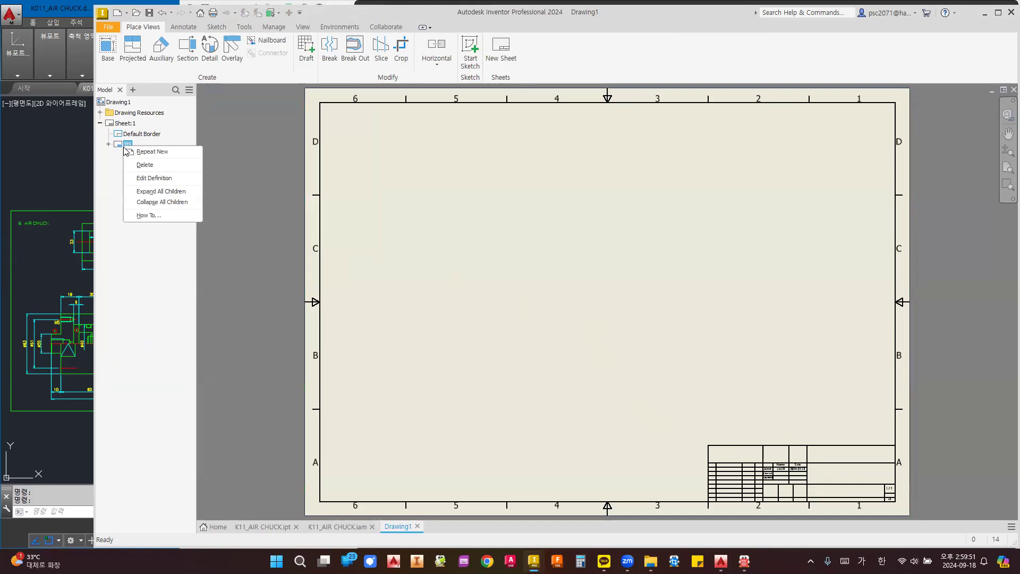
pyautogui.click(152, 179)
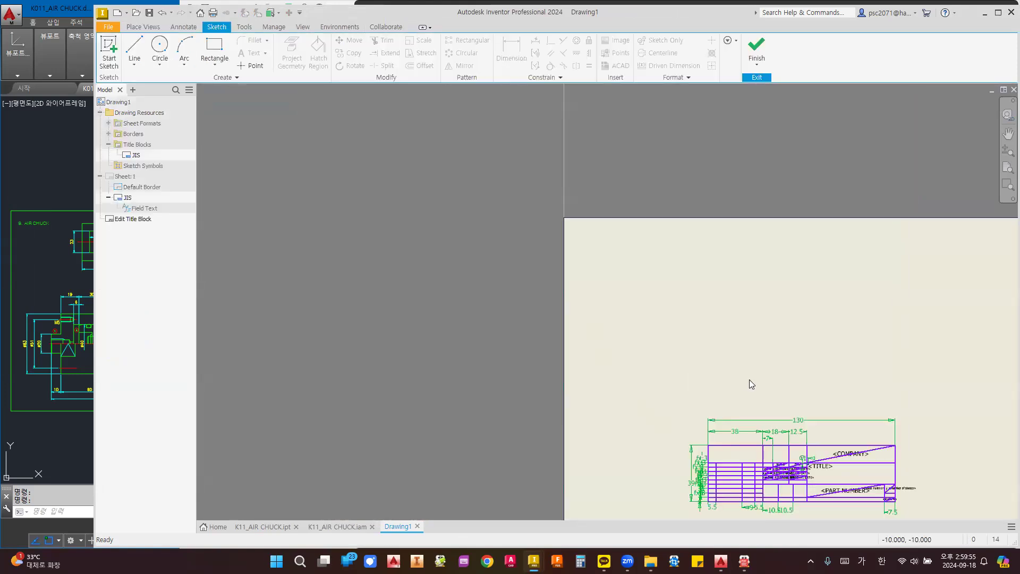
pyautogui.moveTo(713, 371); pyautogui.dragTo(608, 295, button='middle')
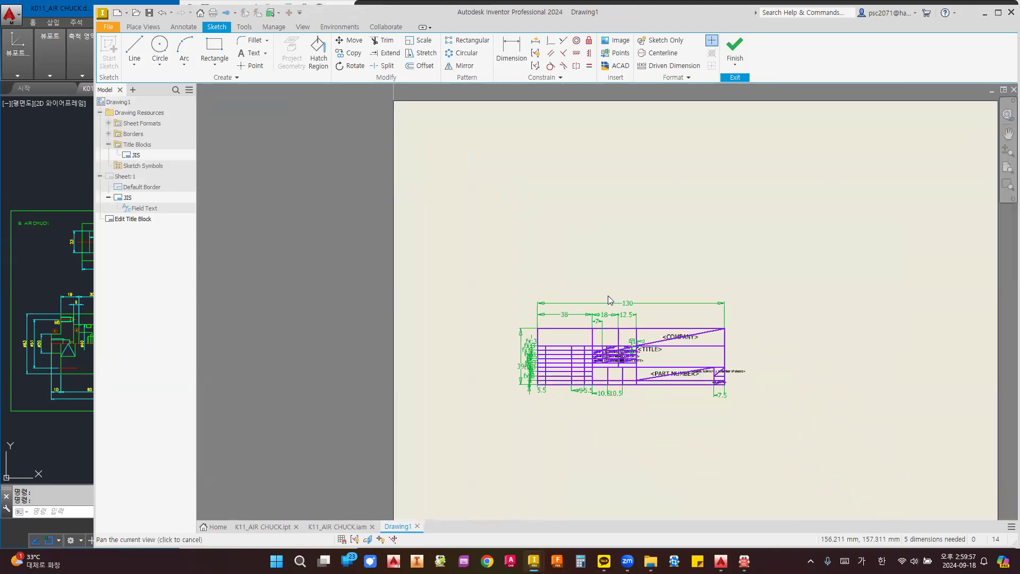
# - Delete the JIS title block's existing table lines, dimensions and text, leaving its bottom border line
pyautogui.scroll(5, 639, 298)
pyautogui.scroll(-4, 639, 299)
pyautogui.moveTo(759, 255)
pyautogui.mouseDown()
pyautogui.moveTo(505, 421)
pyautogui.moveTo(478, 421)
pyautogui.moveTo(488, 419)
pyautogui.mouseUp()
pyautogui.press('Delete')
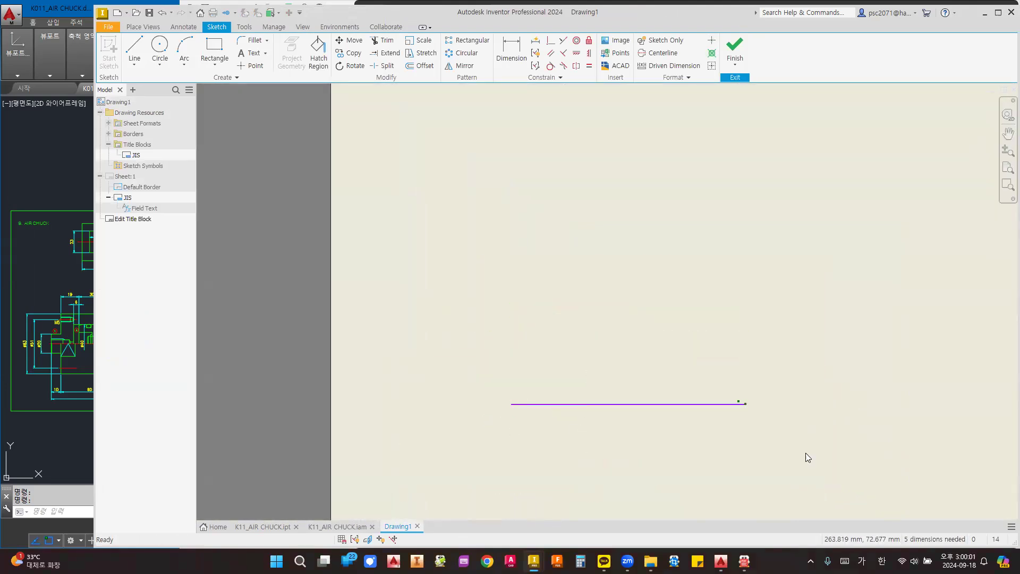
# - Draw adjoining rectangles on the bottom line to form a two-row title block table with one vertical divider
pyautogui.click(214, 50)
pyautogui.click(511, 404)
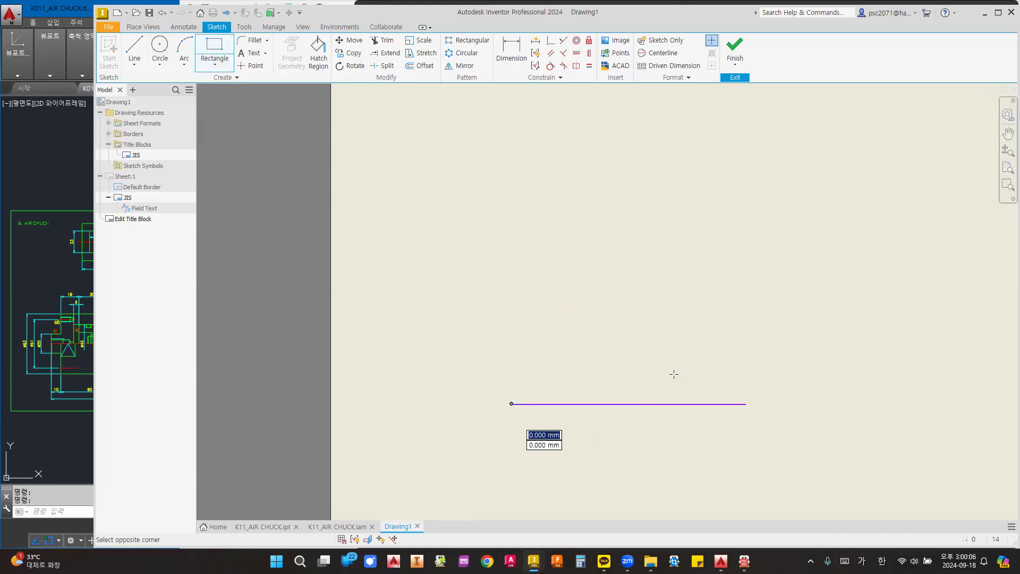
pyautogui.click(745, 380)
pyautogui.click(746, 380)
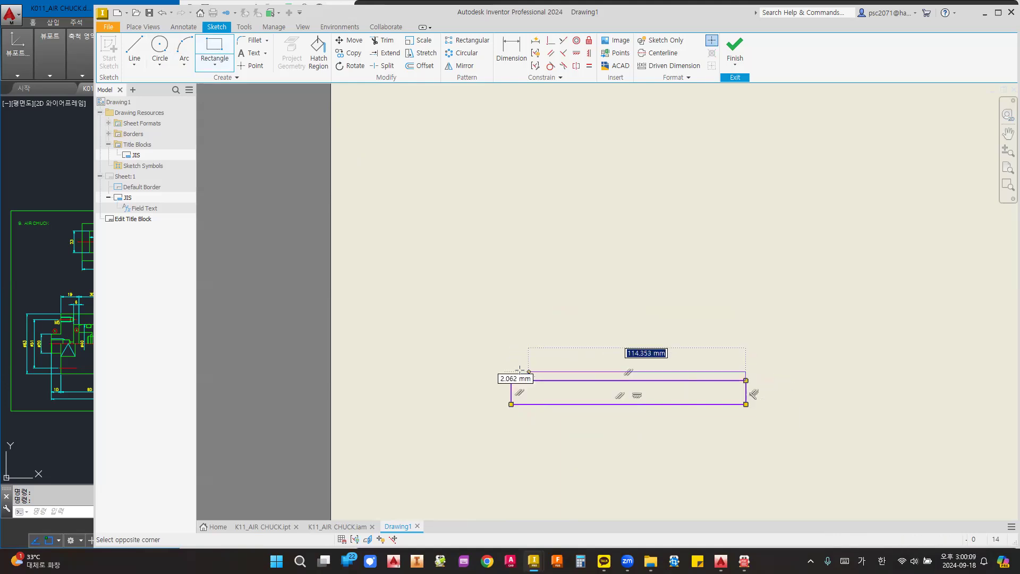
pyautogui.click(511, 367)
pyautogui.click(511, 367)
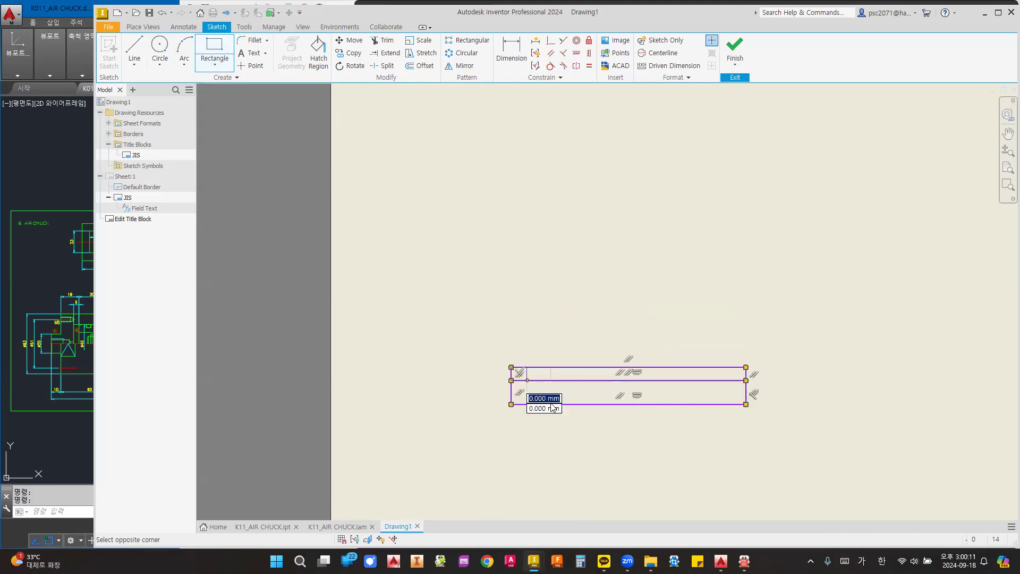
pyautogui.click(595, 404)
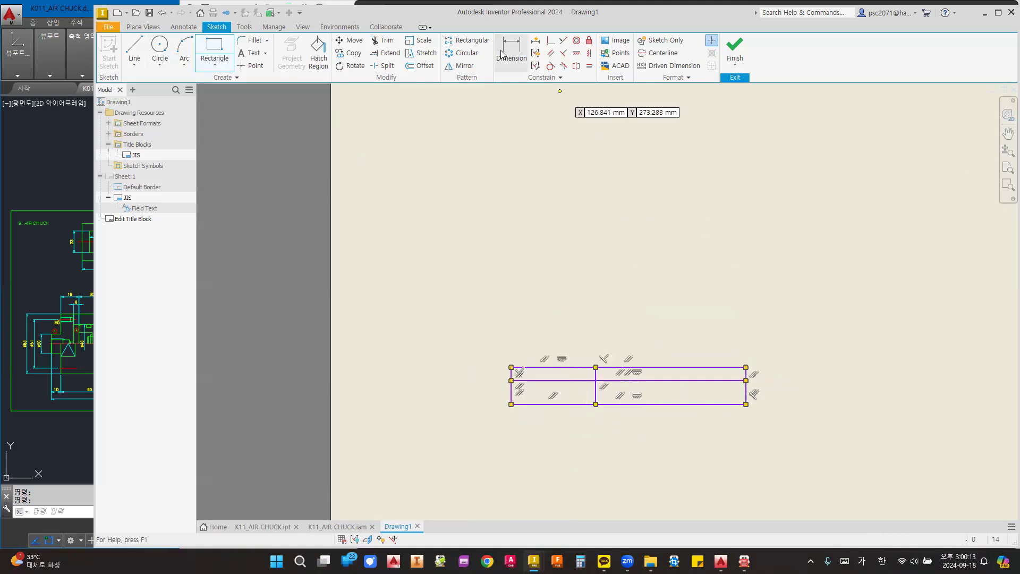
# - Dimension the lower and upper rows of the title block table to a height of 10 mm each
pyautogui.click(505, 71)
pyautogui.scroll(3, 511, 390)
pyautogui.click(509, 408)
pyautogui.click(482, 404)
pyautogui.write('10')
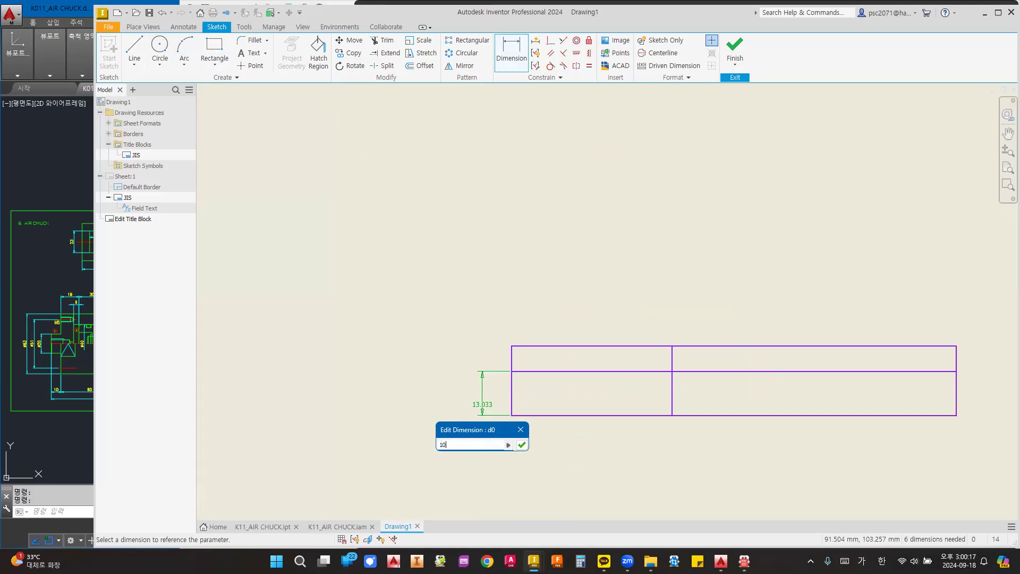
pyautogui.press('Return')
pyautogui.click(513, 359)
pyautogui.click(466, 361)
pyautogui.write('1')
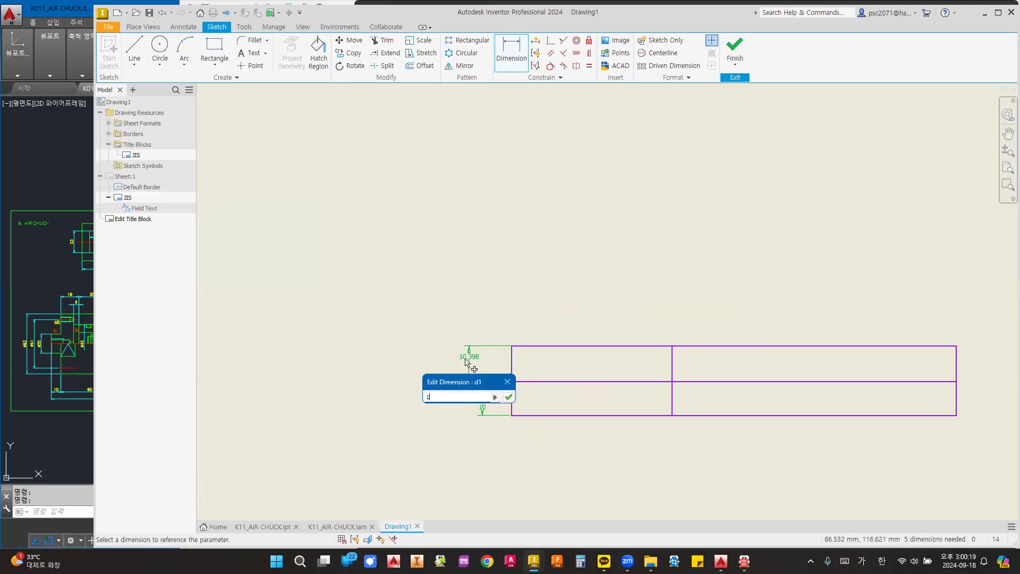
pyautogui.write('0')
pyautogui.press('Return')
# - Set the width of the table's left column to 45 mm and save the edits to the JIS title block
pyautogui.click(673, 360)
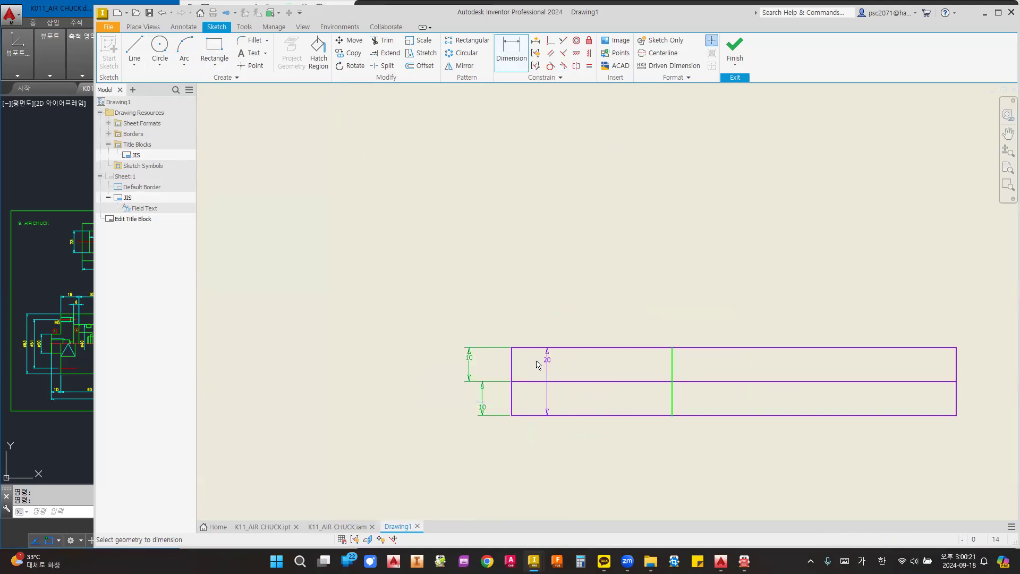
pyautogui.click(512, 361)
pyautogui.click(580, 319)
pyautogui.write('45')
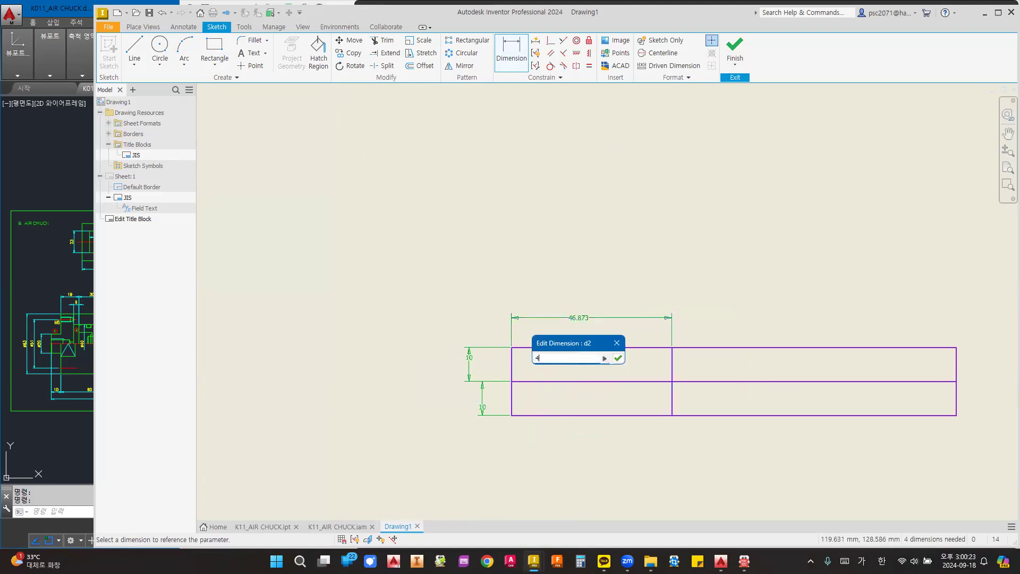
pyautogui.press('Return')
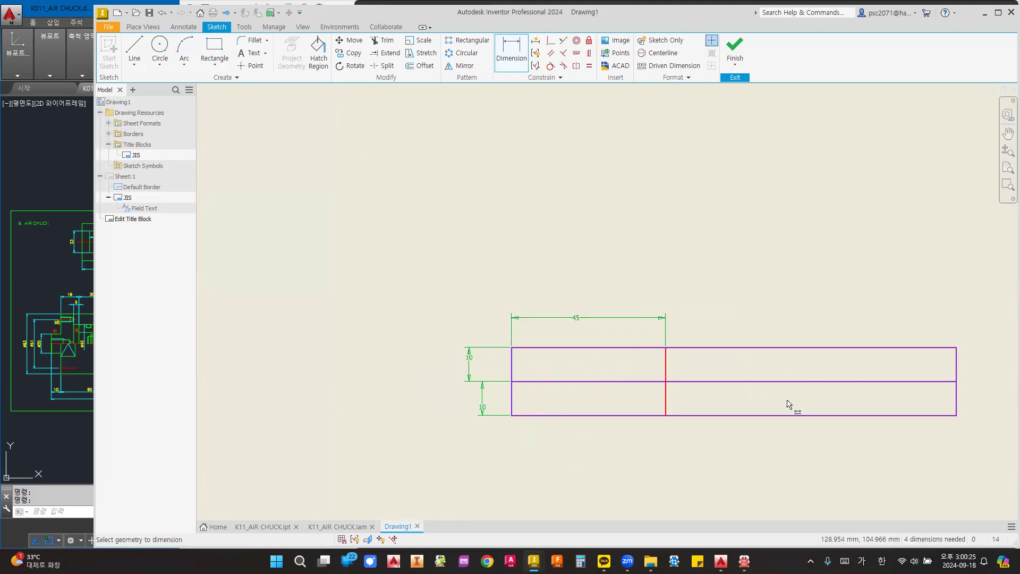
pyautogui.click(734, 51)
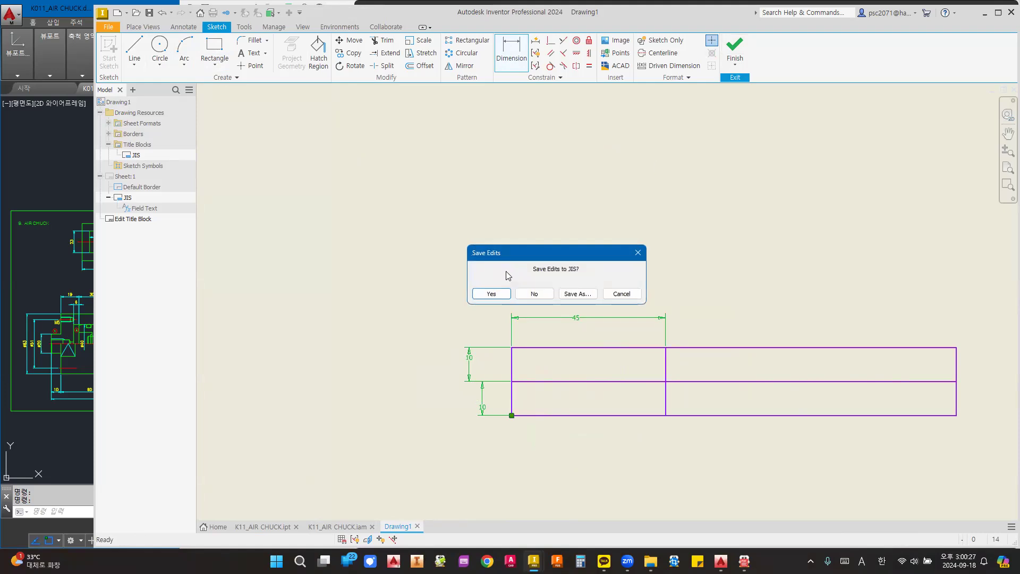
pyautogui.click(483, 292)
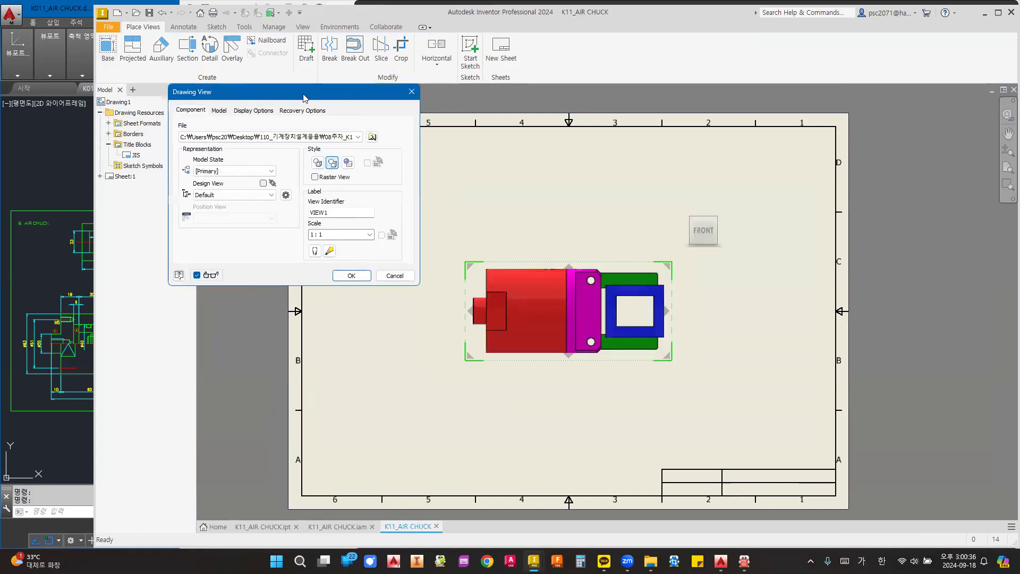
# - Place the air chuck assembly's front view at 1:1 with projected top and right-side views, and move them toward the sheet's lower left
pyautogui.moveTo(305, 98); pyautogui.dragTo(234, 96)
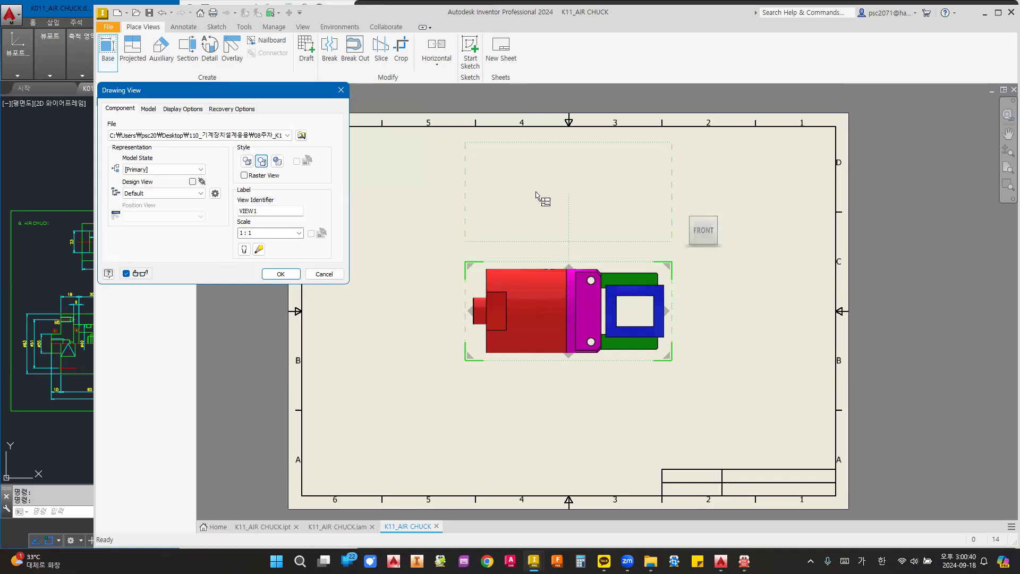
pyautogui.click(553, 198)
pyautogui.click(765, 325)
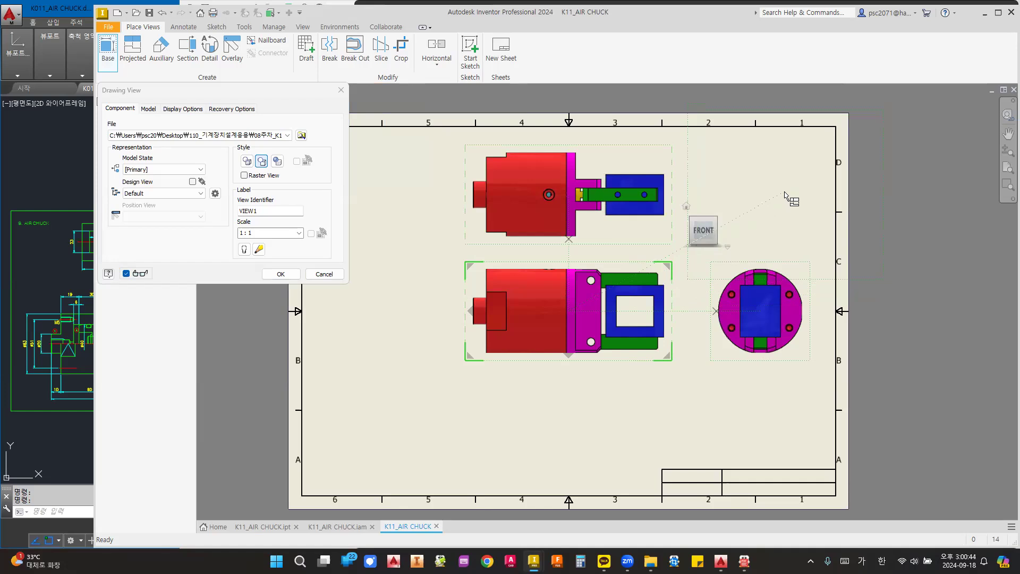
pyautogui.rightClick(786, 196)
pyautogui.click(816, 192)
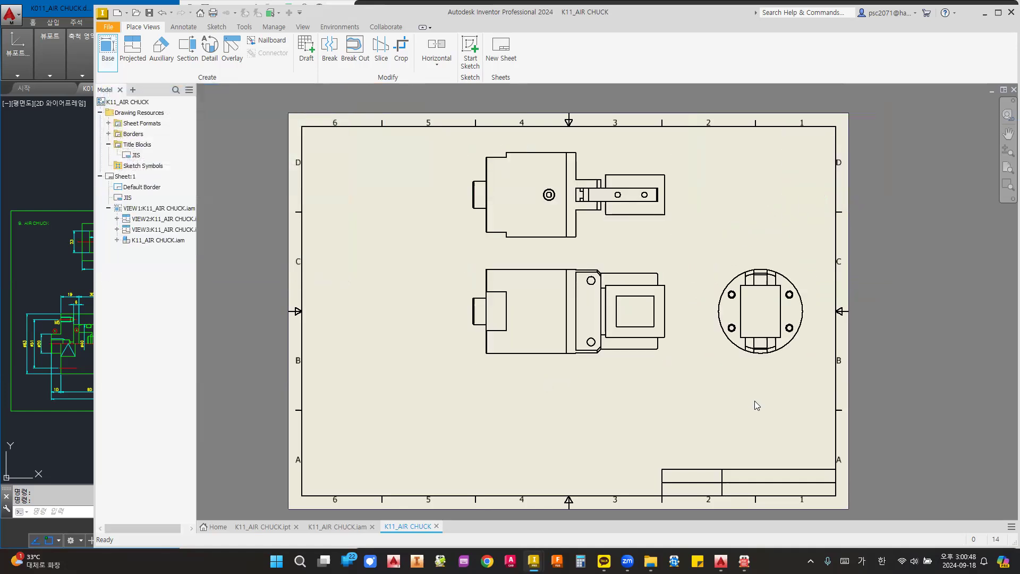
pyautogui.moveTo(526, 210); pyautogui.dragTo(483, 163)
pyautogui.moveTo(528, 355); pyautogui.dragTo(414, 419)
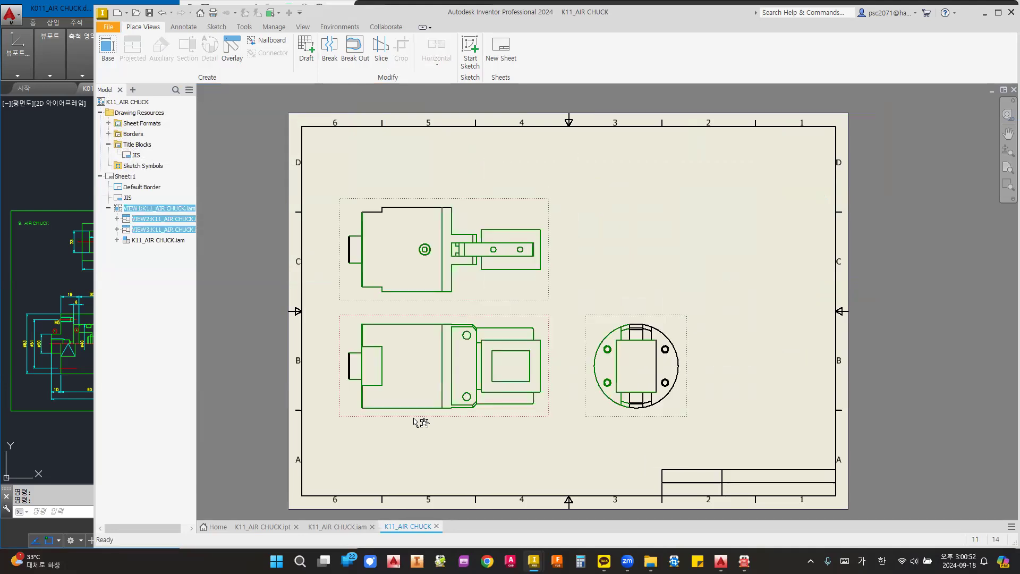
# - Check the layout of the views against the air chuck's reference drawing
pyautogui.click(68, 264)
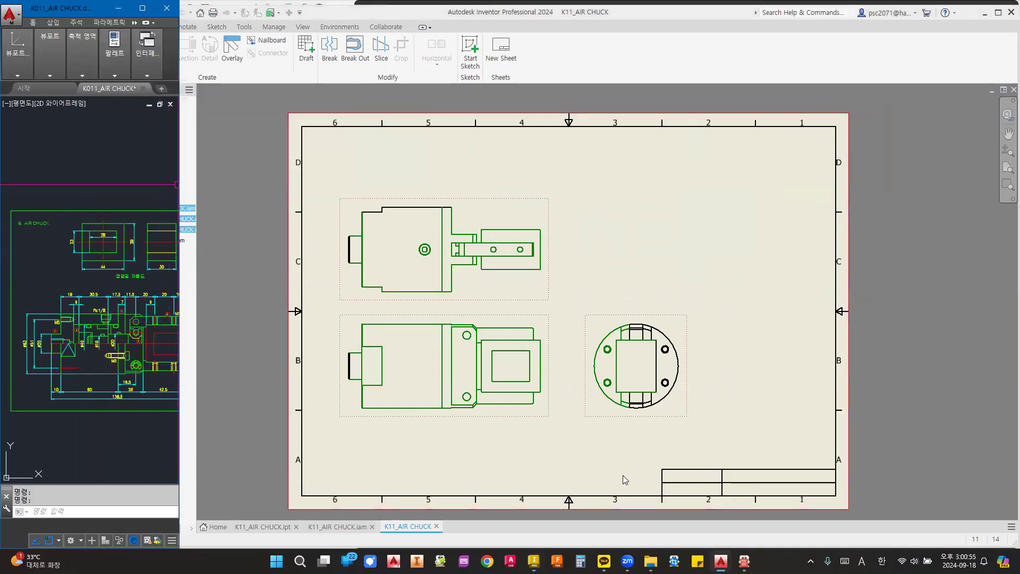
pyautogui.click(744, 561)
pyautogui.click(743, 560)
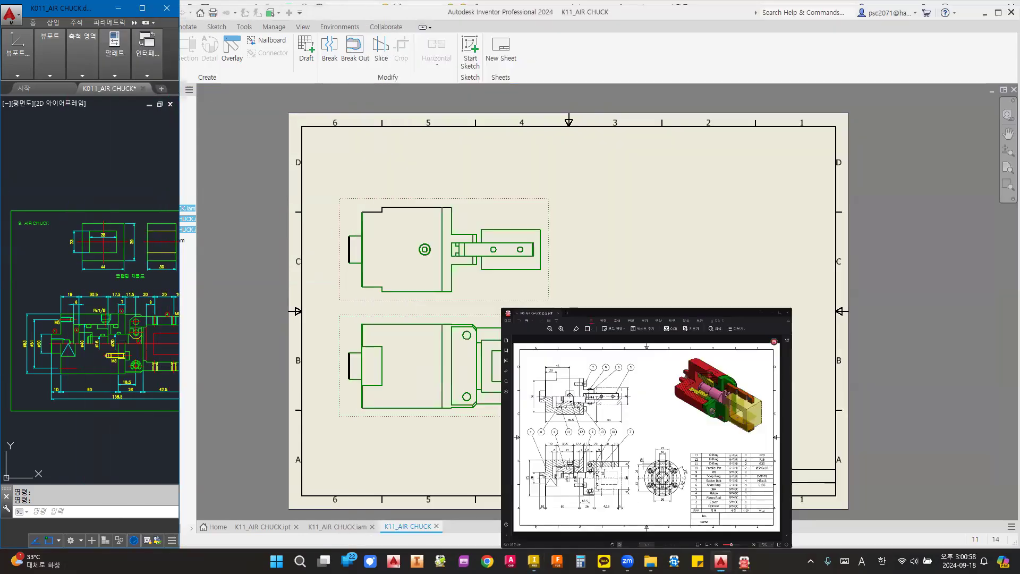
pyautogui.click(547, 319)
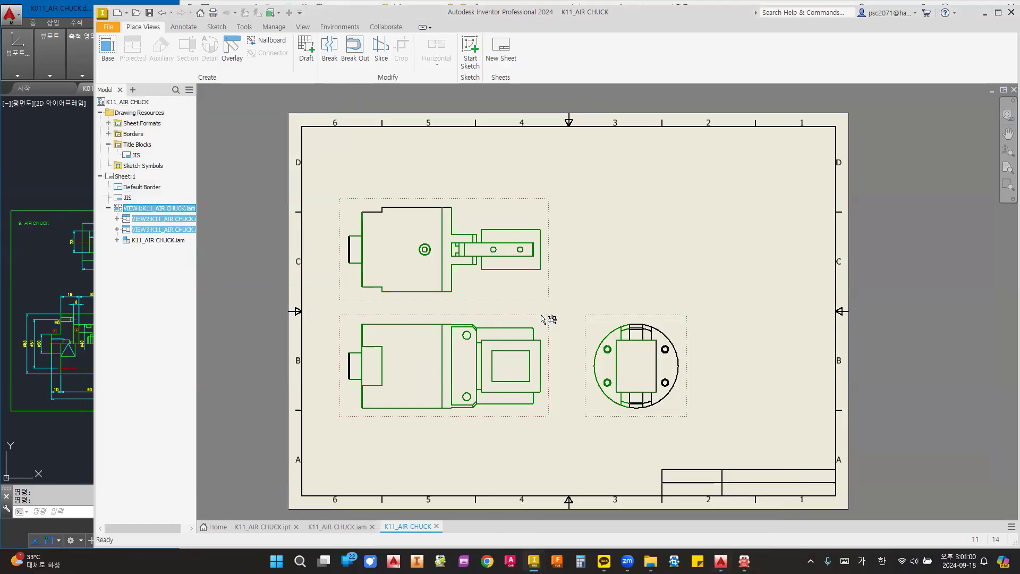
# - Set the front view's scale to .8 and move the side view slightly closer to it
pyautogui.doubleClick(471, 300)
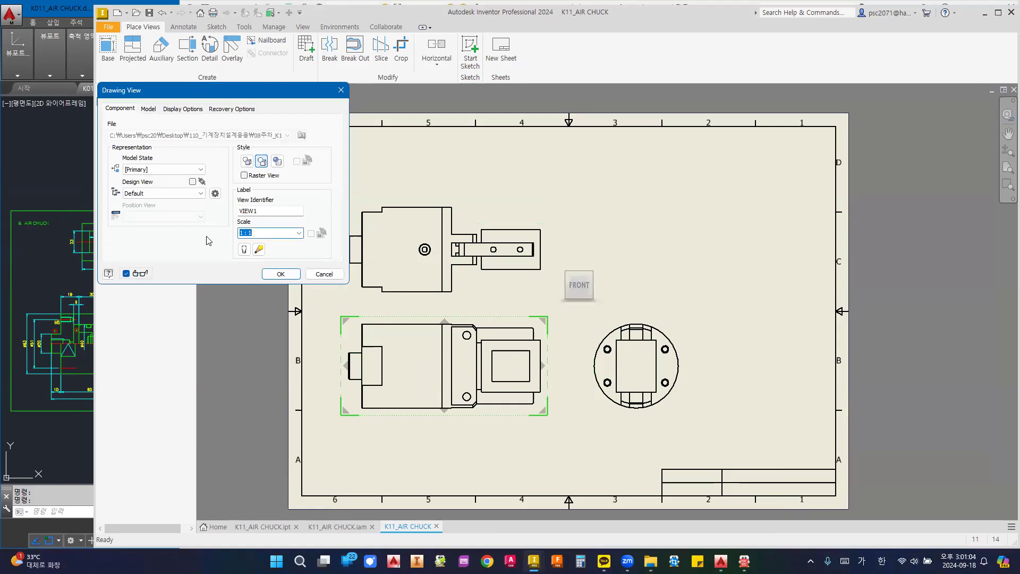
pyautogui.write('.8')
pyautogui.press('Return')
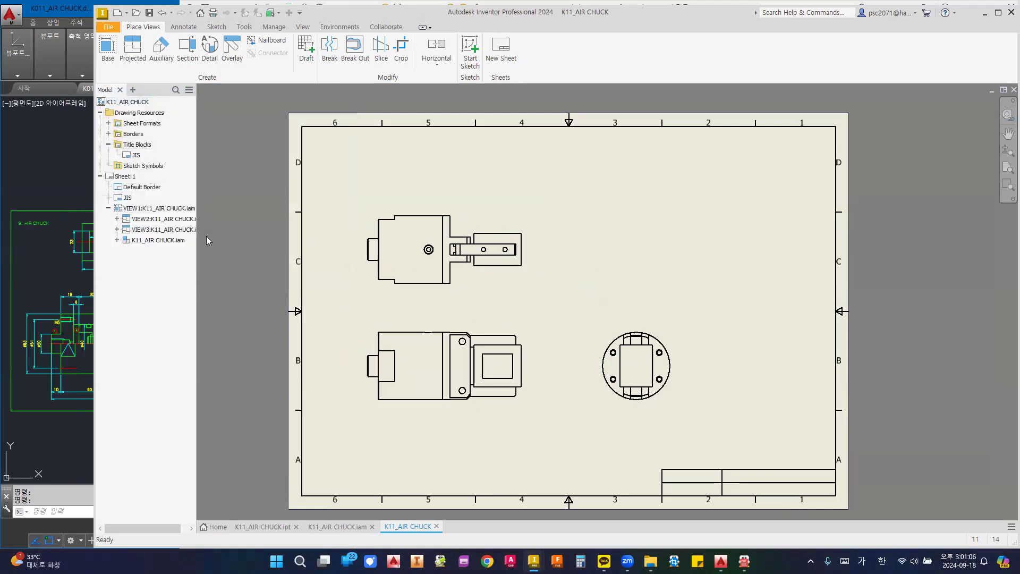
pyautogui.moveTo(596, 363); pyautogui.dragTo(584, 364)
# - Change the front view's display style to show hidden lines
pyautogui.scroll(3, 462, 368)
pyautogui.click(452, 287)
pyautogui.doubleClick(452, 288)
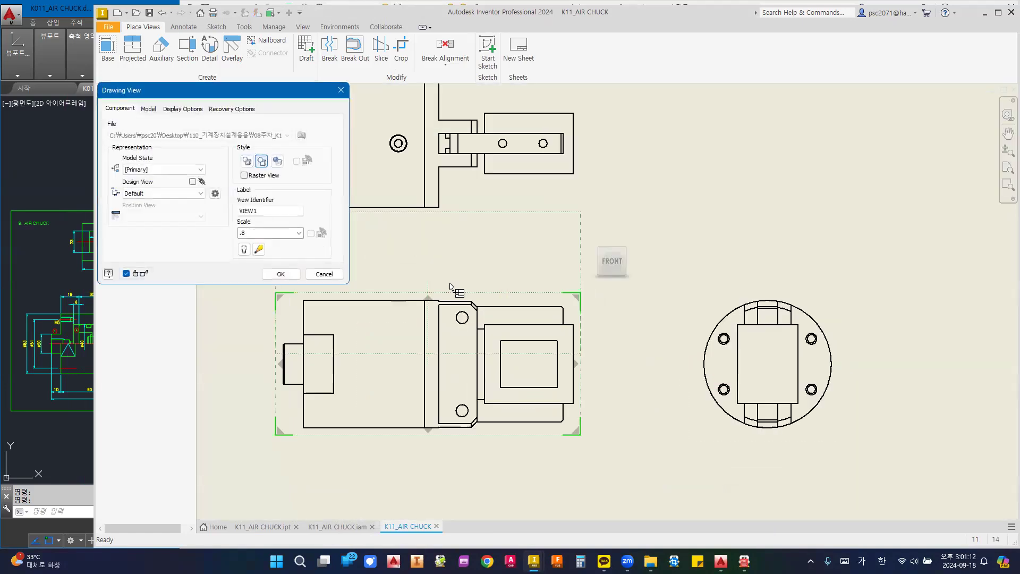
pyautogui.click(245, 162)
pyautogui.click(282, 274)
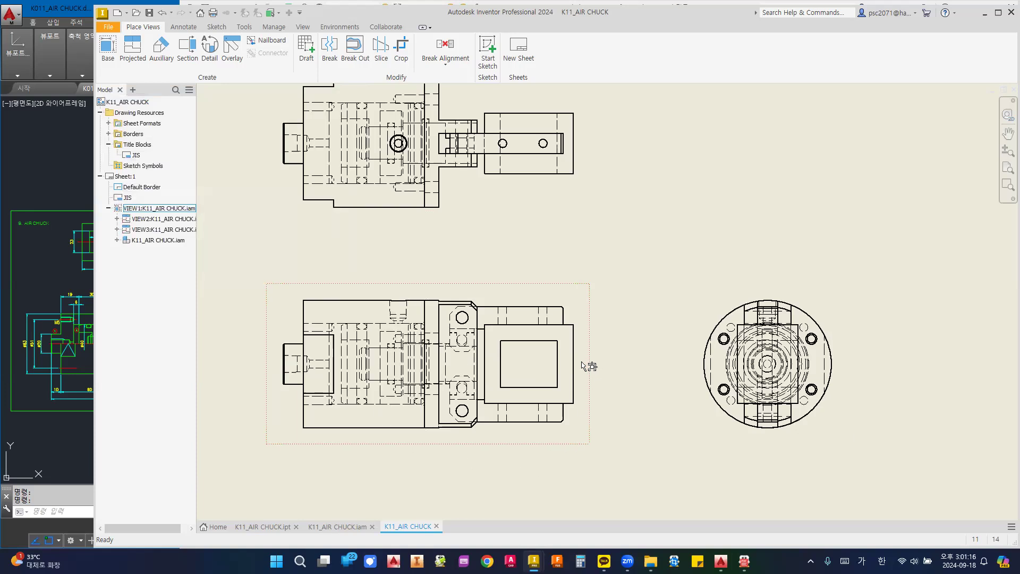
# - Examine the hidden lines in the views and start a sketch attached to the front view
pyautogui.scroll(-3, 518, 314)
pyautogui.scroll(2, 488, 273)
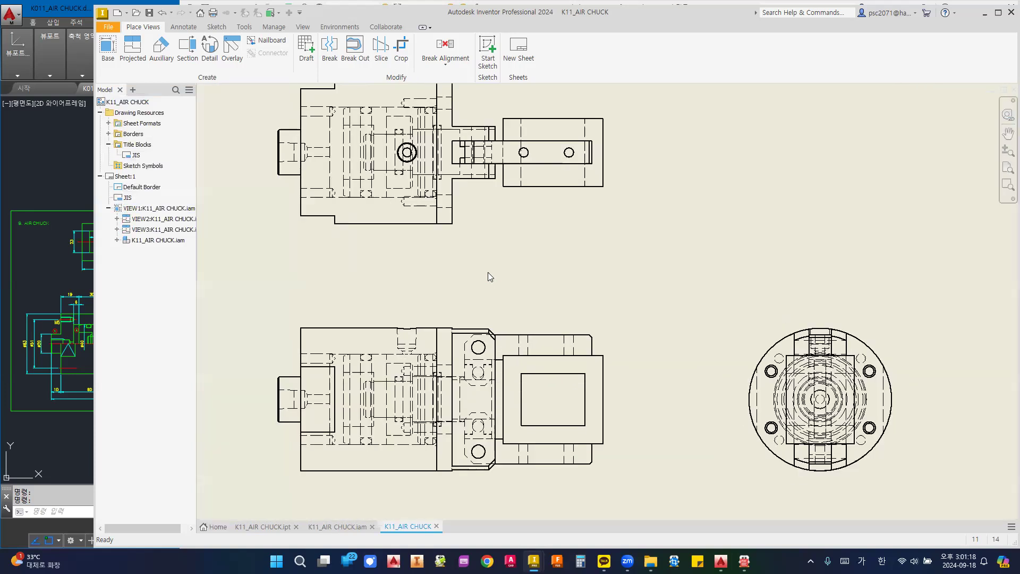
pyautogui.scroll(-1, 488, 272)
pyautogui.scroll(1, 489, 271)
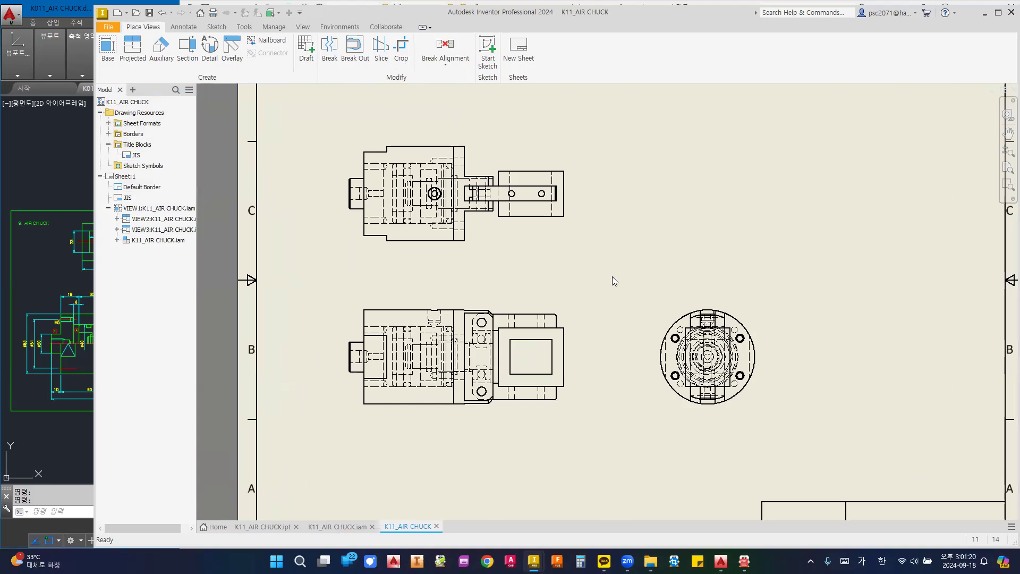
pyautogui.scroll(2, 488, 314)
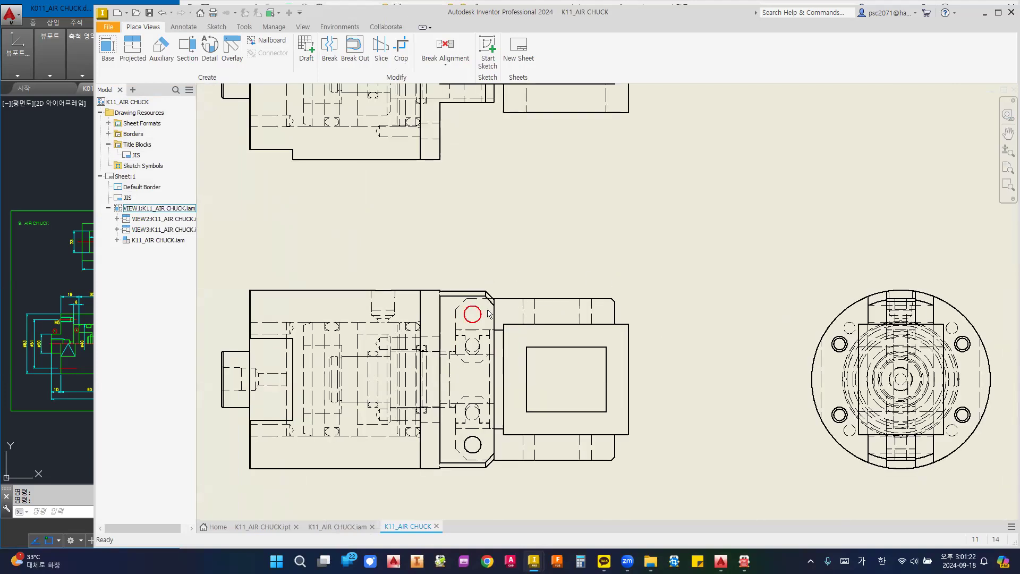
pyautogui.scroll(-2, 459, 282)
pyautogui.scroll(3, 341, 313)
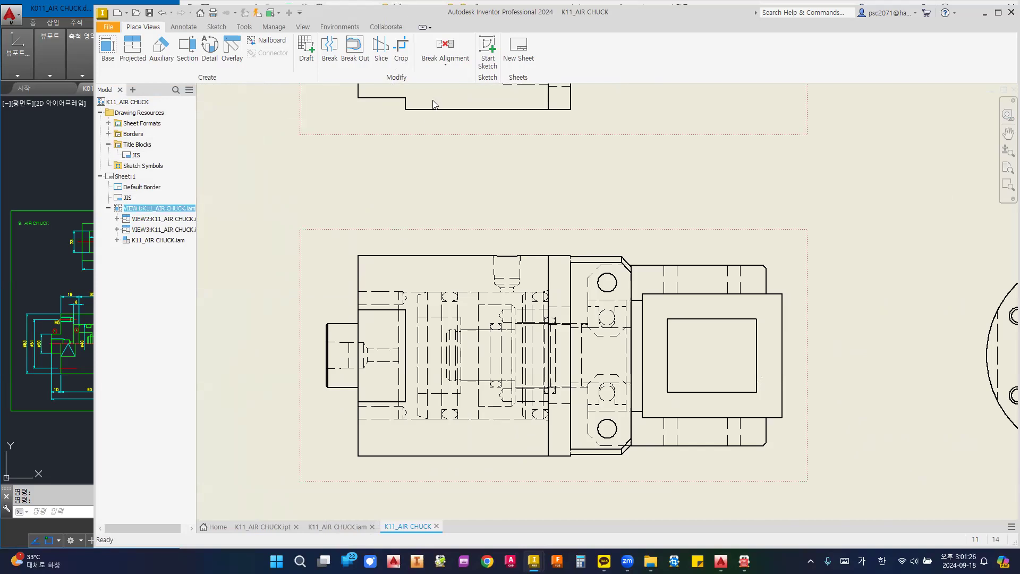
pyautogui.click(488, 51)
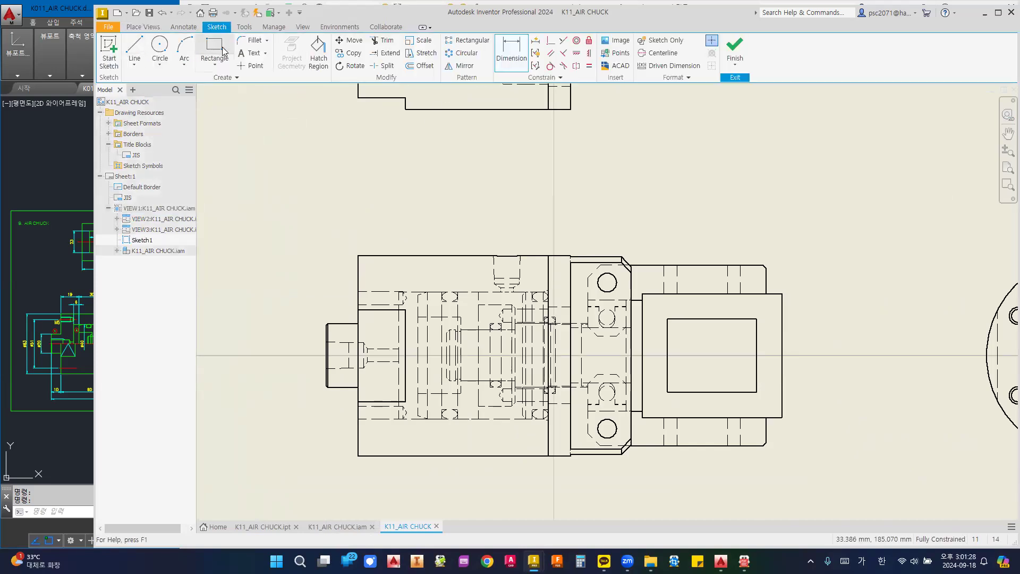
pyautogui.click(214, 47)
pyautogui.click(244, 168)
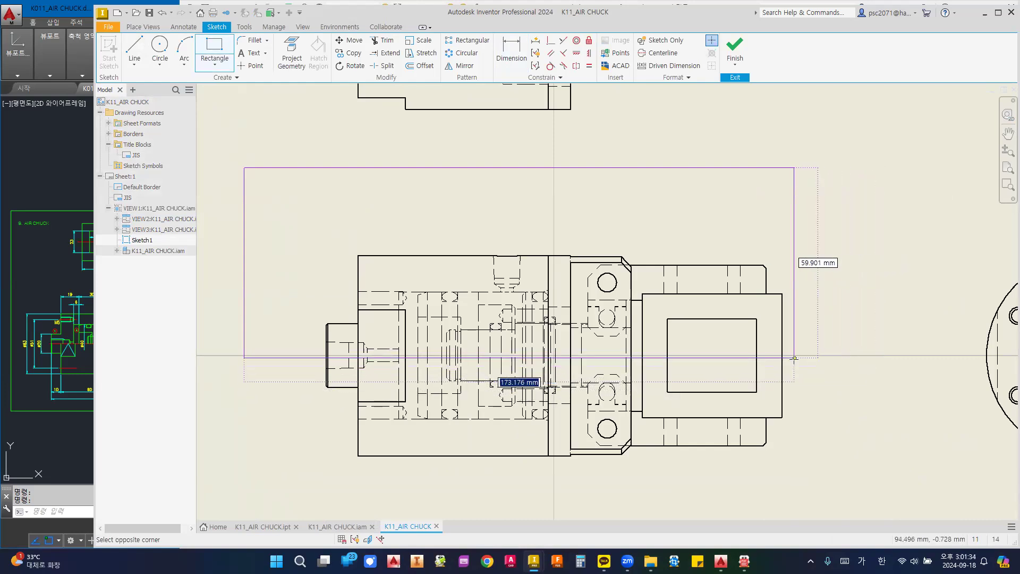
pyautogui.click(291, 63)
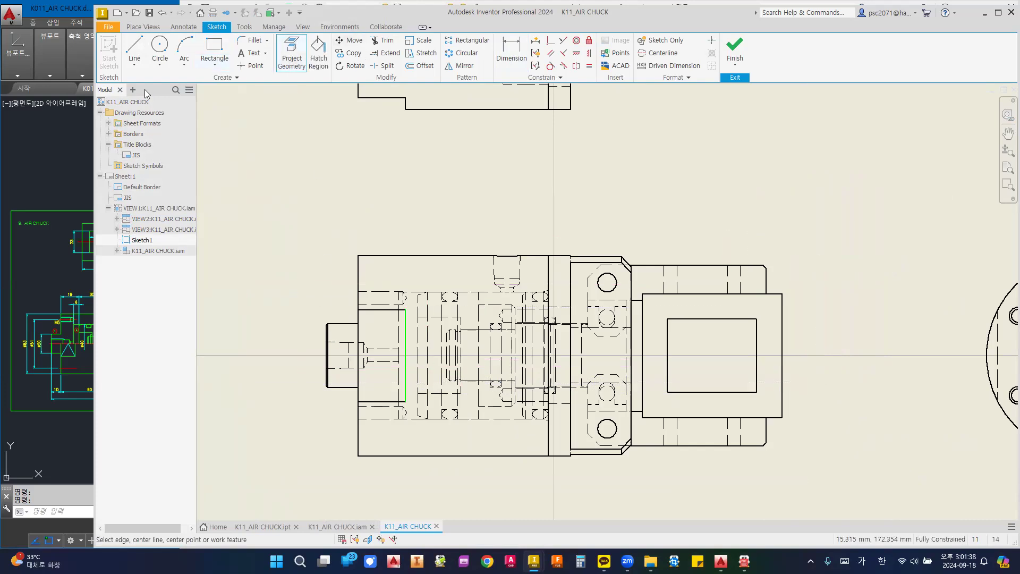
# - Sketch a rectangle enclosing the front view's upper half, with its lower edge on the horizontal centre axis, and finish the sketch
pyautogui.click(215, 52)
pyautogui.click(246, 156)
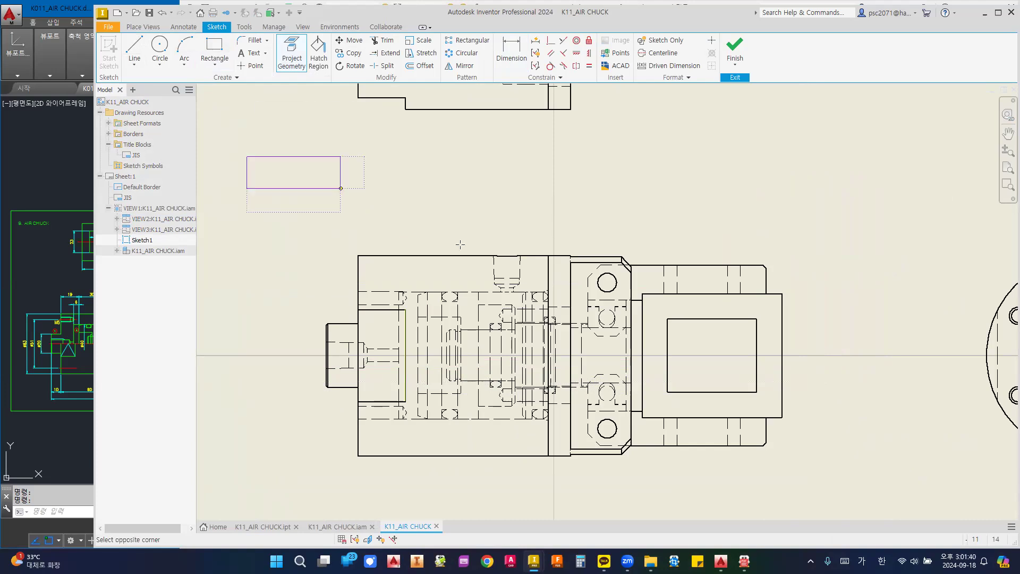
pyautogui.click(811, 355)
pyautogui.press('Escape')
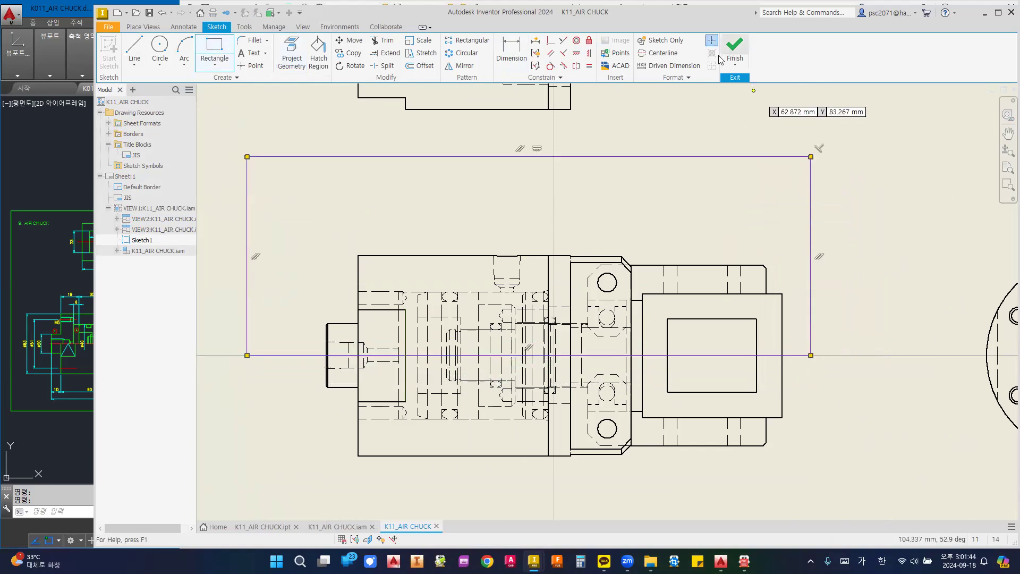
pyautogui.click(405, 340)
pyautogui.click(661, 40)
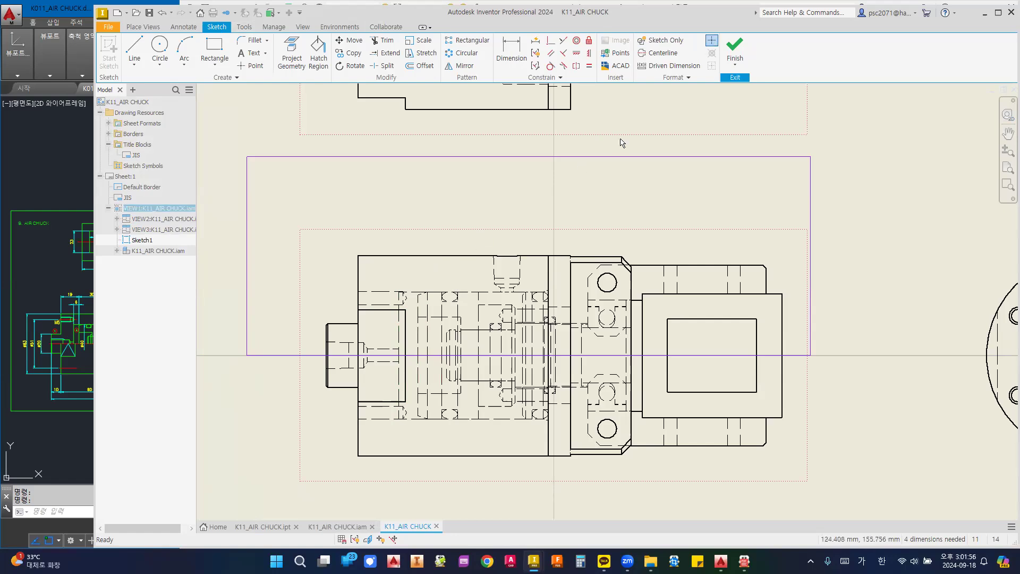
pyautogui.click(734, 52)
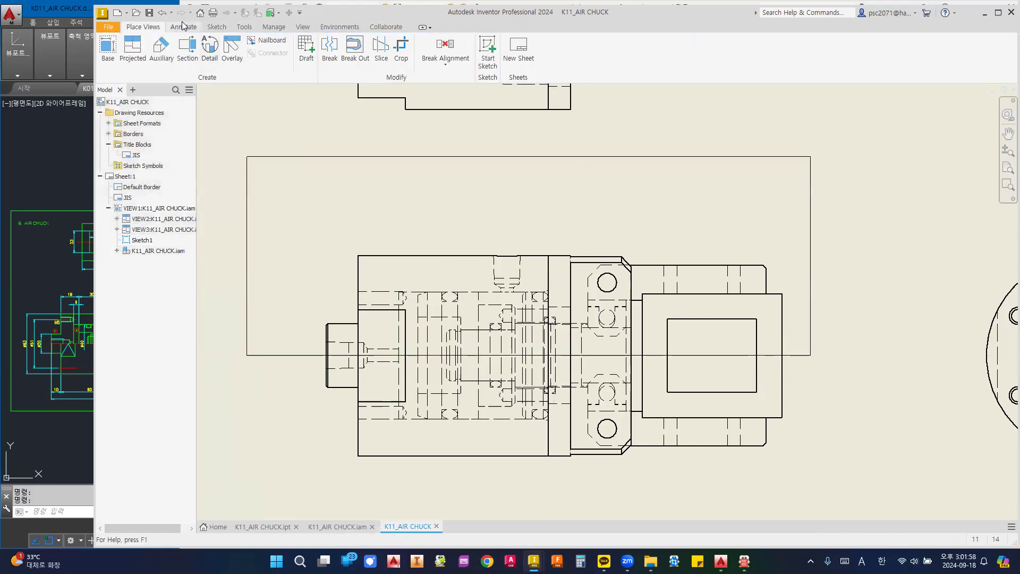
# - Break out the front view's upper half using the sketched rectangle as boundary, with depth 0 from a point on the body's upper edge
pyautogui.click(365, 50)
pyautogui.click(431, 227)
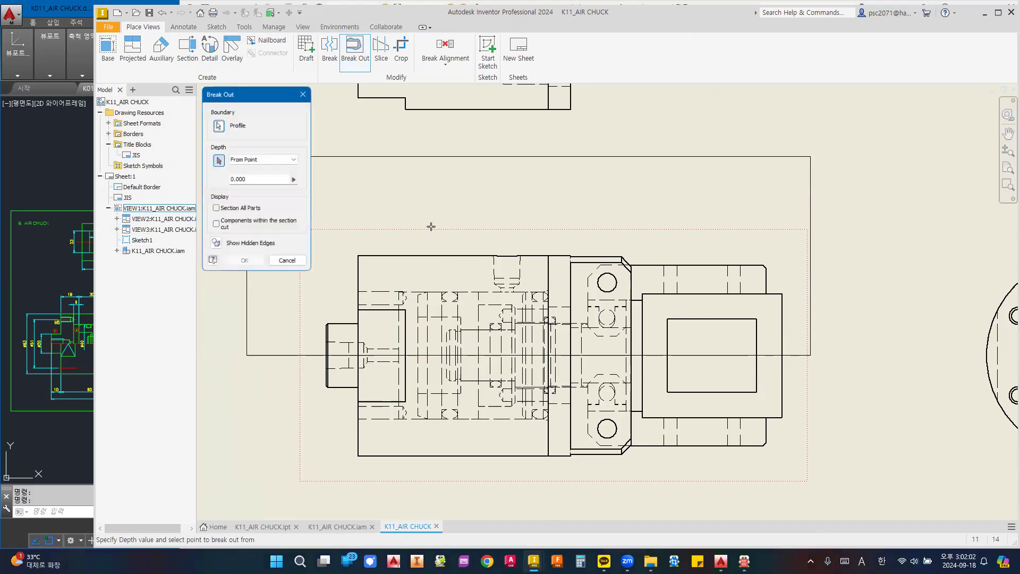
pyautogui.click(440, 258)
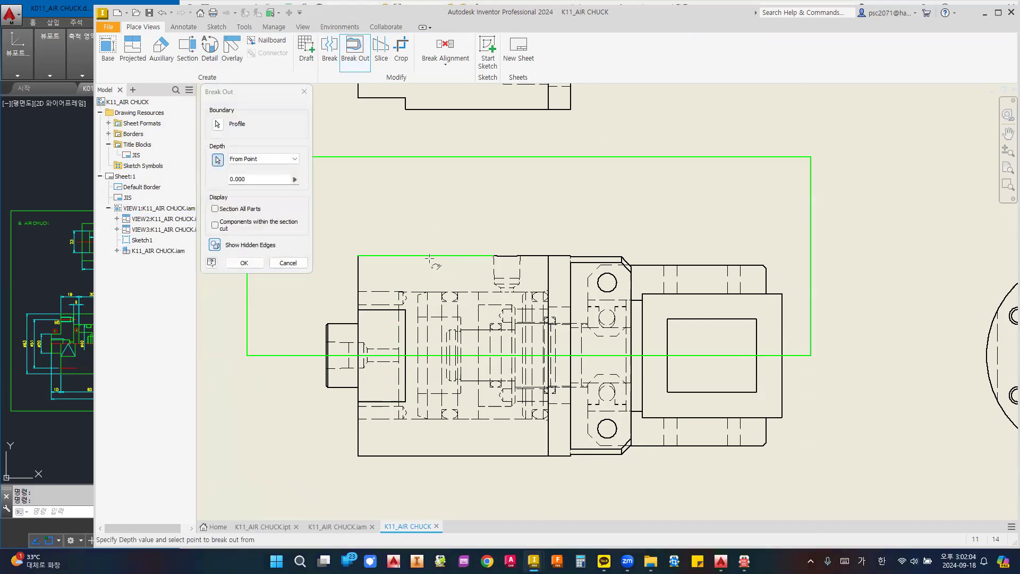
pyautogui.click(255, 263)
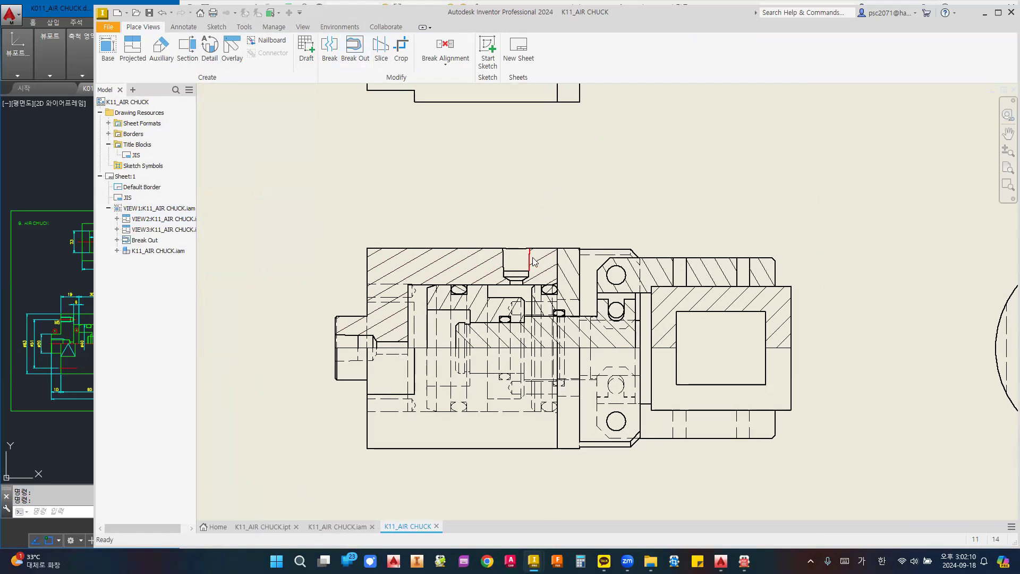
# - Turn on the display of thread features in the front view's display options
pyautogui.scroll(3, 534, 261)
pyautogui.scroll(-3, 529, 257)
pyautogui.click(397, 220)
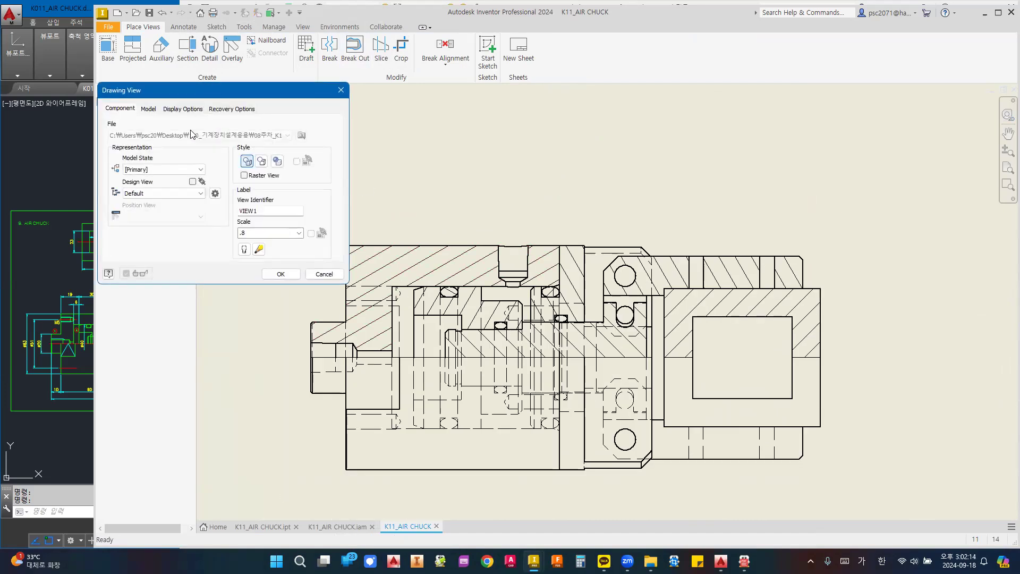
pyautogui.click(184, 109)
pyautogui.click(112, 135)
pyautogui.click(289, 274)
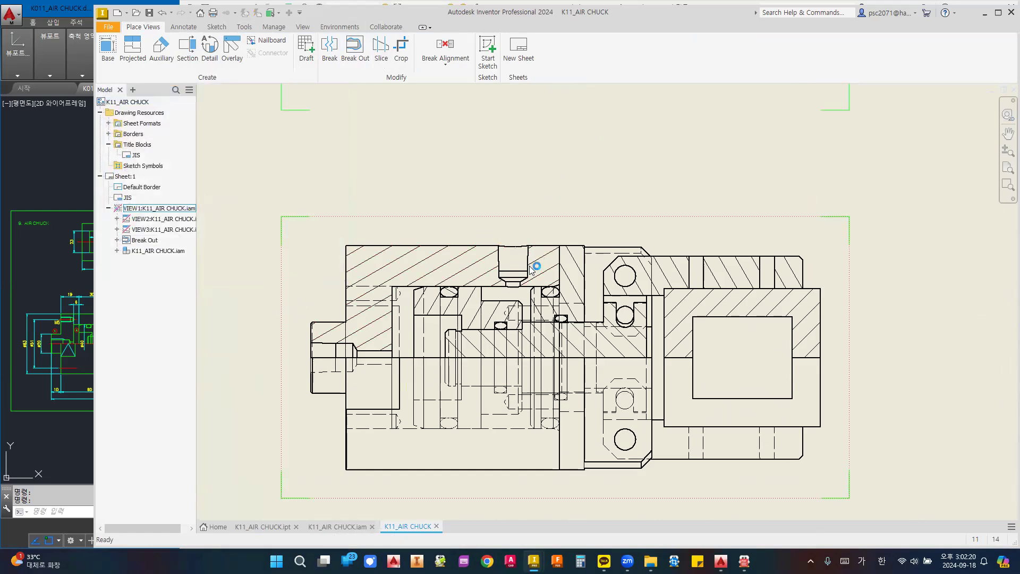
# - Set the selection filter to part priority and open the options for the hatched piston inside the body's bore
pyautogui.scroll(3, 511, 265)
pyautogui.scroll(-5, 526, 255)
pyautogui.scroll(3, 498, 313)
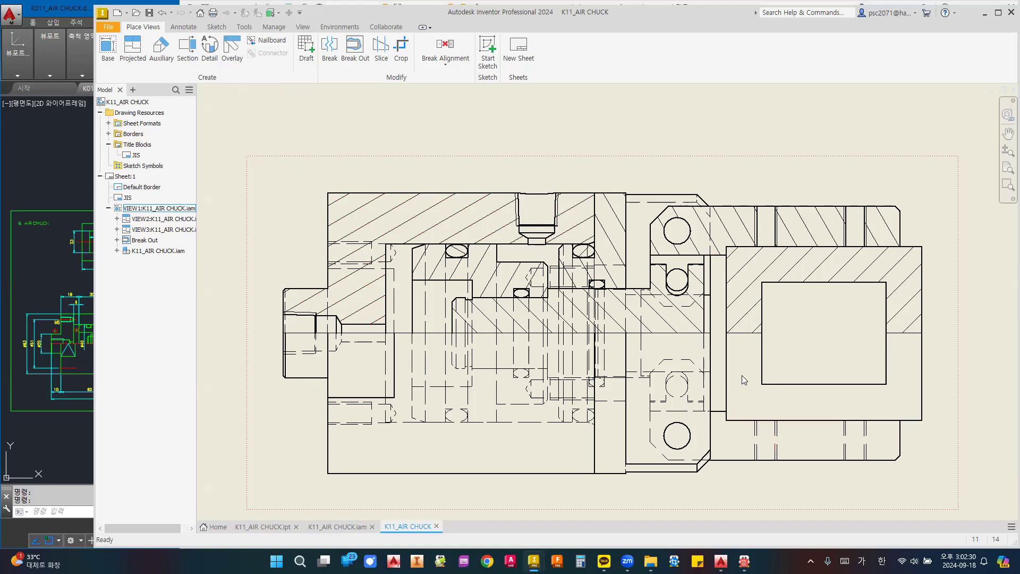
pyautogui.moveTo(719, 319); pyautogui.dragTo(707, 319, button='middle')
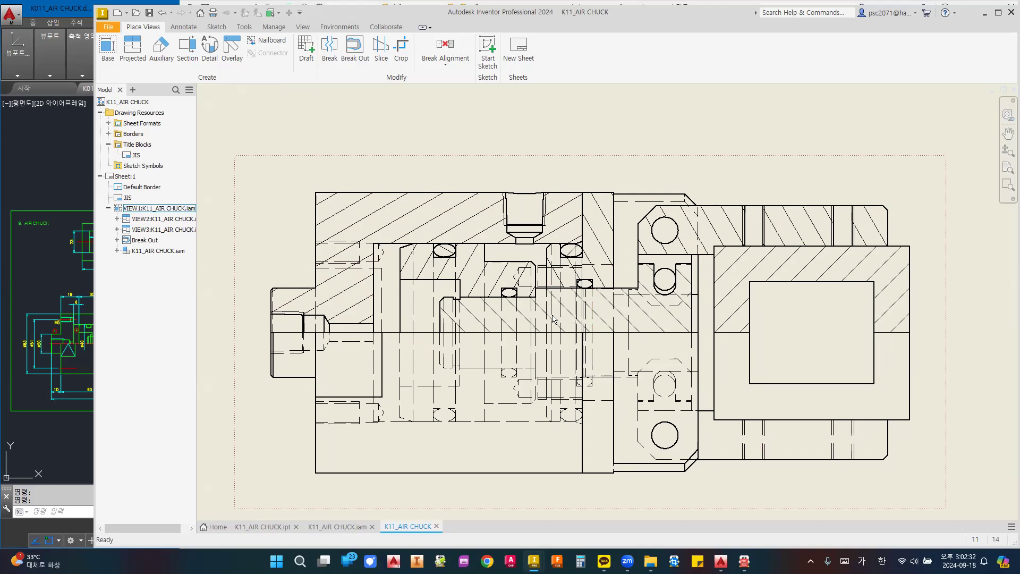
pyautogui.scroll(3, 476, 263)
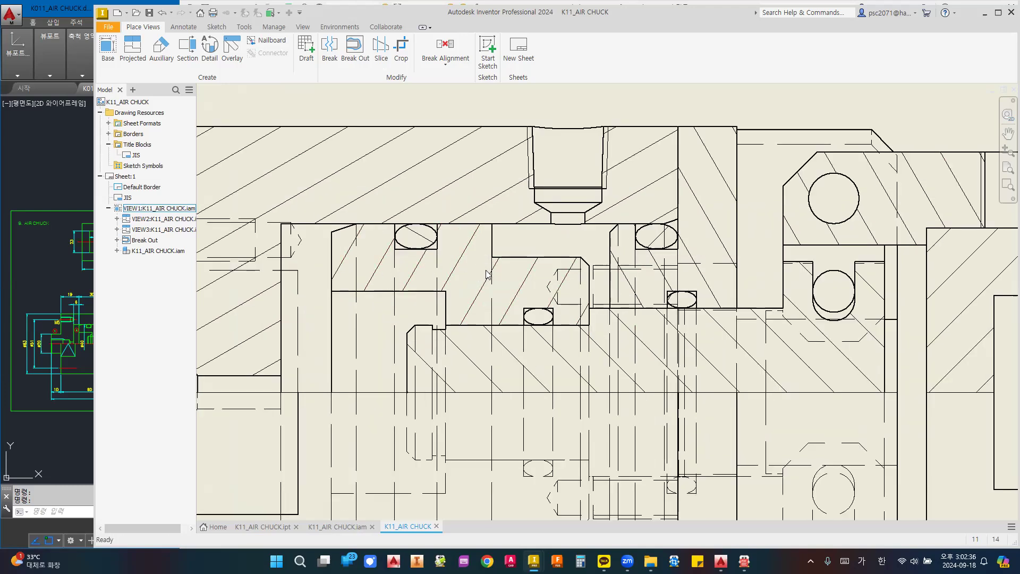
pyautogui.scroll(-2, 494, 247)
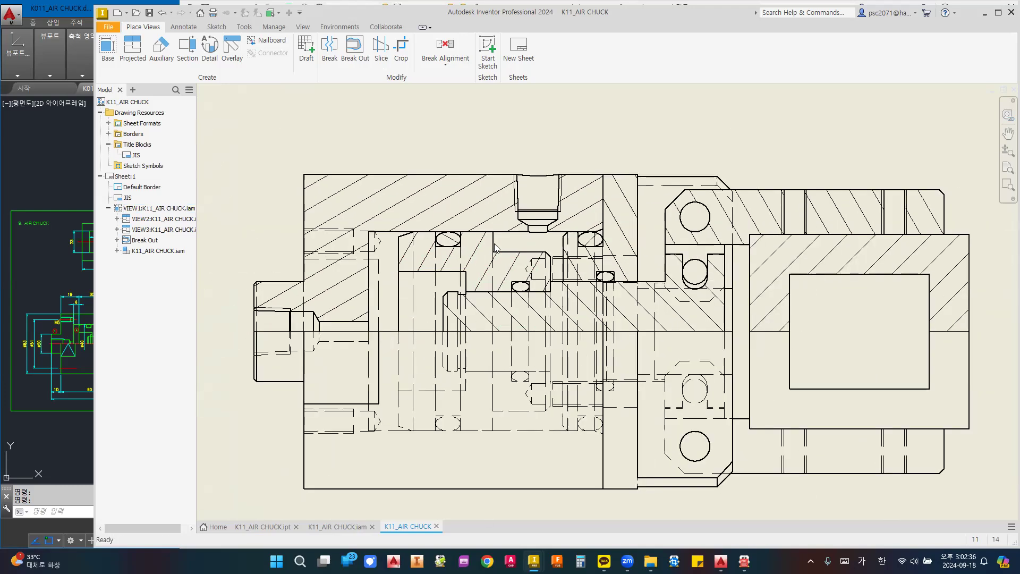
pyautogui.click(272, 12)
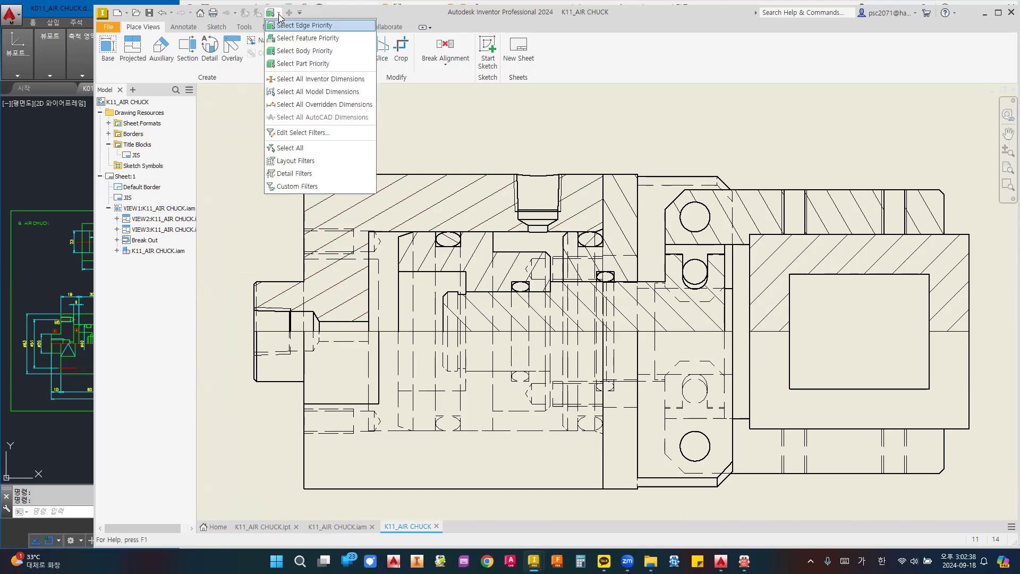
pyautogui.click(289, 64)
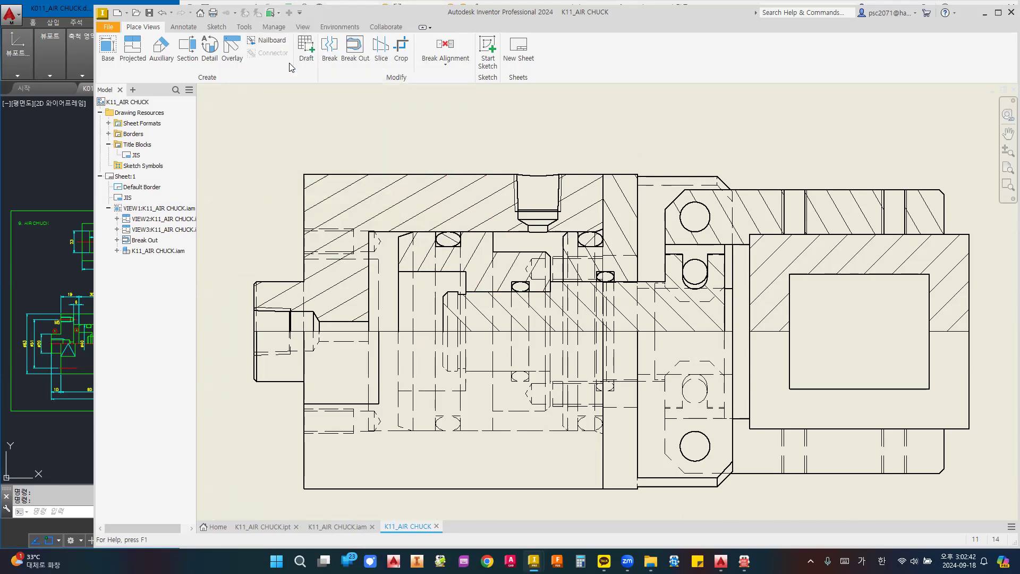
pyautogui.rightClick(494, 250)
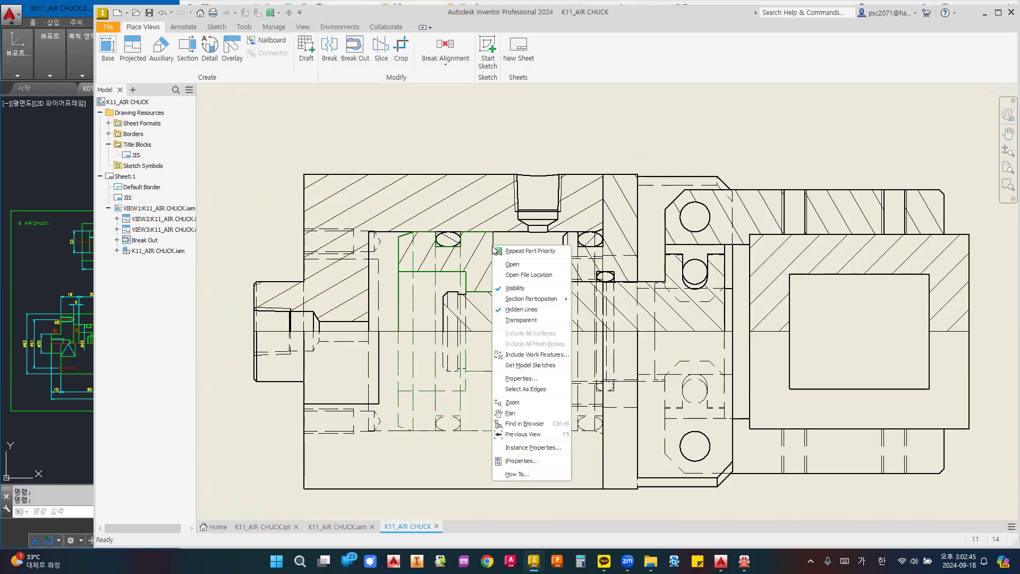
# - Turn off hidden lines for the piston and the piston rod in the half-section front view
pyautogui.click(510, 307)
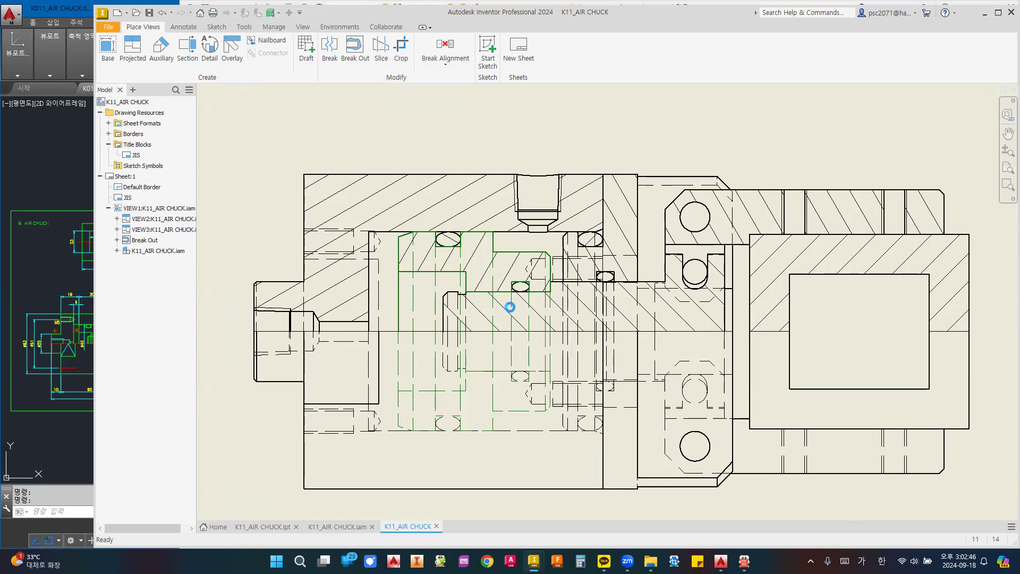
pyautogui.rightClick(445, 305)
pyautogui.click(460, 371)
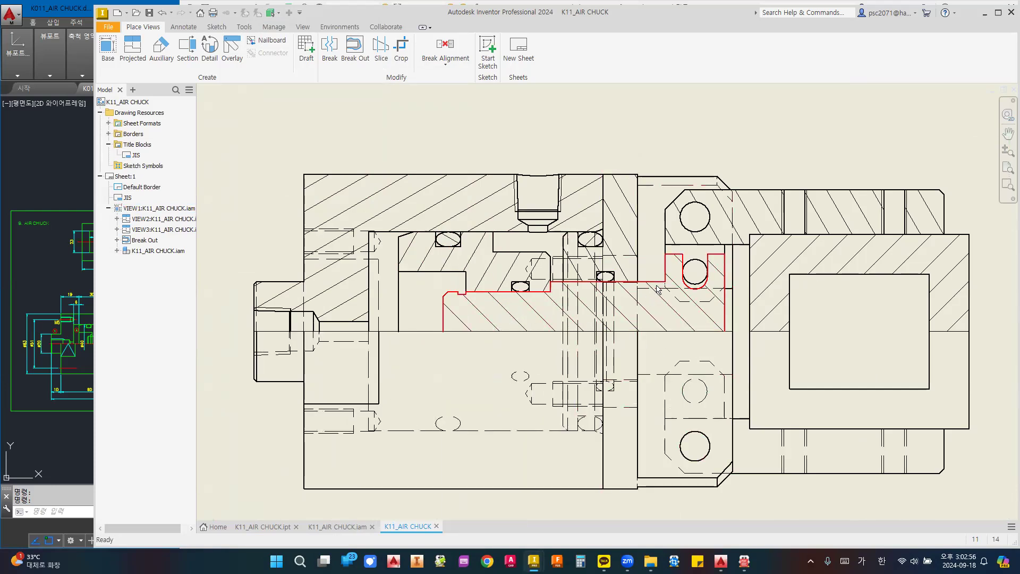
# - Set the piston rod's section participation to None so it is shown uncut
pyautogui.rightClick(455, 296)
pyautogui.moveTo(487, 349)
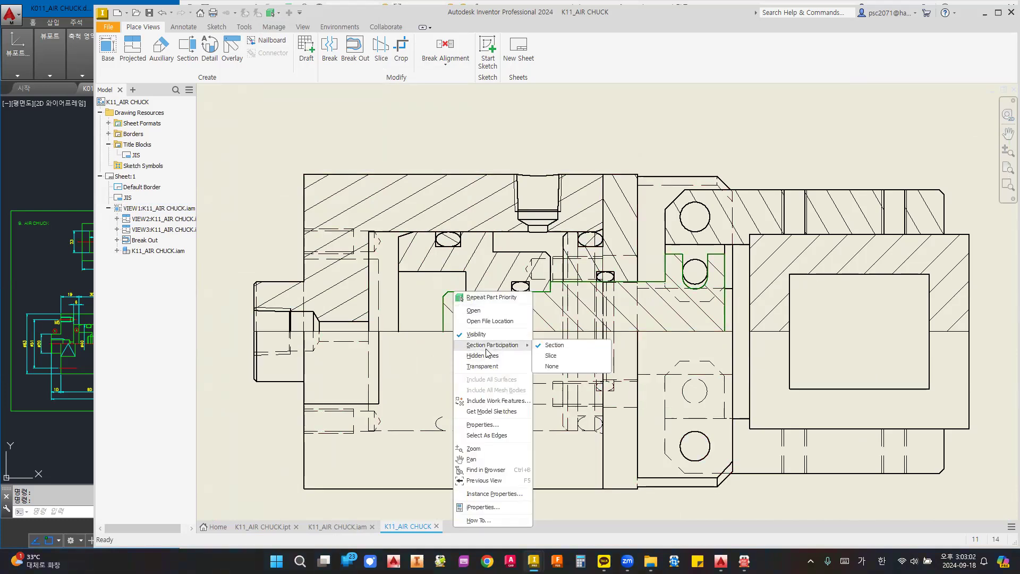
pyautogui.click(552, 366)
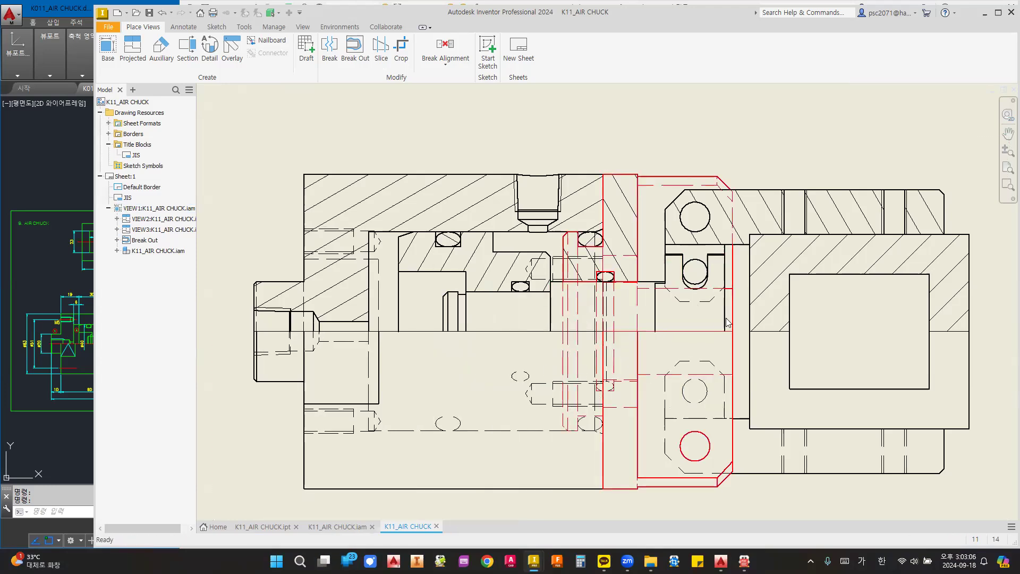
# - Turn off hidden lines for the flanged cover between the cylinder body and the jaws
pyautogui.rightClick(639, 248)
pyautogui.click(651, 307)
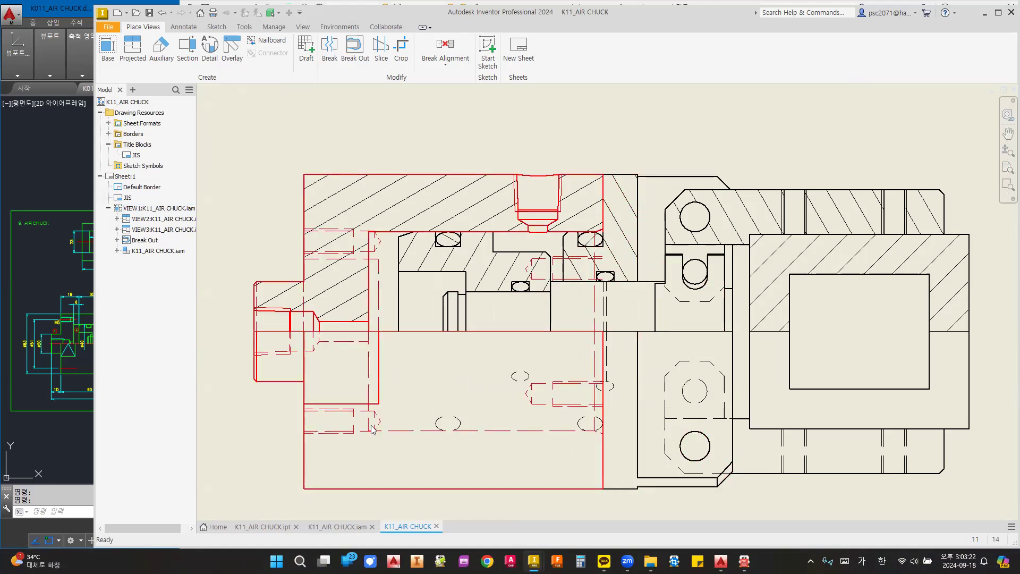
pyautogui.click(349, 291)
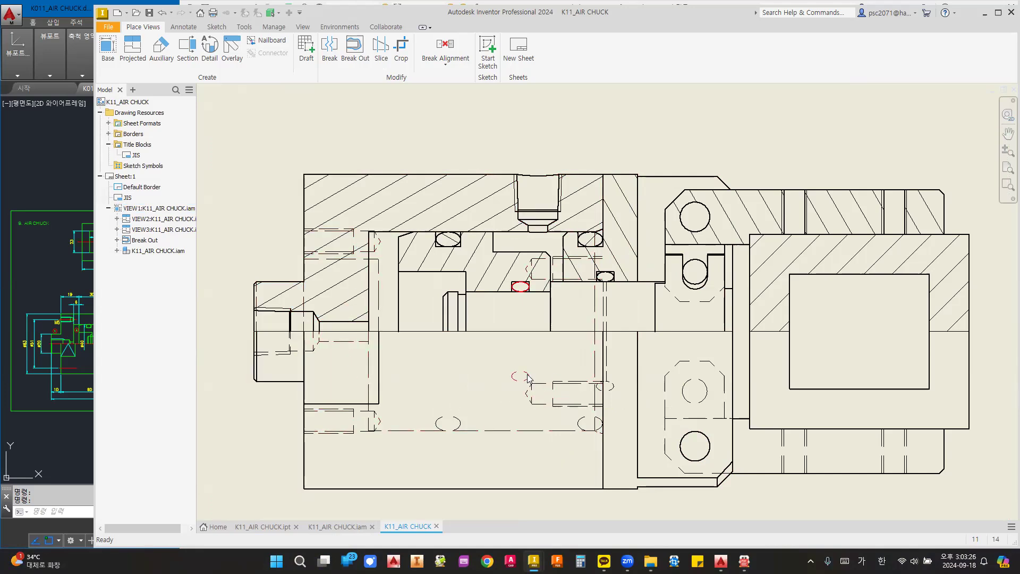
# - Turn off hidden lines for the four O-rings around the piston, rod and cover
pyautogui.rightClick(579, 424)
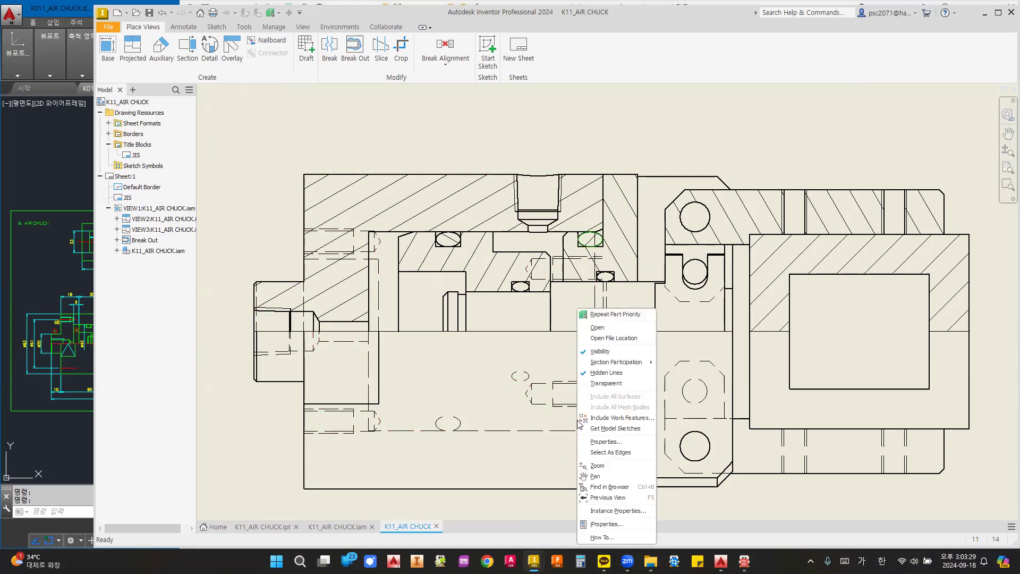
pyautogui.click(592, 371)
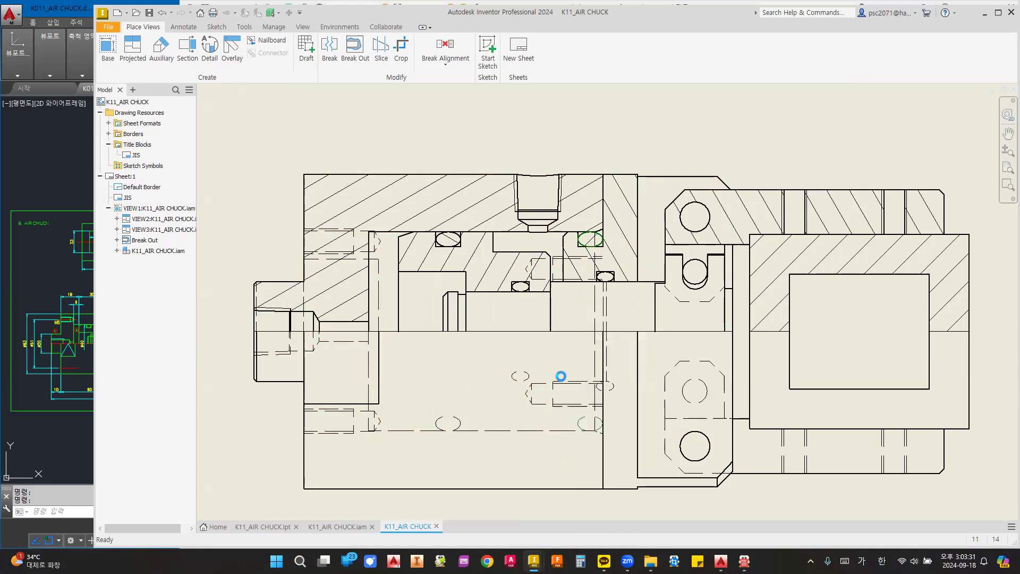
pyautogui.rightClick(523, 373)
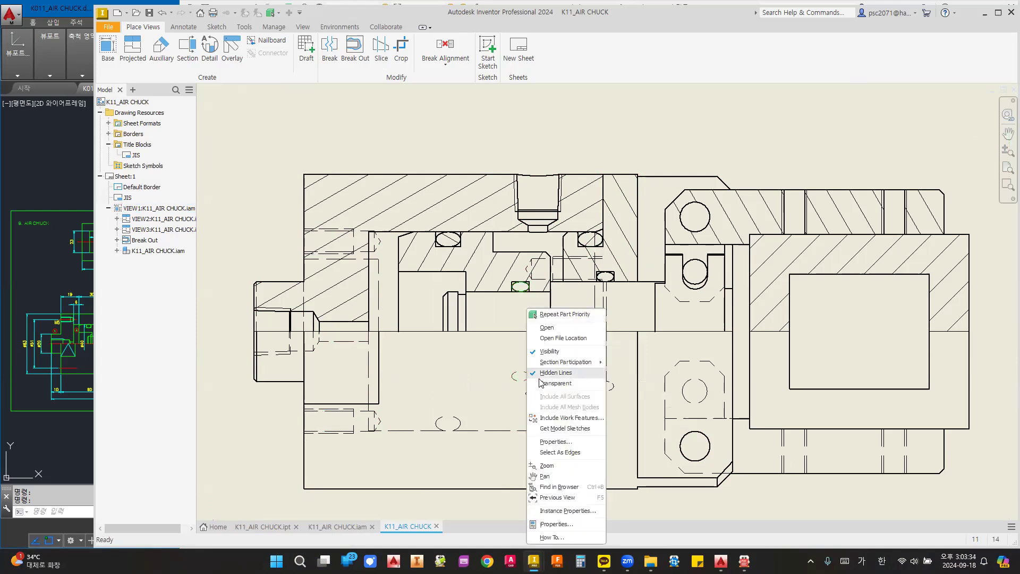
pyautogui.click(553, 378)
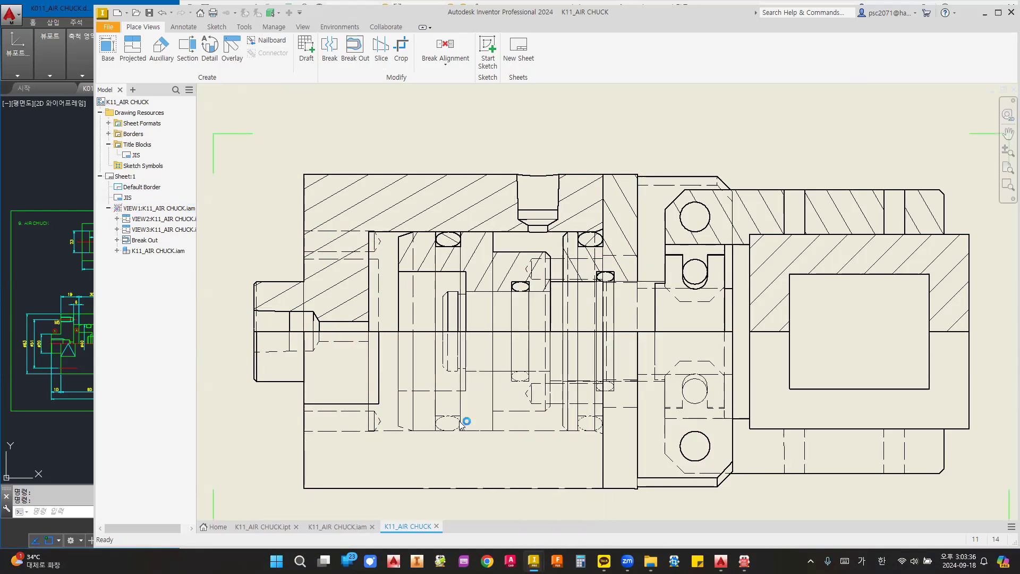
pyautogui.rightClick(460, 424)
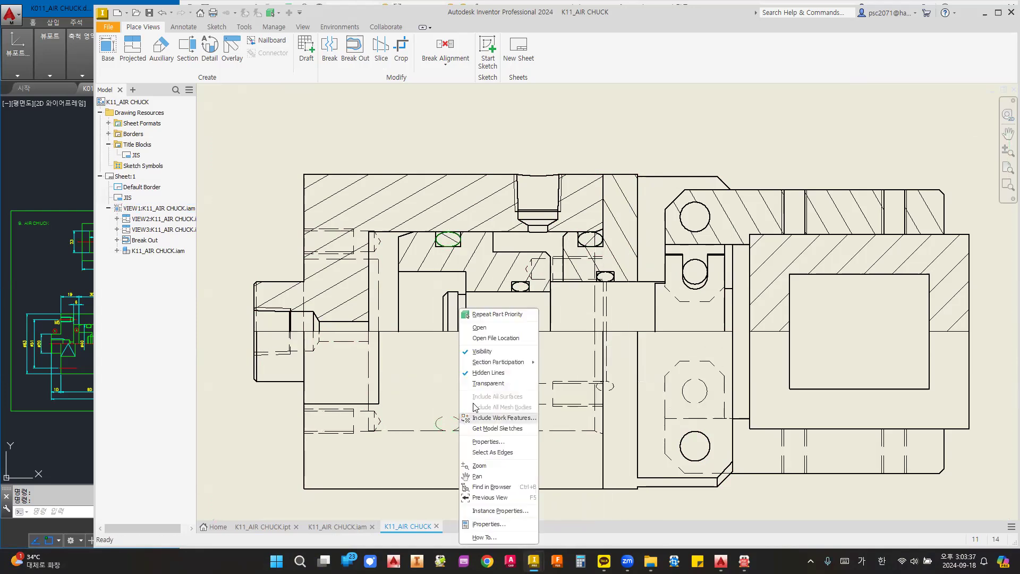
pyautogui.click(494, 373)
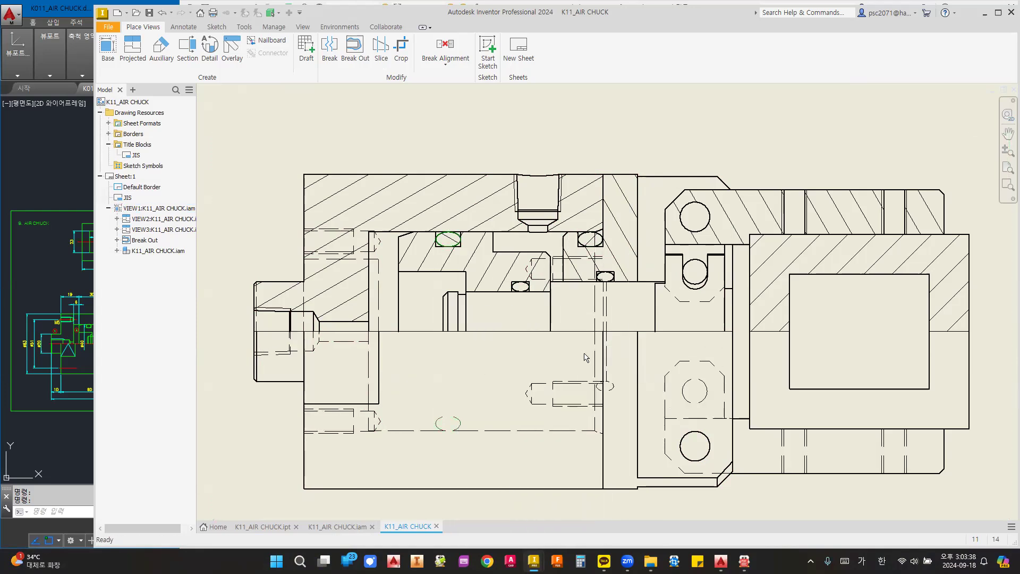
pyautogui.rightClick(614, 392)
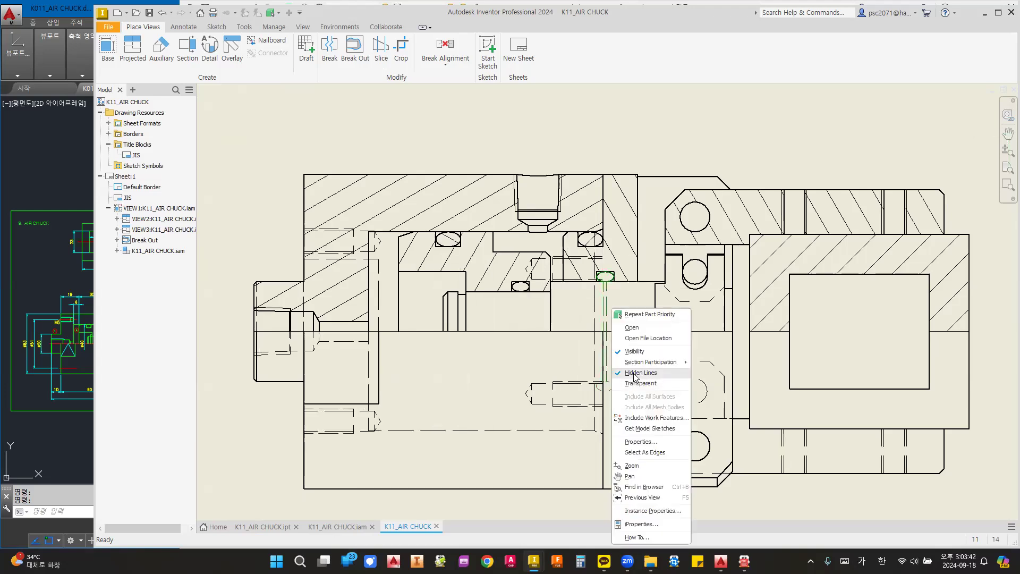
pyautogui.click(630, 371)
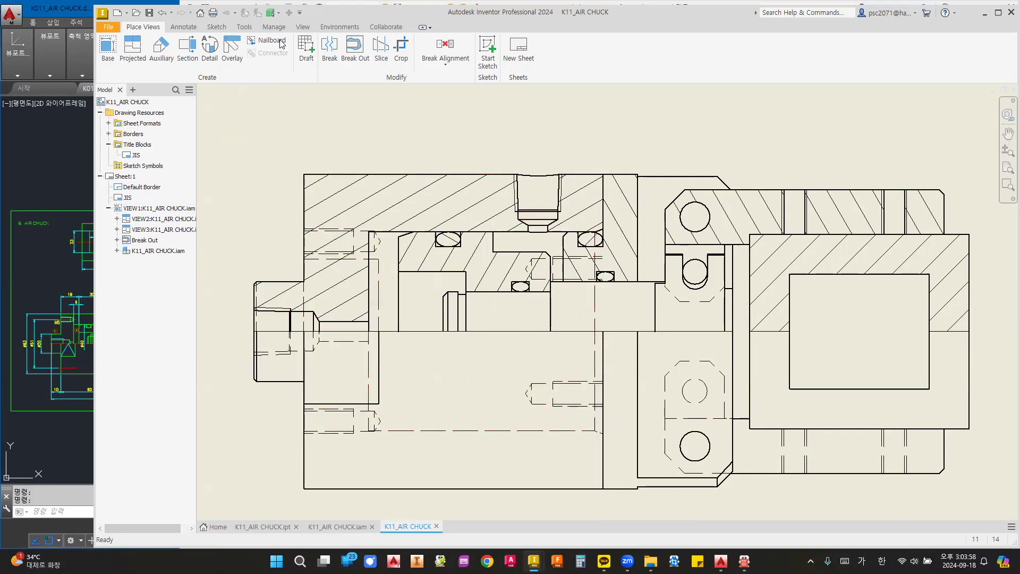
# - Set the selection filter to edge priority and hide the body's dashed vertical edge in the upper piston chamber
pyautogui.click(274, 13)
pyautogui.click(291, 26)
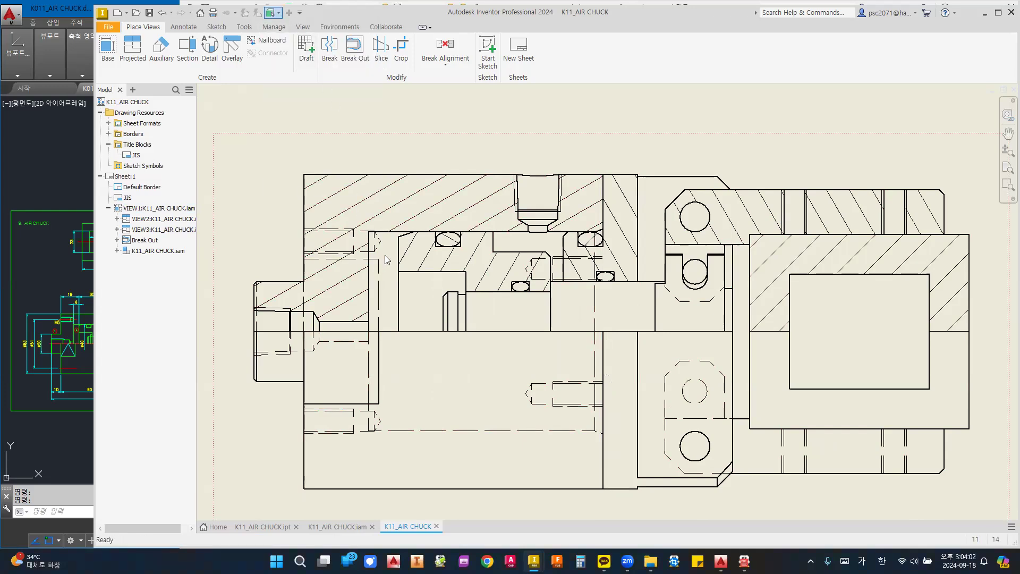
pyautogui.rightClick(377, 276)
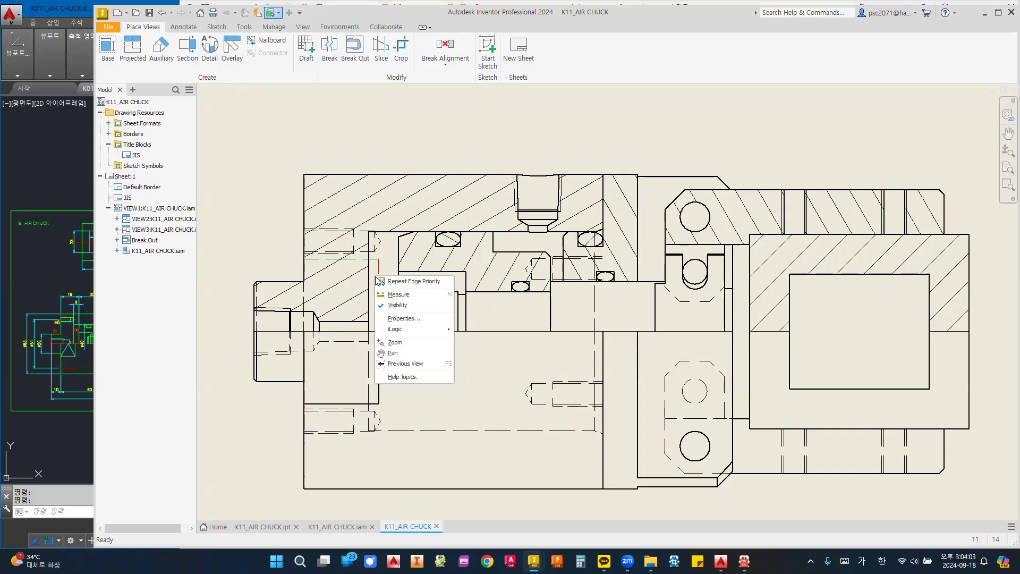
pyautogui.click(396, 305)
# - Hide the dashed thread edges of the tapped hole behind the cover in the upper sectioned half
pyautogui.scroll(-3, 564, 261)
pyautogui.click(522, 300)
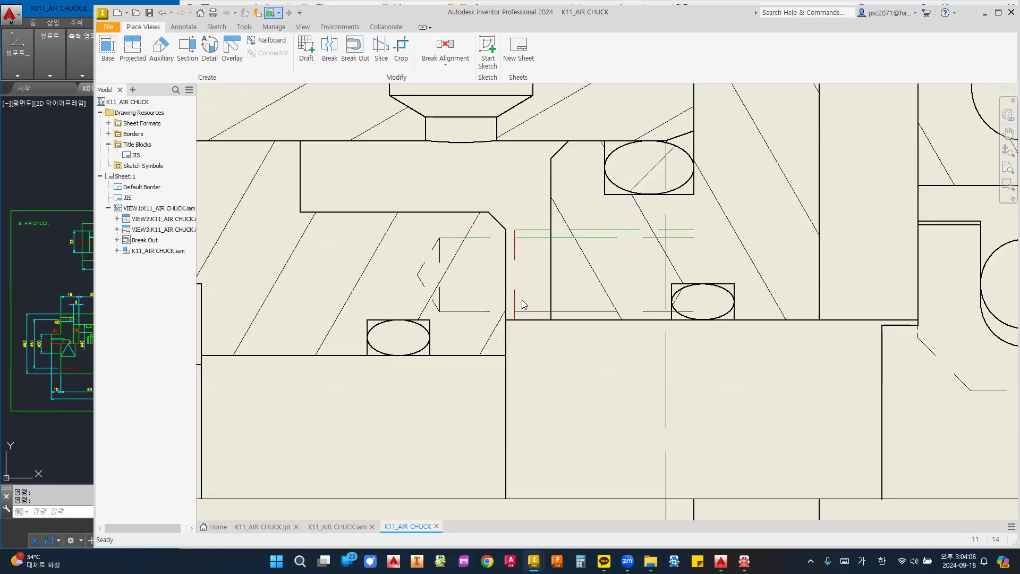
pyautogui.rightClick(522, 299)
pyautogui.click(539, 326)
# - Hide the remaining dashed drill-point edges of that tapped hole over the piston's hatching
pyautogui.click(437, 248)
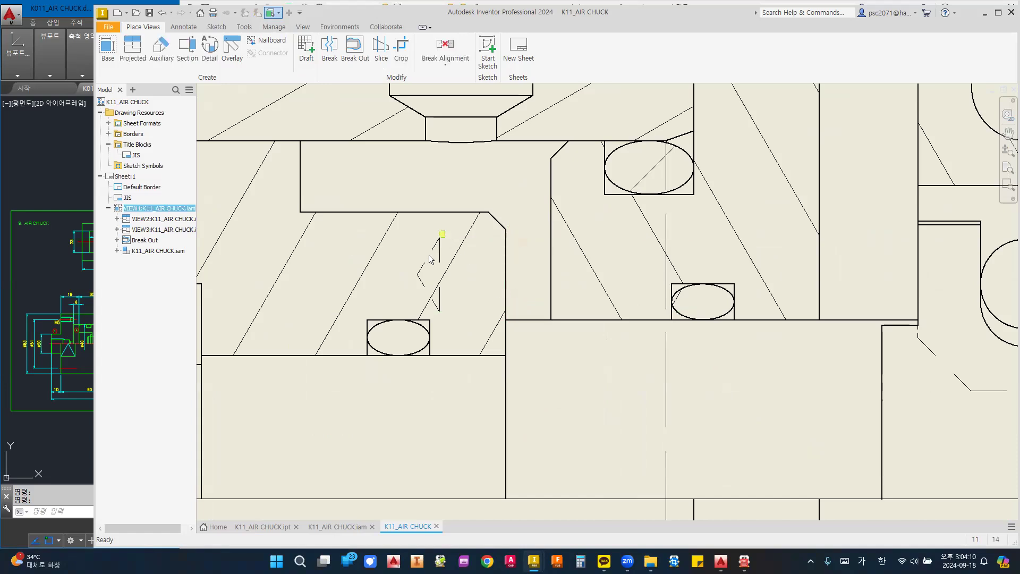
pyautogui.rightClick(419, 238)
pyautogui.click(445, 274)
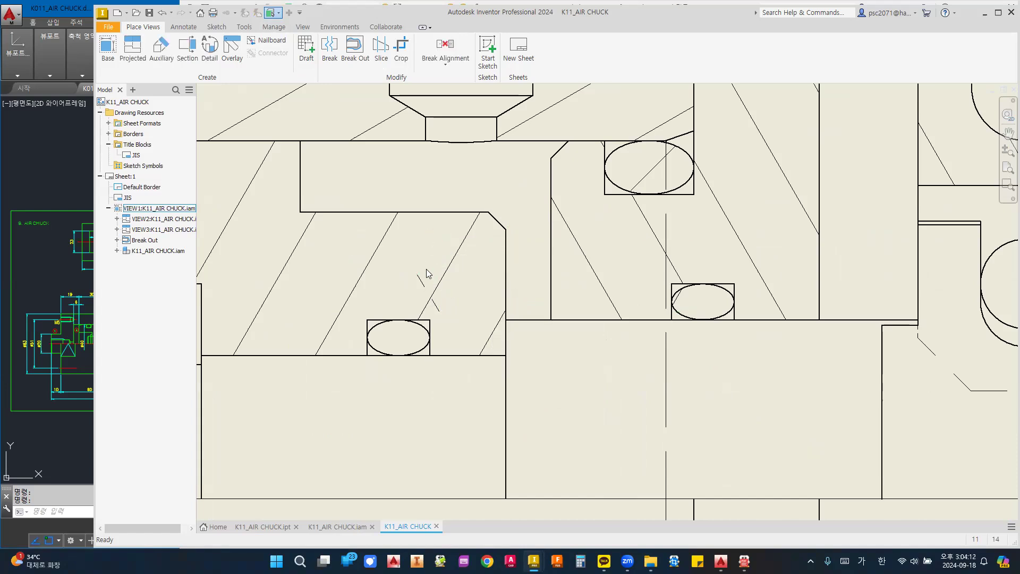
pyautogui.rightClick(429, 297)
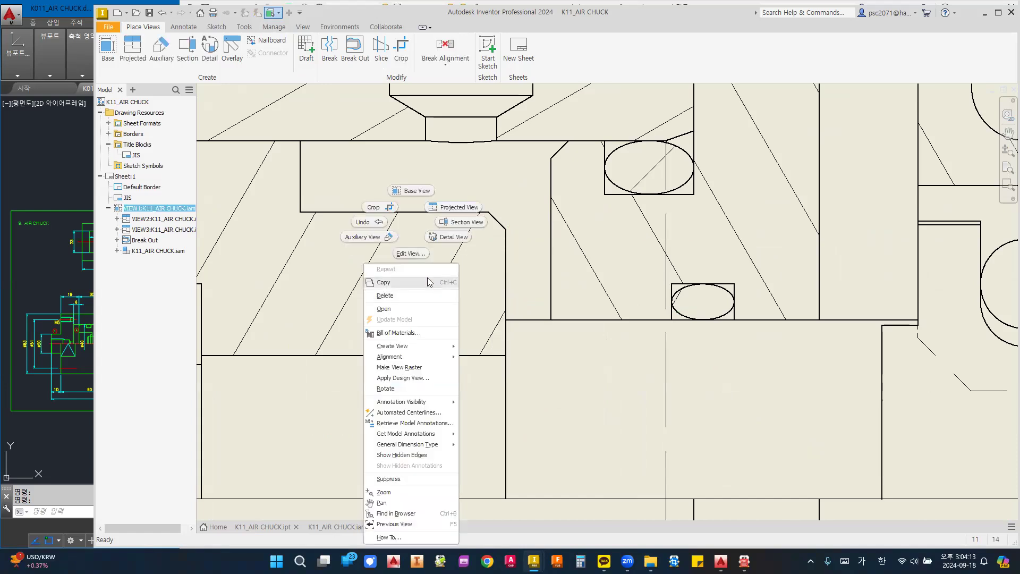
pyautogui.press('Escape')
pyautogui.press('Escape')
pyautogui.rightClick(418, 278)
pyautogui.click(433, 306)
# - Hide the chamfer edge and the dashed shoulder edge crossing the hatched rear boss of the cylinder body
pyautogui.scroll(-5, 600, 314)
pyautogui.moveTo(581, 454); pyautogui.dragTo(586, 379, button='middle')
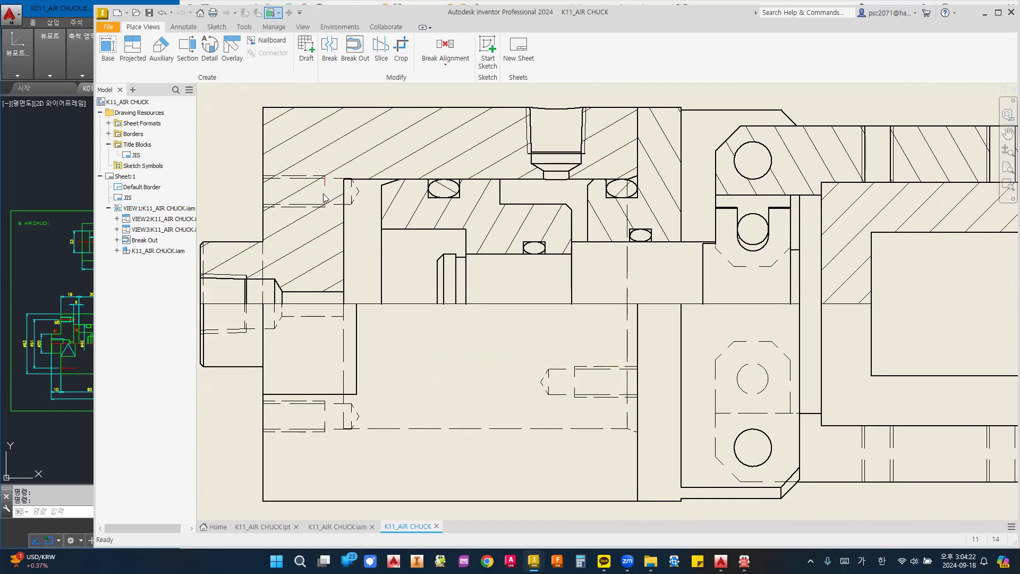
pyautogui.scroll(3, 288, 321)
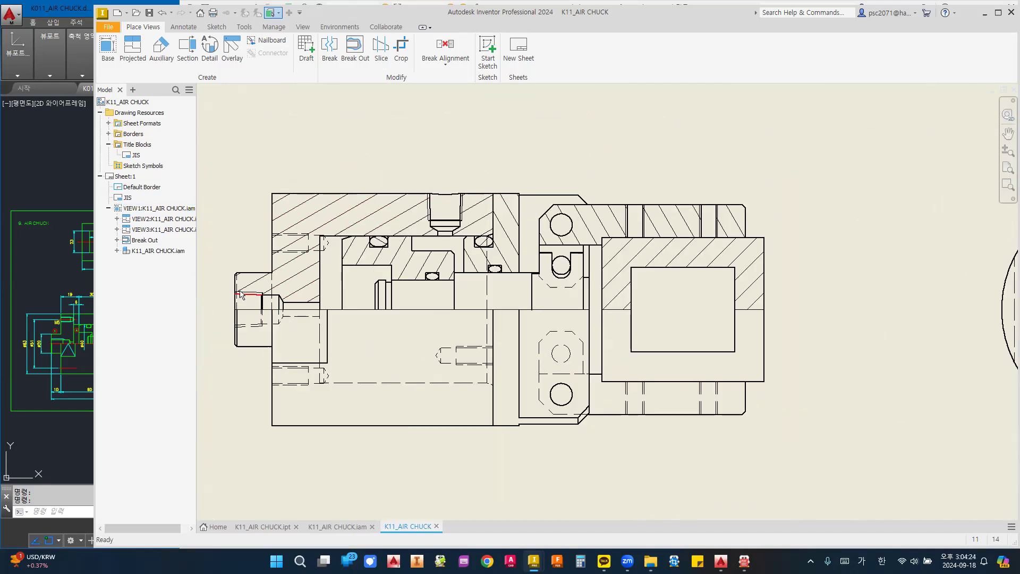
pyautogui.scroll(-5, 239, 293)
pyautogui.rightClick(233, 280)
pyautogui.click(249, 310)
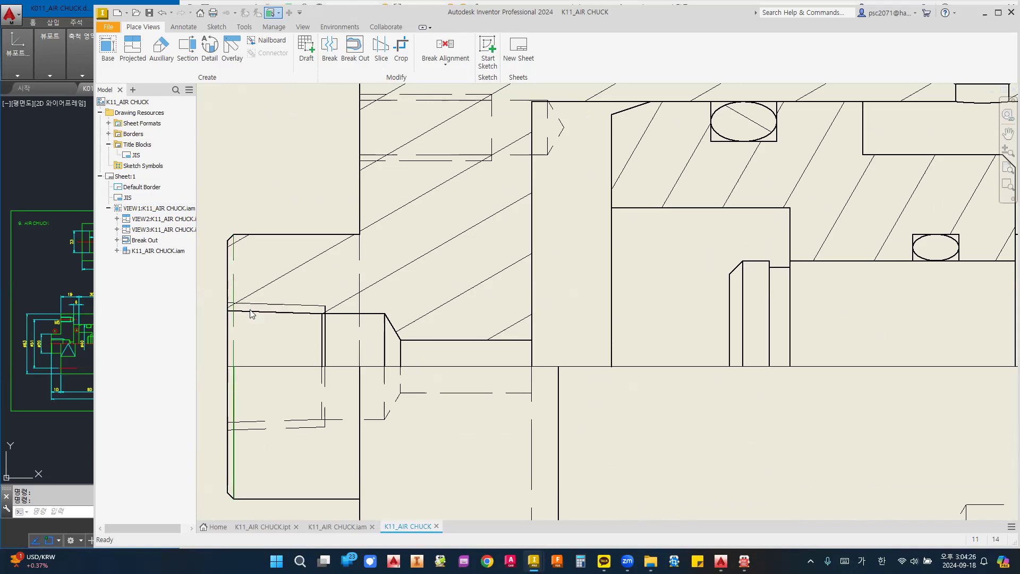
pyautogui.rightClick(362, 265)
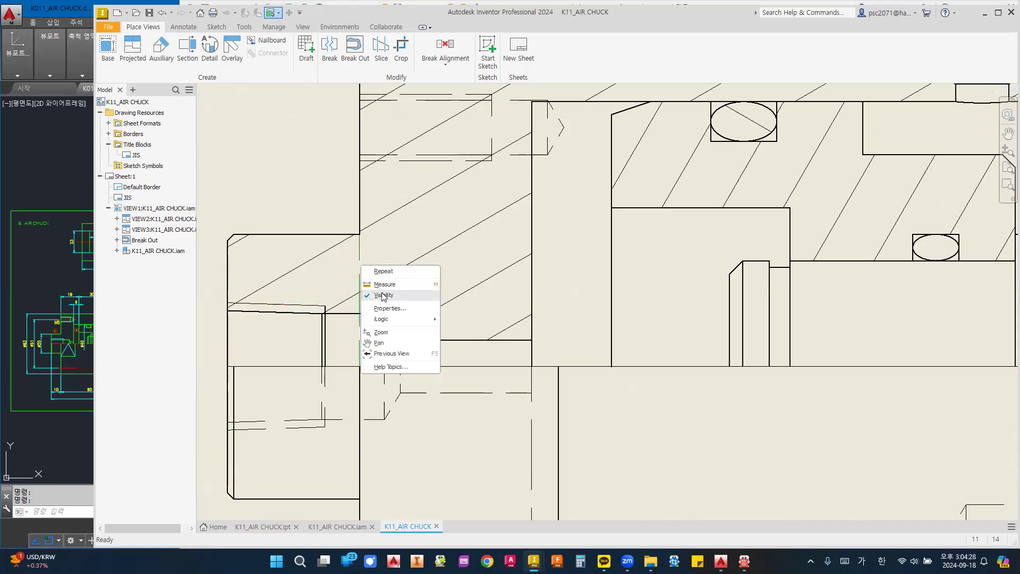
pyautogui.click(378, 294)
# - Hide the horizontal break-out boundary line segments along the axis across the whole front view
pyautogui.scroll(5, 375, 289)
pyautogui.moveTo(536, 311); pyautogui.dragTo(432, 312, button='middle')
pyautogui.moveTo(629, 370); pyautogui.dragTo(435, 388, button='middle')
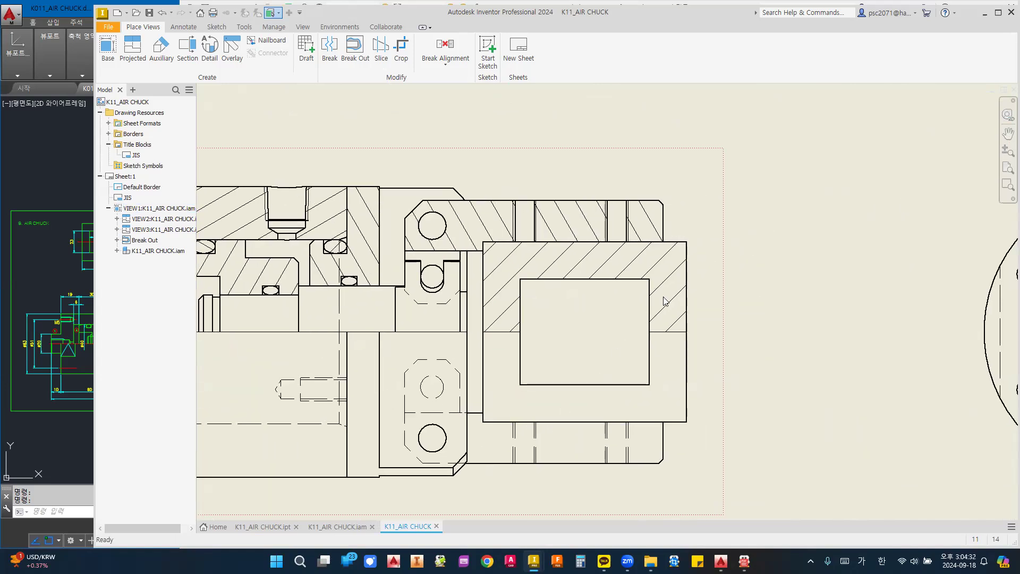
pyautogui.moveTo(473, 336); pyautogui.dragTo(689, 335, button='middle')
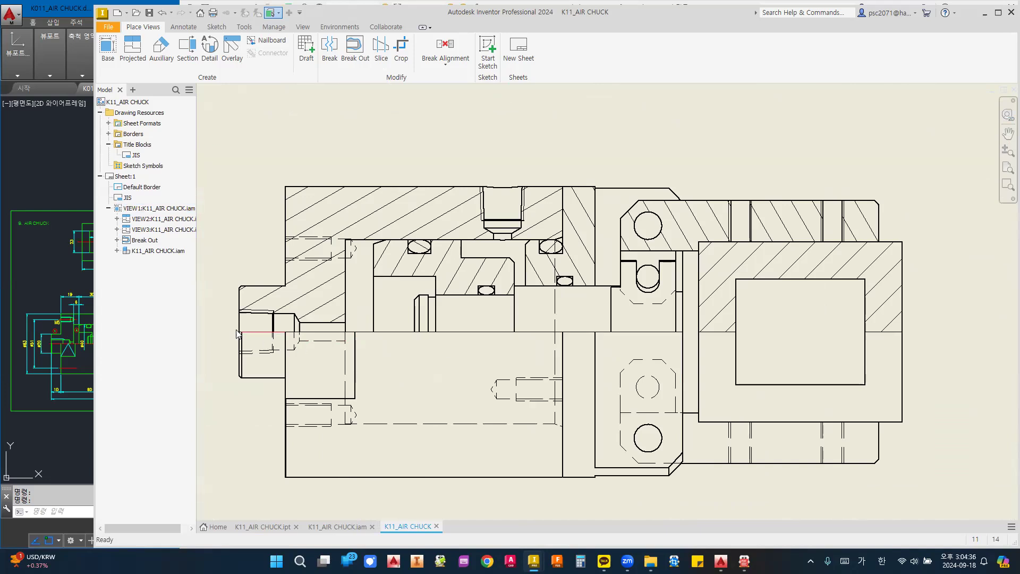
pyautogui.moveTo(226, 328); pyautogui.dragTo(920, 340)
pyautogui.rightClick(920, 340)
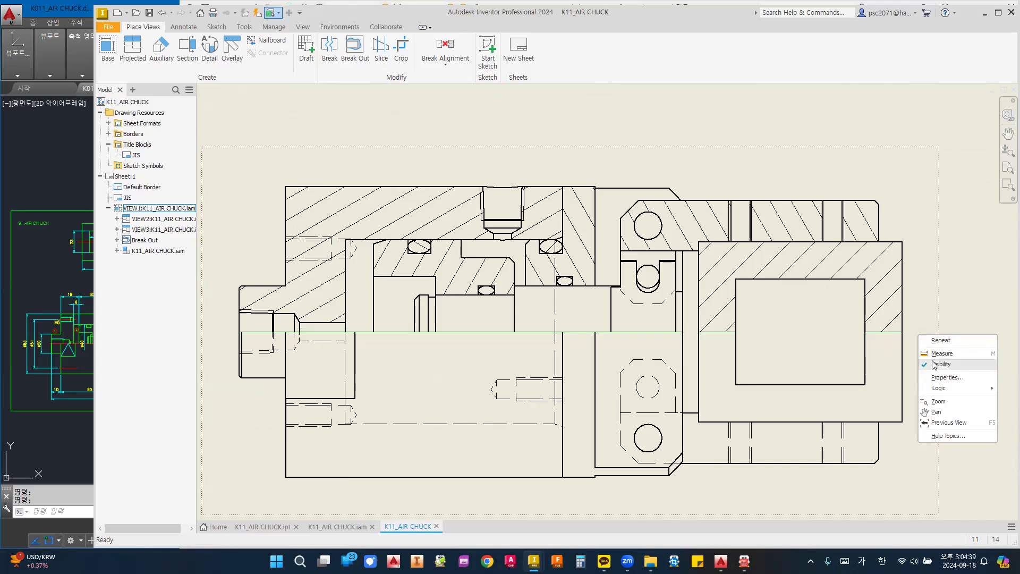
pyautogui.click(935, 359)
# - Add a centerline bisector between the upper and lower outer edges of the cylinder body
pyautogui.scroll(-2, 640, 325)
pyautogui.moveTo(563, 276); pyautogui.dragTo(540, 269, button='middle')
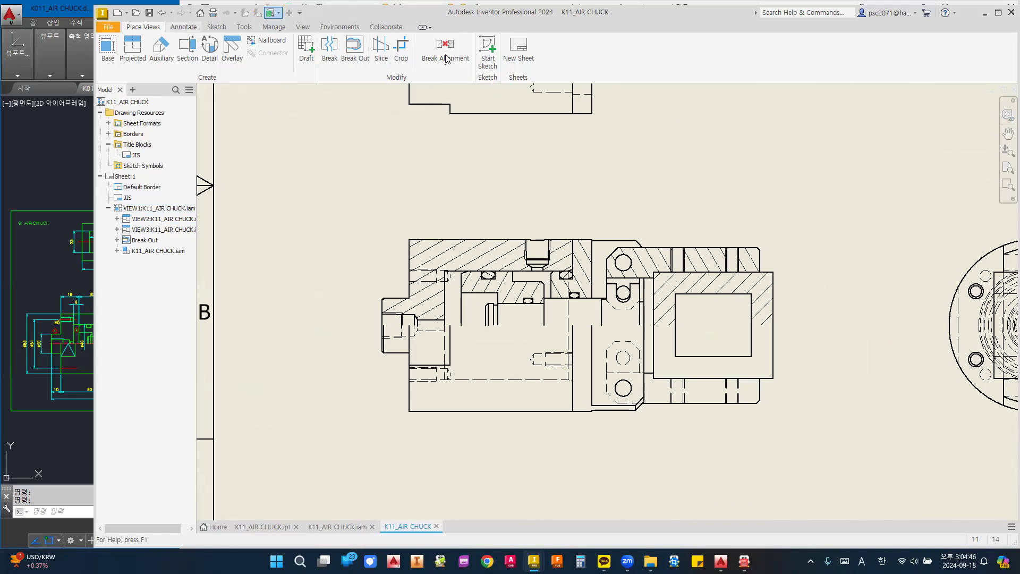
pyautogui.click(544, 52)
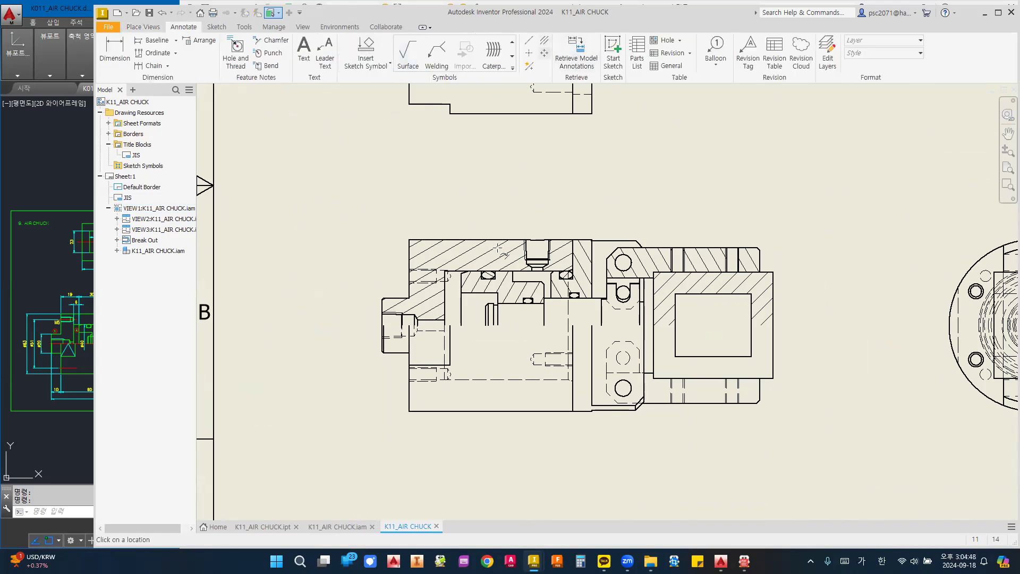
pyautogui.click(494, 240)
pyautogui.click(471, 410)
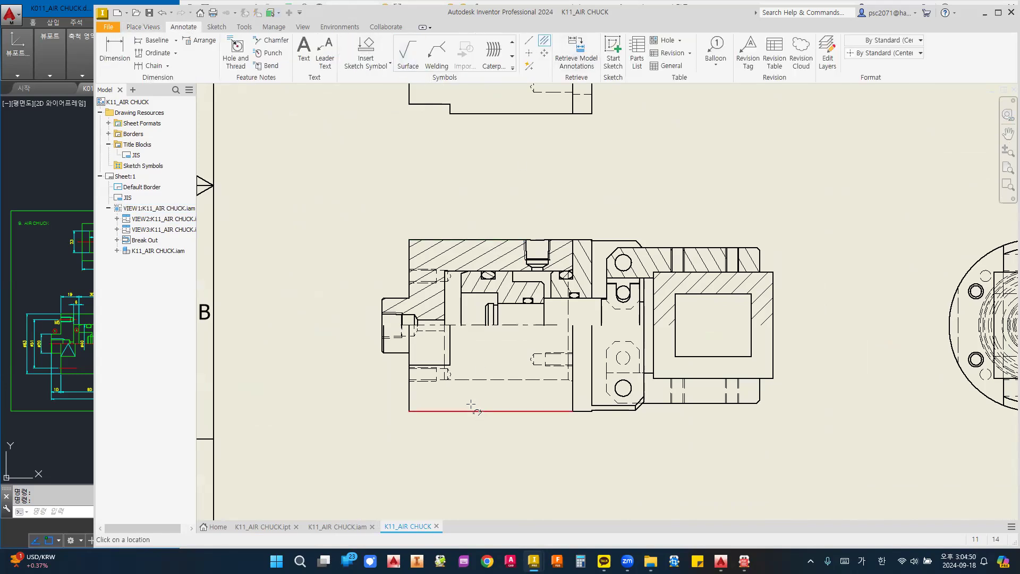
# - Extend both ends of the horizontal centerline slightly past the rear boss and the block between the jaws
pyautogui.scroll(5, 403, 327)
pyautogui.moveTo(305, 310); pyautogui.dragTo(304, 309)
pyautogui.scroll(-4, 375, 318)
pyautogui.moveTo(577, 315); pyautogui.dragTo(846, 319)
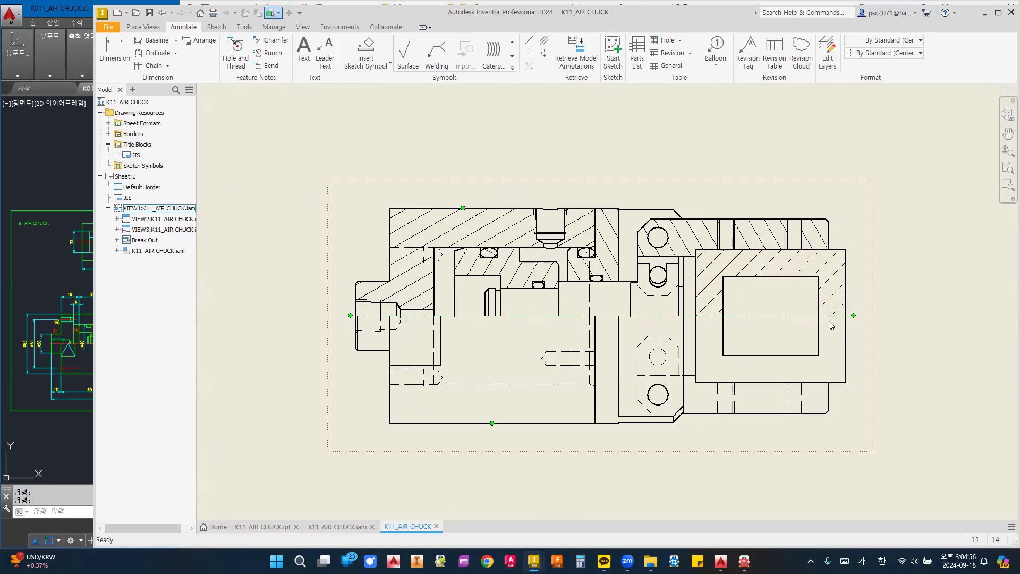
pyautogui.scroll(3, 845, 298)
pyautogui.scroll(-2, 858, 275)
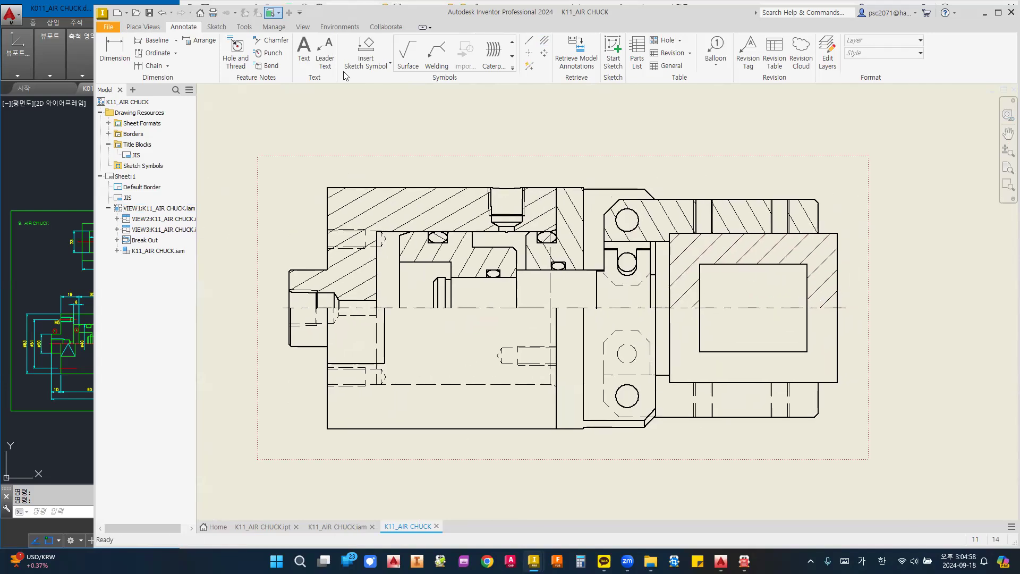
# - Set selection to Part Priority and set the section participation of the block between the jaws to None in the front view
pyautogui.click(278, 12)
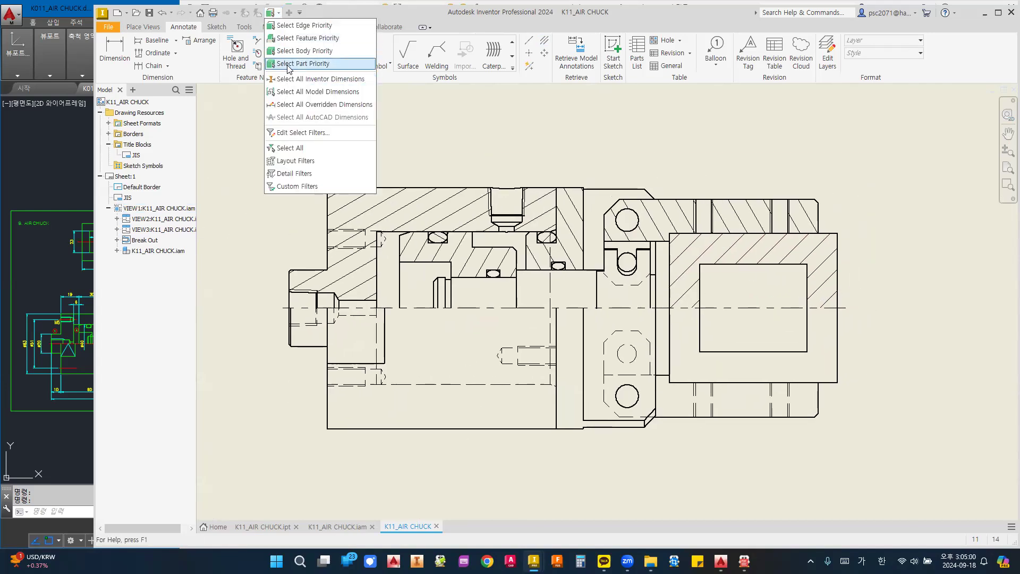
pyautogui.click(298, 63)
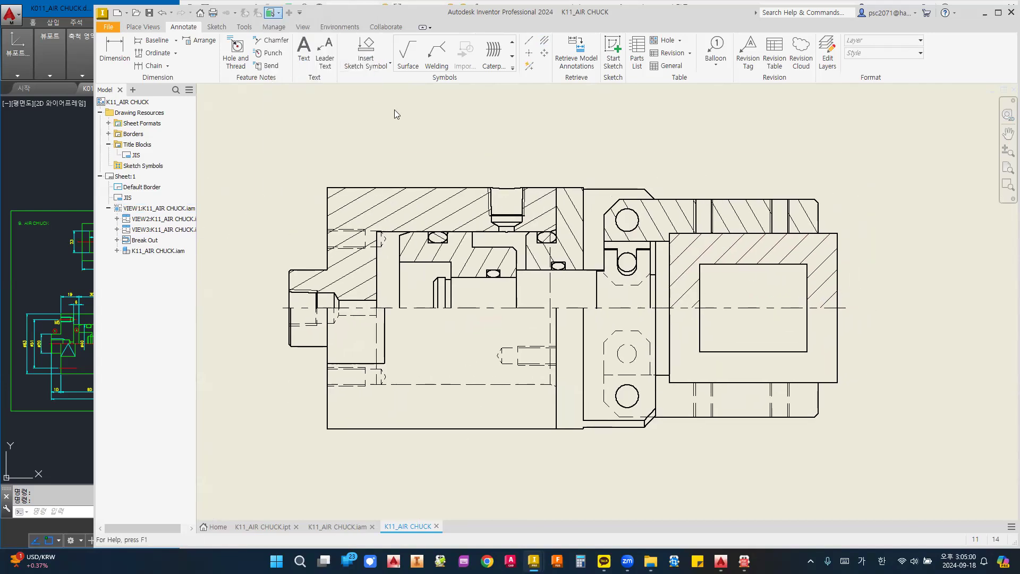
pyautogui.rightClick(840, 251)
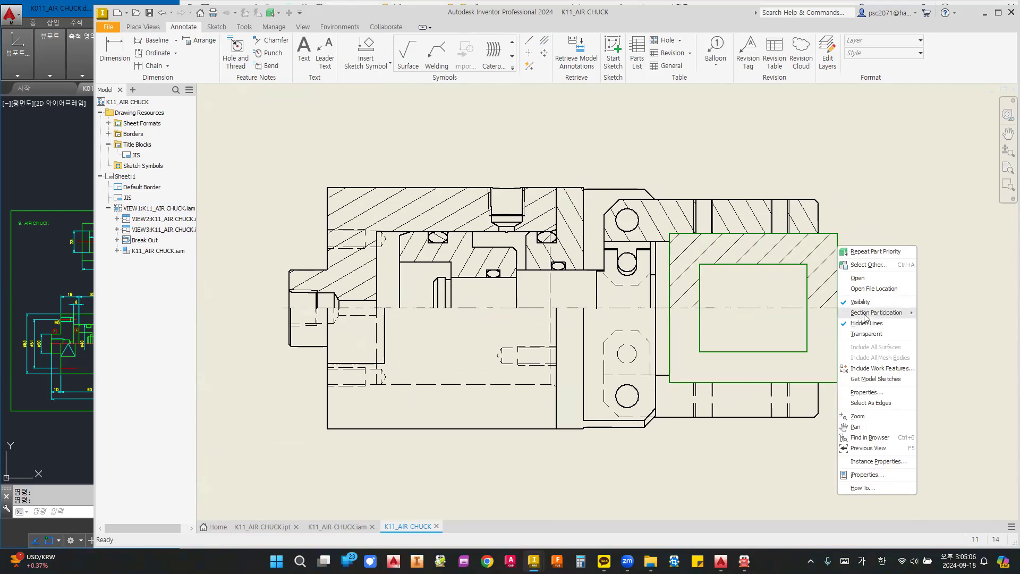
pyautogui.moveTo(893, 312)
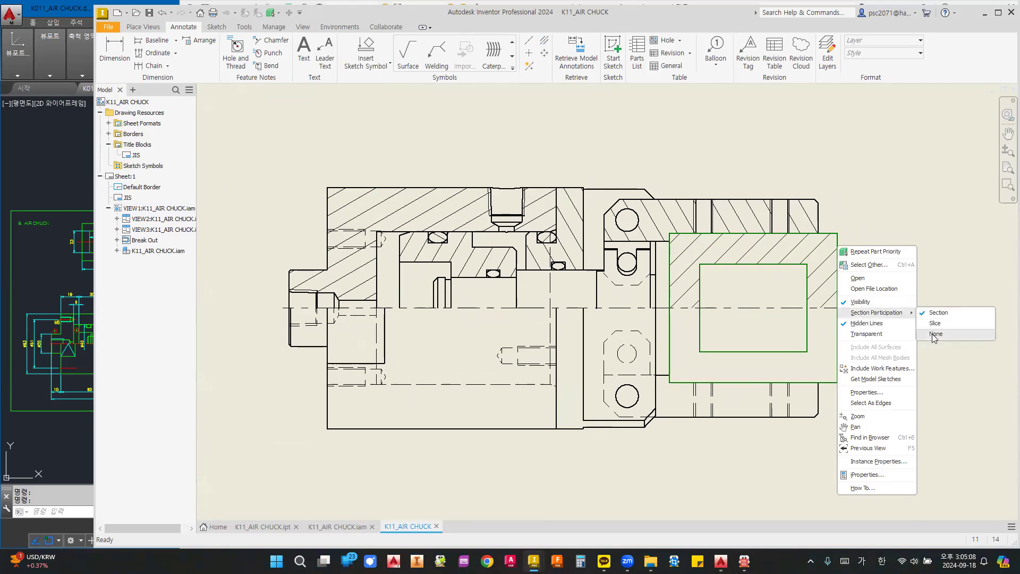
pyautogui.click(934, 334)
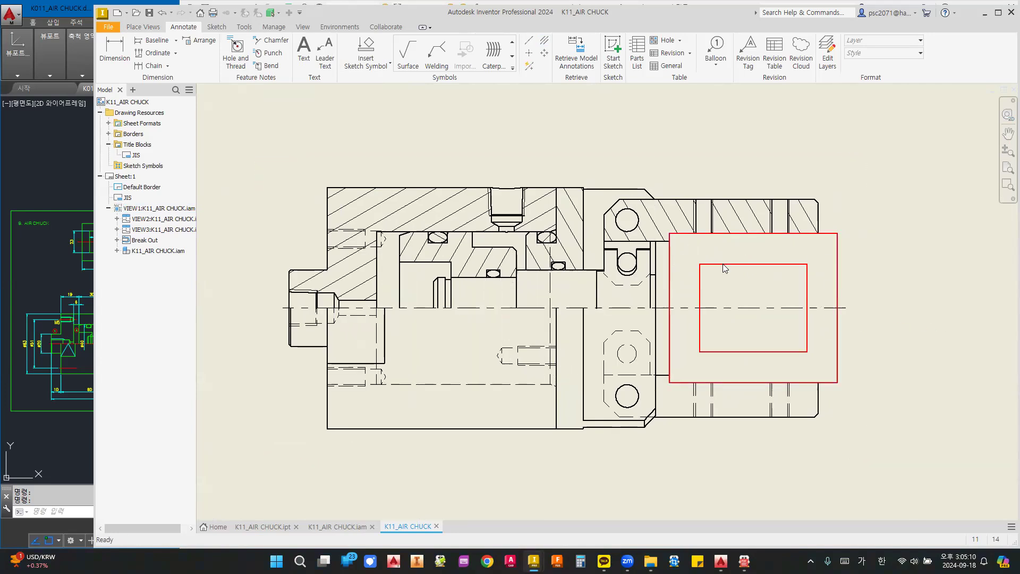
# - Override the by-layer line type of the block between the jaws with Double Dash Chain
pyautogui.rightClick(839, 260)
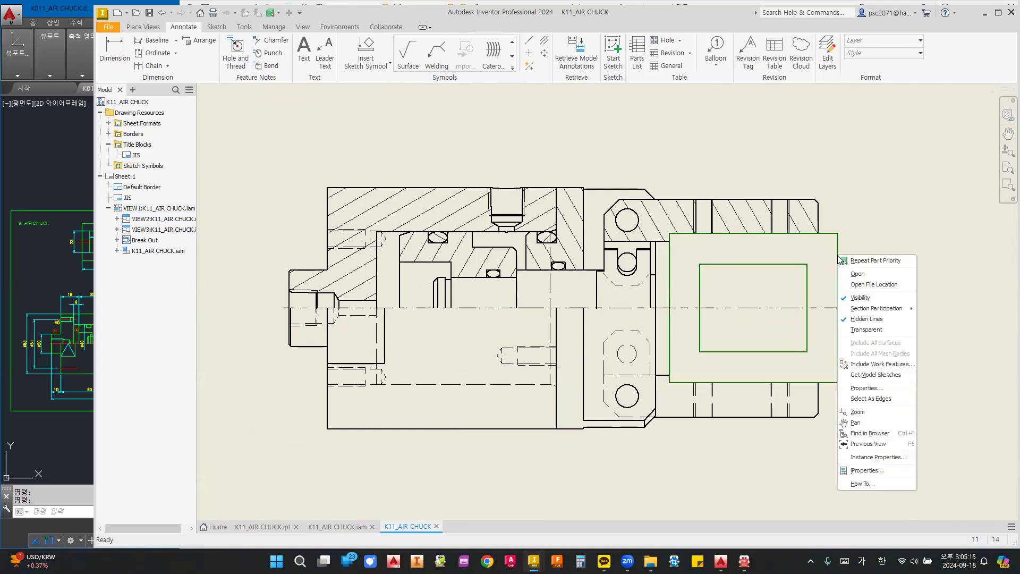
pyautogui.click(860, 391)
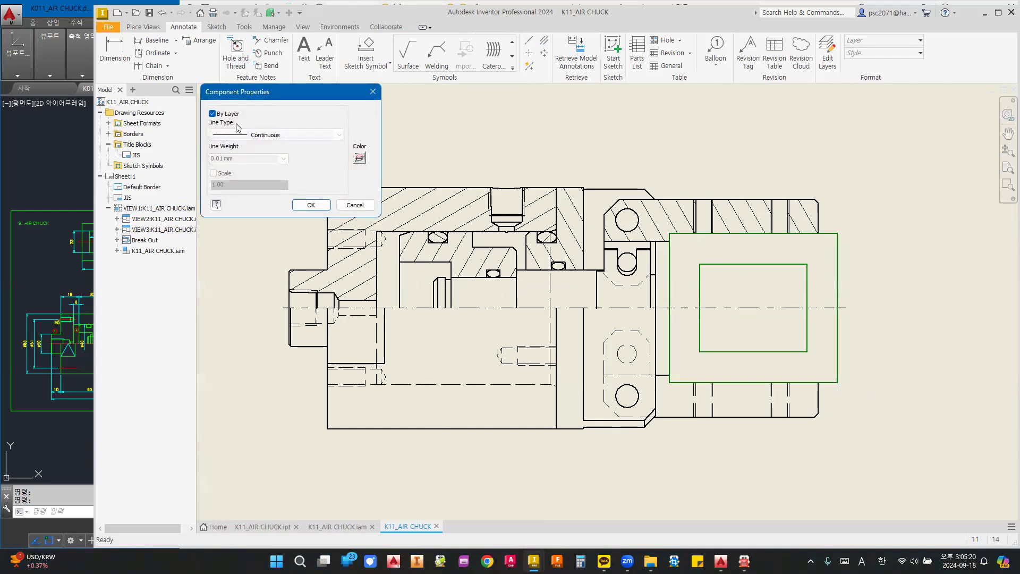
pyautogui.click(213, 113)
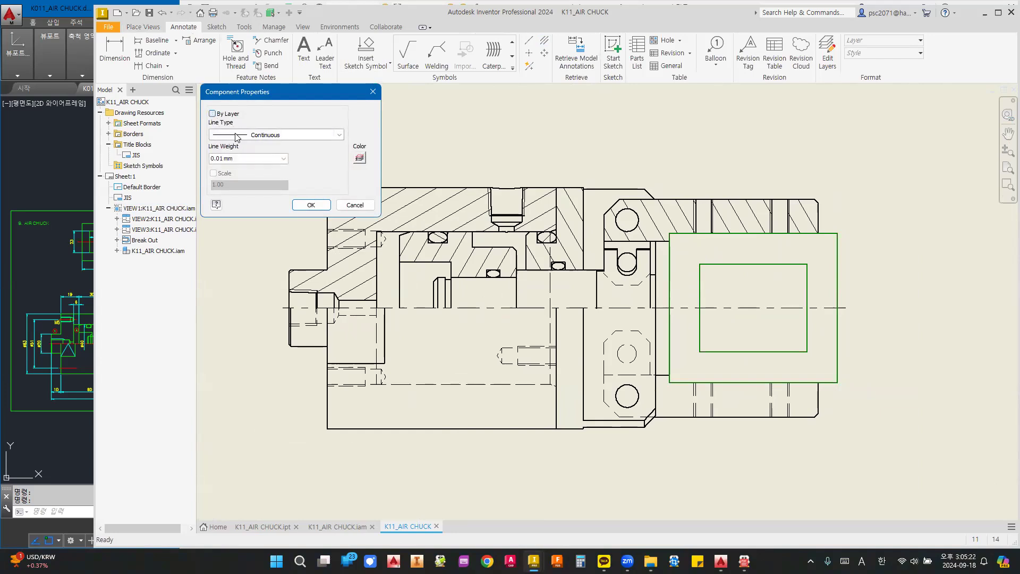
pyautogui.click(276, 135)
pyautogui.click(254, 214)
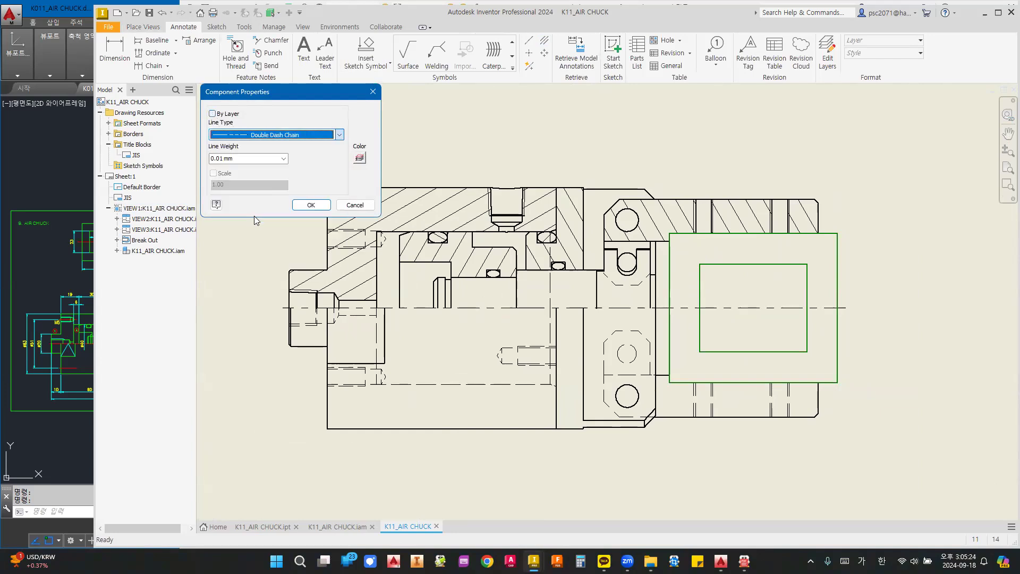
pyautogui.click(312, 205)
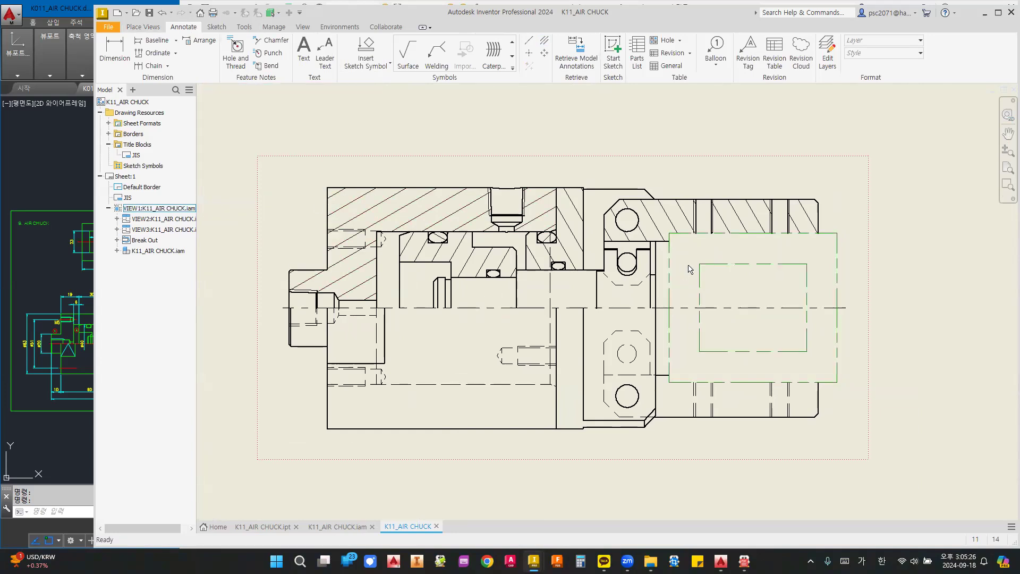
# - Undo the line type override on the block between the jaws
pyautogui.scroll(2, 721, 392)
pyautogui.scroll(-2, 721, 392)
pyautogui.scroll(3, 595, 382)
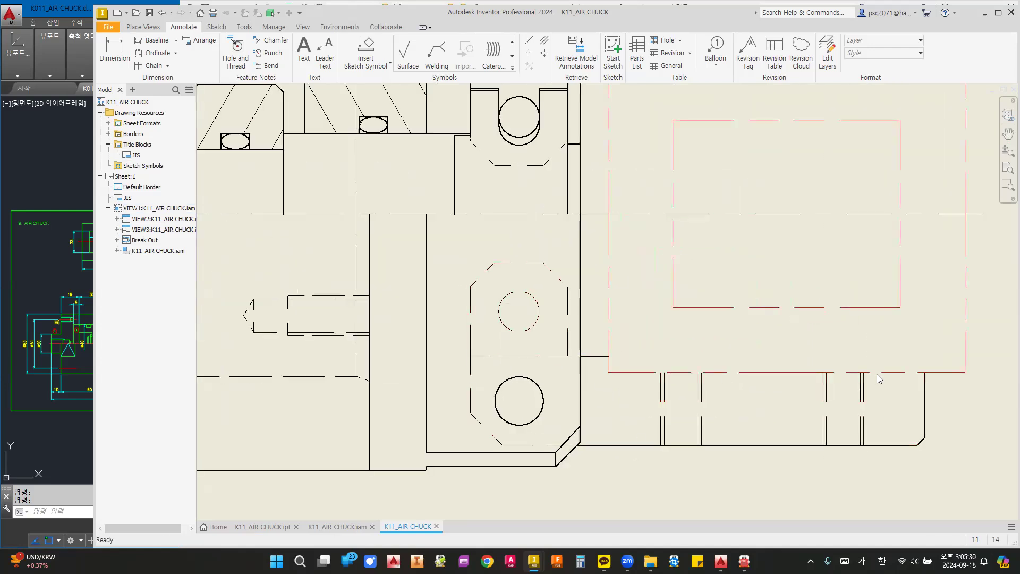
pyautogui.scroll(-3, 877, 378)
pyautogui.scroll(1, 685, 412)
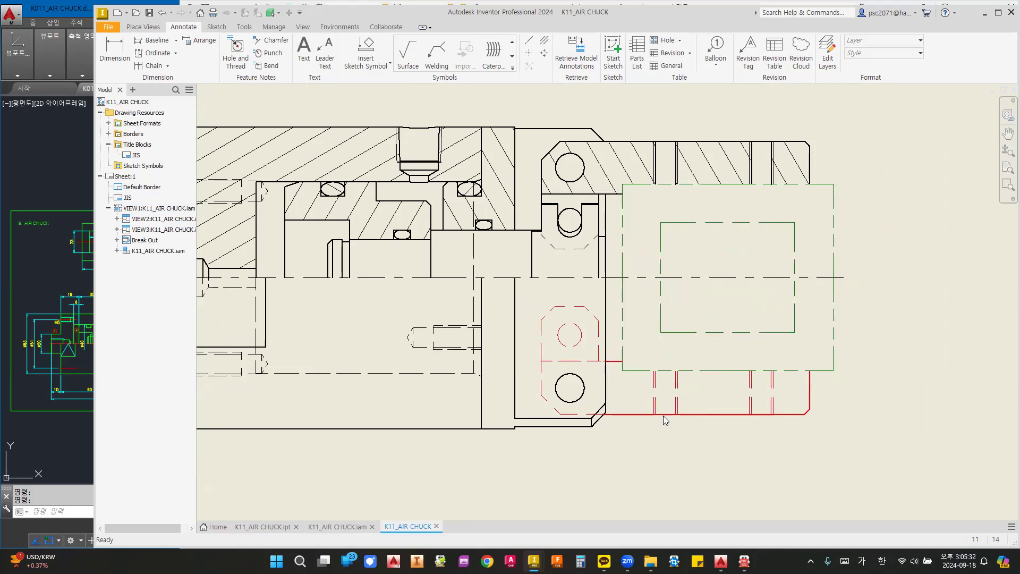
pyautogui.rightClick(663, 415)
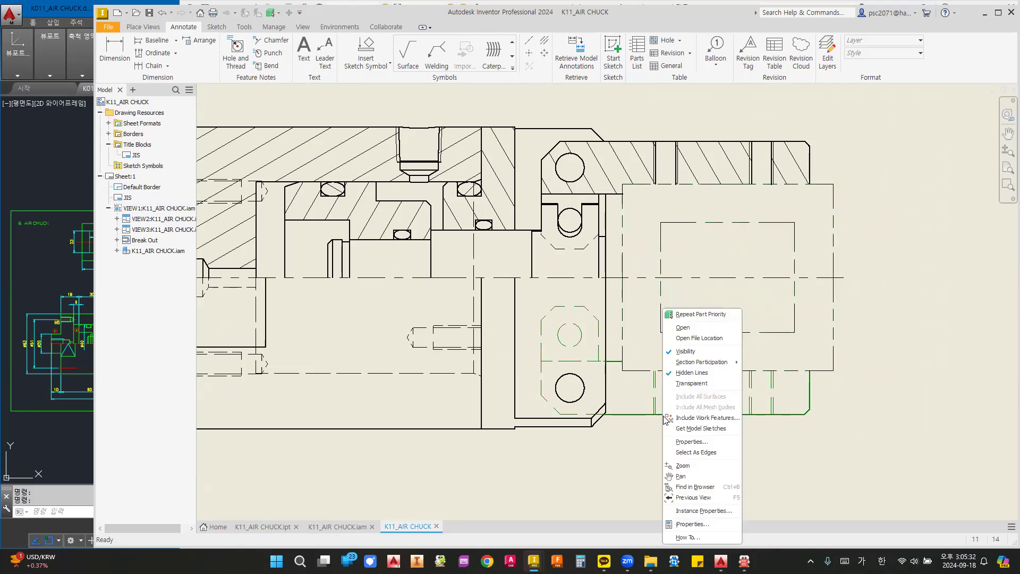
pyautogui.click(636, 379)
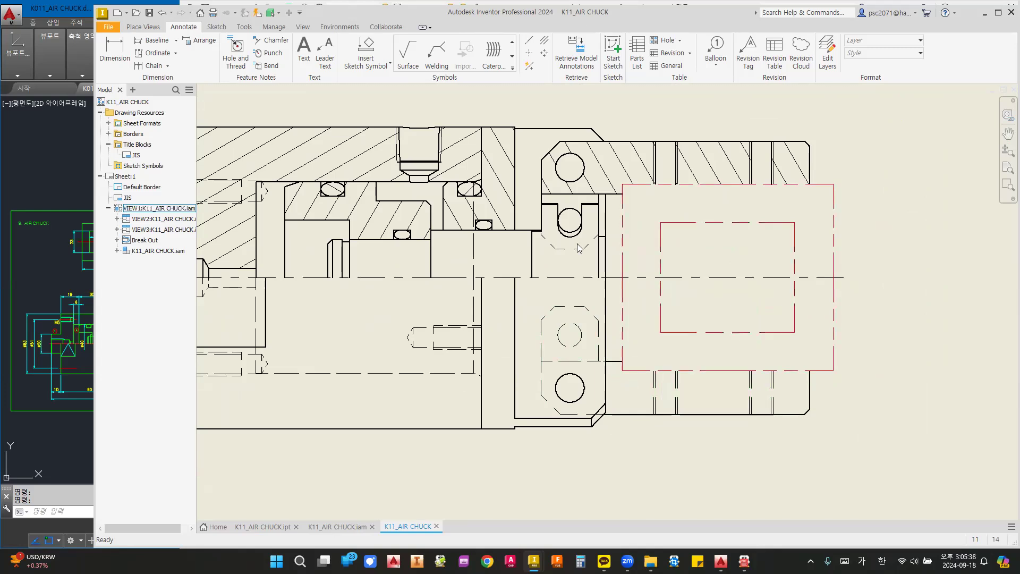
pyautogui.click(159, 13)
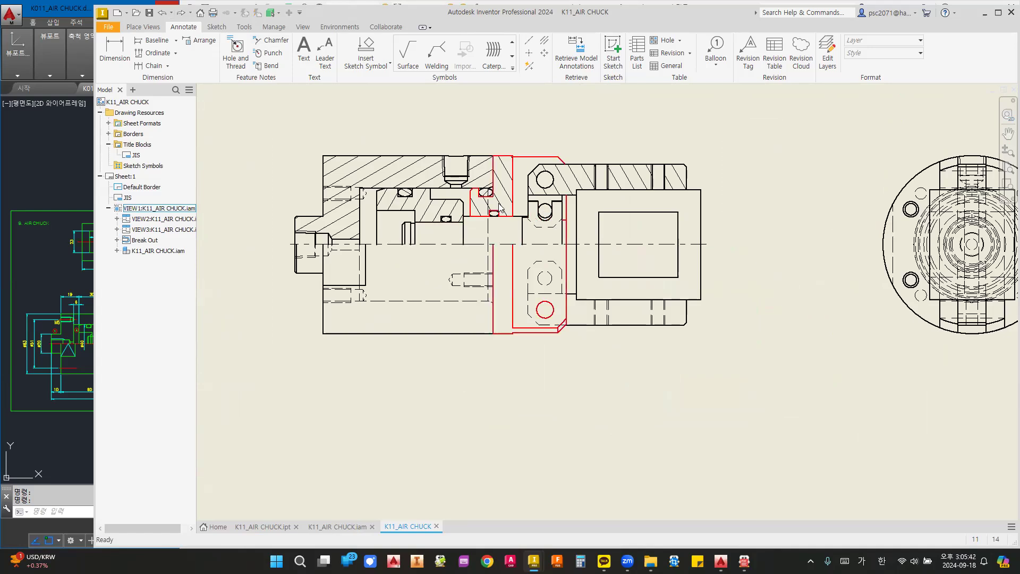
# - Examine the finished reference drawing J09_AIR CHUCK 완성.pdf to see how the top view is sectioned
pyautogui.moveTo(481, 105)
pyautogui.mouseDown(button='middle')
pyautogui.moveTo(462, 342)
pyautogui.moveTo(475, 397)
pyautogui.mouseUp(button='middle')
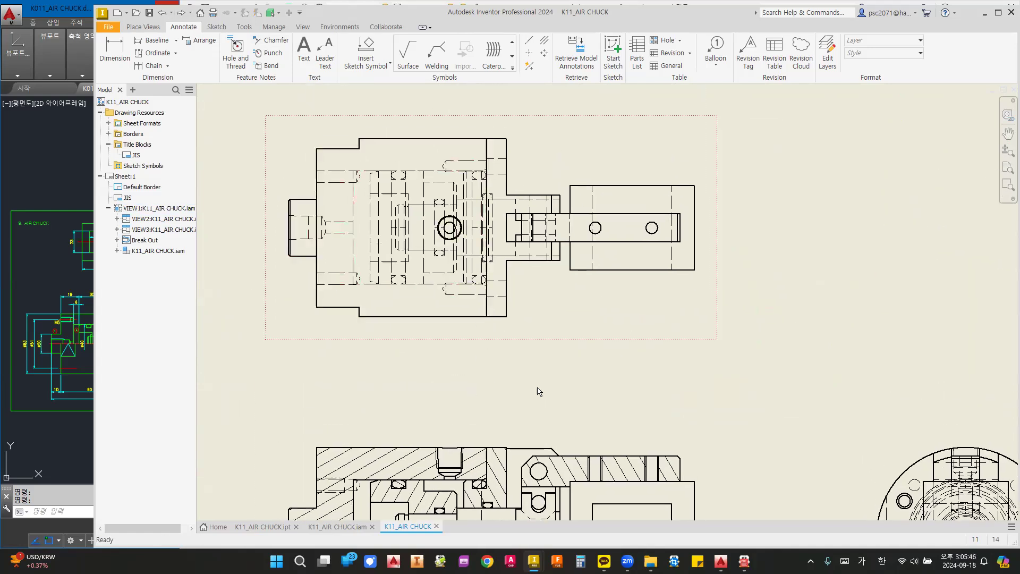
pyautogui.click(744, 559)
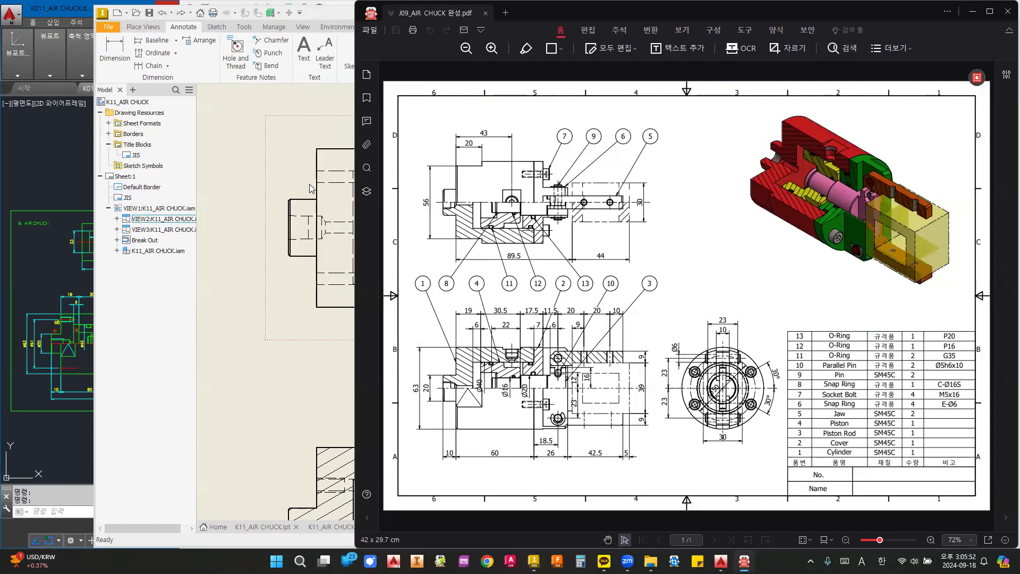
pyautogui.click(59, 159)
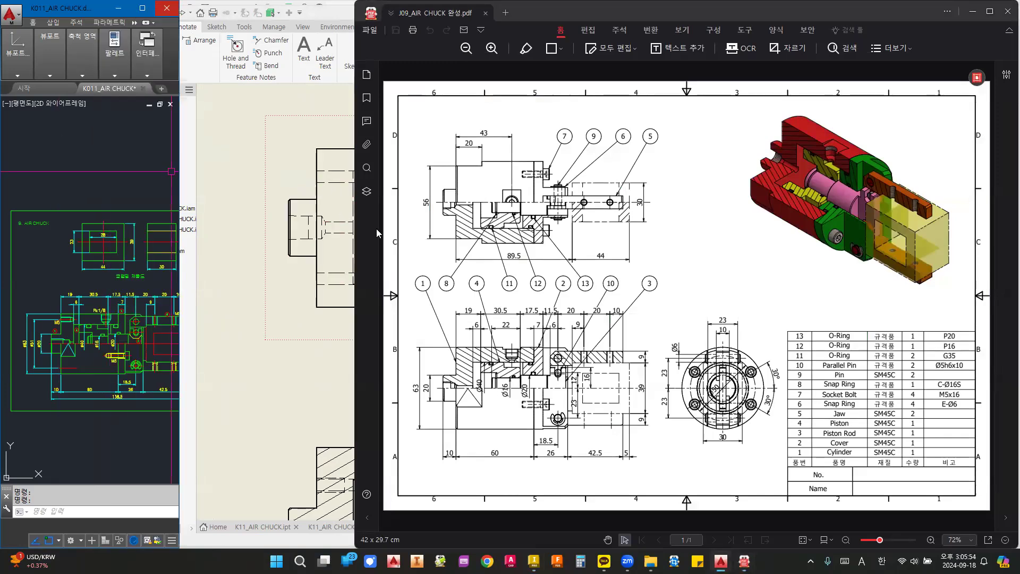
pyautogui.click(317, 259)
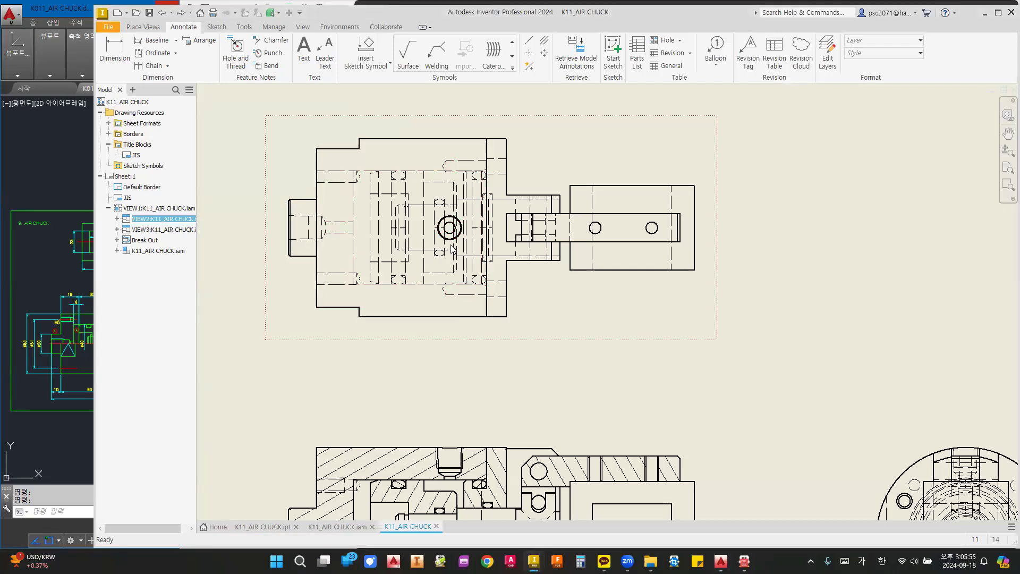
# - Start a sketch attached to the top view of the air chuck
pyautogui.scroll(-2, 508, 265)
pyautogui.moveTo(576, 291); pyautogui.dragTo(607, 296, button='middle')
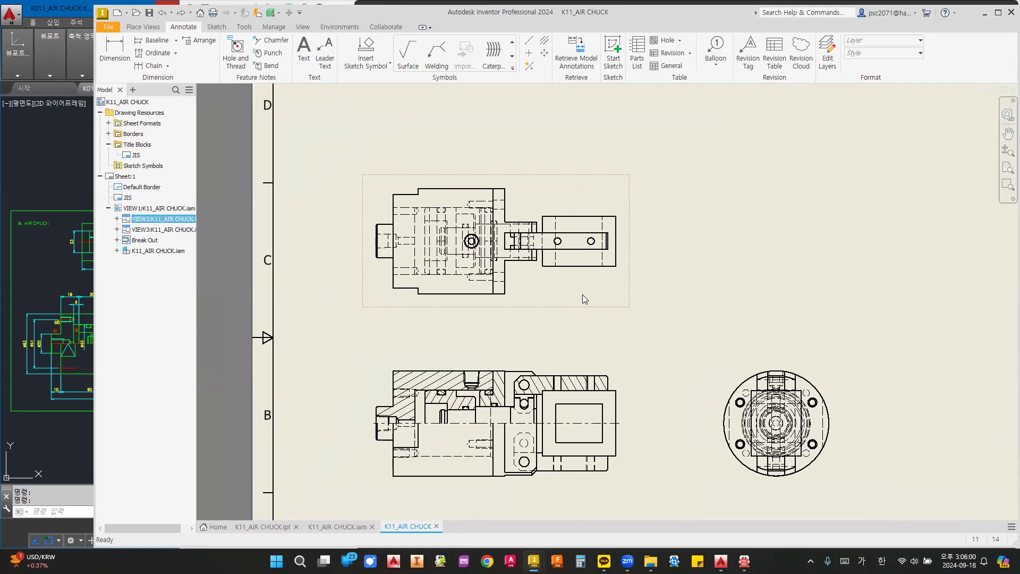
pyautogui.scroll(3, 549, 180)
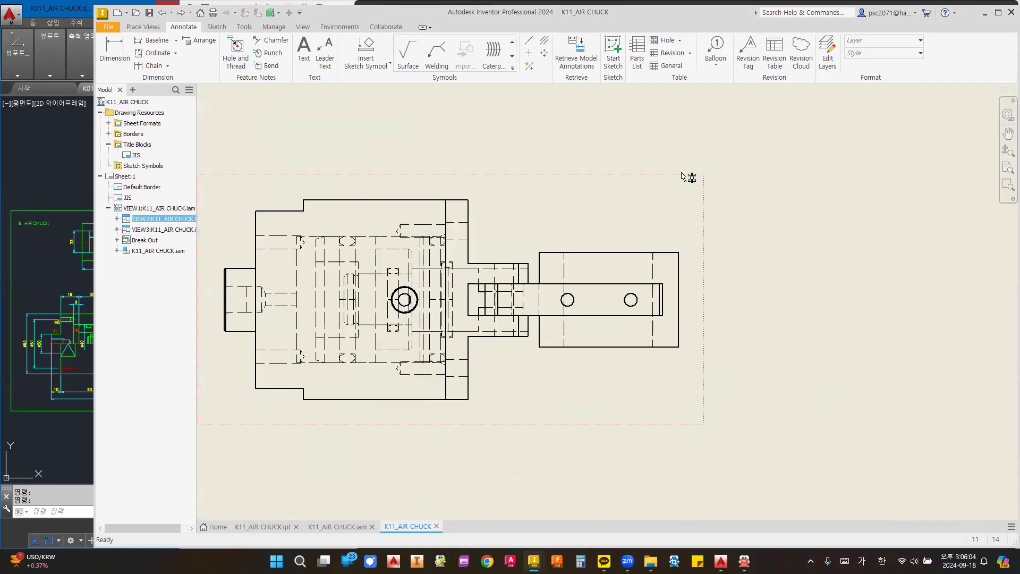
pyautogui.click(142, 27)
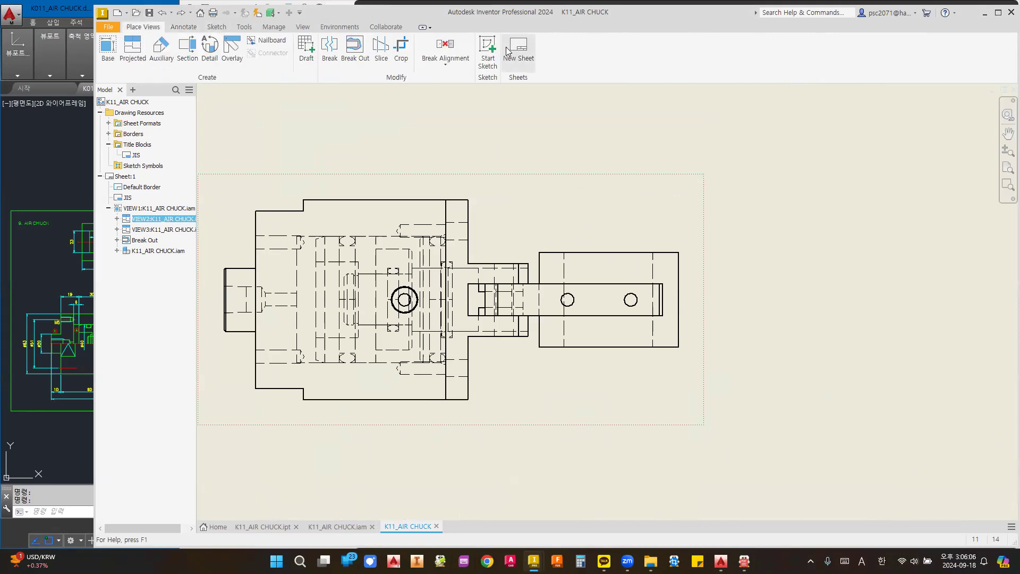
pyautogui.scroll(-3, 500, 188)
pyautogui.moveTo(504, 192); pyautogui.dragTo(575, 188, button='middle')
pyautogui.click(407, 174)
pyautogui.click(489, 47)
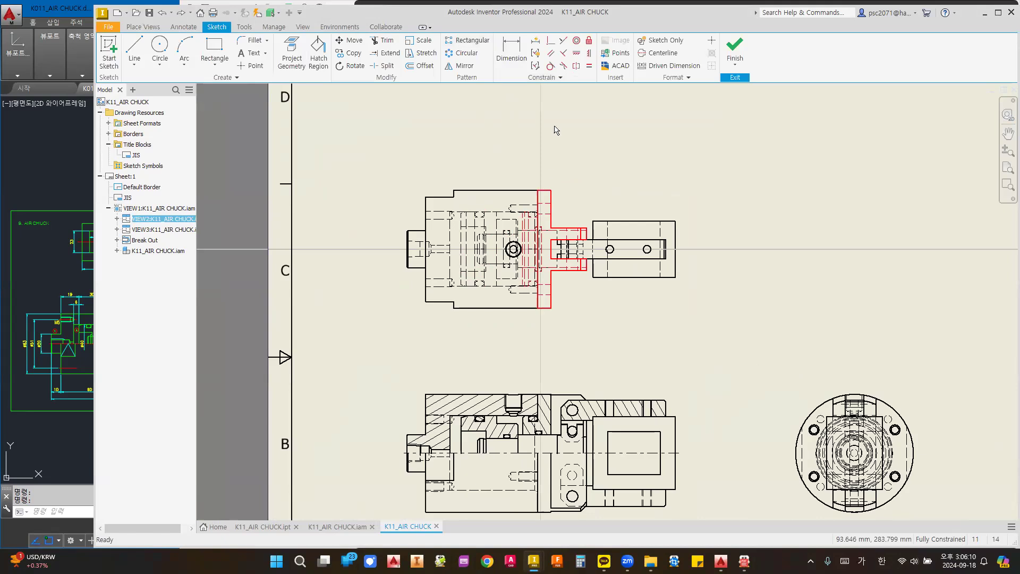
# - Project the cylinder body's geometry from the top view into the sketch
pyautogui.click(292, 56)
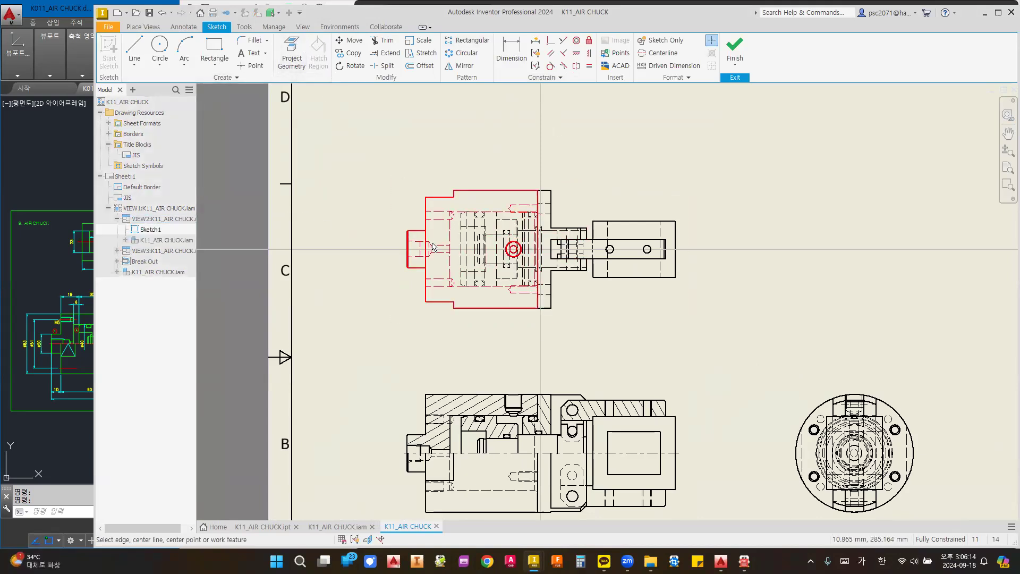
pyautogui.scroll(5, 431, 244)
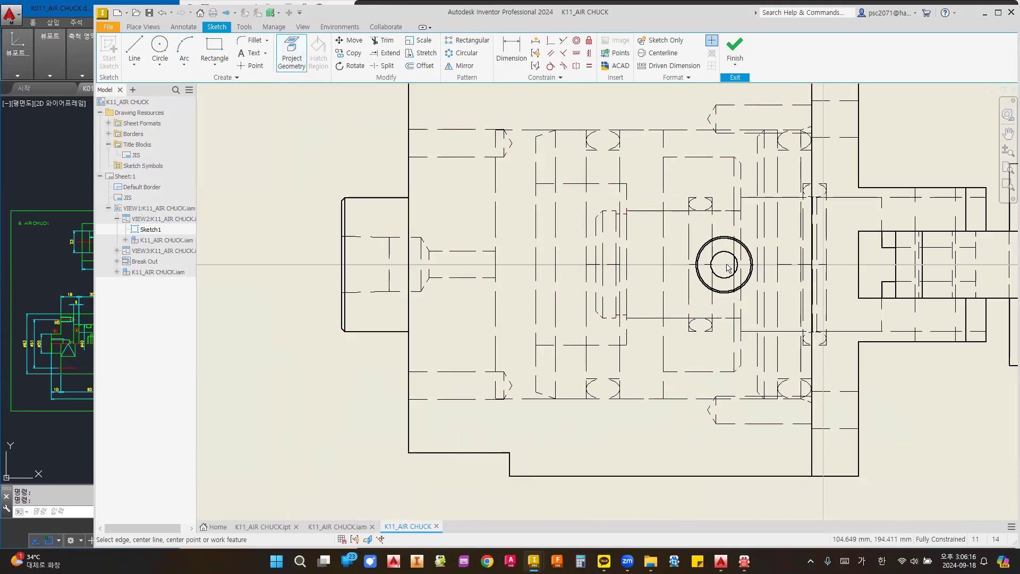
pyautogui.click(690, 268)
pyautogui.scroll(-4, 691, 266)
pyautogui.press('Escape')
pyautogui.scroll(-3, 420, 181)
pyautogui.scroll(4, 388, 158)
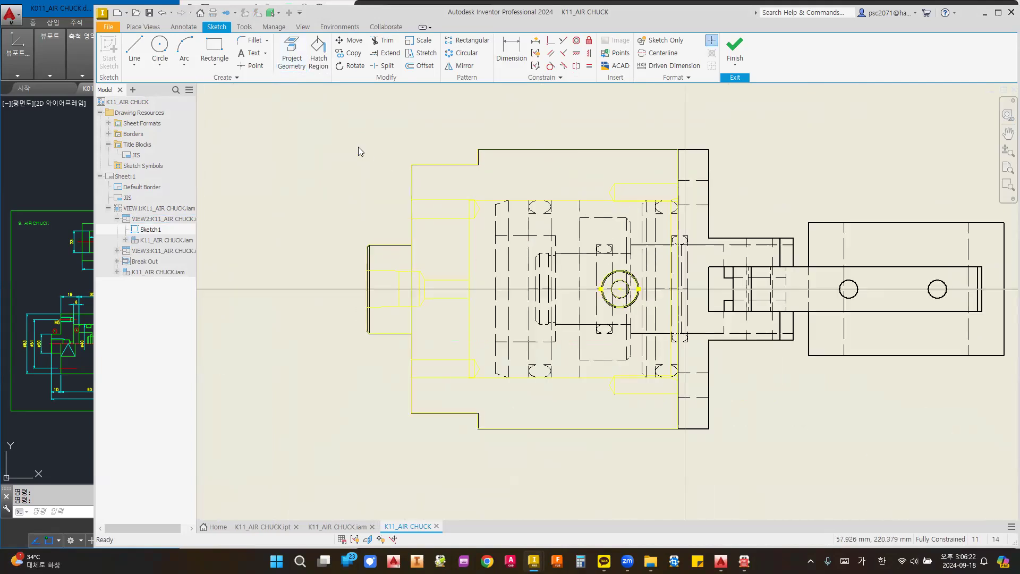
pyautogui.scroll(-3, 358, 146)
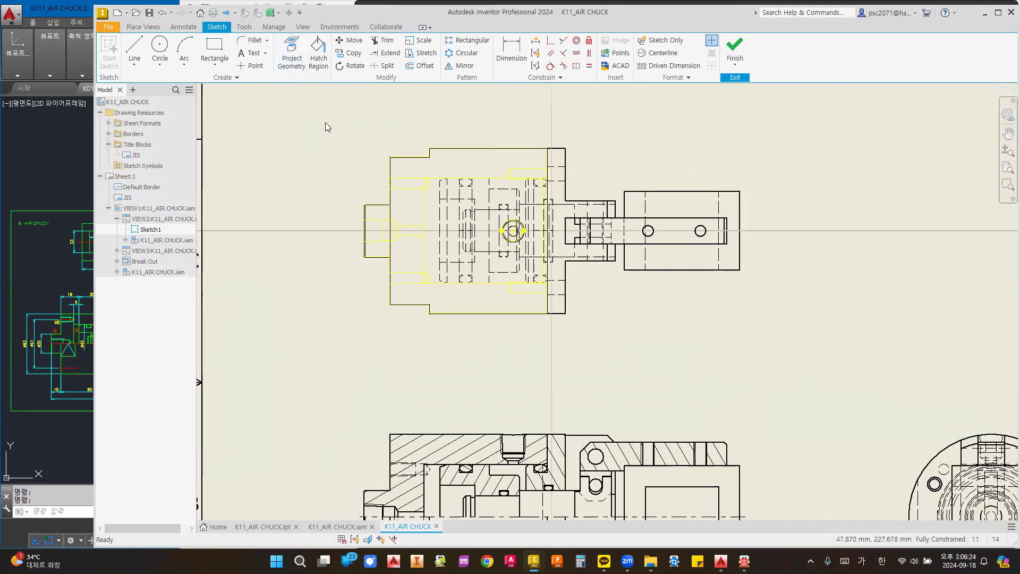
# - Draw a rectangle about 45 mm high from the horizontal axis around the lower half of the top view, and finish the sketch
pyautogui.click(214, 50)
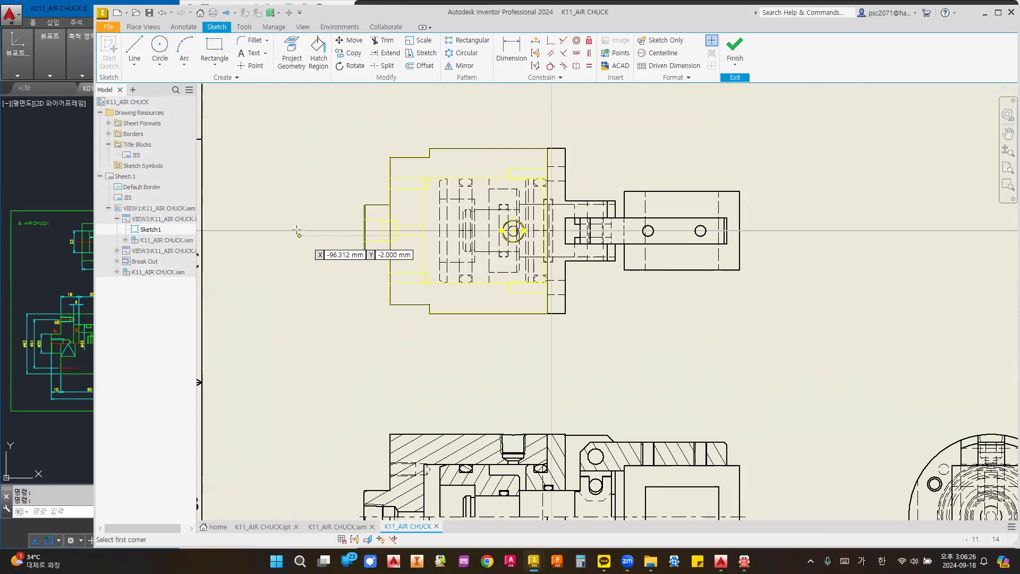
pyautogui.click(297, 230)
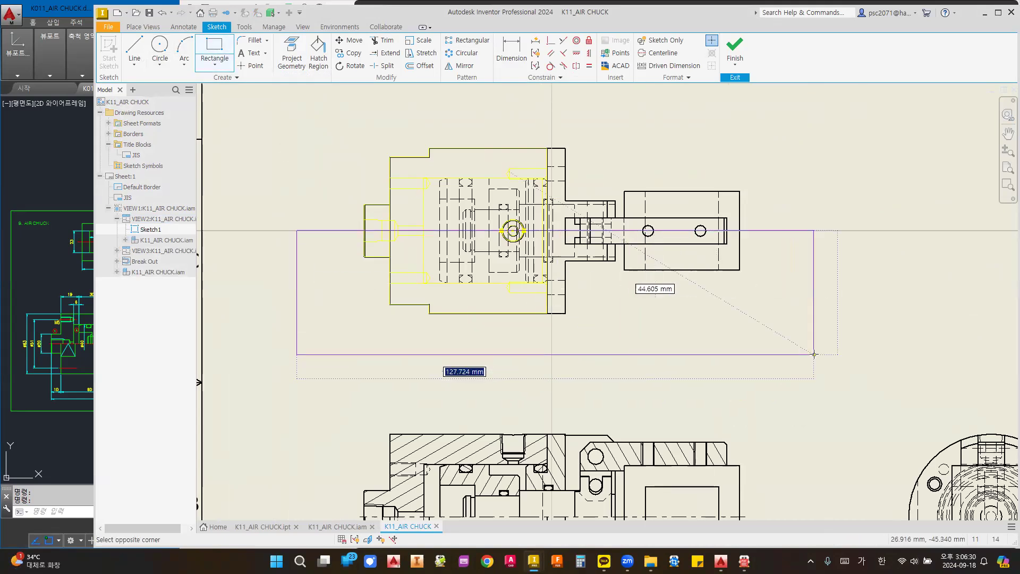
pyautogui.click(780, 356)
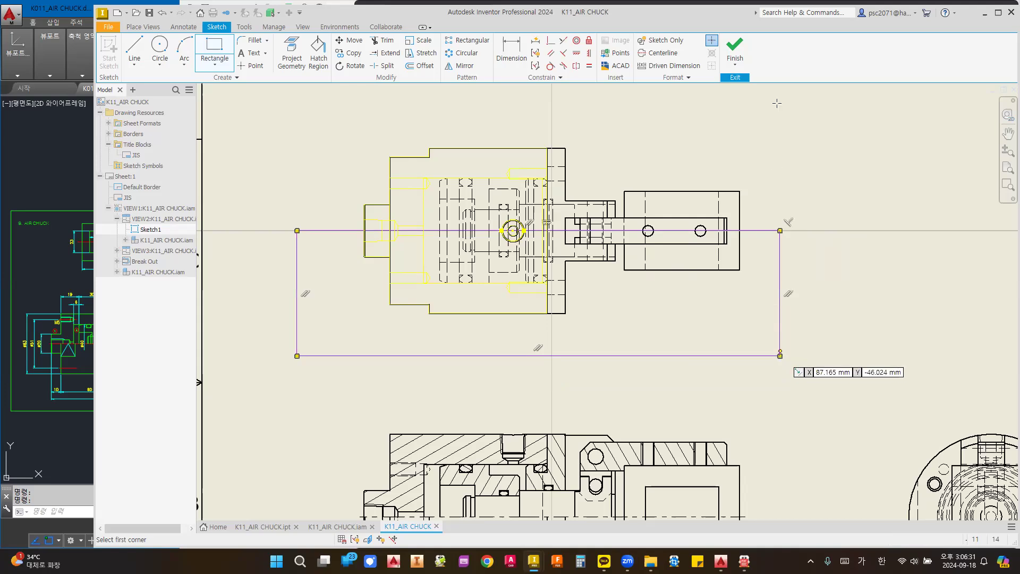
pyautogui.click(741, 52)
pyautogui.click(360, 47)
pyautogui.click(344, 293)
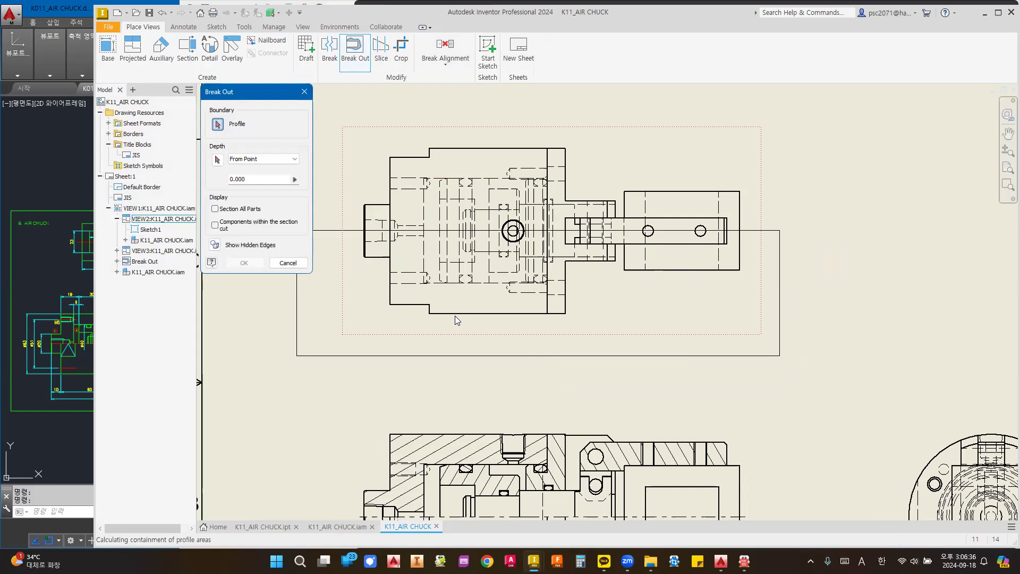
pyautogui.click(457, 314)
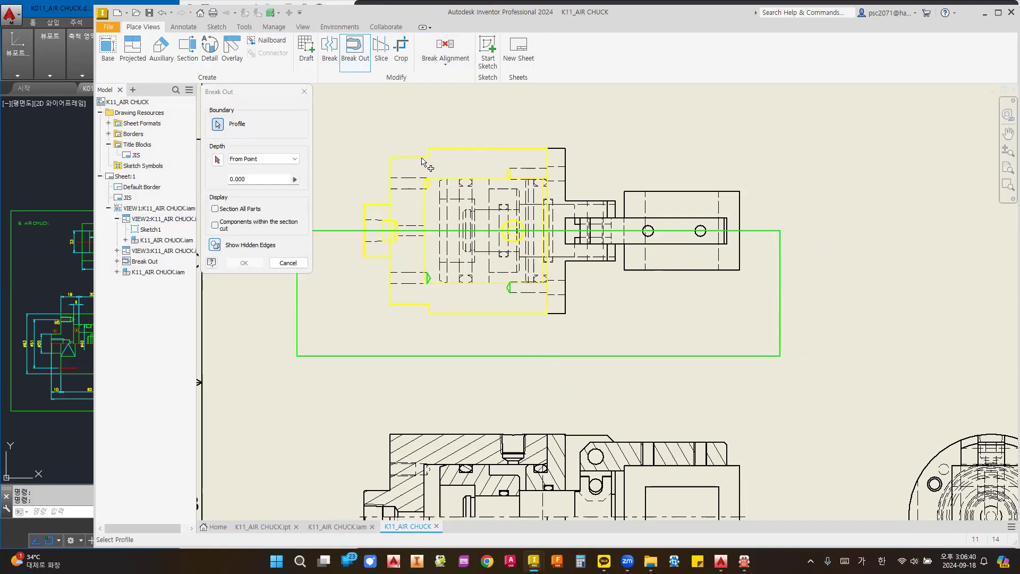
pyautogui.click(288, 263)
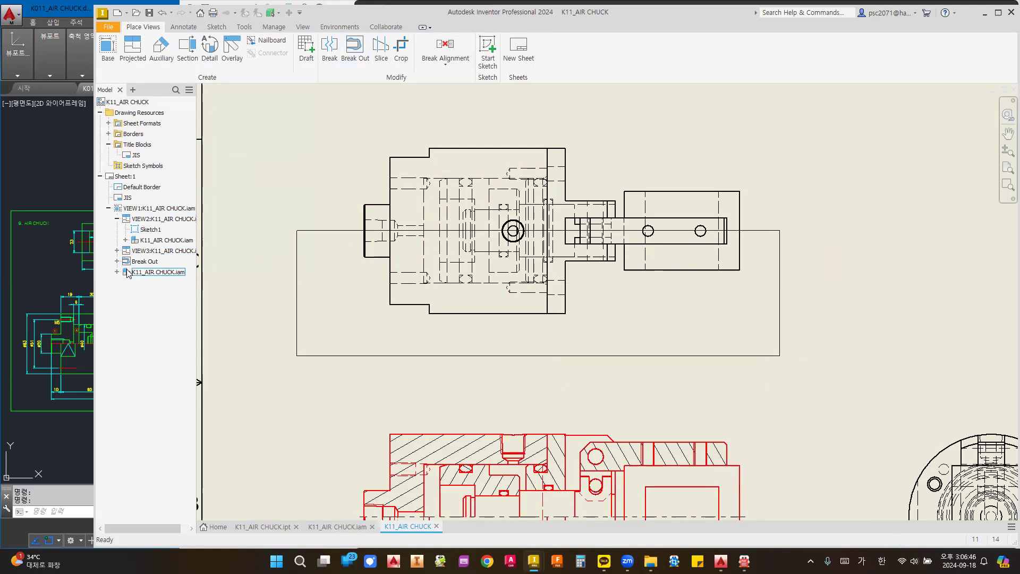
# - Edit the top view's sketch to delete the projected cylinder body geometry, keeping only the rectangle, and finish the sketch
pyautogui.doubleClick(367, 357)
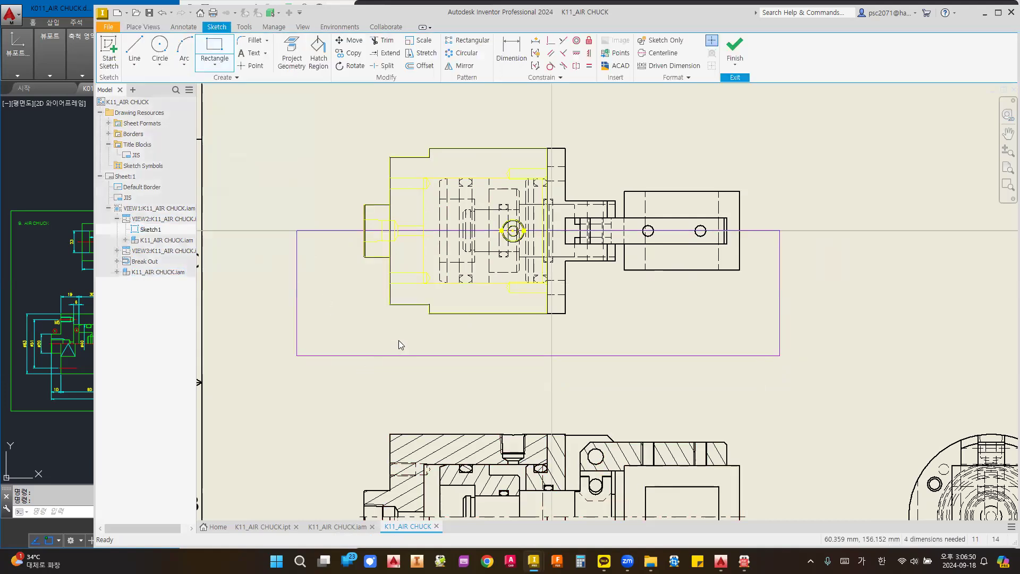
pyautogui.moveTo(323, 108); pyautogui.dragTo(598, 333)
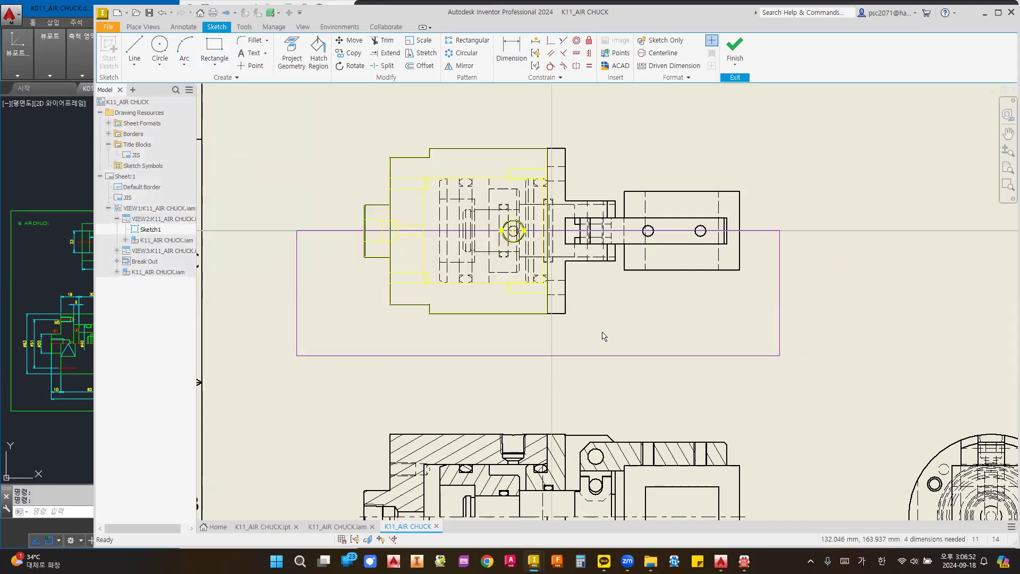
pyautogui.click(604, 336)
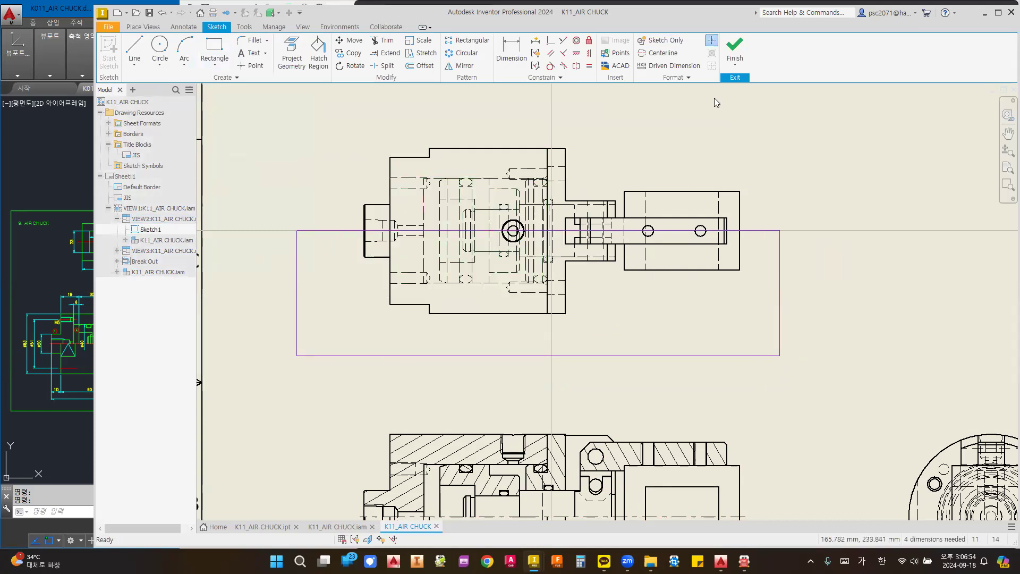
pyautogui.click(735, 51)
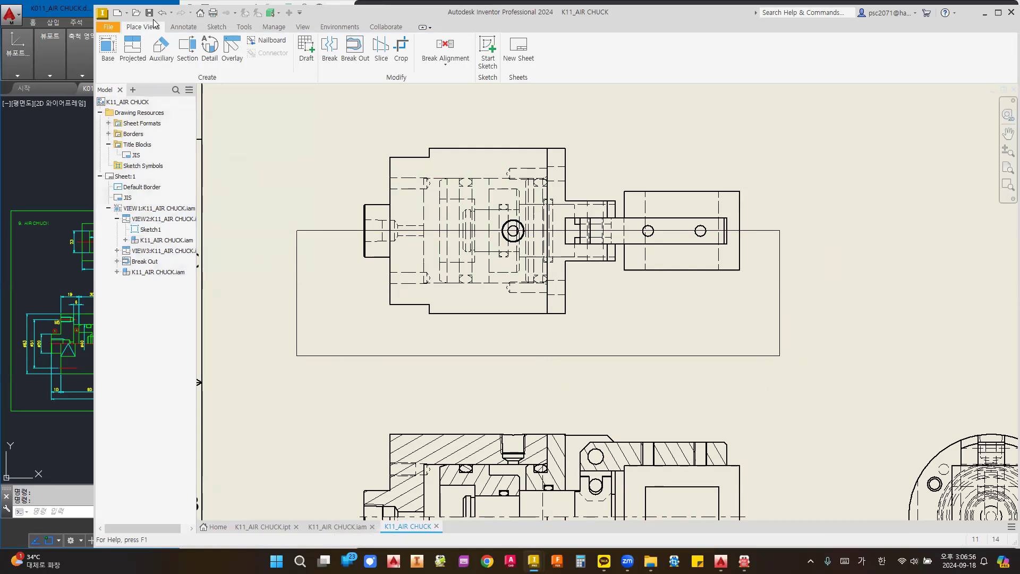
# - Create a break-out of the top view from the rectangular profile, using a From Point depth of 0.000
pyautogui.click(355, 51)
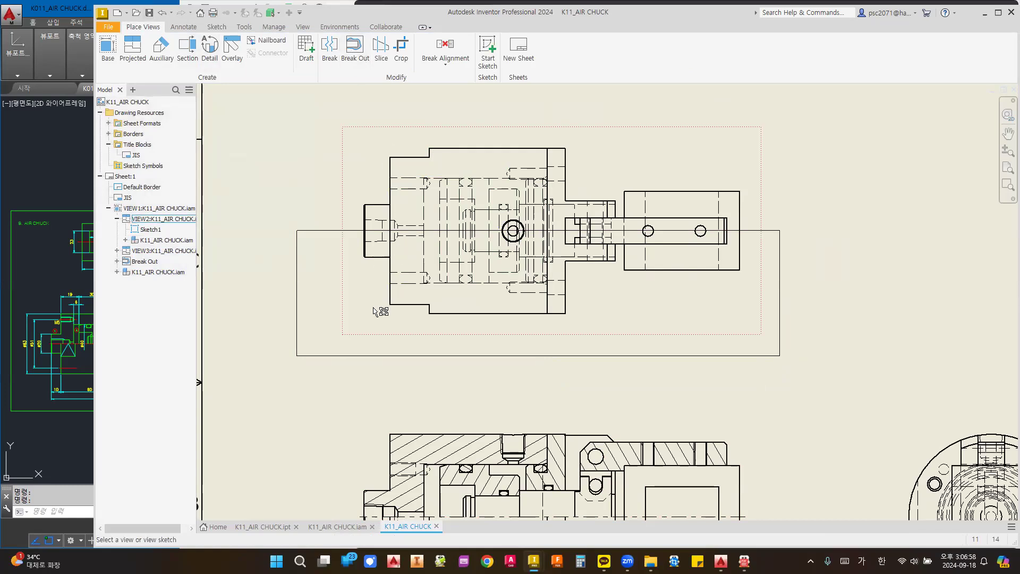
pyautogui.click(448, 330)
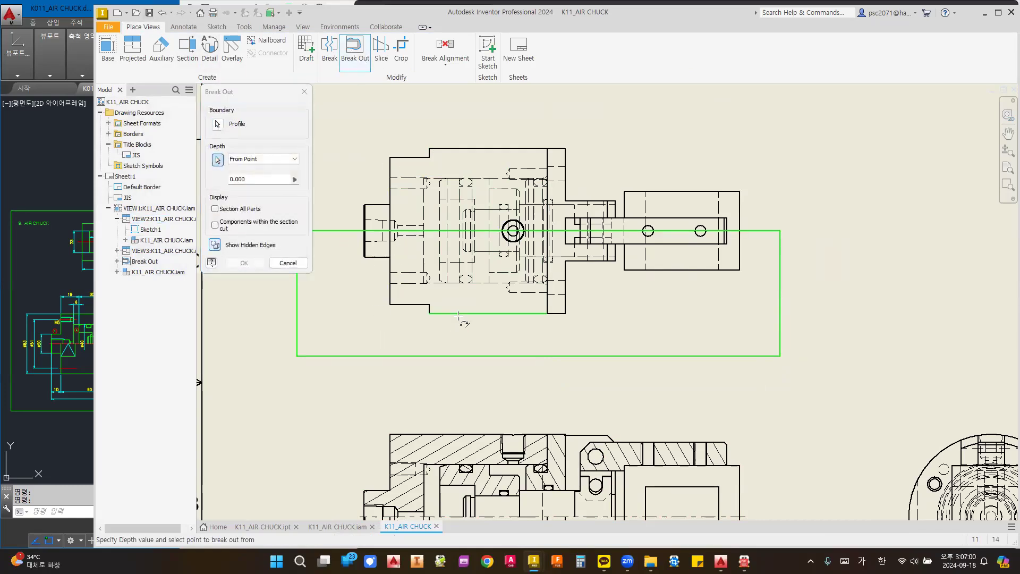
pyautogui.click(236, 264)
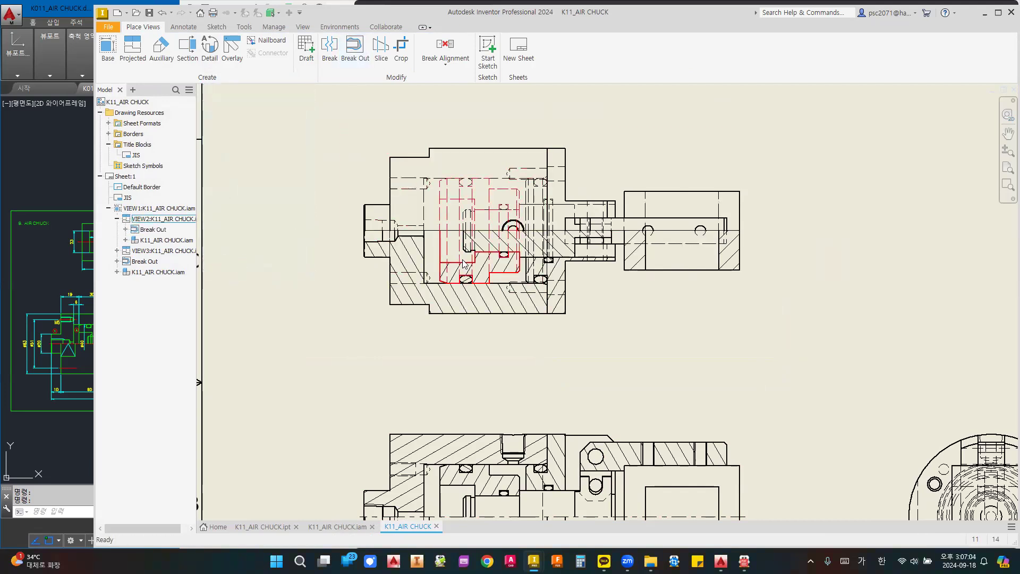
# - Enable the Thread Feature display option for the top view
pyautogui.scroll(3, 452, 271)
pyautogui.scroll(-3, 452, 271)
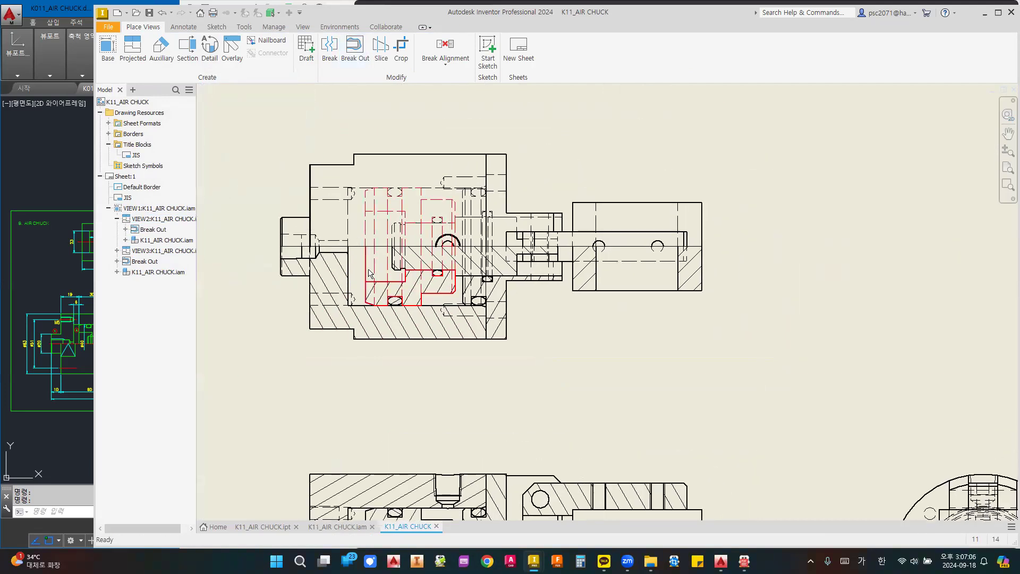
pyautogui.scroll(3, 300, 253)
pyautogui.scroll(-2, 311, 244)
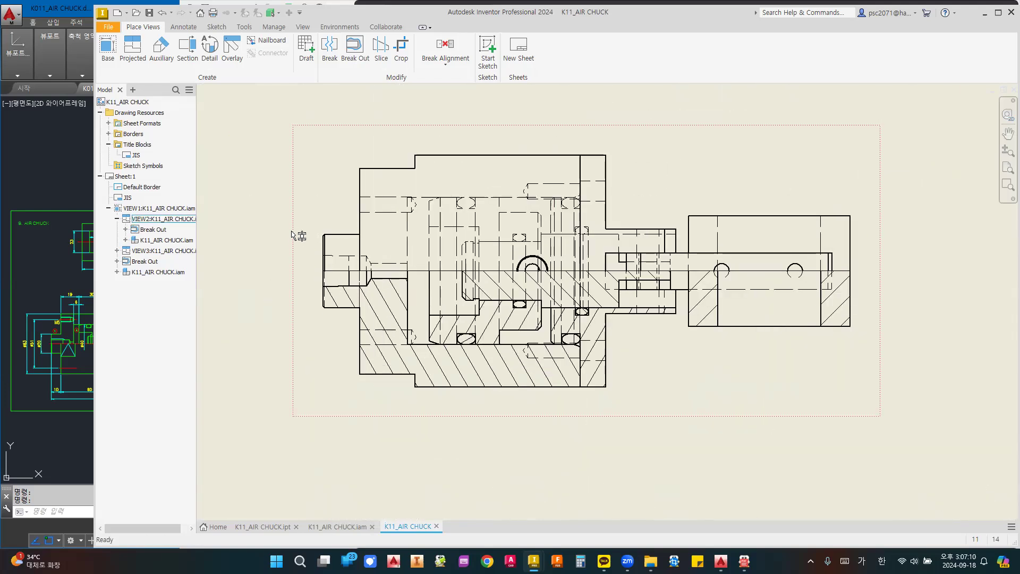
pyautogui.click(293, 230)
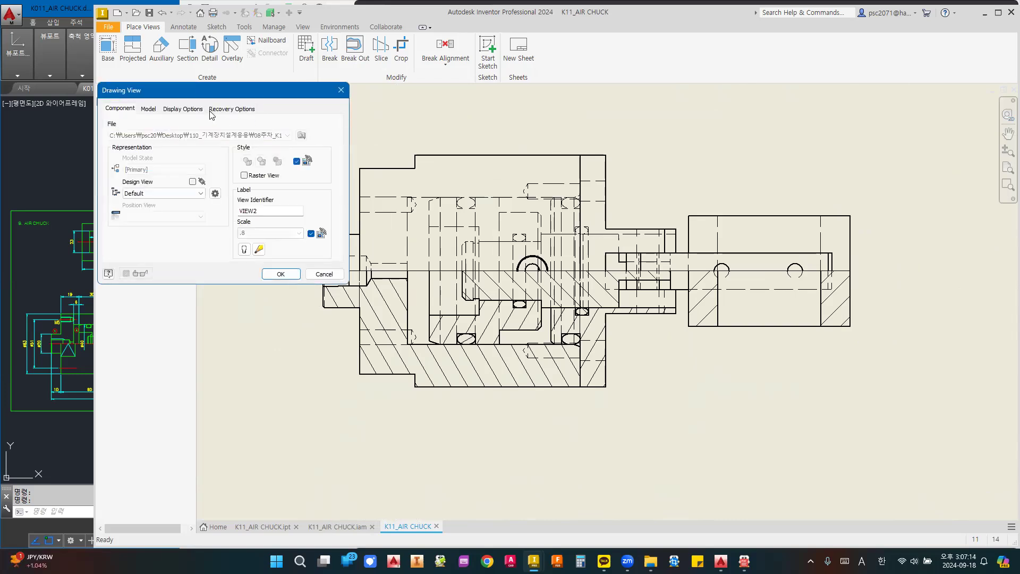
pyautogui.click(189, 108)
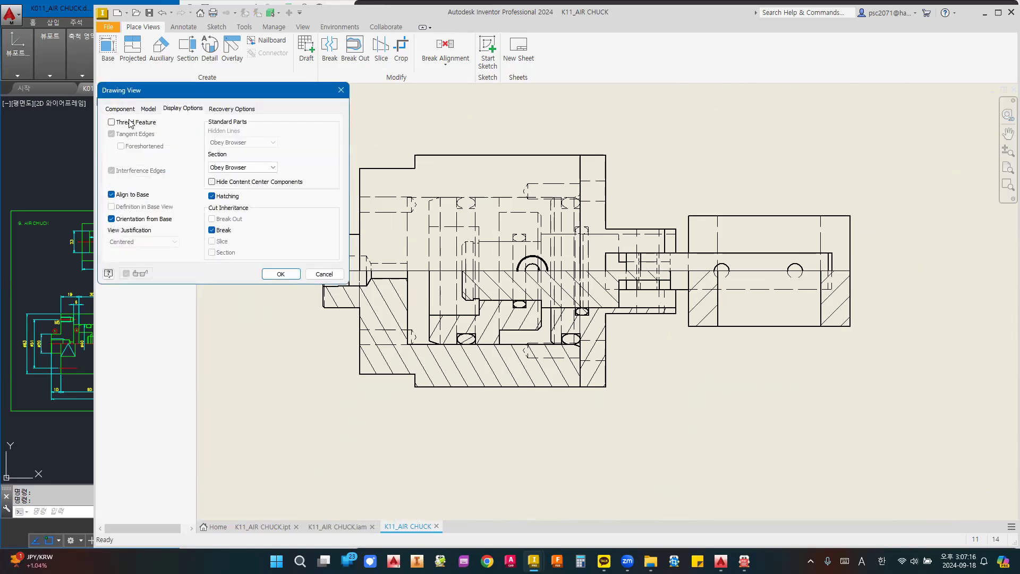
pyautogui.click(281, 275)
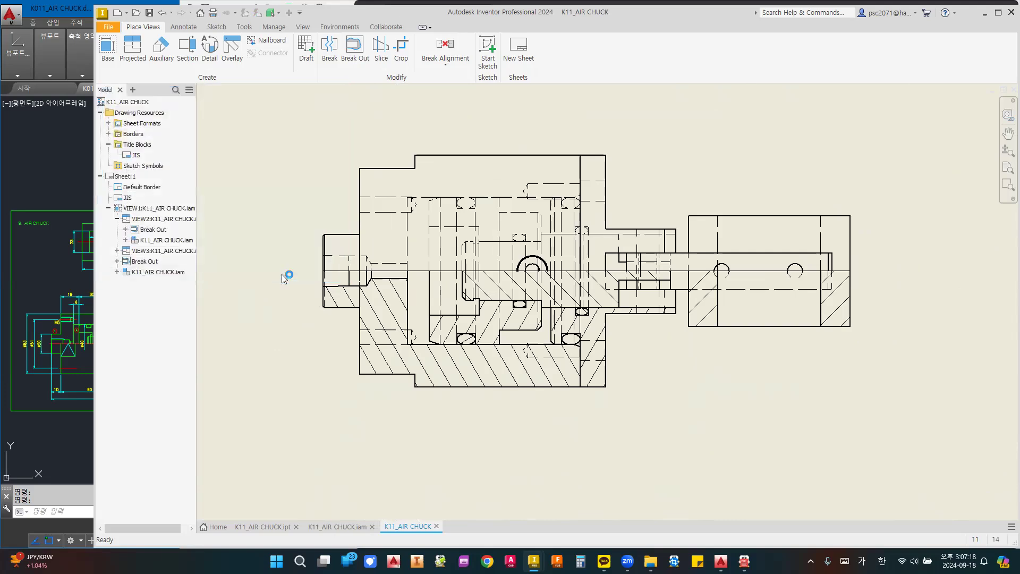
# - Set section participation to None for the rectangular gripping jaw in the top view
pyautogui.scroll(2, 340, 296)
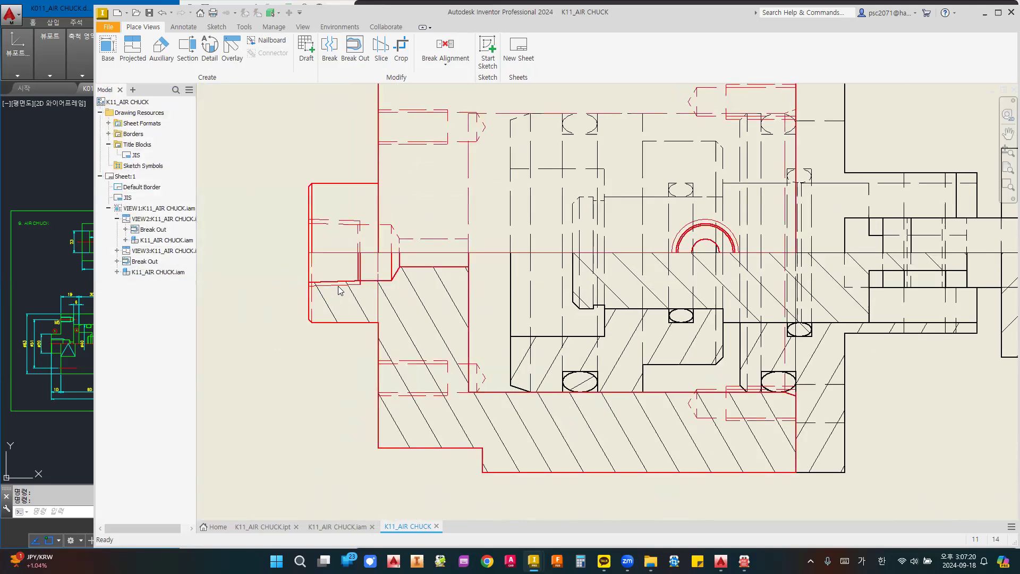
pyautogui.scroll(-4, 372, 287)
pyautogui.scroll(2, 396, 295)
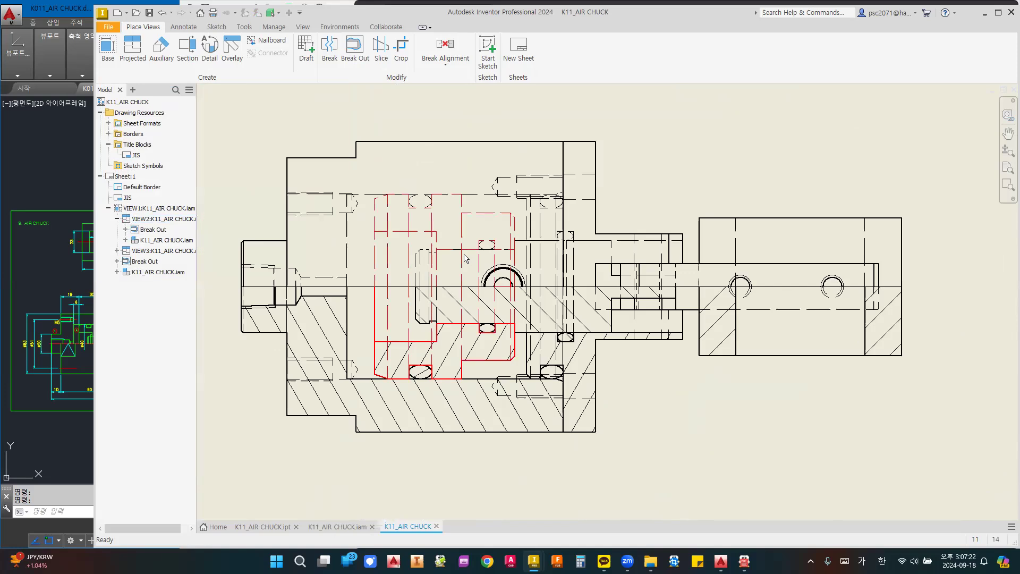
pyautogui.scroll(-2, 532, 275)
pyautogui.click(702, 317)
pyautogui.rightClick(702, 311)
pyautogui.moveTo(754, 362)
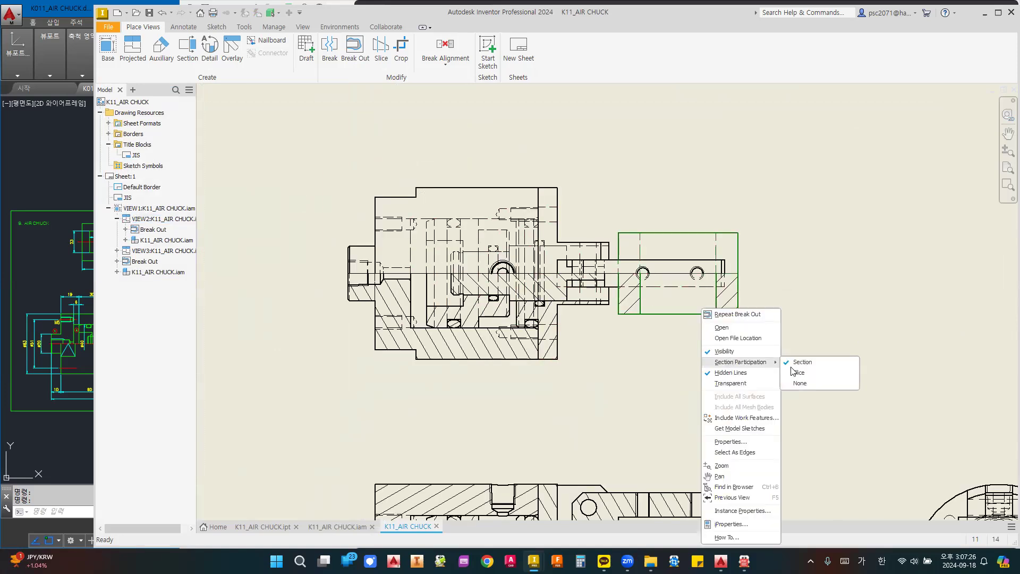
pyautogui.click(799, 383)
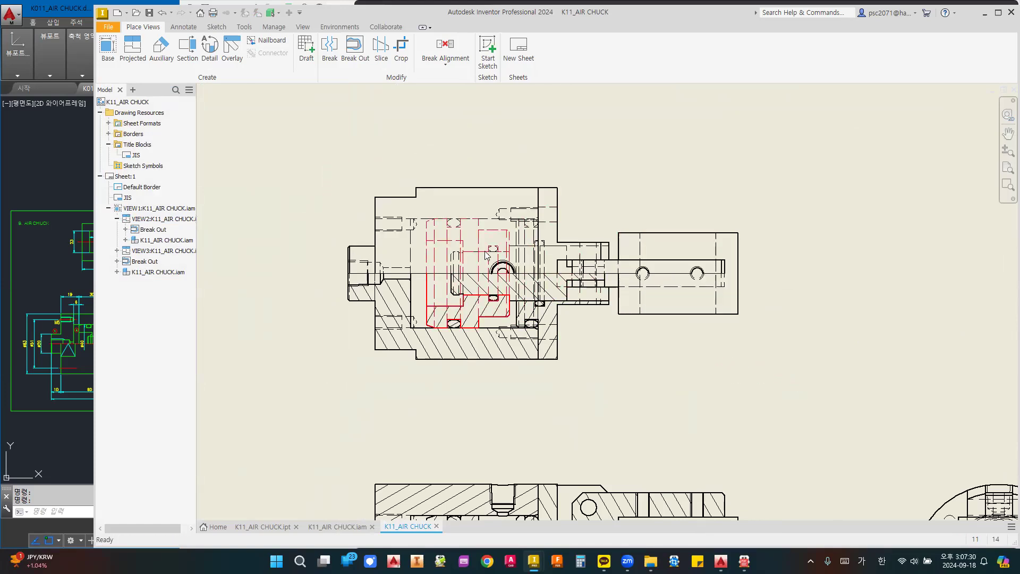
# - Turn off hidden lines for the piston rod and the piston in the top view
pyautogui.rightClick(457, 300)
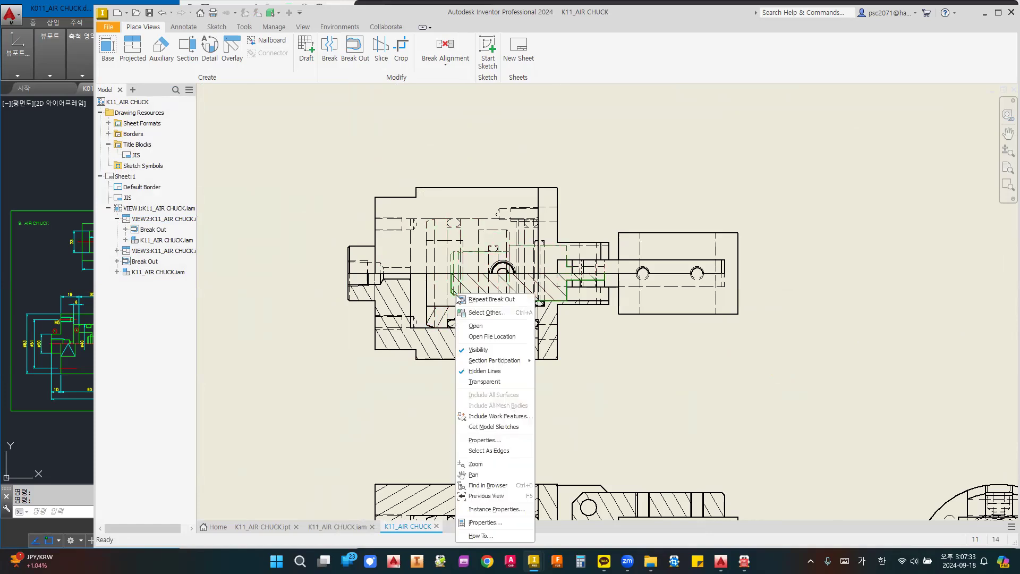
pyautogui.click(473, 362)
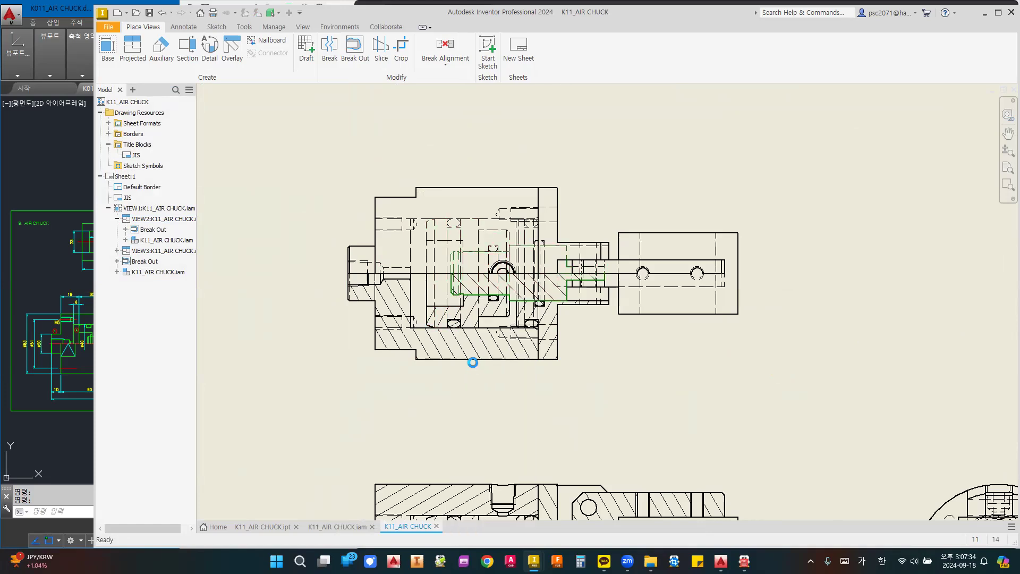
pyautogui.rightClick(439, 310)
pyautogui.click(456, 375)
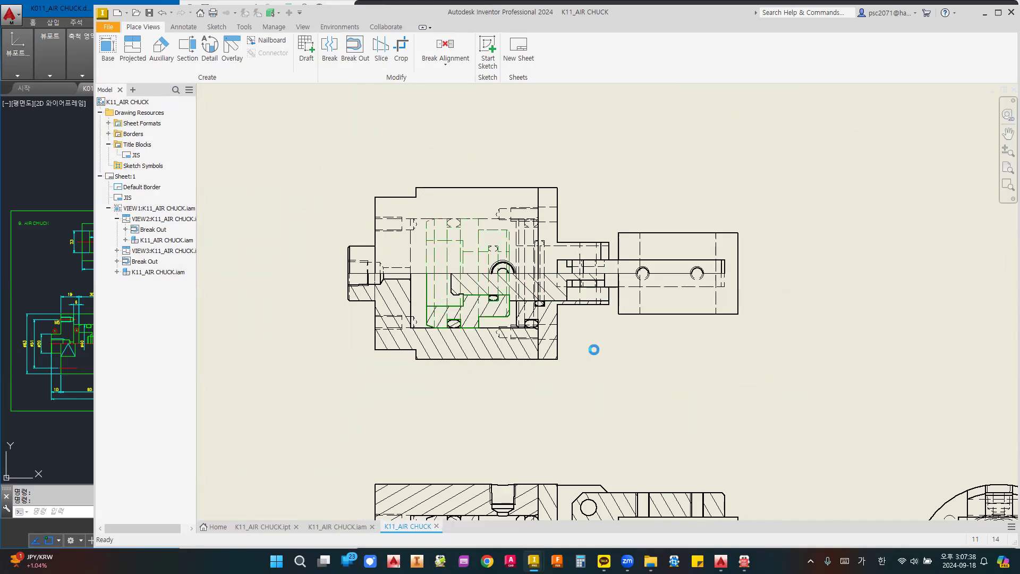
# - Enable the Thread Feature display option for the circular side view
pyautogui.scroll(-3, 574, 302)
pyautogui.scroll(5, 738, 403)
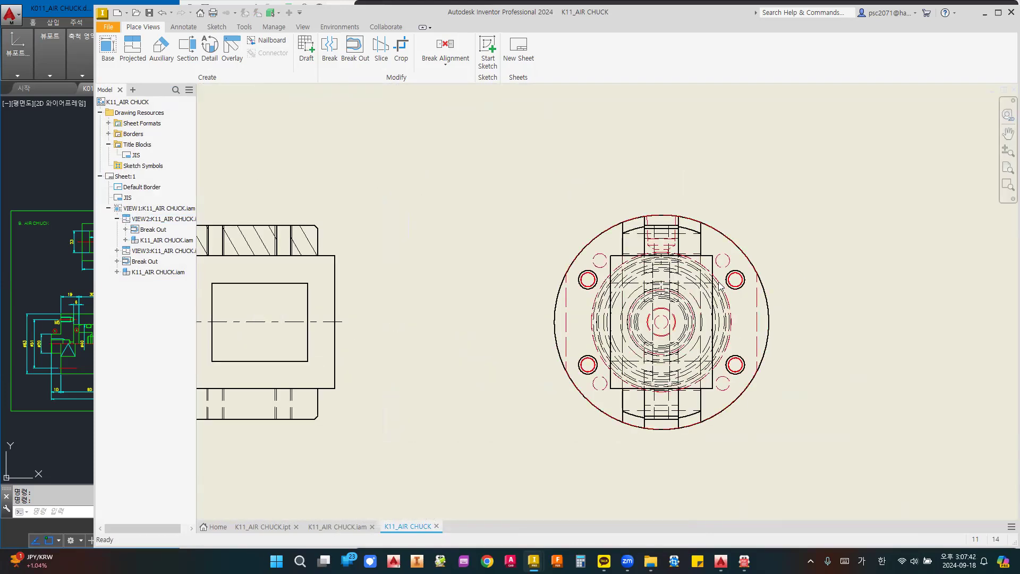
pyautogui.scroll(-2, 721, 286)
pyautogui.scroll(4, 691, 290)
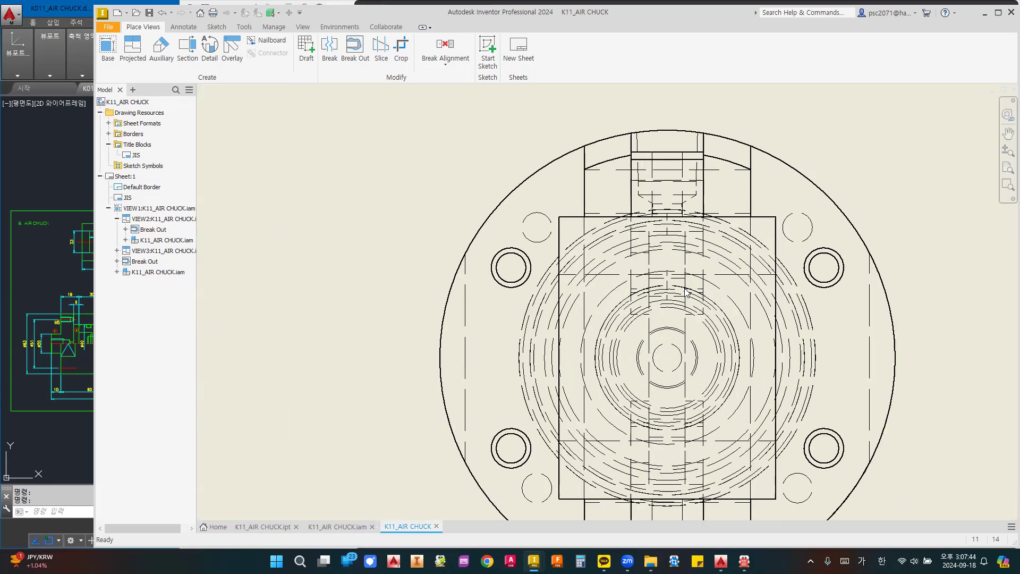
pyautogui.scroll(2, 526, 263)
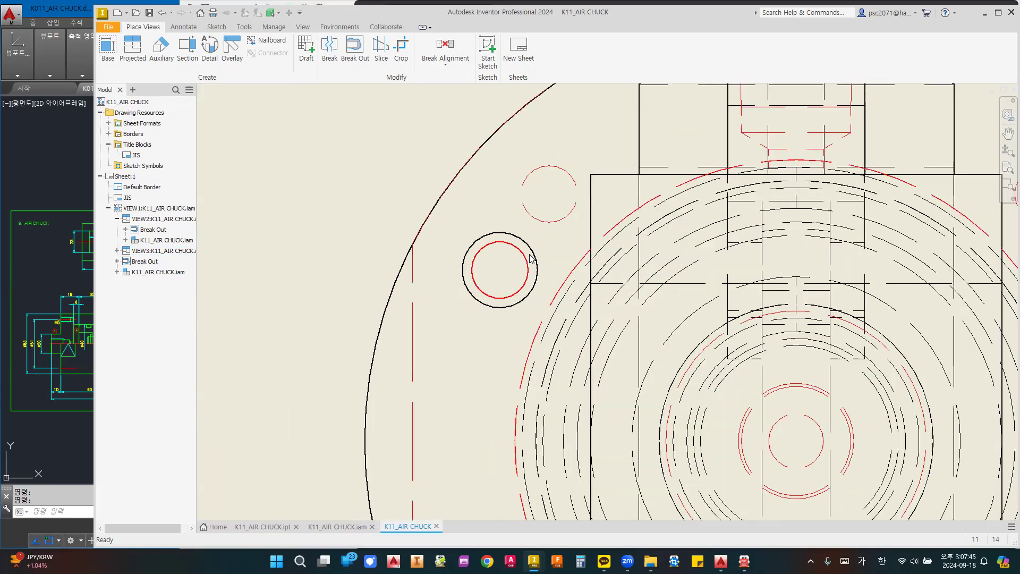
pyautogui.scroll(-5, 531, 273)
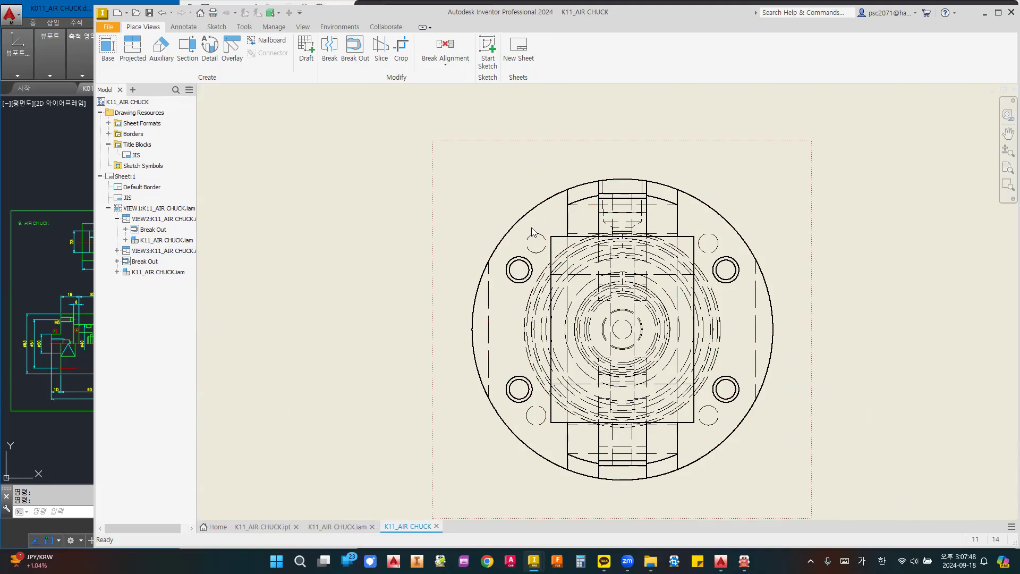
pyautogui.click(494, 140)
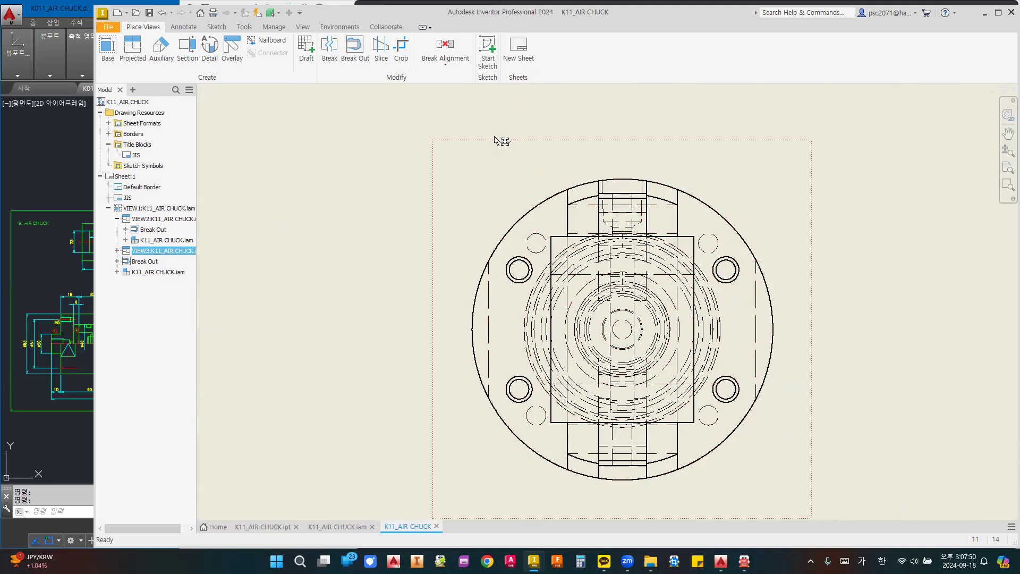
pyautogui.doubleClick(494, 139)
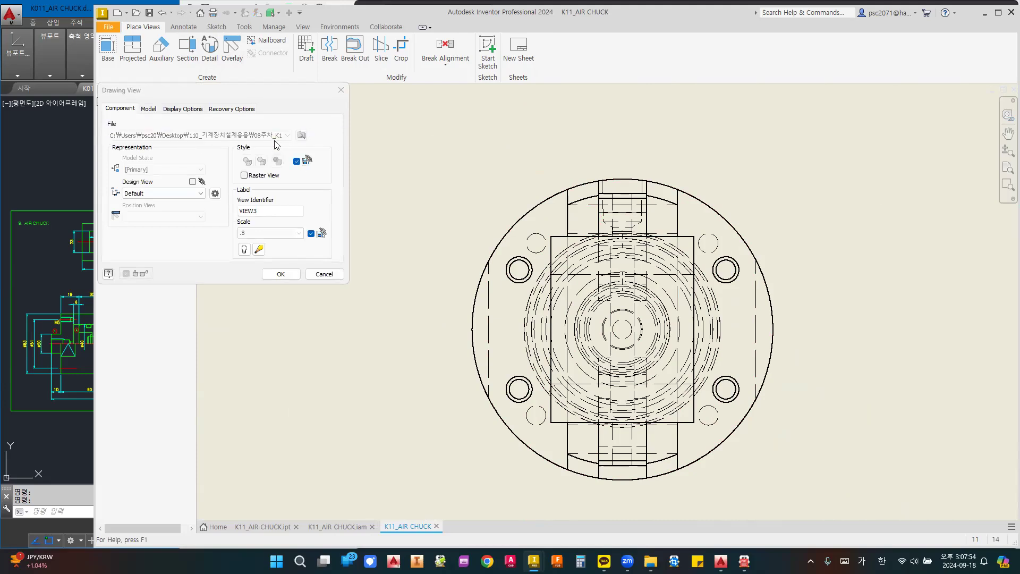
pyautogui.click(192, 109)
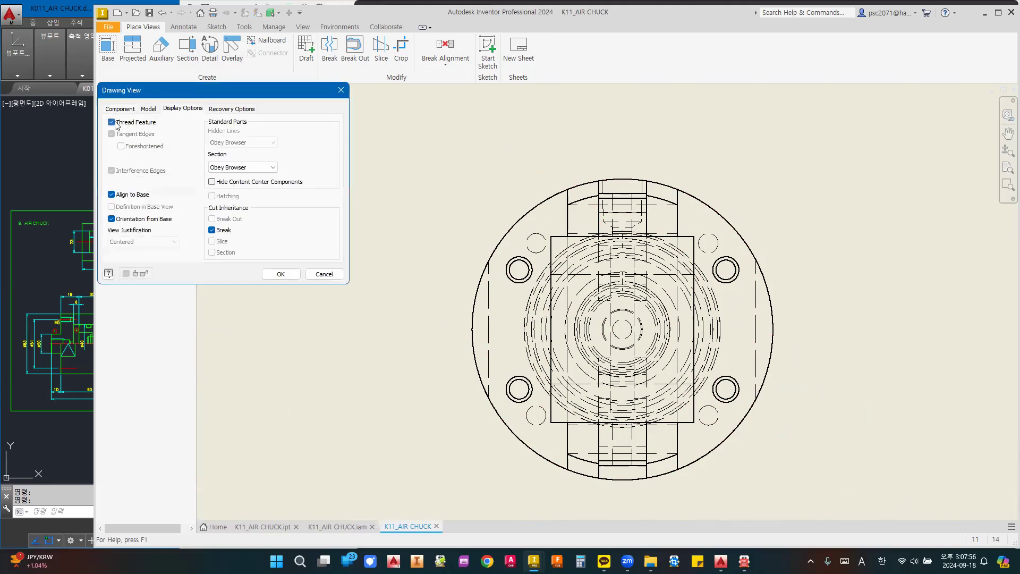
pyautogui.click(272, 274)
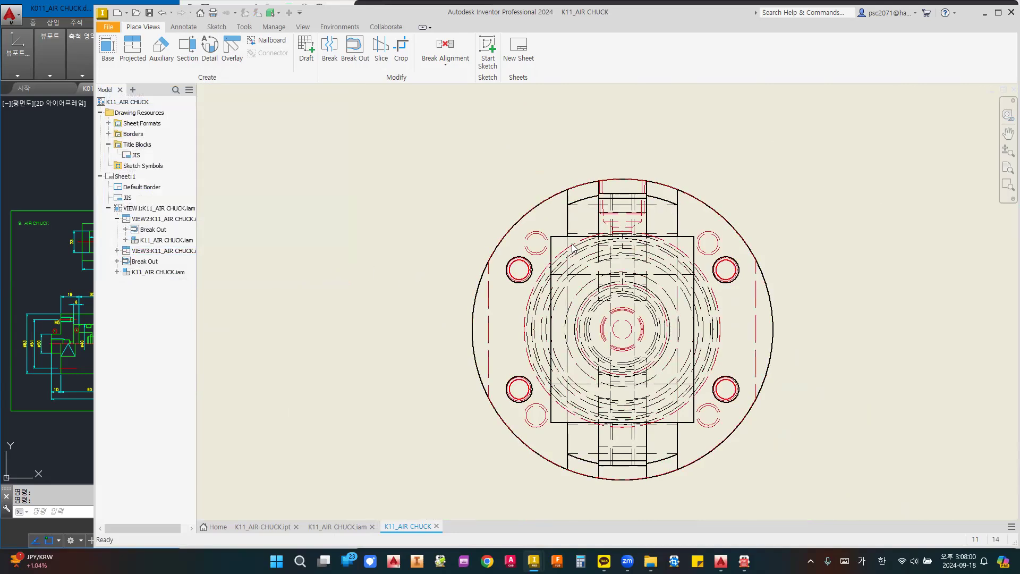
# - Add a center mark to the central circle of the circular side view
pyautogui.scroll(2, 572, 242)
pyautogui.scroll(-4, 572, 240)
pyautogui.scroll(4, 572, 241)
pyautogui.moveTo(568, 241)
pyautogui.mouseDown(button='middle')
pyautogui.moveTo(676, 247)
pyautogui.moveTo(589, 344)
pyautogui.moveTo(543, 279)
pyautogui.mouseUp(button='middle')
pyautogui.scroll(3, 675, 245)
pyautogui.click(187, 27)
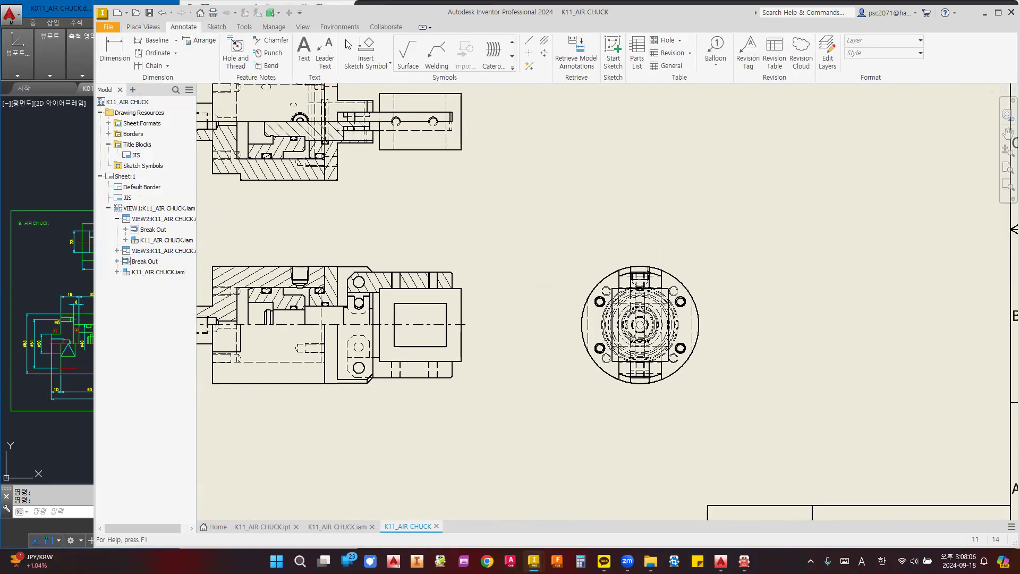
pyautogui.click(530, 53)
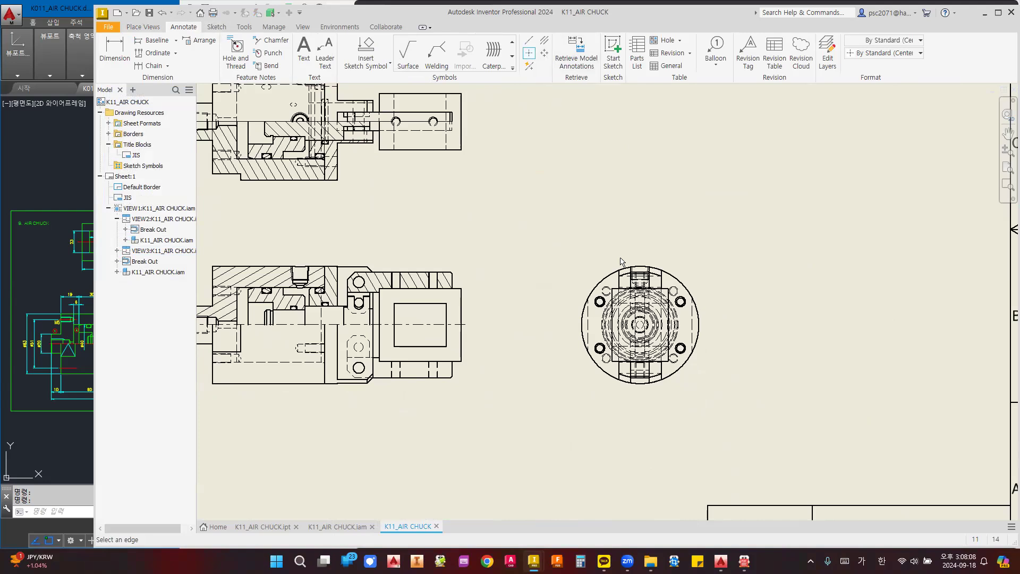
pyautogui.scroll(5, 616, 318)
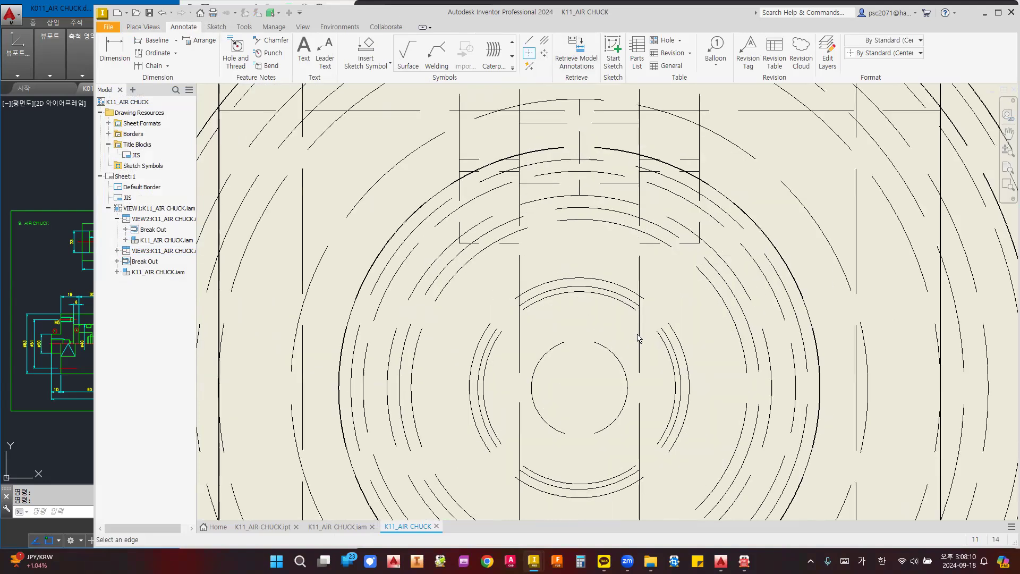
pyautogui.scroll(-3, 629, 315)
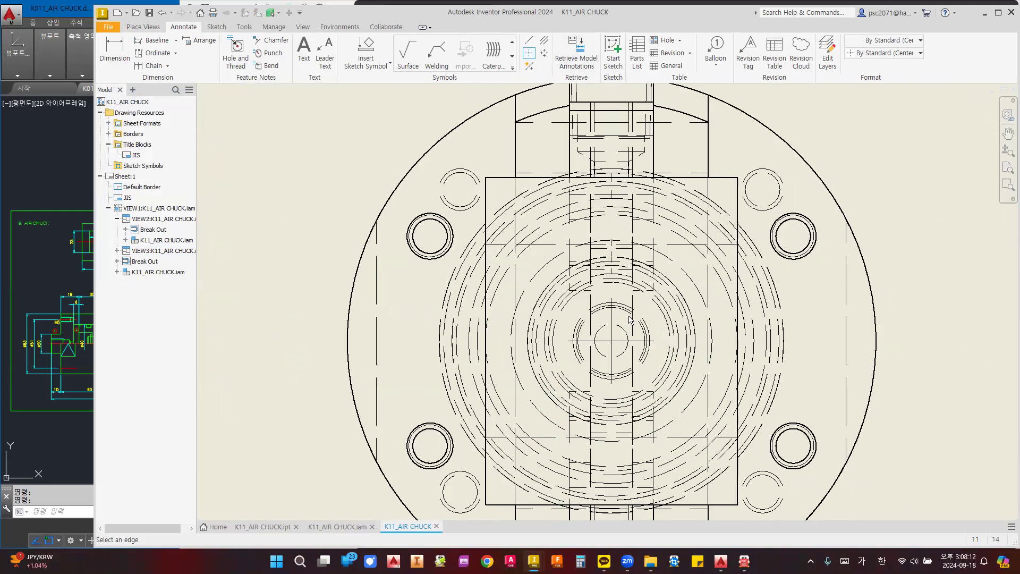
# - Add a vertical bisector centerline between the side view's two vertical edges and extend both ends beyond the outer circle
pyautogui.click(544, 40)
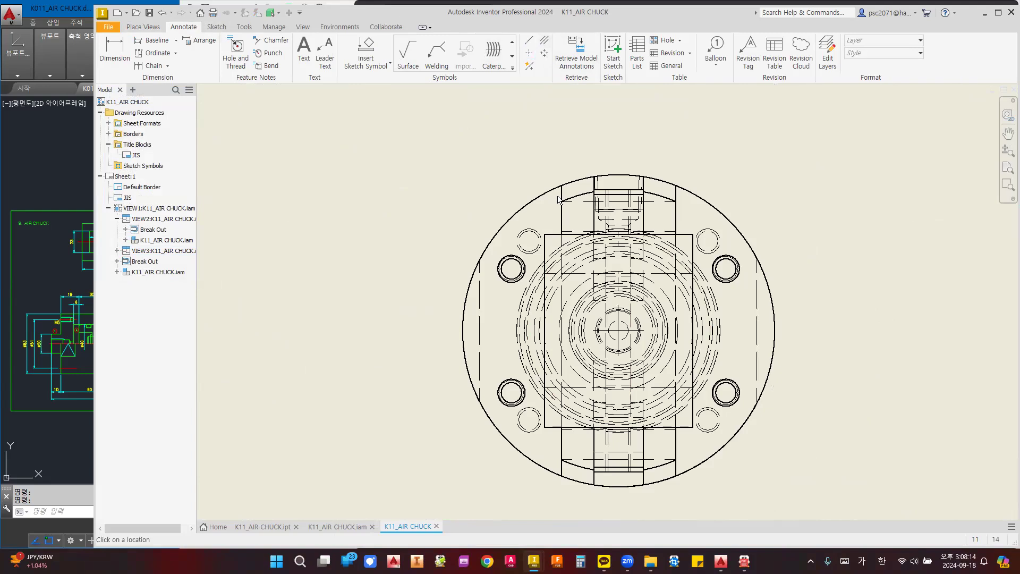
pyautogui.click(675, 217)
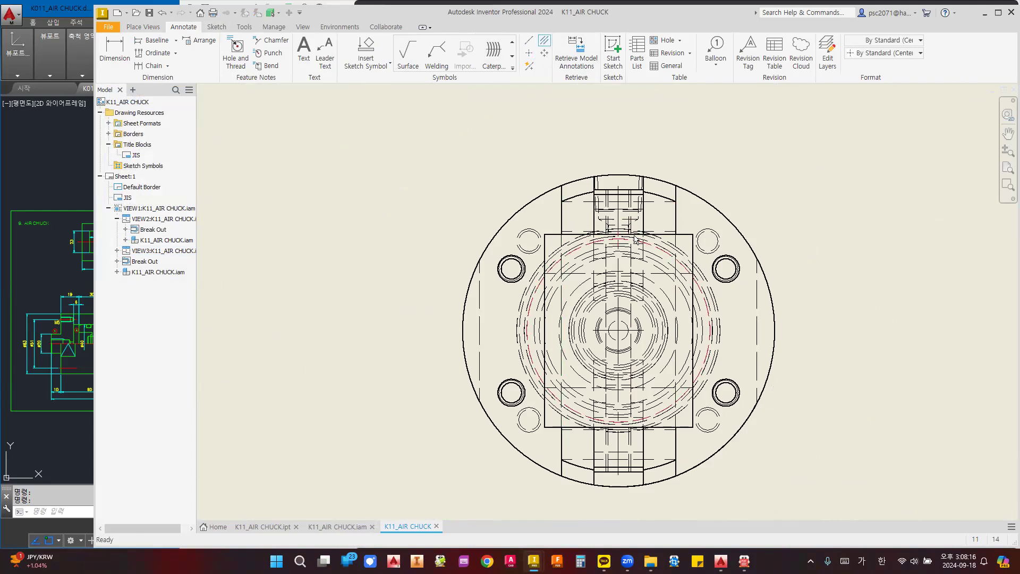
pyautogui.moveTo(619, 186); pyautogui.dragTo(618, 161)
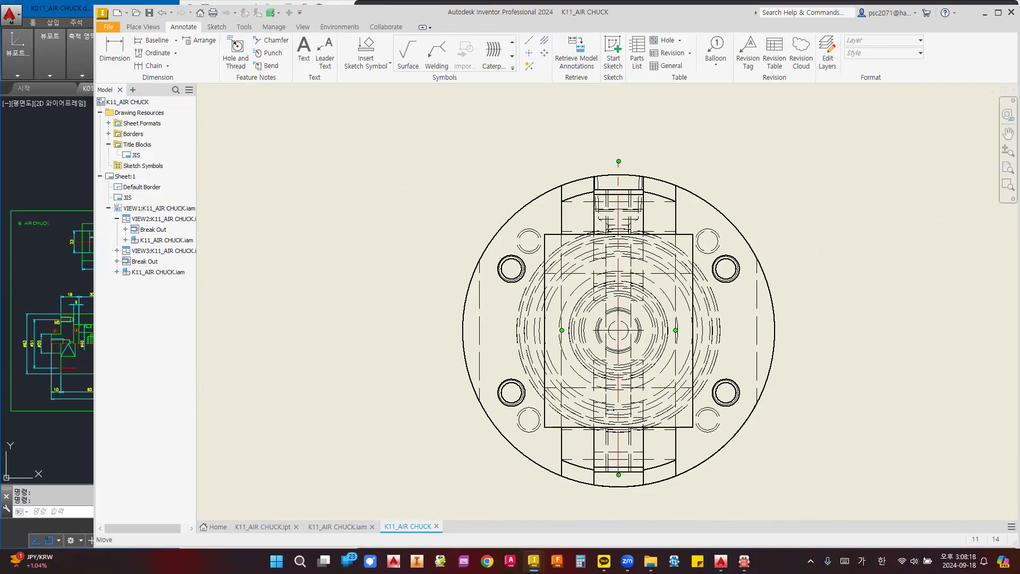
pyautogui.moveTo(618, 475); pyautogui.dragTo(618, 495)
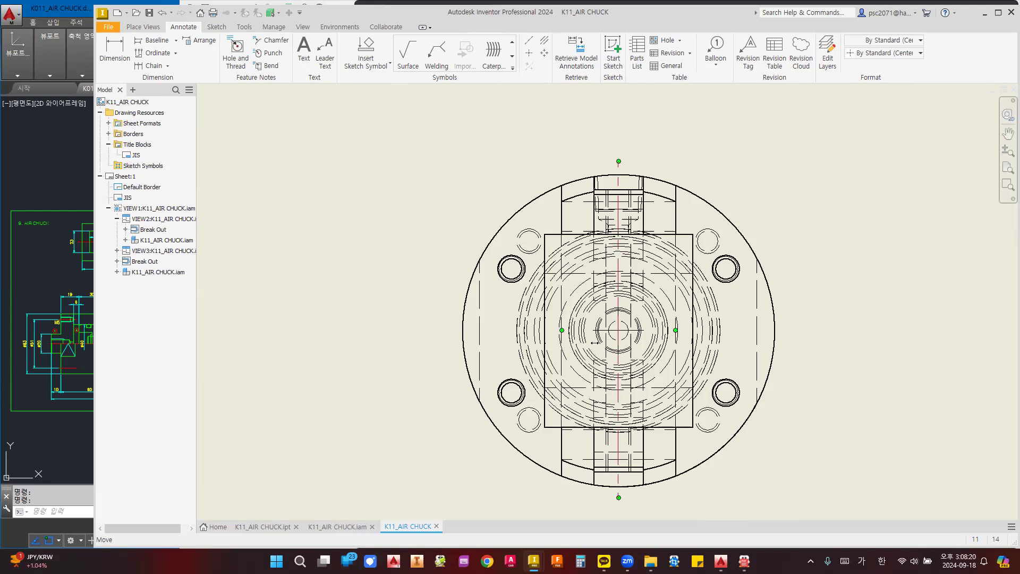
# - Add a horizontal bisector centerline between the square's upper and lower edges in the side view and extend both ends beyond the outer circle
pyautogui.click(547, 43)
pyautogui.click(555, 234)
pyautogui.click(550, 426)
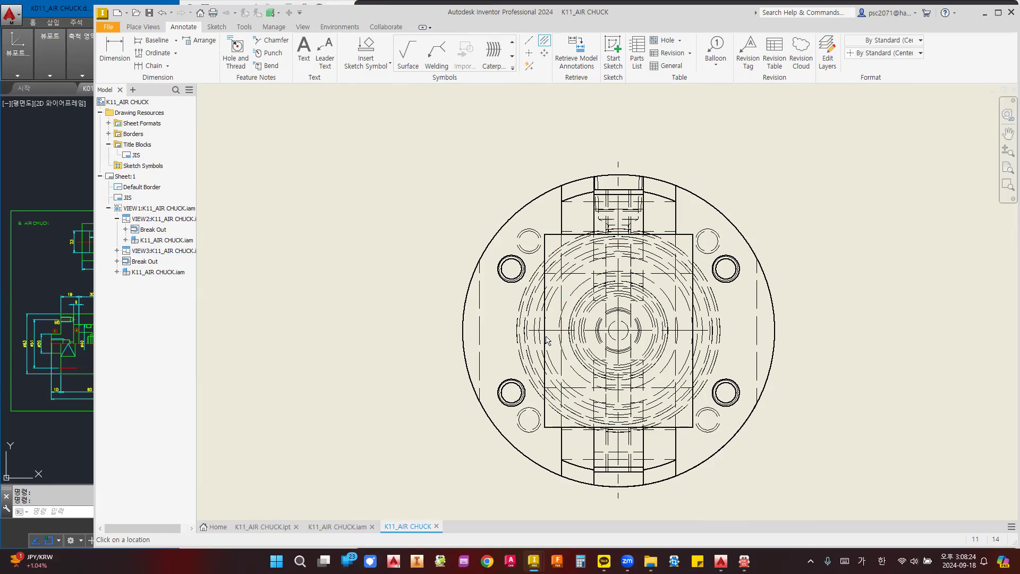
pyautogui.press('Escape')
pyautogui.click(448, 330)
pyautogui.click(528, 53)
pyautogui.click(544, 52)
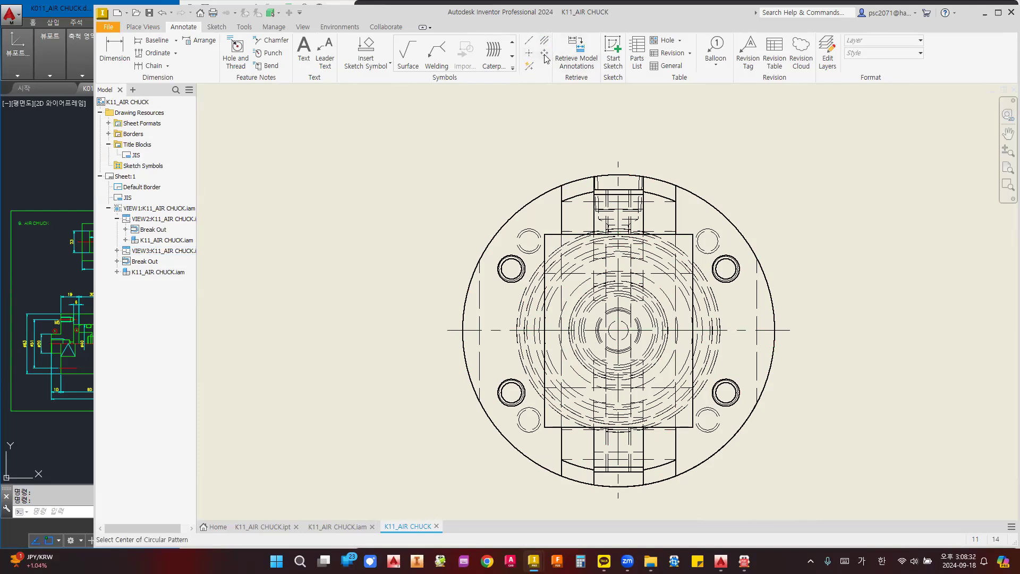
pyautogui.click(729, 277)
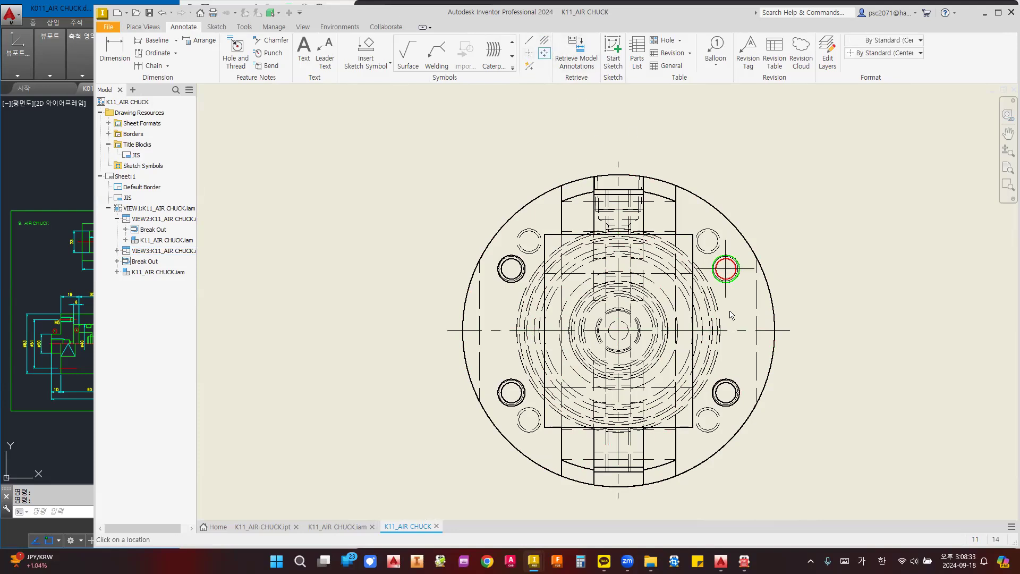
pyautogui.click(733, 392)
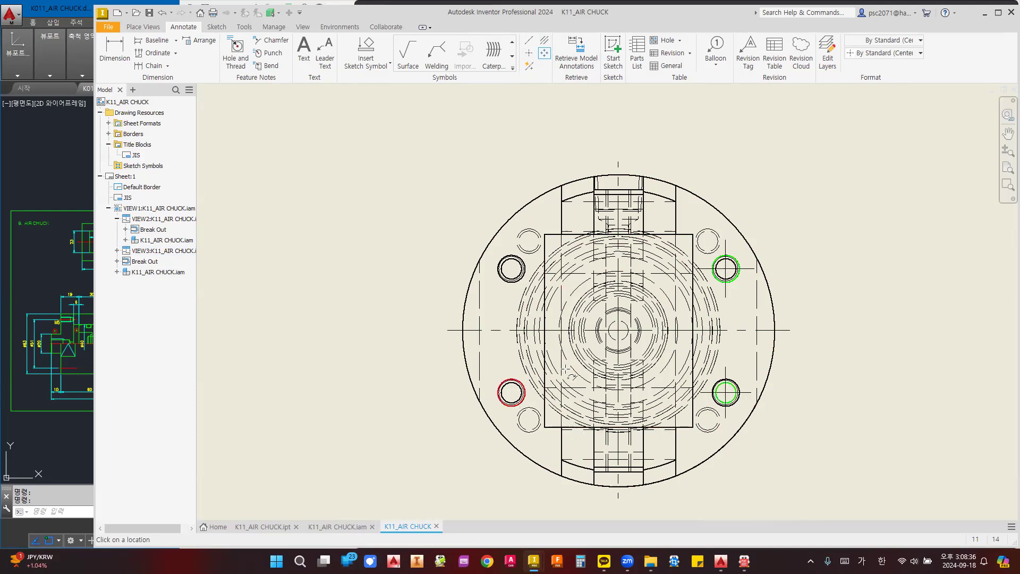
pyautogui.press('Escape')
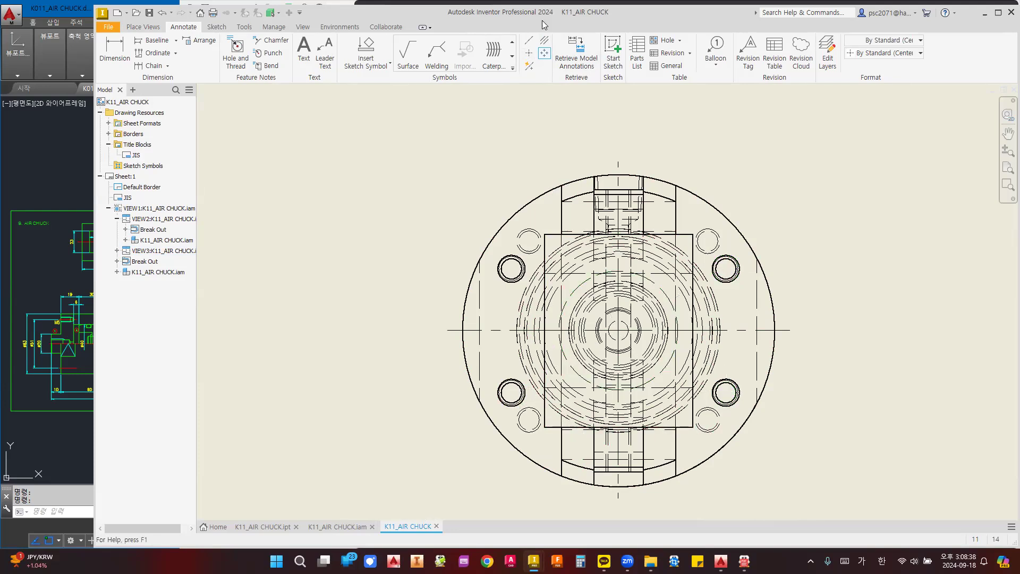
pyautogui.click(543, 53)
pyautogui.click(676, 327)
pyautogui.click(724, 281)
pyautogui.click(717, 403)
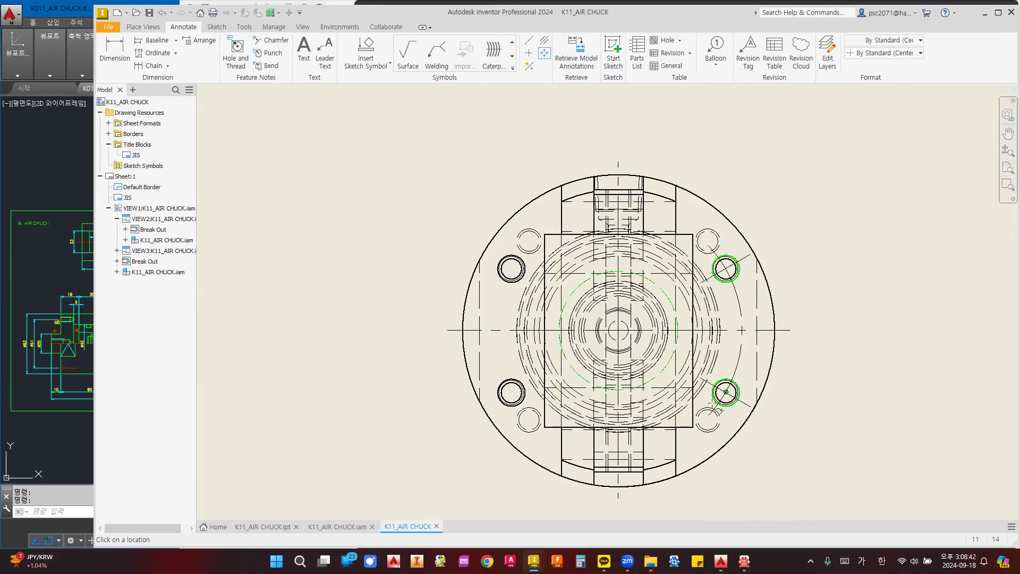
pyautogui.click(520, 401)
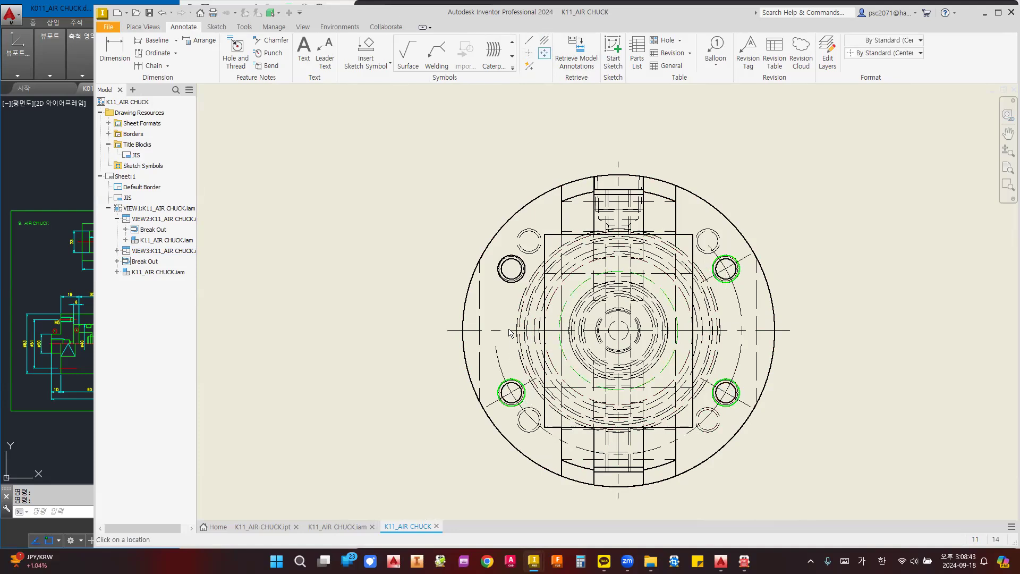
pyautogui.click(512, 277)
pyautogui.press('Escape')
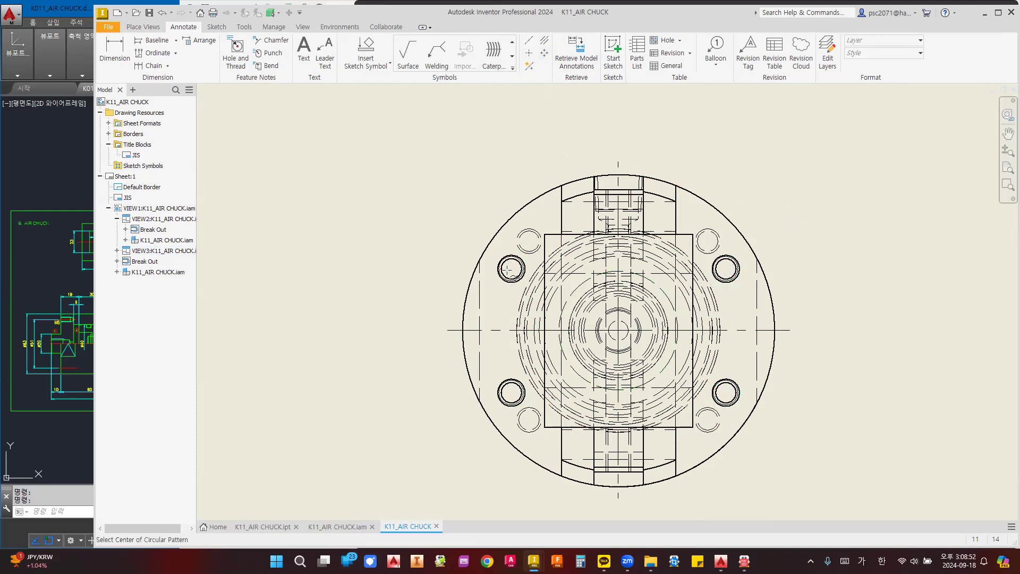
# - Create a circular centered pattern through the side view's four bolt holes, centered on the concentric circles
pyautogui.click(587, 273)
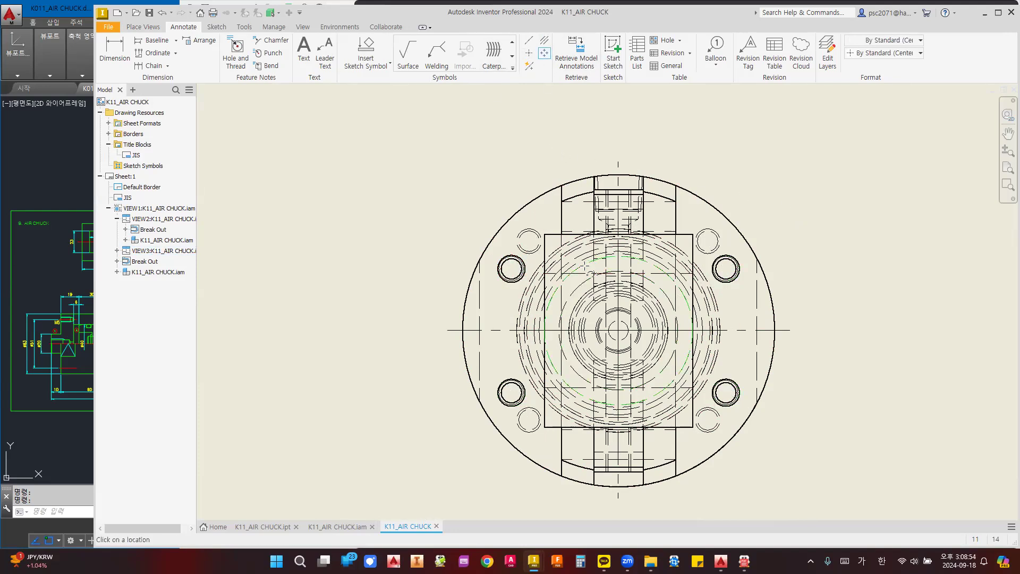
pyautogui.click(726, 268)
pyautogui.click(734, 381)
pyautogui.click(521, 404)
pyautogui.click(519, 276)
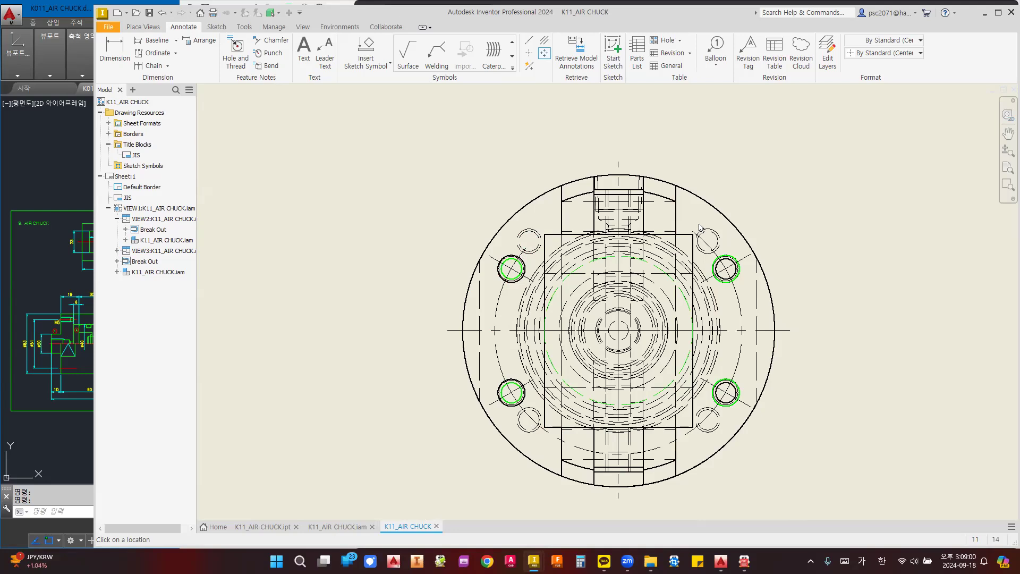
pyautogui.rightClick(767, 222)
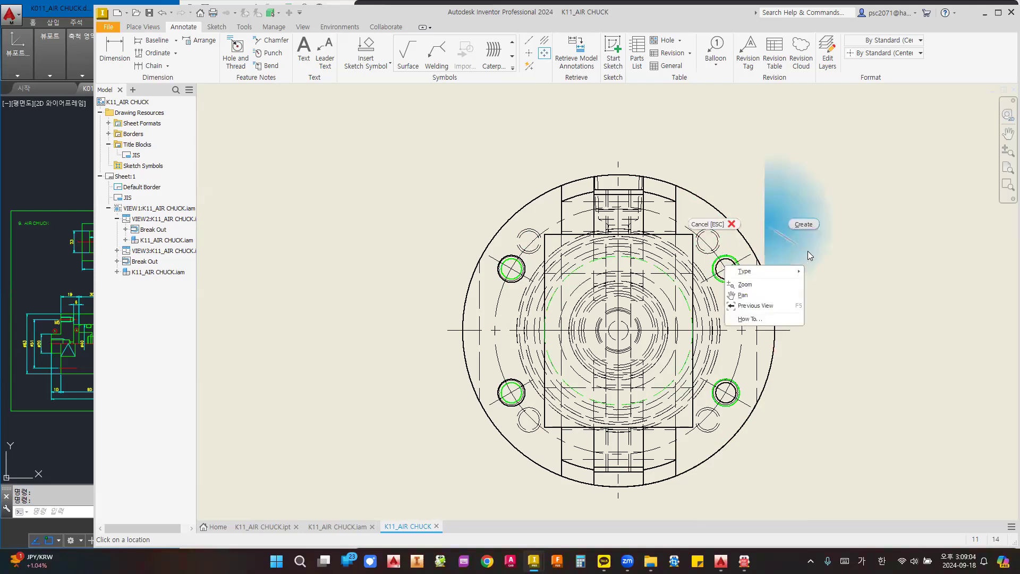
pyautogui.click(808, 251)
# - Add center marks to the pin circles beside the jaws in the front view
pyautogui.moveTo(775, 207); pyautogui.dragTo(767, 189, button='middle')
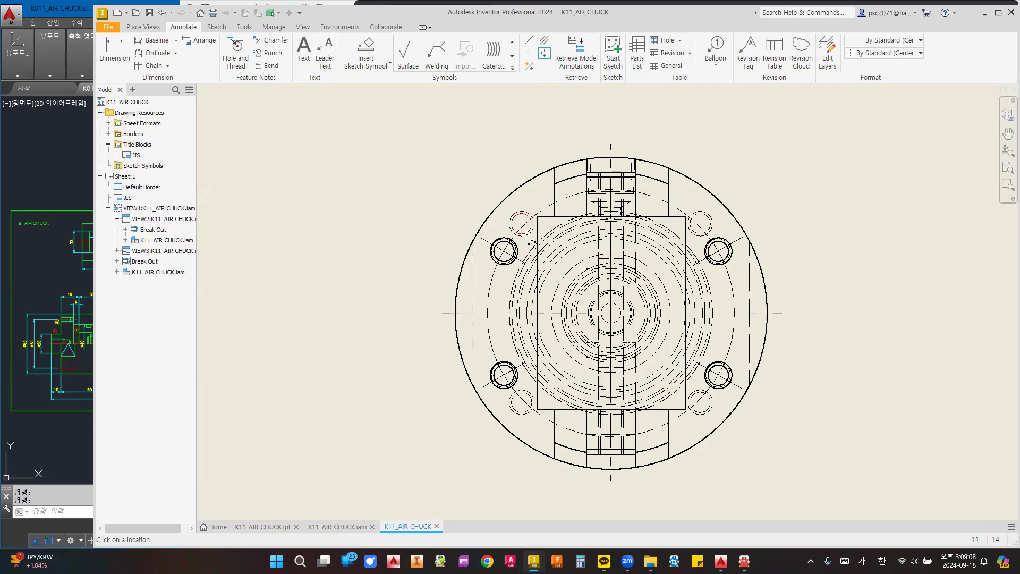
pyautogui.scroll(-2, 527, 230)
pyautogui.moveTo(289, 239); pyautogui.dragTo(771, 256, button='middle')
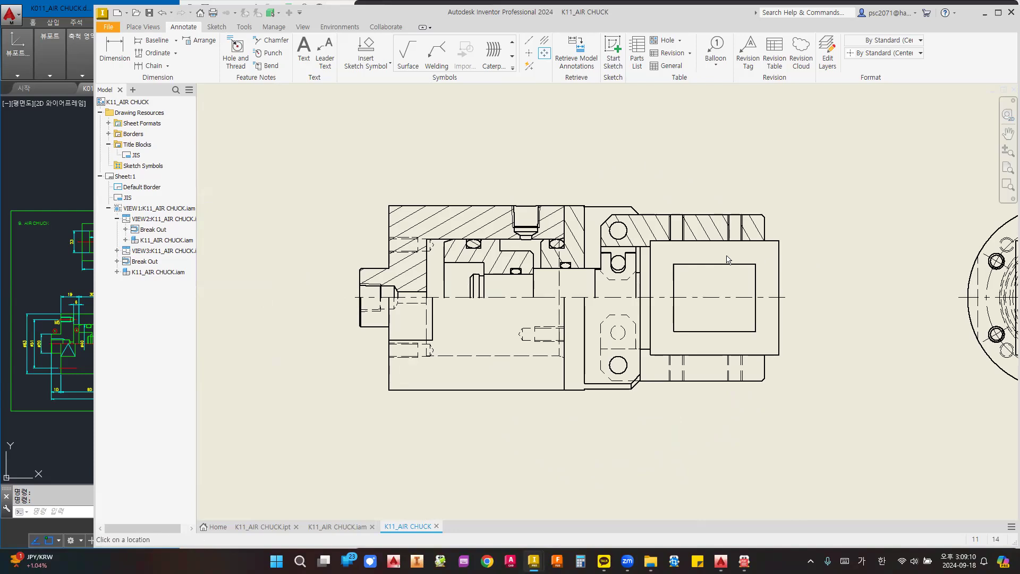
pyautogui.moveTo(649, 139); pyautogui.dragTo(613, 153, button='middle')
pyautogui.click(544, 38)
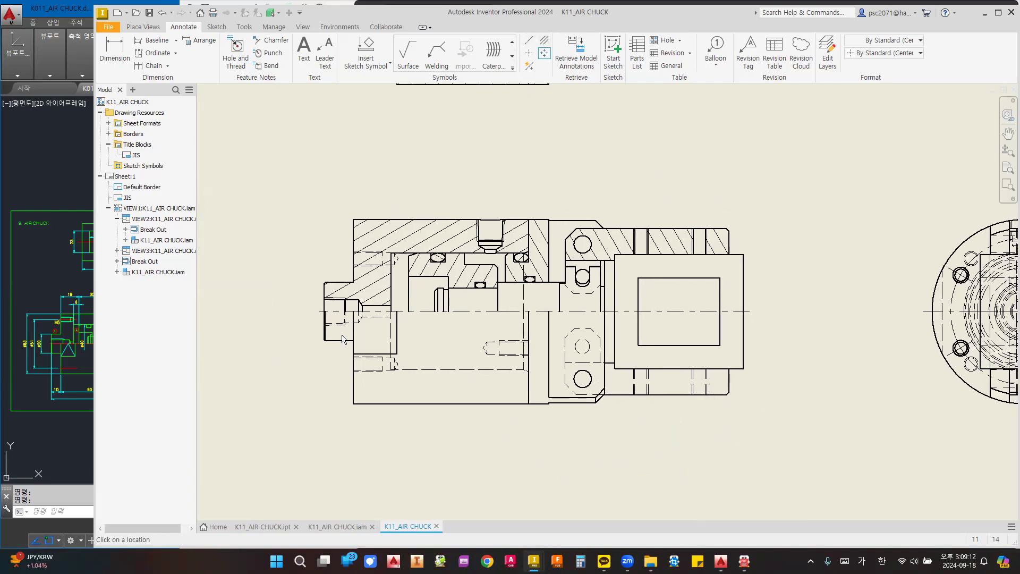
pyautogui.click(526, 54)
pyautogui.scroll(3, 588, 264)
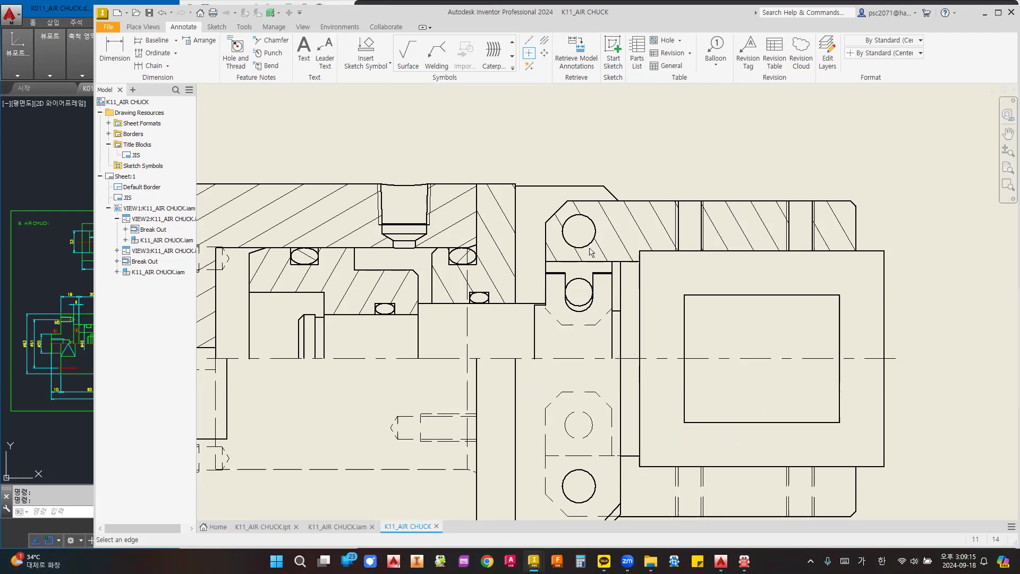
pyautogui.click(591, 287)
pyautogui.click(589, 432)
pyautogui.click(591, 475)
pyautogui.scroll(-3, 558, 414)
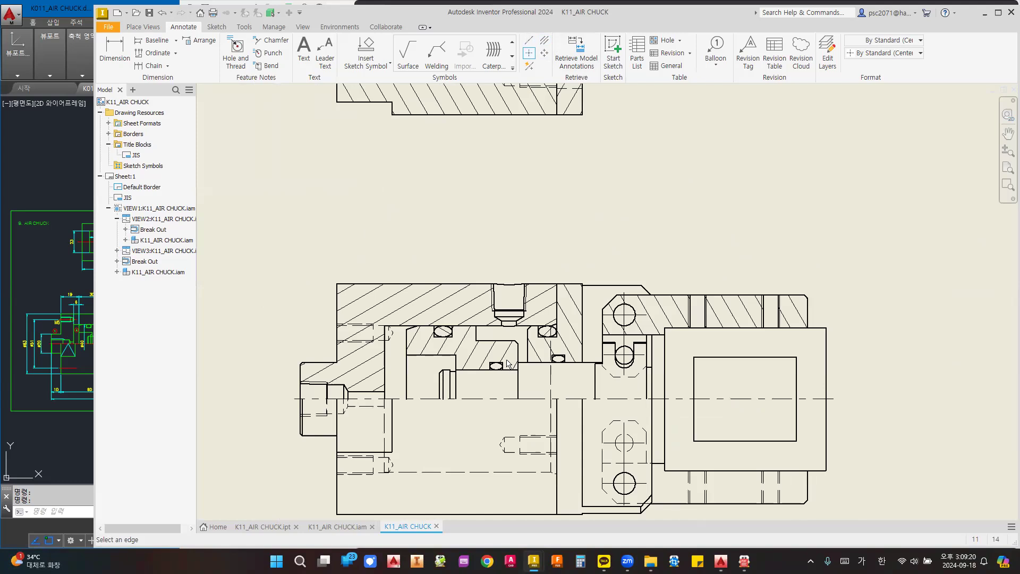
# - Add a bisector centerline to the upper threaded hole in the body's left end and extend it past the hole
pyautogui.moveTo(483, 343); pyautogui.dragTo(470, 311, button='middle')
pyautogui.click(535, 52)
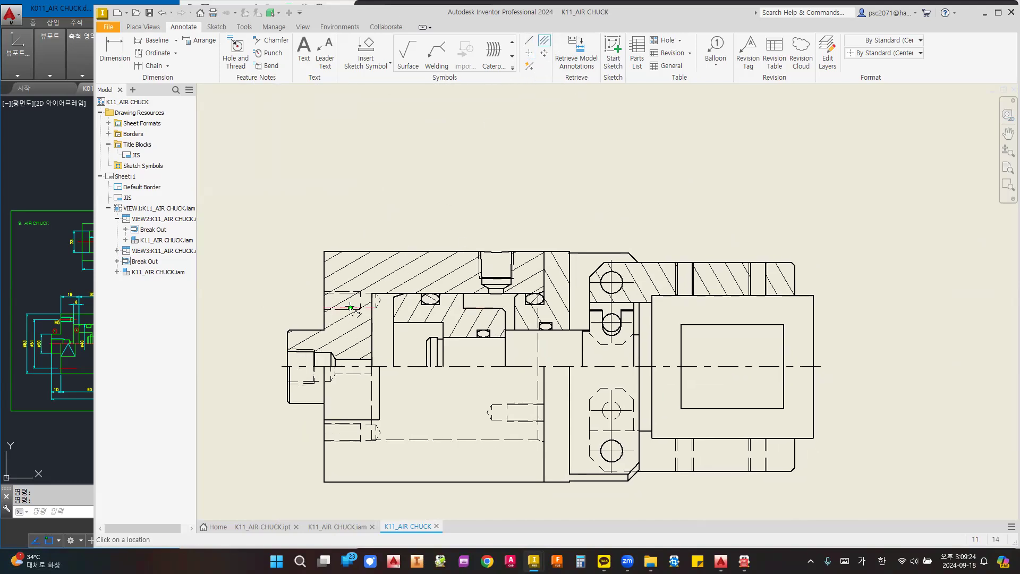
pyautogui.scroll(4, 350, 307)
pyautogui.press('Escape')
pyautogui.scroll(-3, 418, 291)
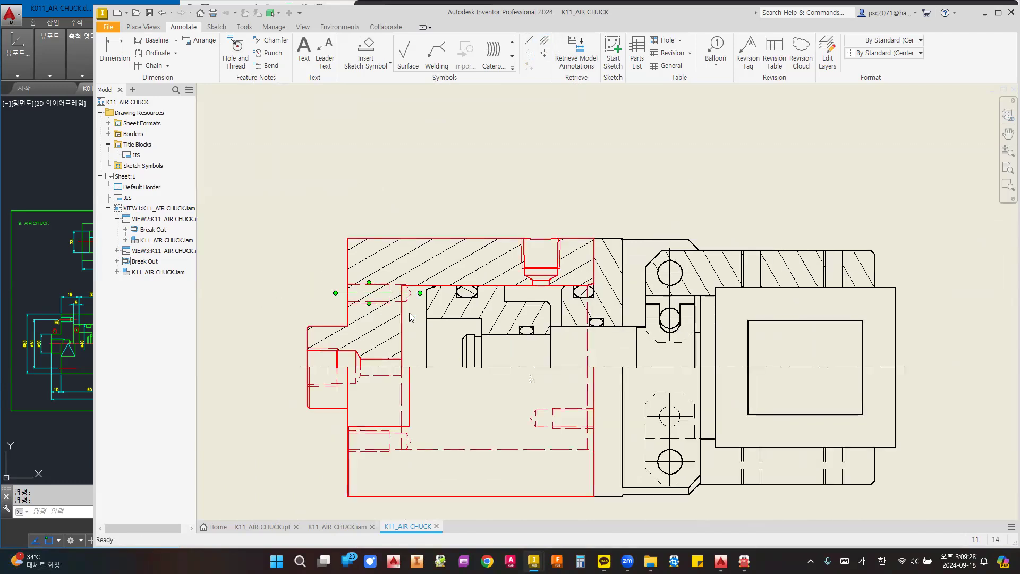
# - Add a bisector centerline to the lower threaded hole in the body's left end and extend it past the hole tip
pyautogui.scroll(4, 387, 428)
pyautogui.click(544, 40)
pyautogui.click(367, 433)
pyautogui.click(366, 470)
pyautogui.press('Escape')
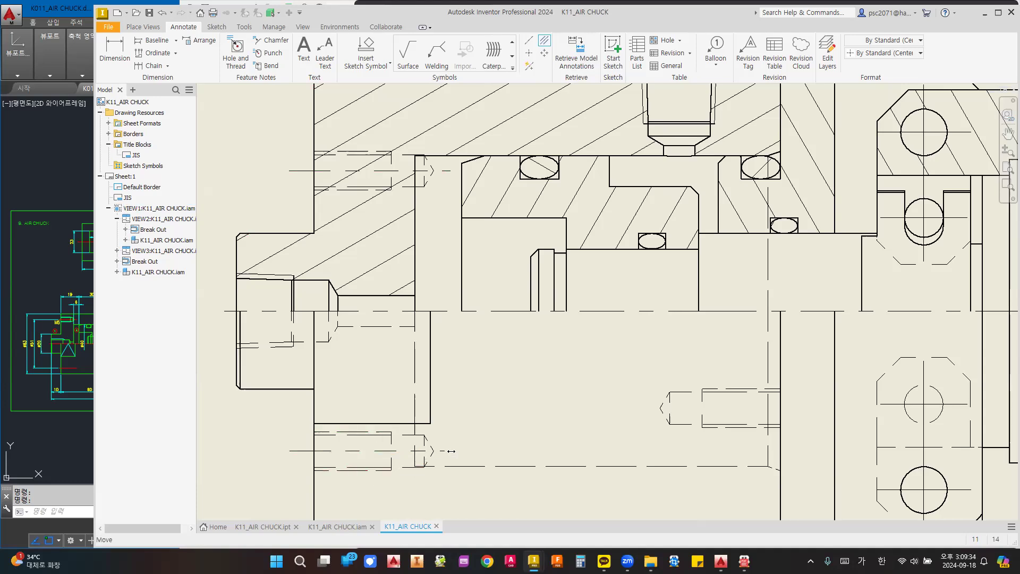
# - Add an extended bisector centerline to the threaded hole in the body's right end and turn on hidden lines for the adjoining cover
pyautogui.scroll(-3, 539, 407)
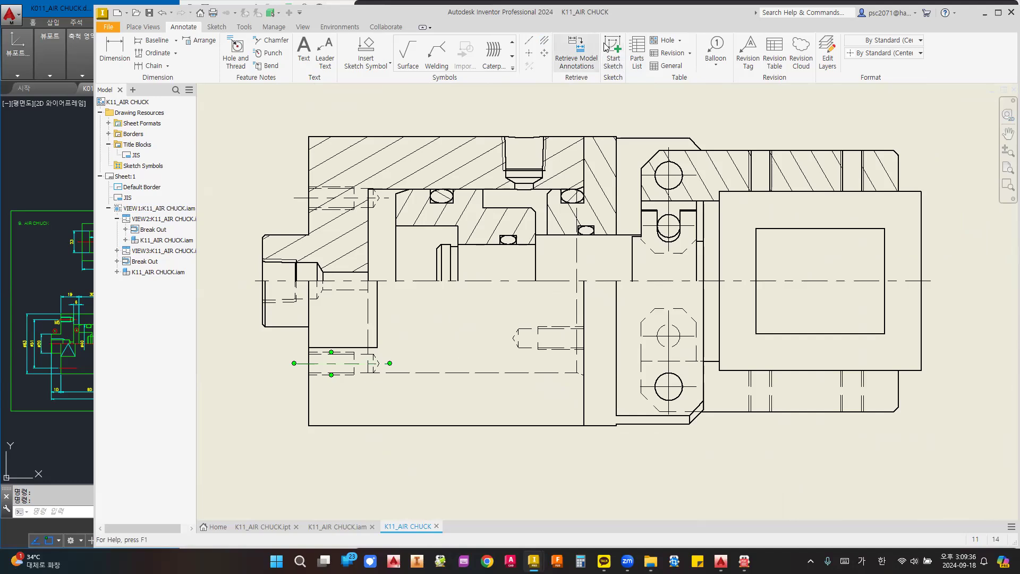
pyautogui.click(544, 40)
pyautogui.click(556, 327)
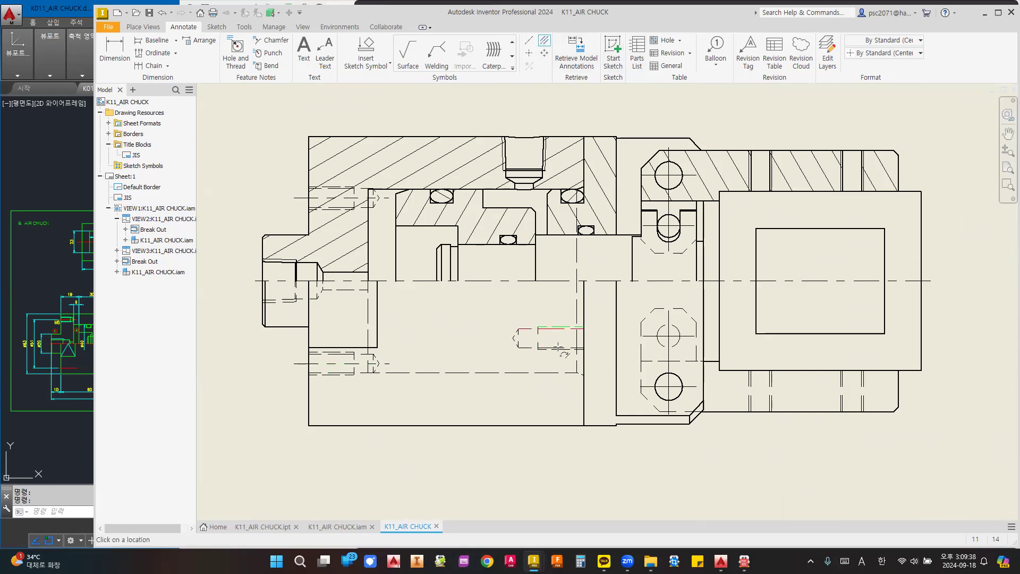
pyautogui.click(586, 351)
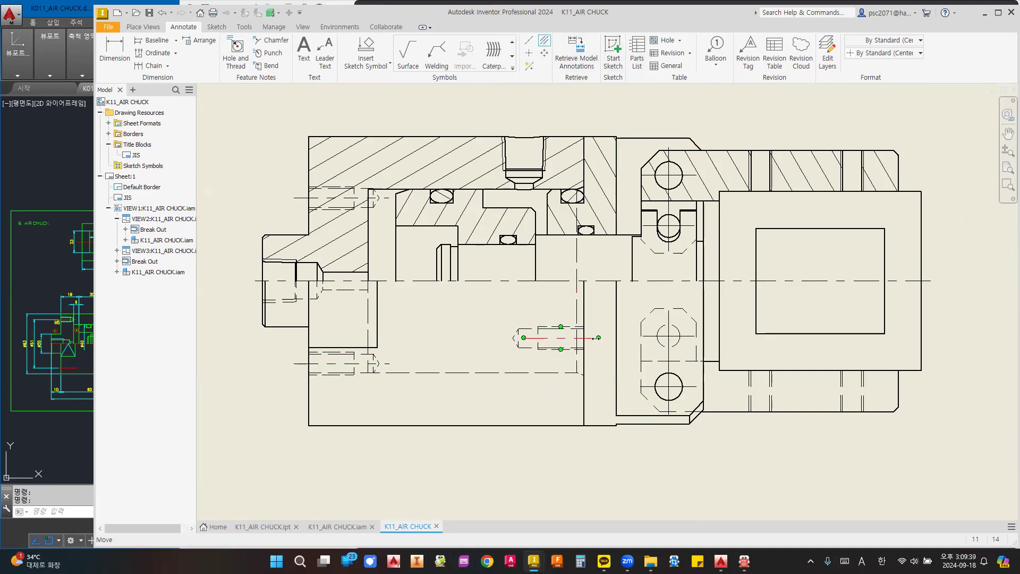
pyautogui.click(625, 337)
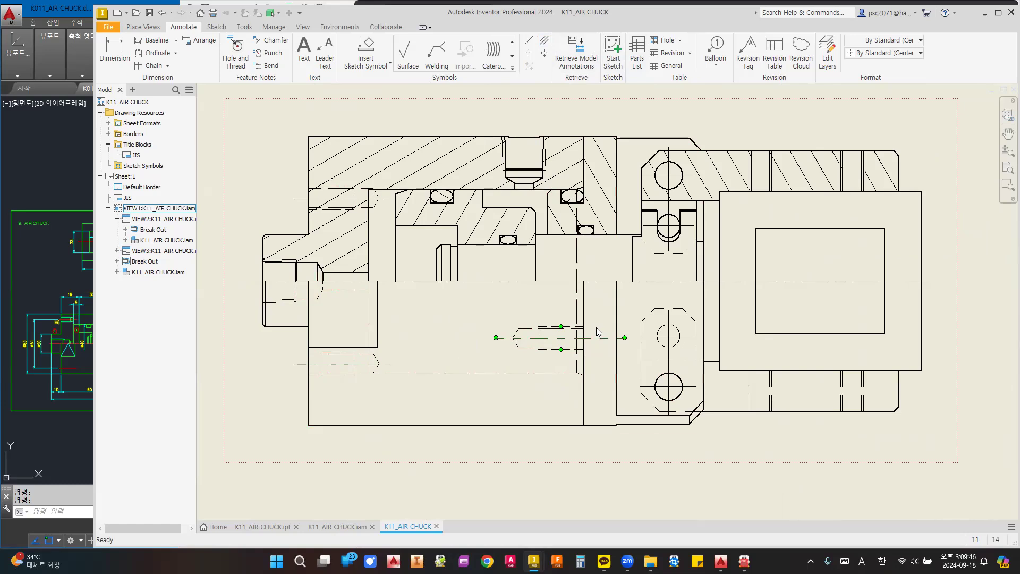
pyautogui.rightClick(615, 308)
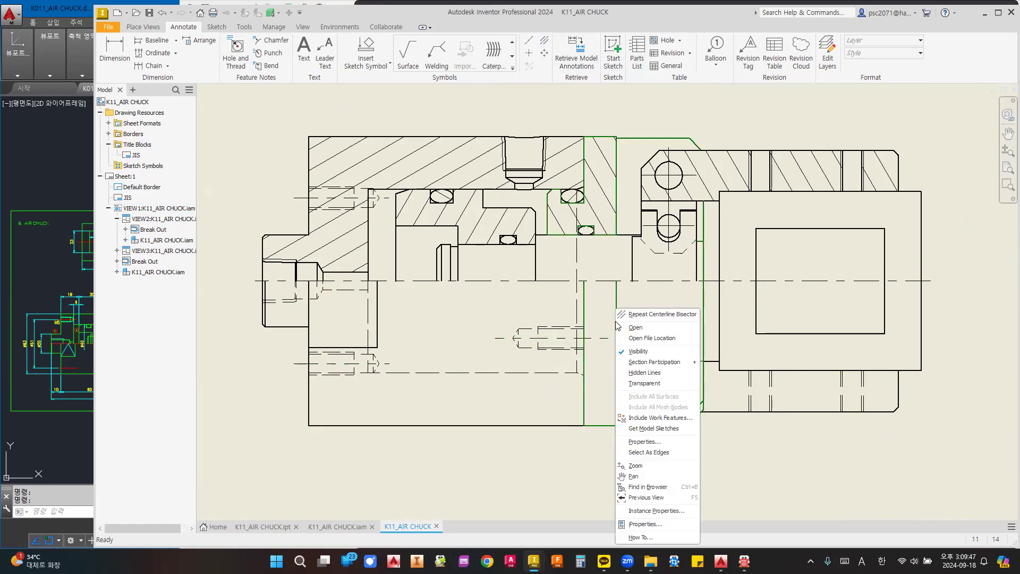
pyautogui.click(630, 373)
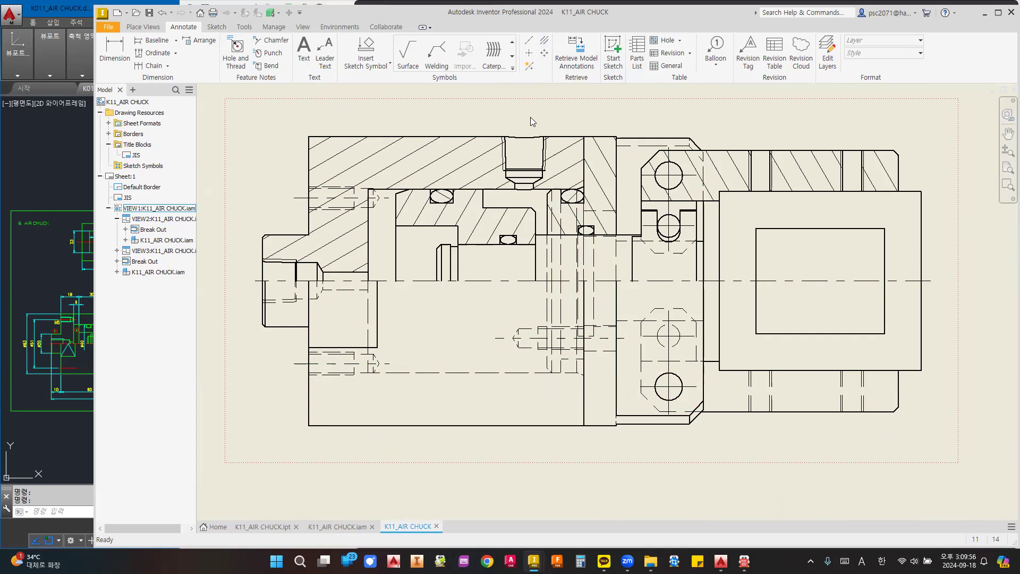
# - Add vertical bisector centerlines to the two screw holes in both the upper and lower jaws of the front view
pyautogui.moveTo(621, 244); pyautogui.dragTo(512, 290, button='middle')
pyautogui.click(544, 42)
pyautogui.click(641, 216)
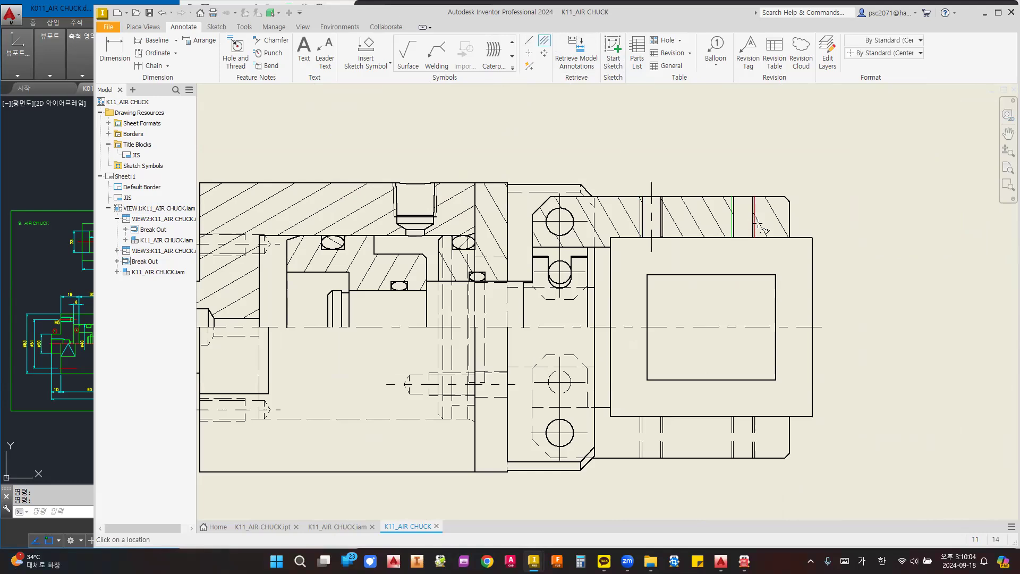
pyautogui.click(754, 447)
pyautogui.scroll(-3, 635, 335)
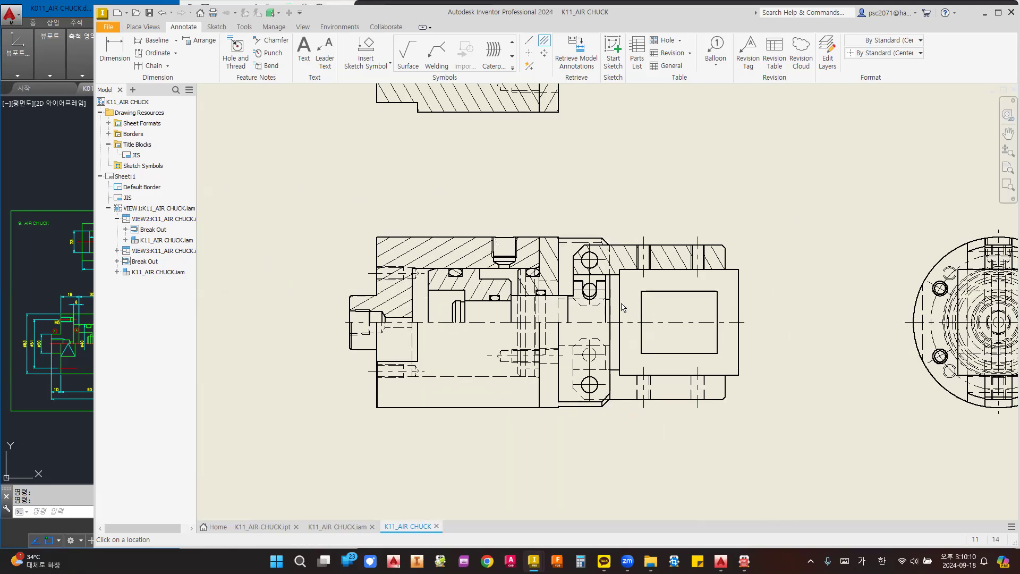
# - Turn off hidden lines for the piston's inner and outer O-rings in the top view
pyautogui.moveTo(580, 137)
pyautogui.mouseDown(button='middle')
pyautogui.moveTo(573, 282)
pyautogui.moveTo(547, 373)
pyautogui.mouseUp(button='middle')
pyautogui.scroll(3, 568, 282)
pyautogui.moveTo(568, 282); pyautogui.dragTo(677, 299, button='middle')
pyautogui.rightClick(507, 232)
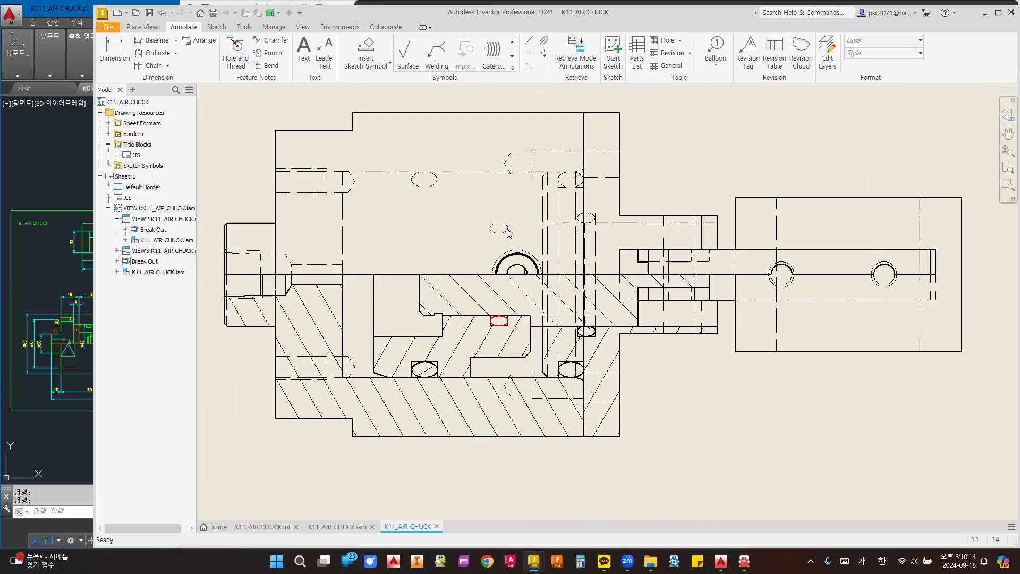
pyautogui.click(536, 302)
pyautogui.rightClick(436, 187)
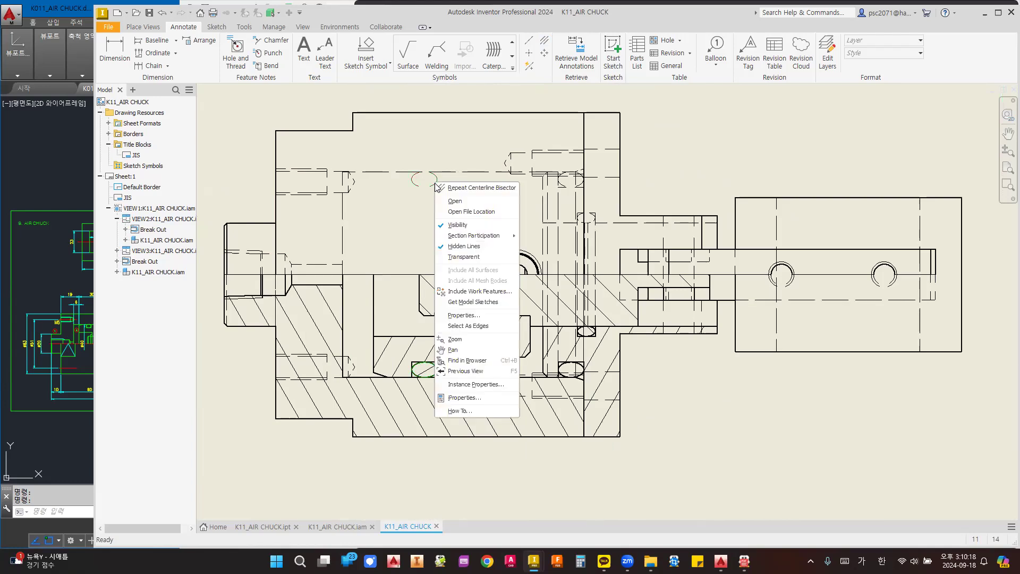
pyautogui.click(470, 246)
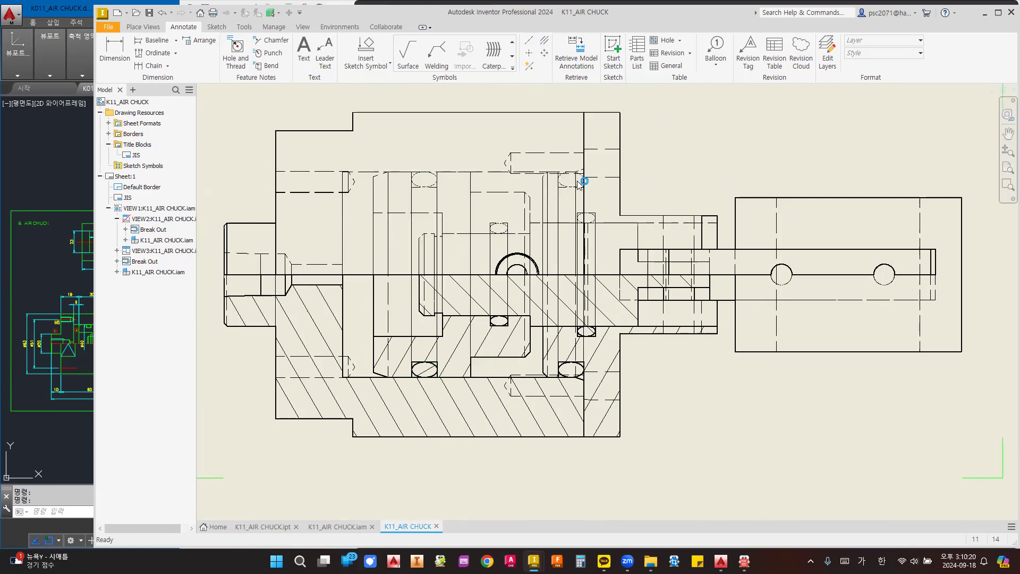
# - Turn off hidden lines for the cover's outer and inner O-rings in the top view
pyautogui.scroll(5, 579, 182)
pyautogui.rightClick(514, 198)
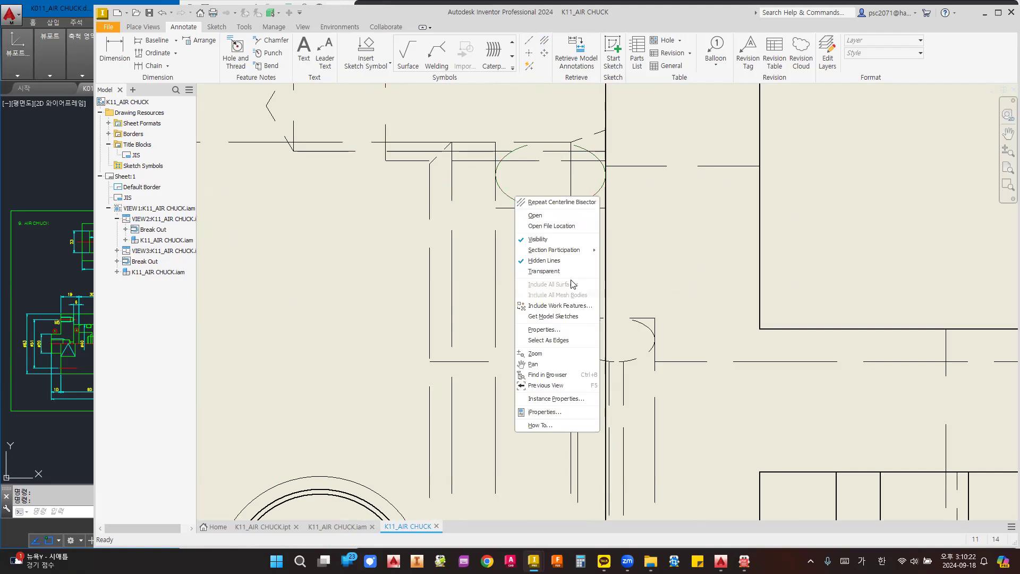
pyautogui.click(563, 260)
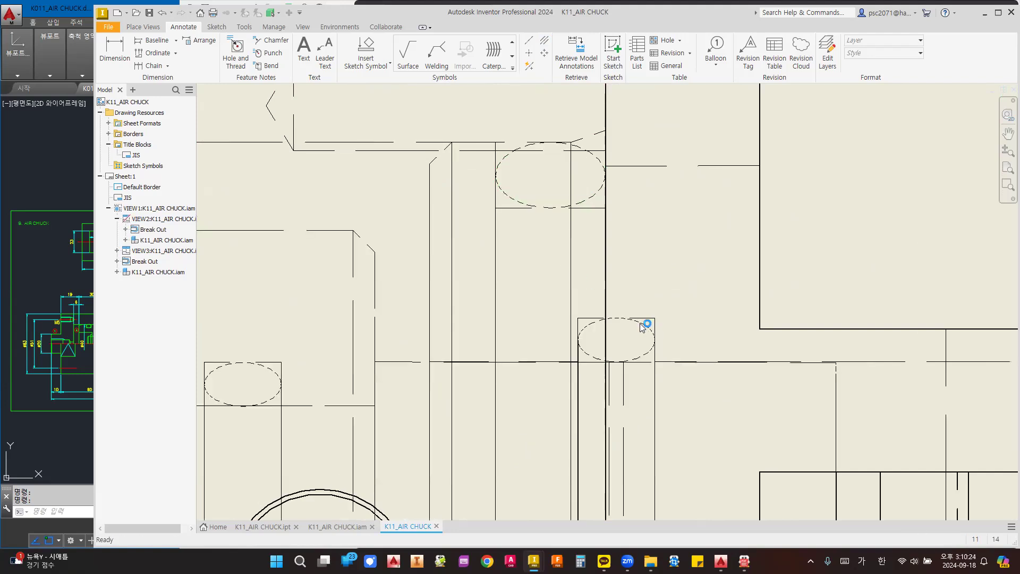
pyautogui.rightClick(641, 327)
pyautogui.click(654, 372)
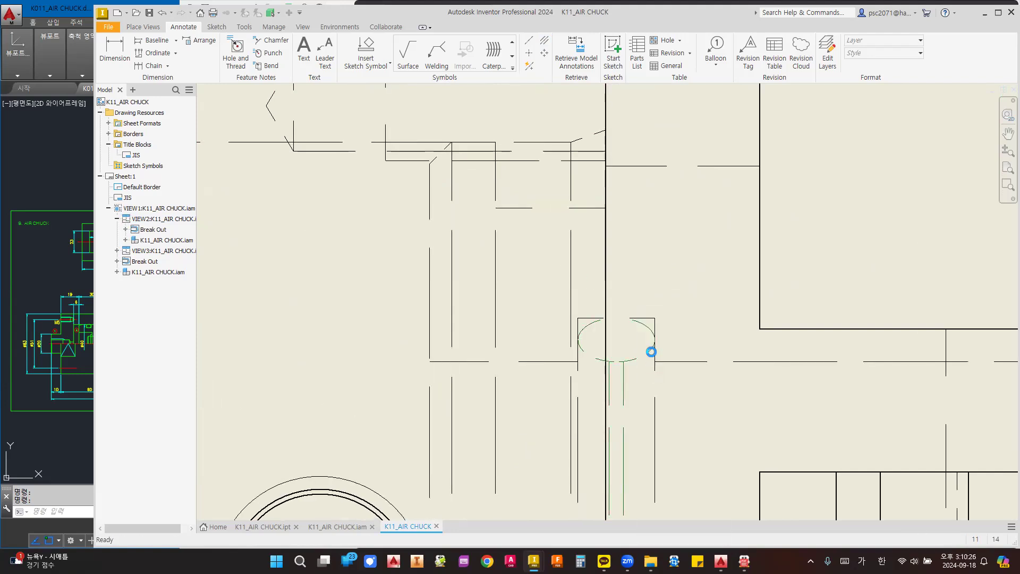
# - Add a vertical bisector centerline to the hidden hole in the cover's protruding end in the top view and extend it above the cover
pyautogui.scroll(-6, 632, 267)
pyautogui.scroll(4, 690, 350)
pyautogui.scroll(-3, 687, 343)
pyautogui.scroll(4, 687, 343)
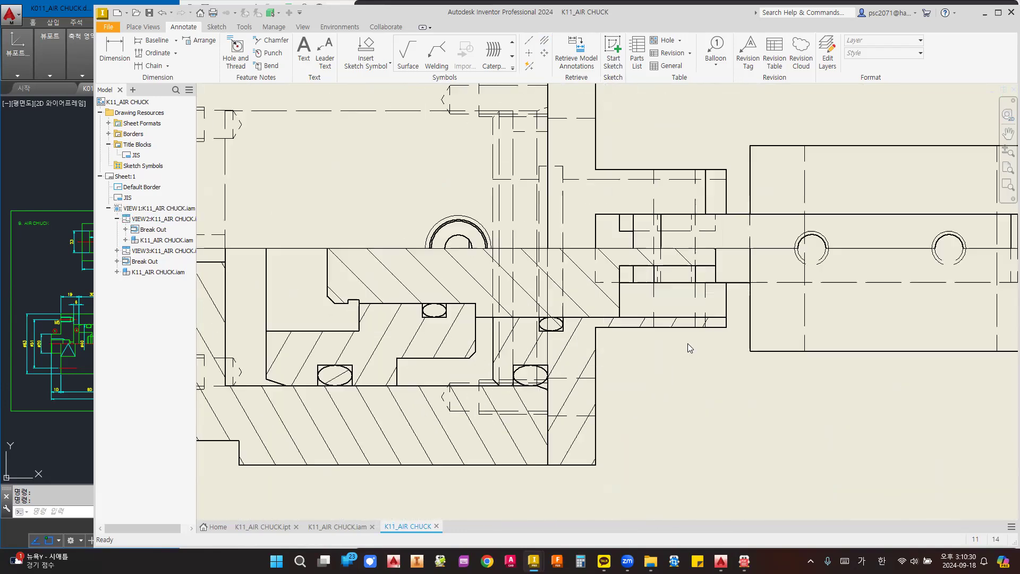
pyautogui.click(544, 43)
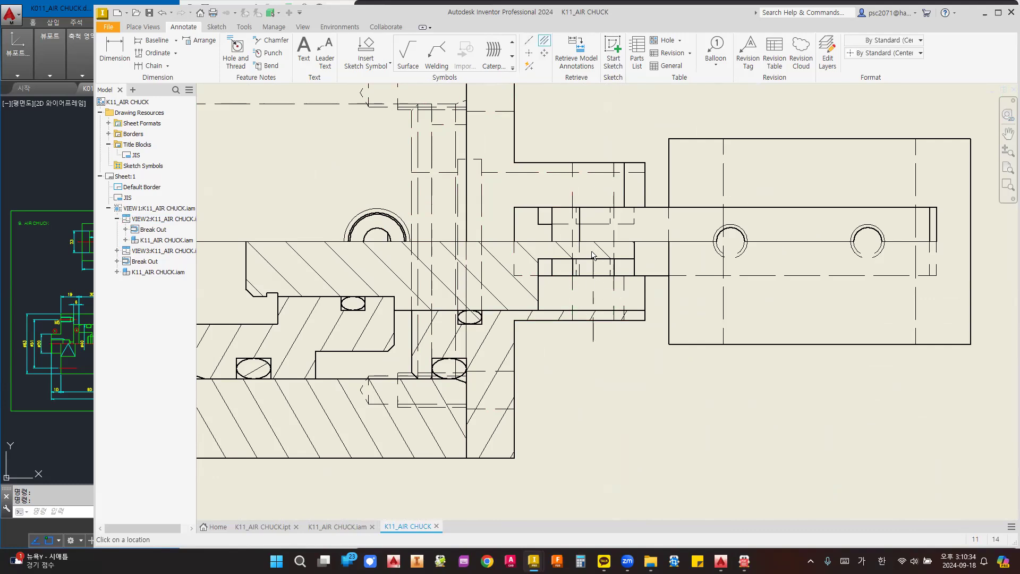
pyautogui.press('Escape')
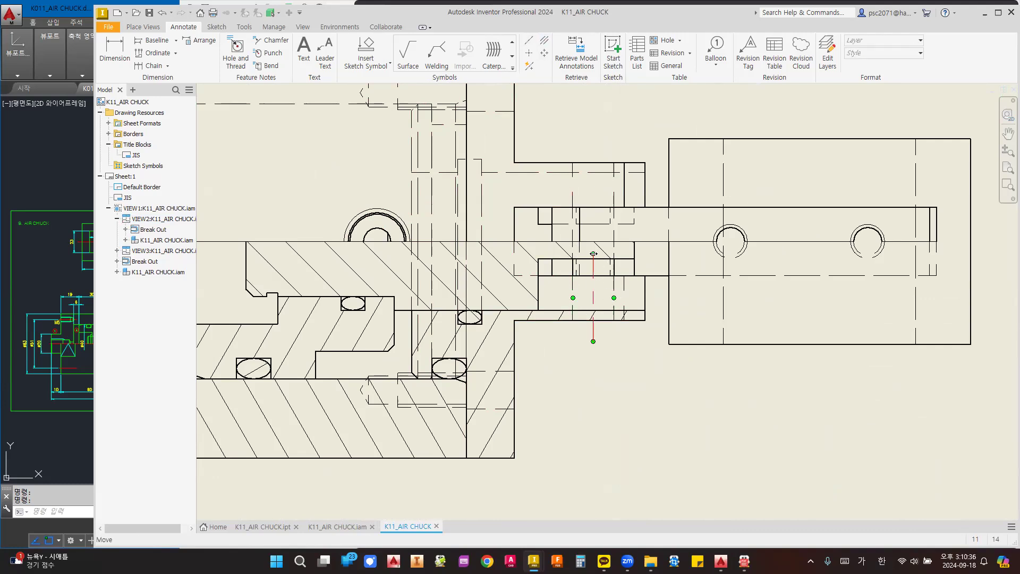
pyautogui.click(593, 147)
# - Add center marks to the two screw holes in the jaw of the top view
pyautogui.moveTo(593, 147); pyautogui.dragTo(452, 164, button='middle')
pyautogui.click(529, 53)
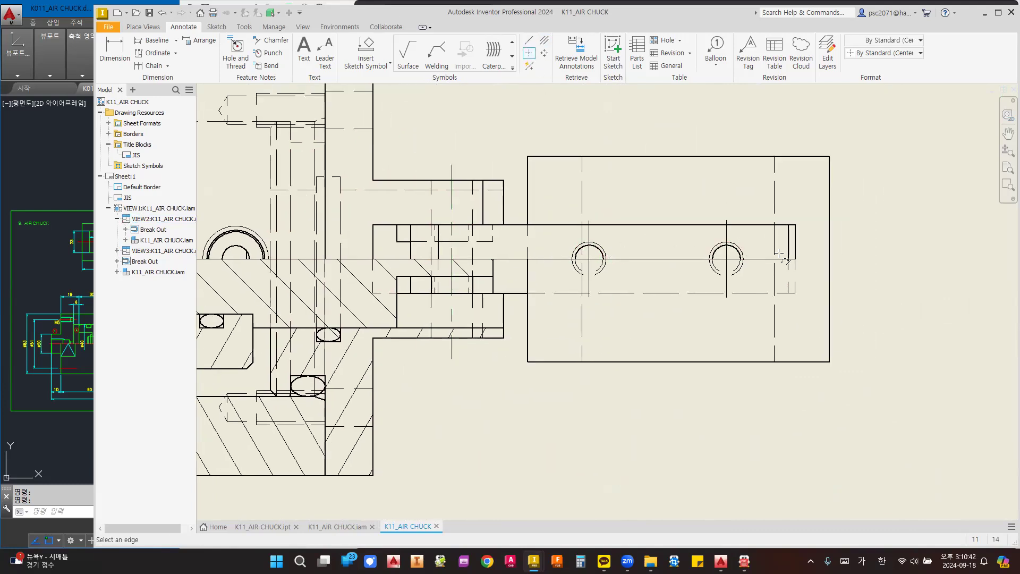
pyautogui.scroll(-3, 792, 262)
pyautogui.press('Escape')
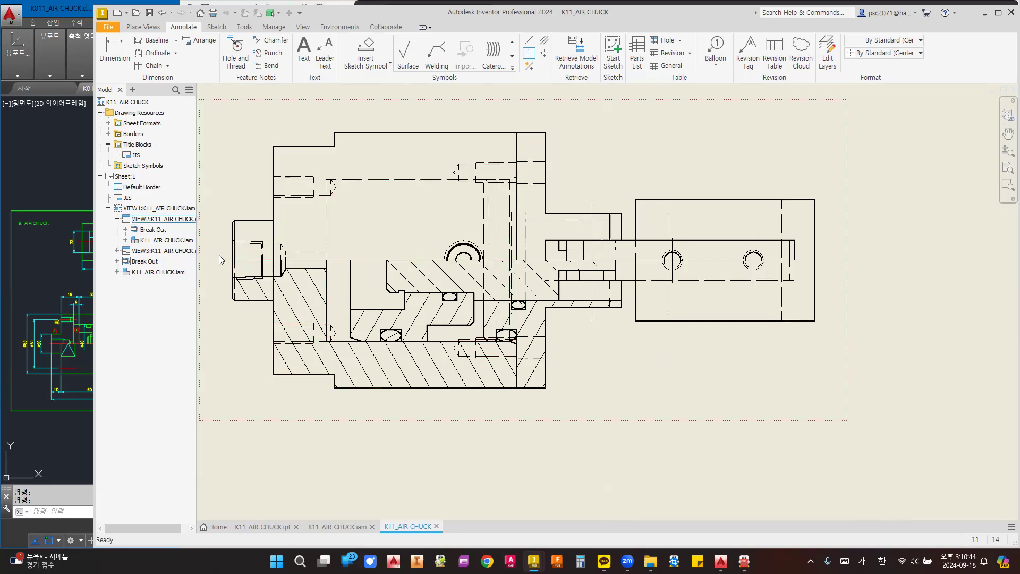
# - Enable edge priority selection and hide the solid break-out boundary line running horizontally through the middle of the top view
pyautogui.click(272, 12)
pyautogui.click(292, 37)
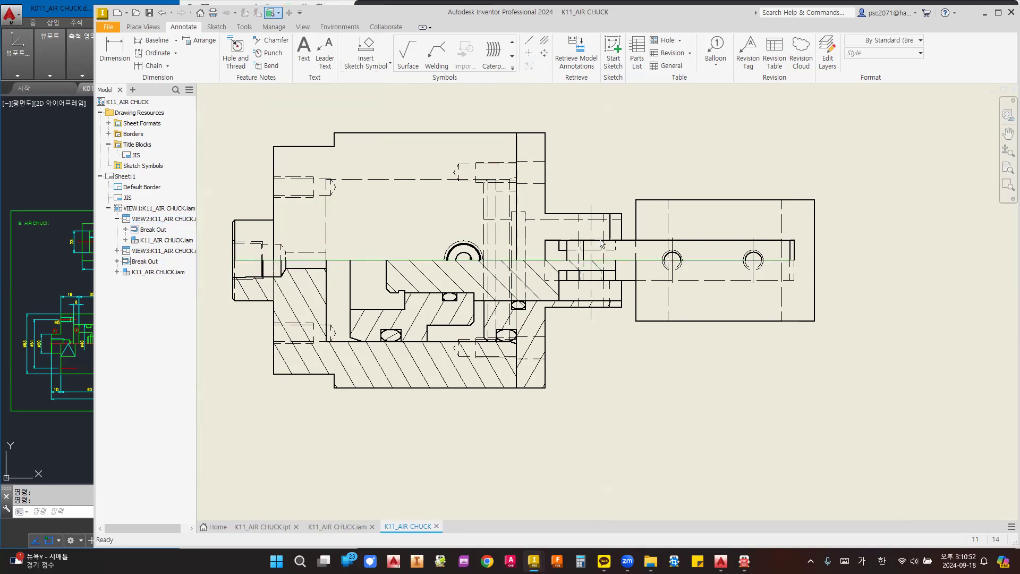
pyautogui.moveTo(220, 258); pyautogui.dragTo(834, 263)
pyautogui.rightClick(834, 263)
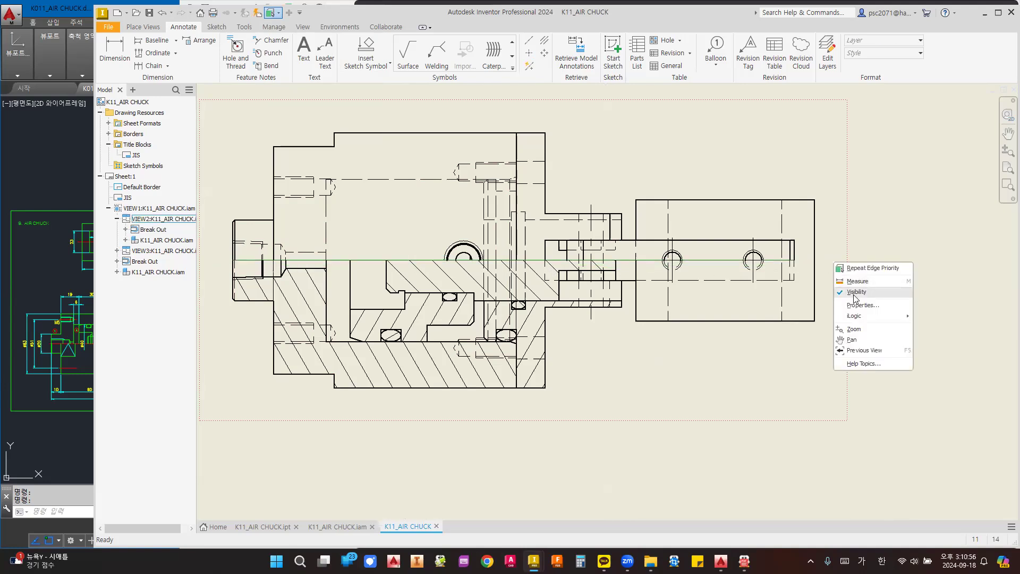
pyautogui.click(860, 291)
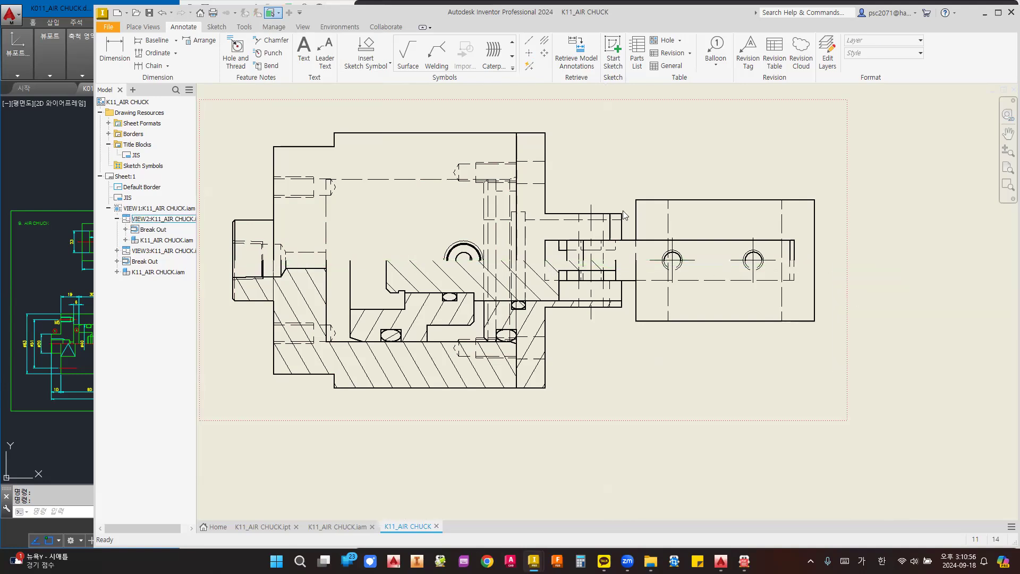
# - Add a horizontal bisector centerline from the left boss, extend it past the jaw, and add a center mark to the top view's port hole
pyautogui.click(544, 42)
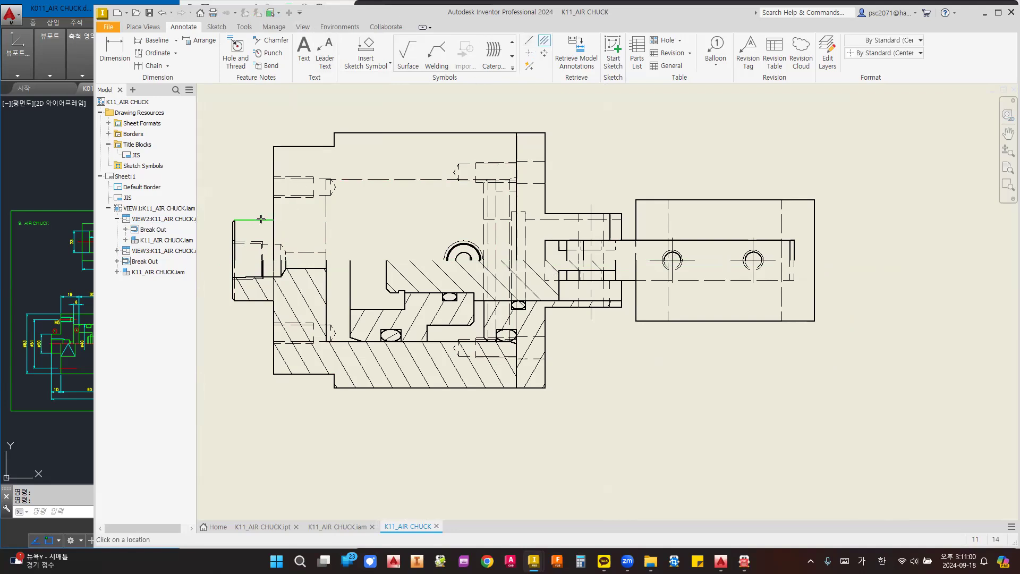
pyautogui.press('Escape')
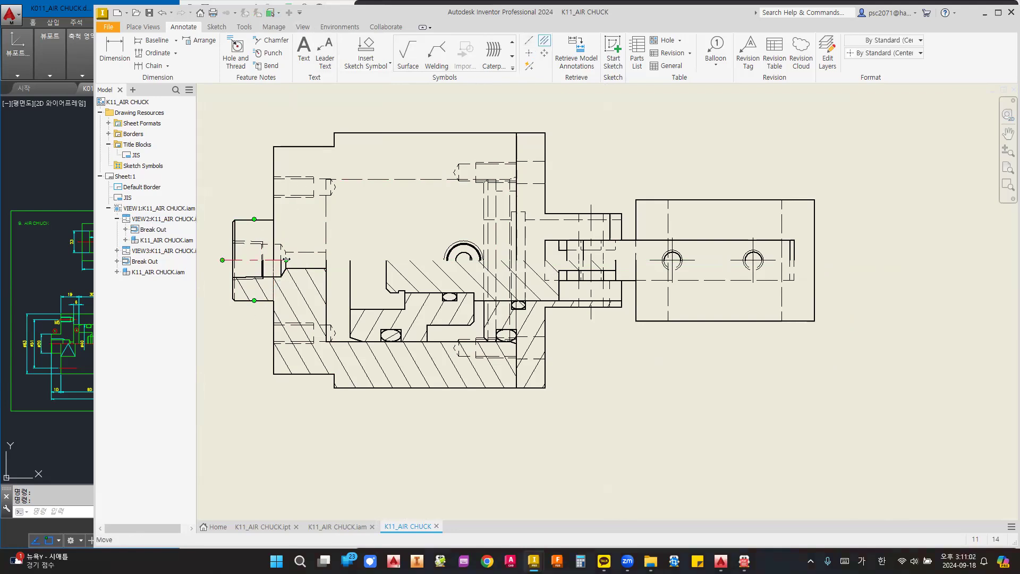
pyautogui.moveTo(781, 259); pyautogui.dragTo(826, 260)
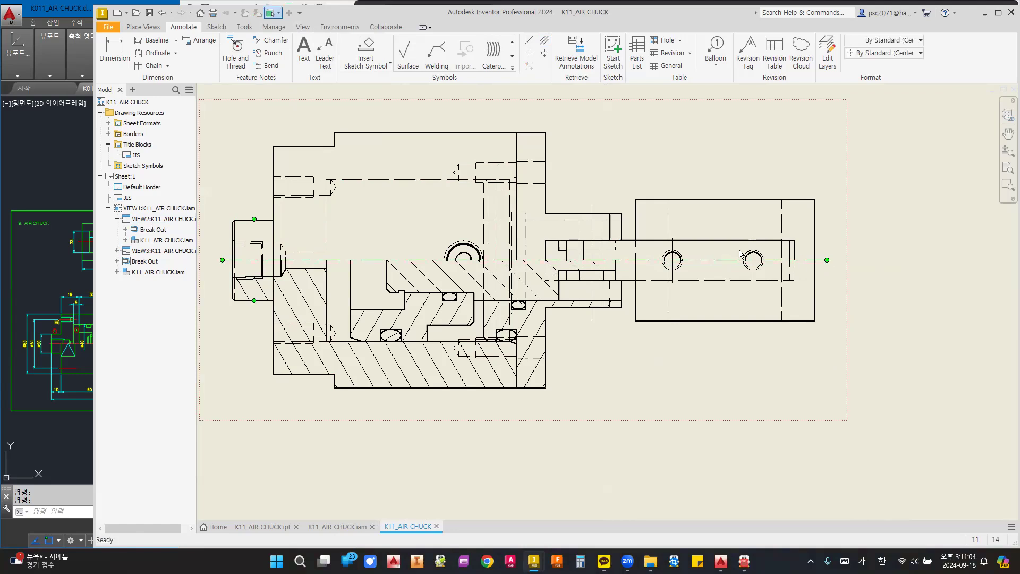
pyautogui.click(530, 55)
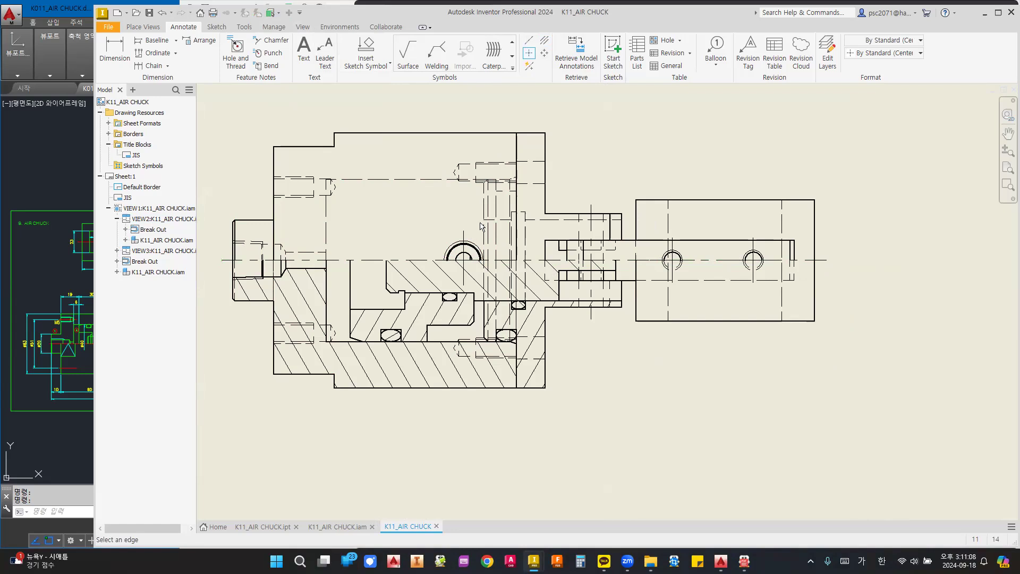
pyautogui.press('Escape')
# - Add a bisector centerline to the cover's upper bolt hole in the top view and extend it past the body's threaded hole
pyautogui.click(541, 161)
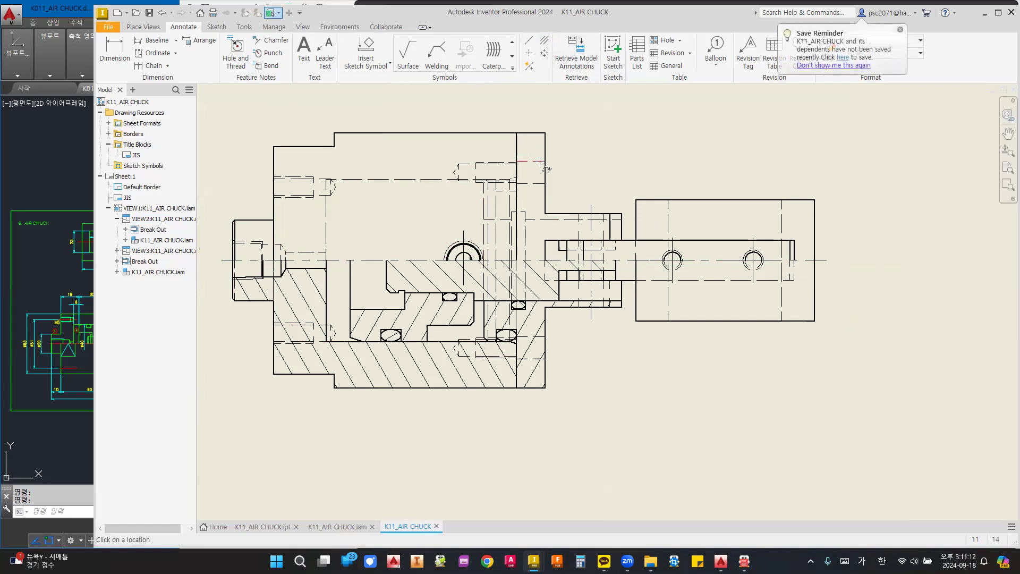
pyautogui.click(545, 185)
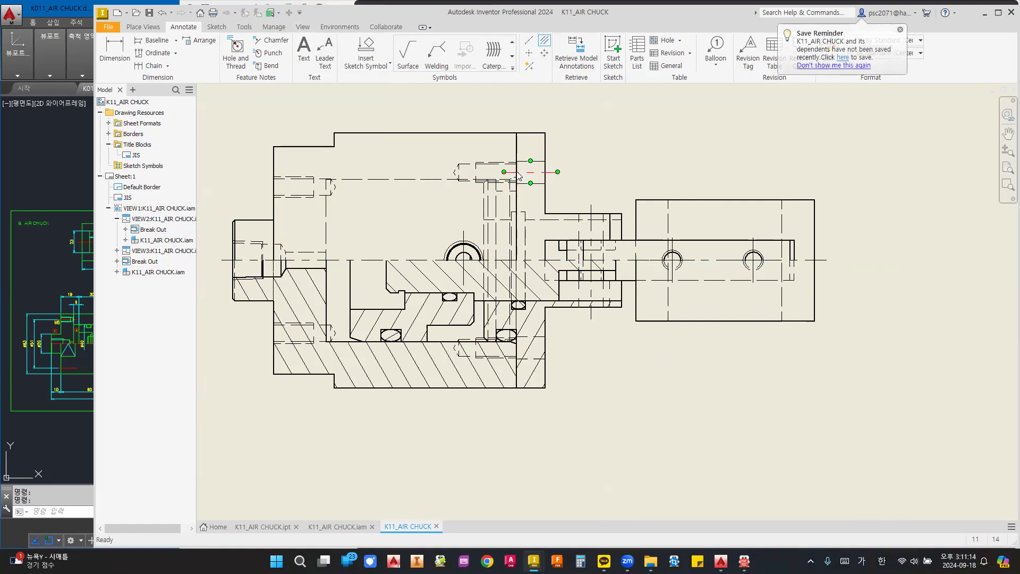
pyautogui.click(442, 172)
# - Add a bisector centerline to the upper threaded hole at the body's left end and extend it past the drill tip
pyautogui.click(544, 40)
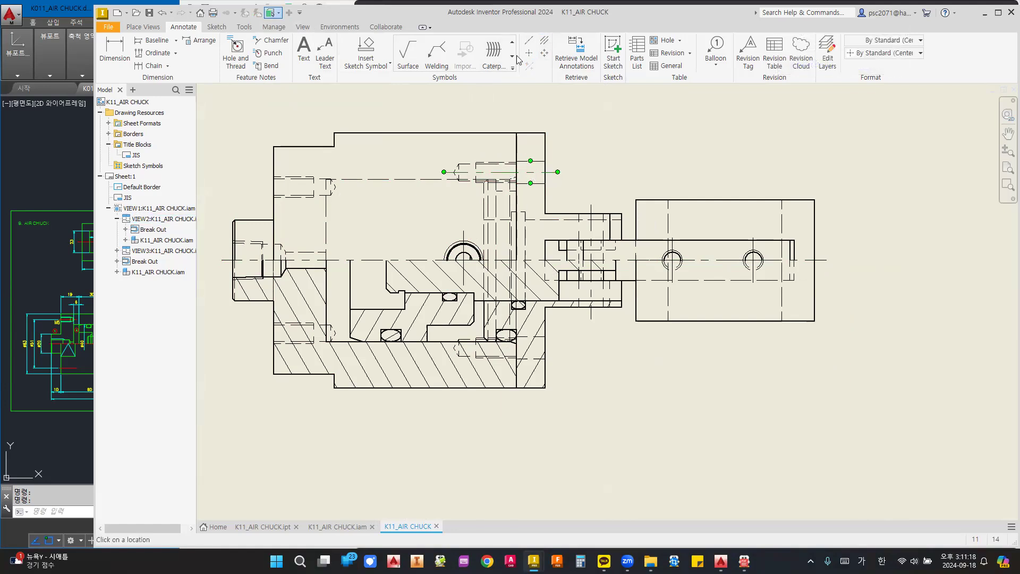
pyautogui.click(297, 177)
pyautogui.click(294, 197)
pyautogui.moveTo(326, 186); pyautogui.dragTo(347, 187)
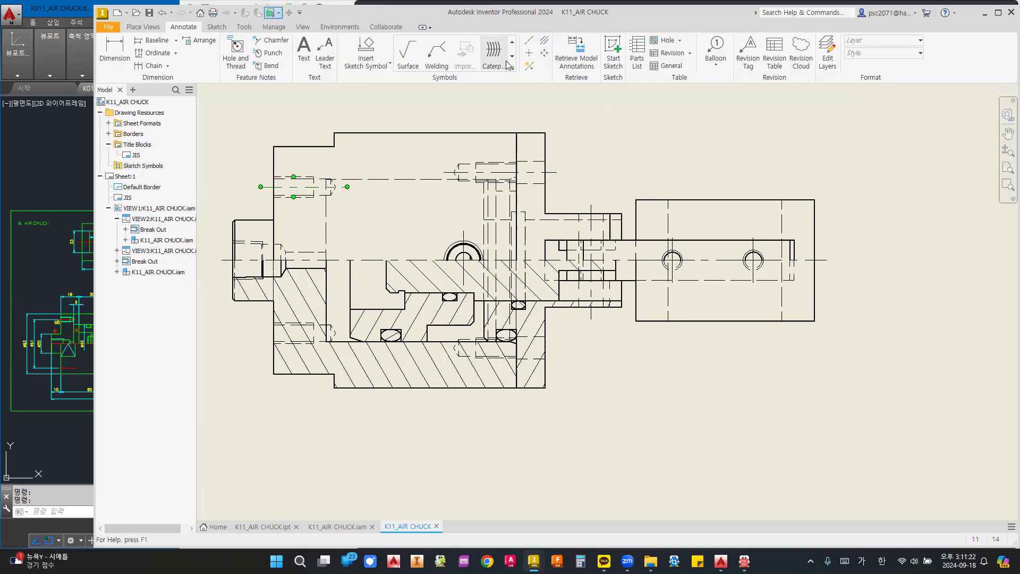
pyautogui.click(544, 41)
pyautogui.press('Escape')
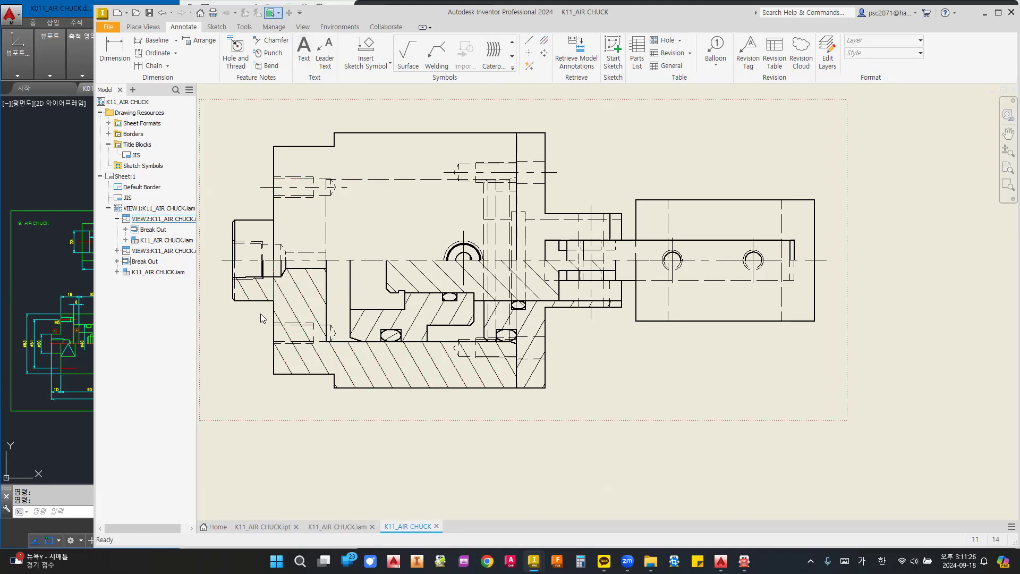
# - Hide the hidden lines of the lower threaded hole at the body's left end in the top view
pyautogui.click(339, 329)
pyautogui.rightClick(339, 329)
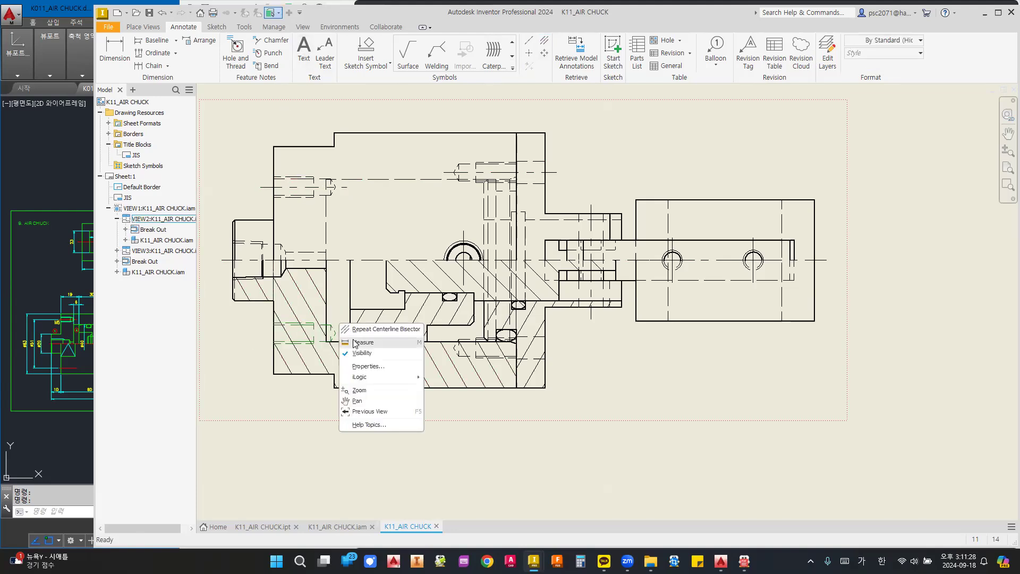
pyautogui.press('Escape')
# - Hide the drill tip and lower hidden lines of the lower-right threaded hole and the adjoining cover bolt hole
pyautogui.scroll(3, 468, 350)
pyautogui.scroll(3, 457, 332)
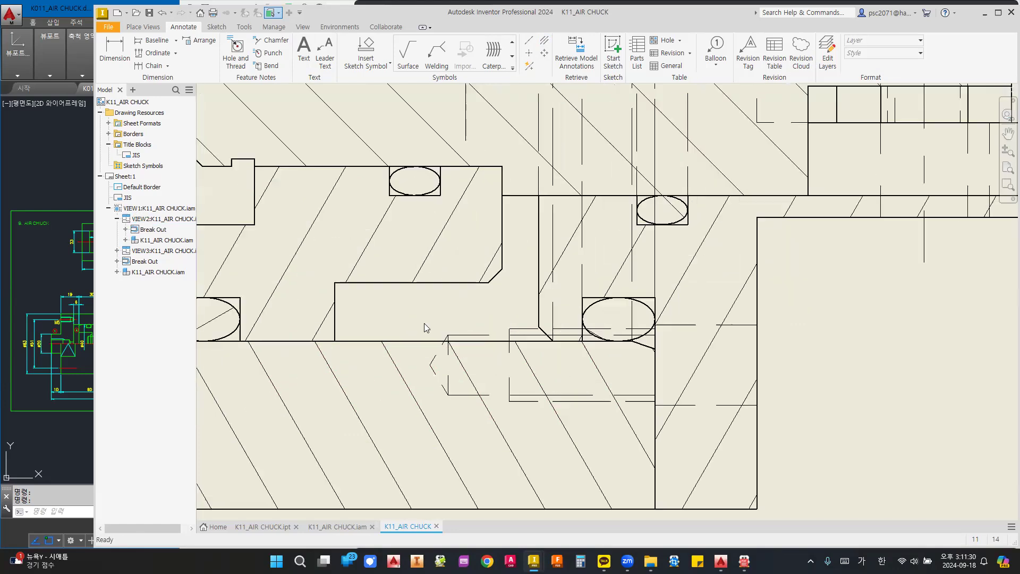
pyautogui.rightClick(525, 405)
pyautogui.click(544, 434)
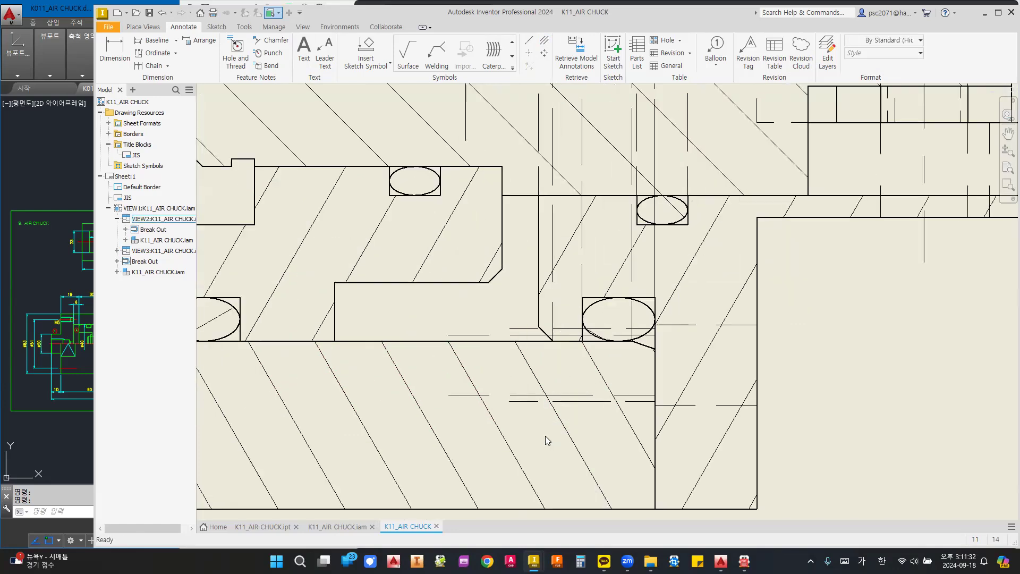
pyautogui.rightClick(799, 414)
pyautogui.click(819, 445)
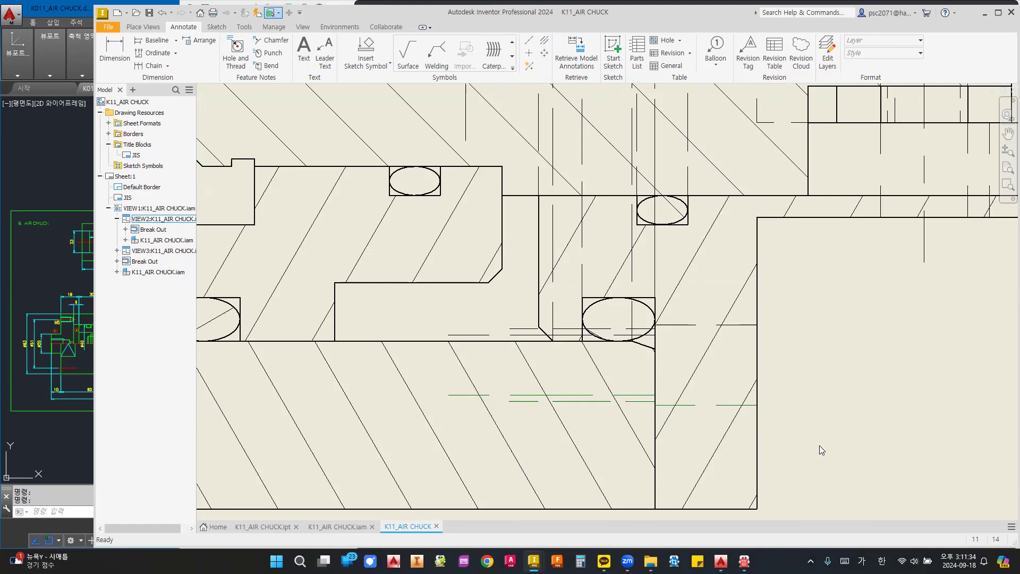
# - Hide the remaining upper hidden lines of the lower-right threaded hole and the adjoining cover bolt hole
pyautogui.rightClick(522, 333)
pyautogui.click(542, 361)
pyautogui.rightClick(522, 334)
pyautogui.press('Escape')
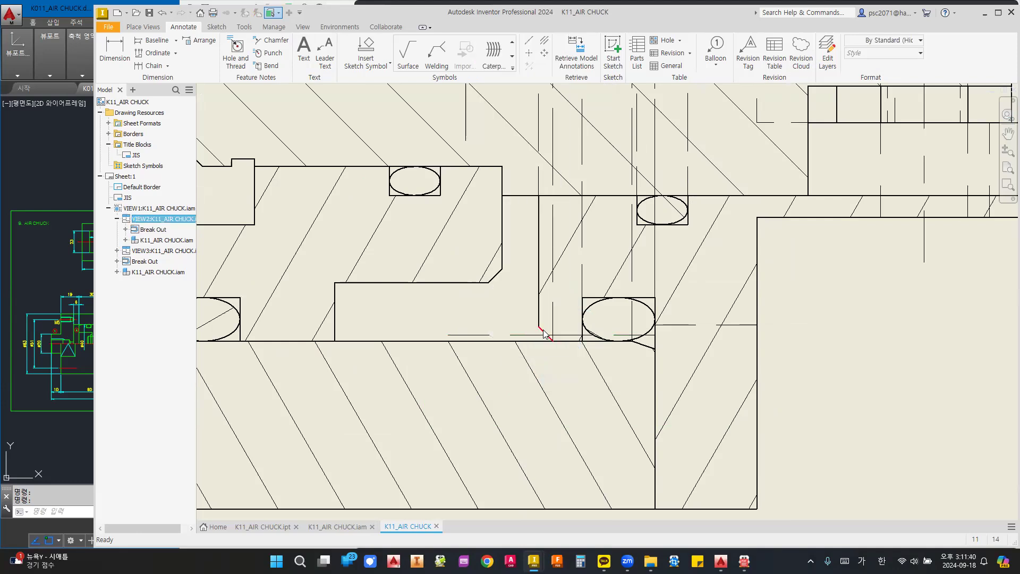
pyautogui.rightClick(535, 335)
pyautogui.click(552, 365)
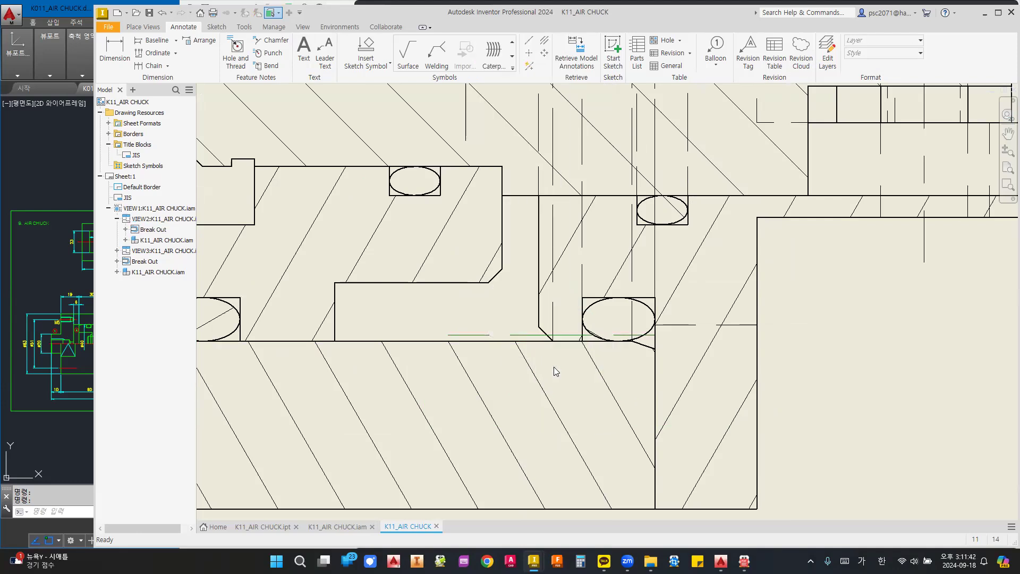
pyautogui.rightClick(733, 326)
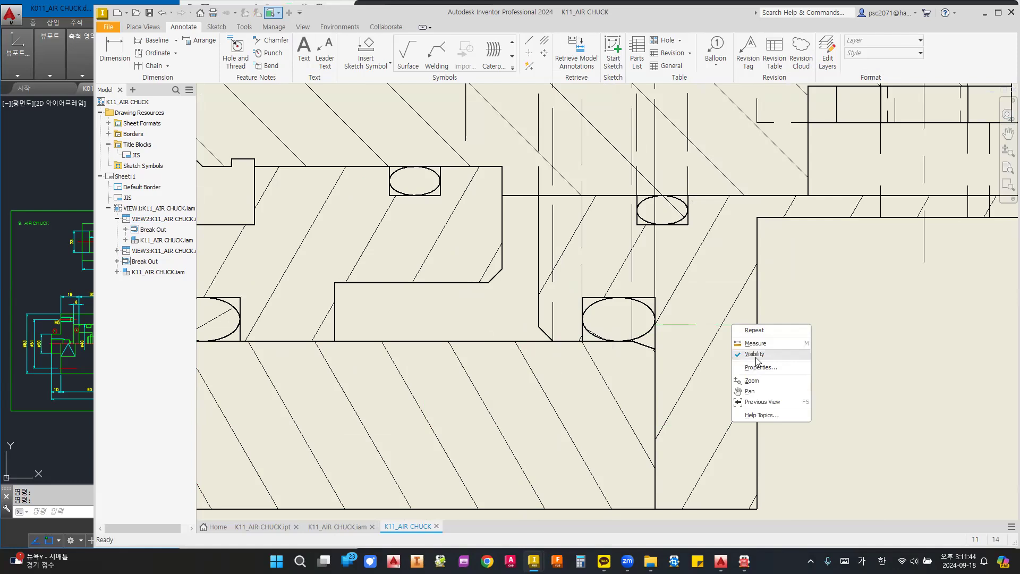
pyautogui.click(755, 355)
# - Hide the vertical hidden lines crossing the cover and its O-ring grooves in the sectioned half of the top view
pyautogui.scroll(-3, 732, 317)
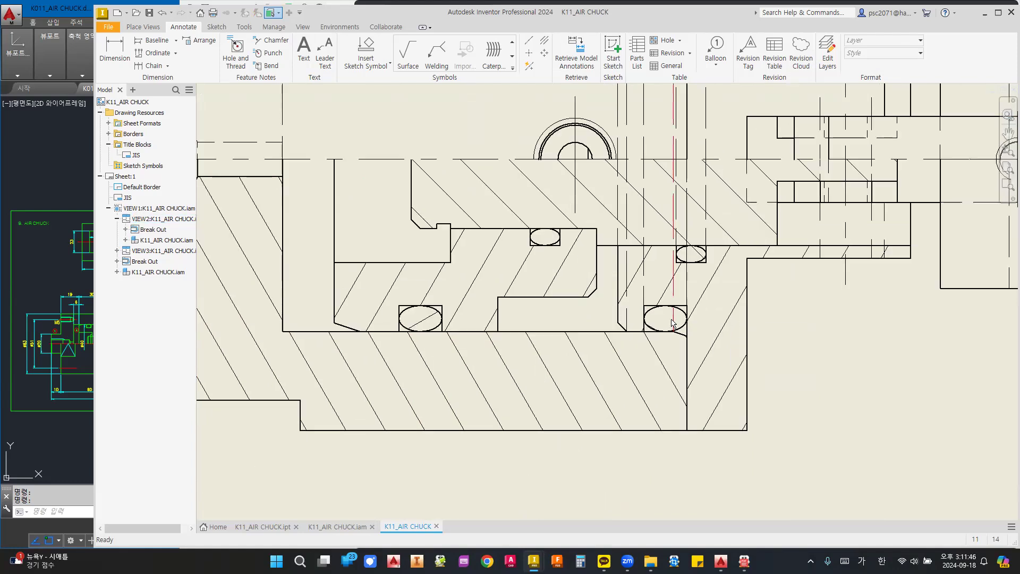
pyautogui.rightClick(678, 324)
pyautogui.click(696, 355)
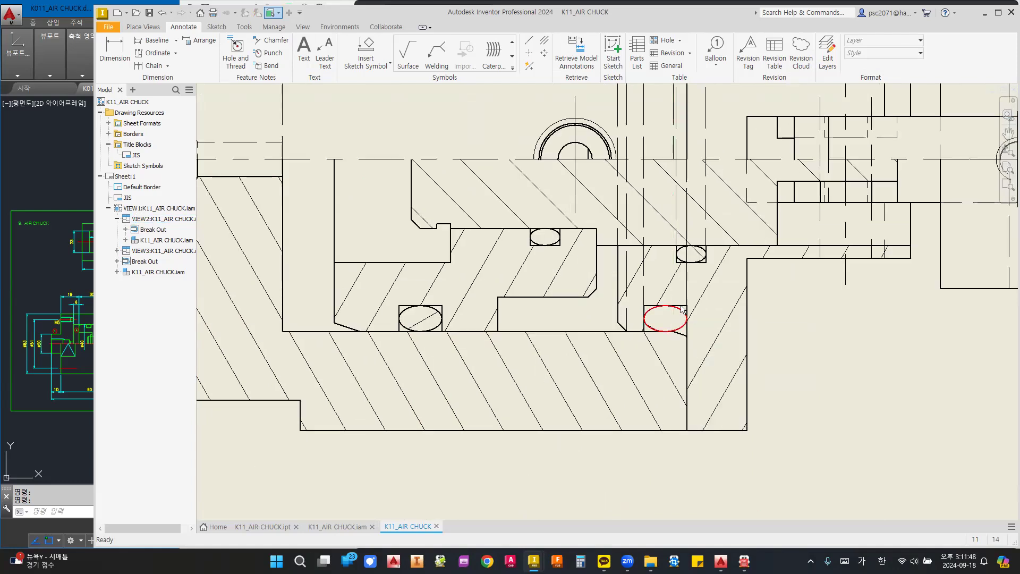
pyautogui.moveTo(654, 380); pyautogui.dragTo(614, 478, button='middle')
pyautogui.scroll(-3, 626, 313)
pyautogui.scroll(3, 626, 313)
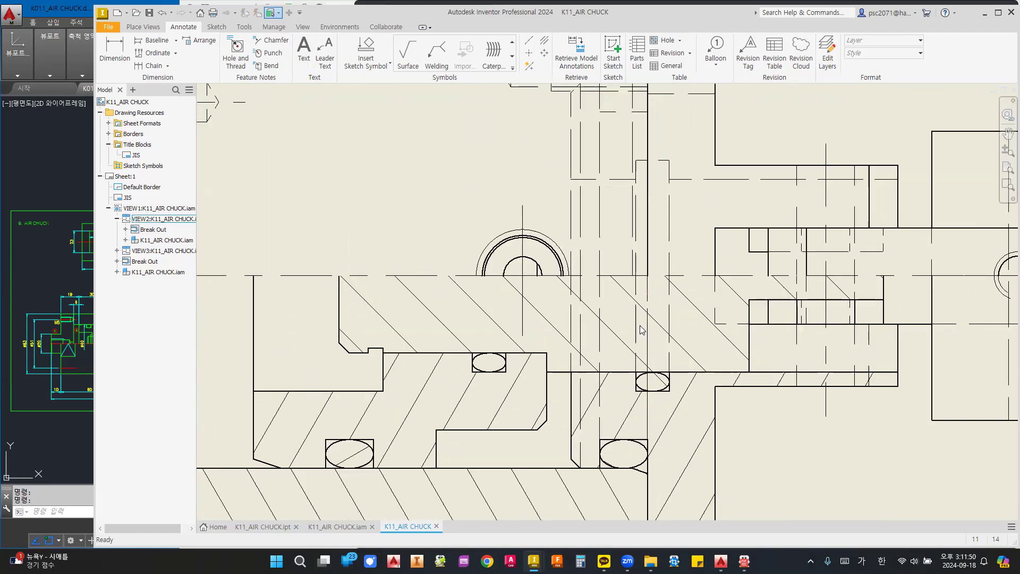
pyautogui.rightClick(581, 418)
pyautogui.click(597, 448)
pyautogui.rightClick(600, 405)
pyautogui.click(618, 430)
# - Hide the leftover vertical lines at the boss shoulder and end chamfer in the sectioned half of the top view
pyautogui.scroll(-3, 439, 367)
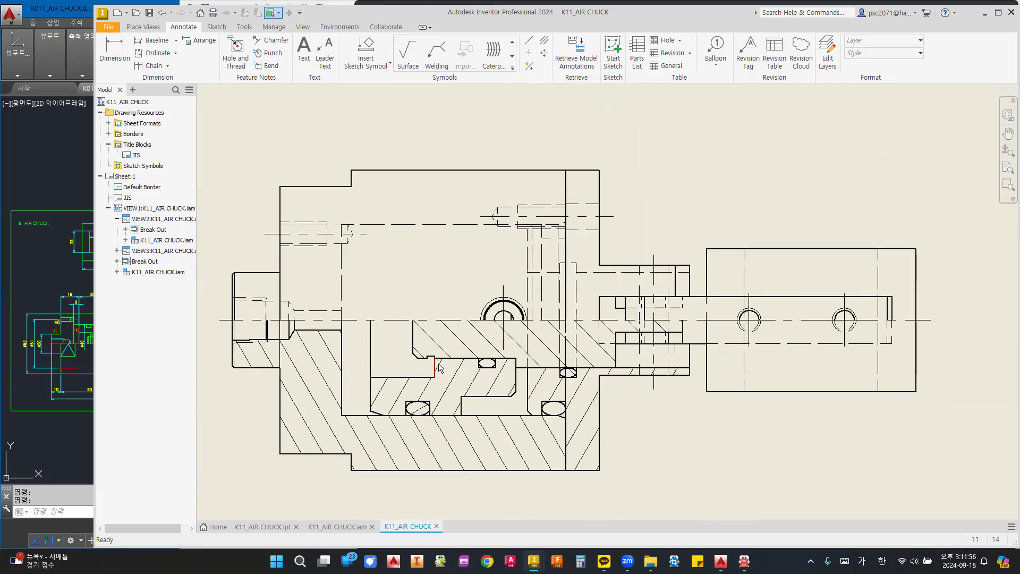
pyautogui.moveTo(440, 366); pyautogui.dragTo(491, 365, button='middle')
pyautogui.scroll(3, 320, 340)
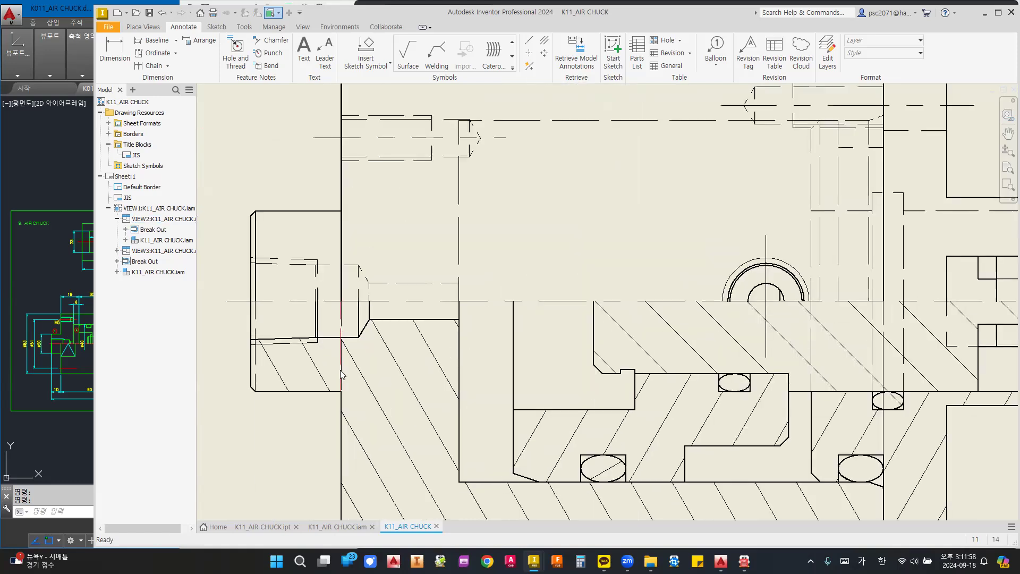
pyautogui.rightClick(340, 370)
pyautogui.click(365, 416)
pyautogui.rightClick(344, 376)
pyautogui.click(365, 414)
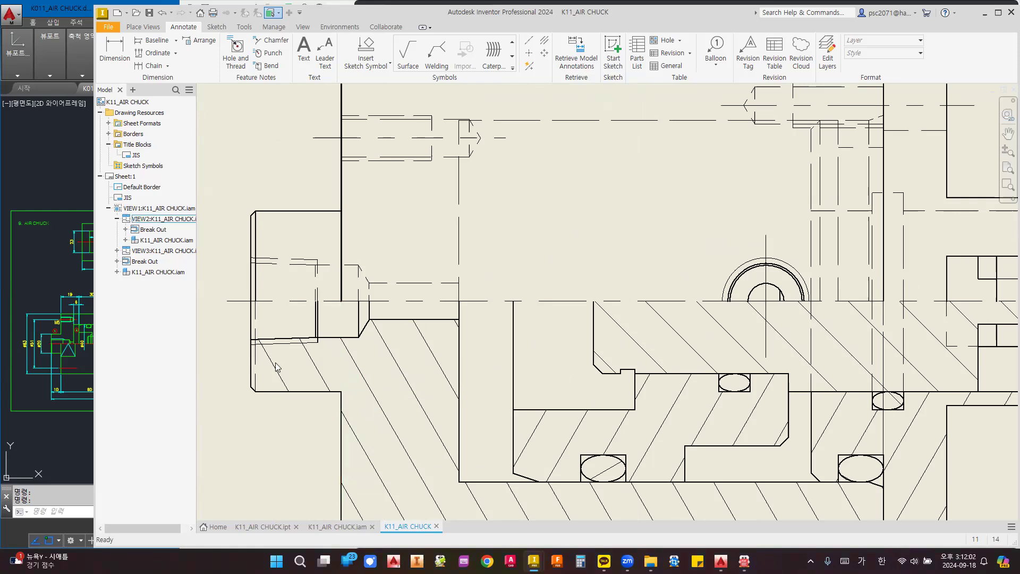
pyautogui.rightClick(257, 364)
pyautogui.click(278, 395)
# - Try to place a projected isometric view of the front view in the upper-right area of the sheet
pyautogui.scroll(2, 275, 297)
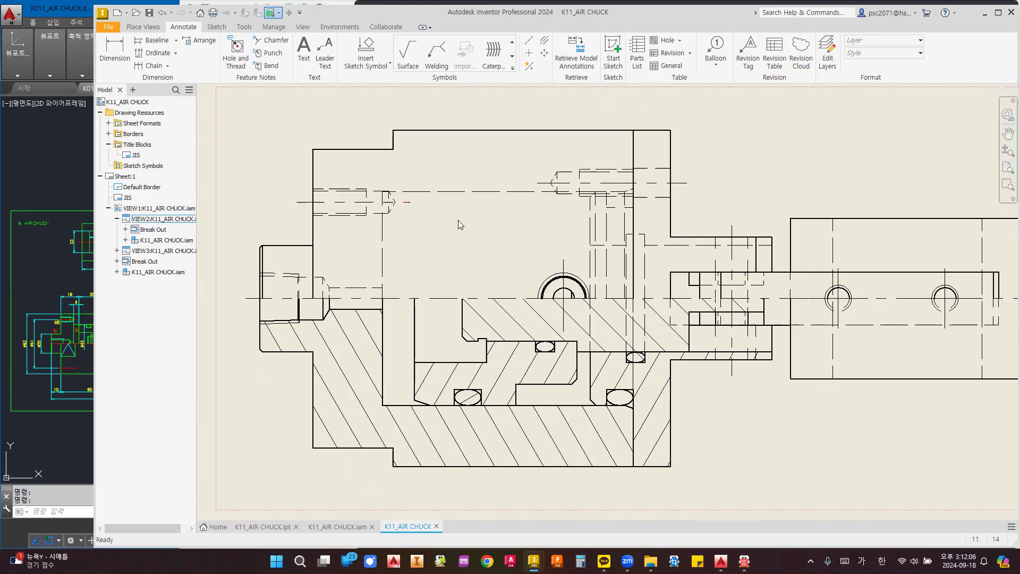
pyautogui.scroll(2, 458, 220)
pyautogui.scroll(5, 635, 354)
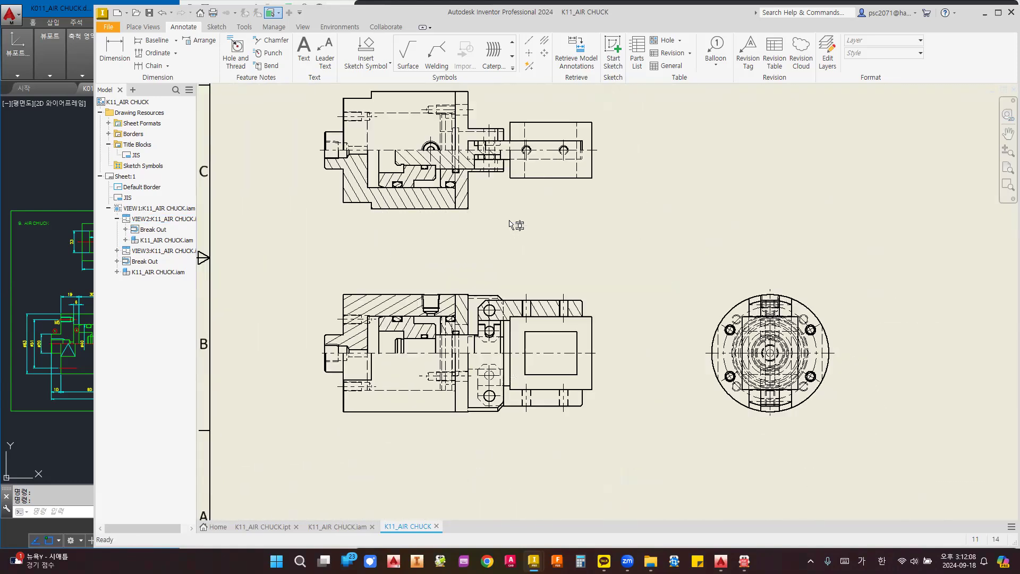
pyautogui.scroll(-2, 549, 270)
pyautogui.moveTo(555, 270); pyautogui.dragTo(549, 302, button='middle')
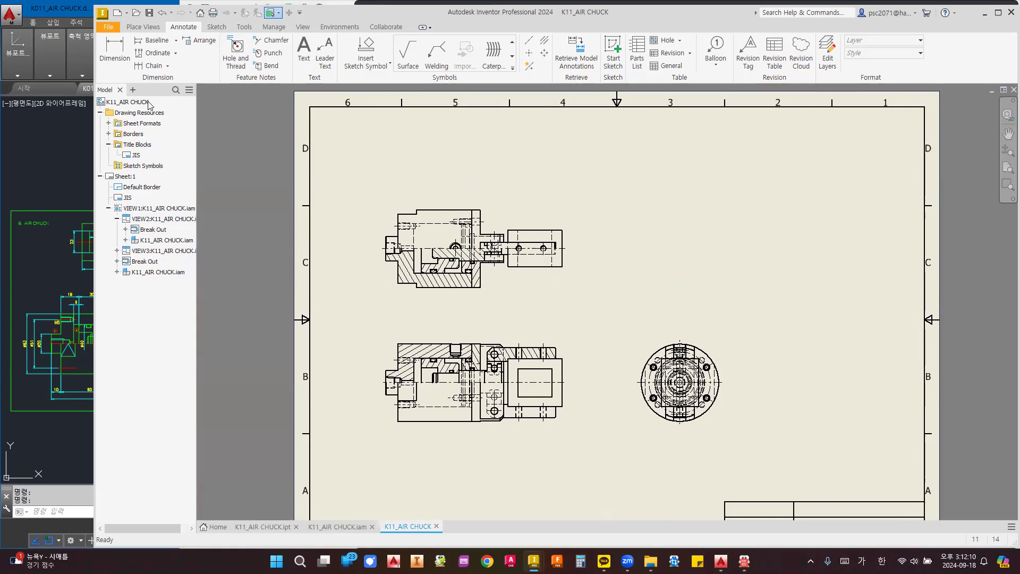
pyautogui.click(137, 27)
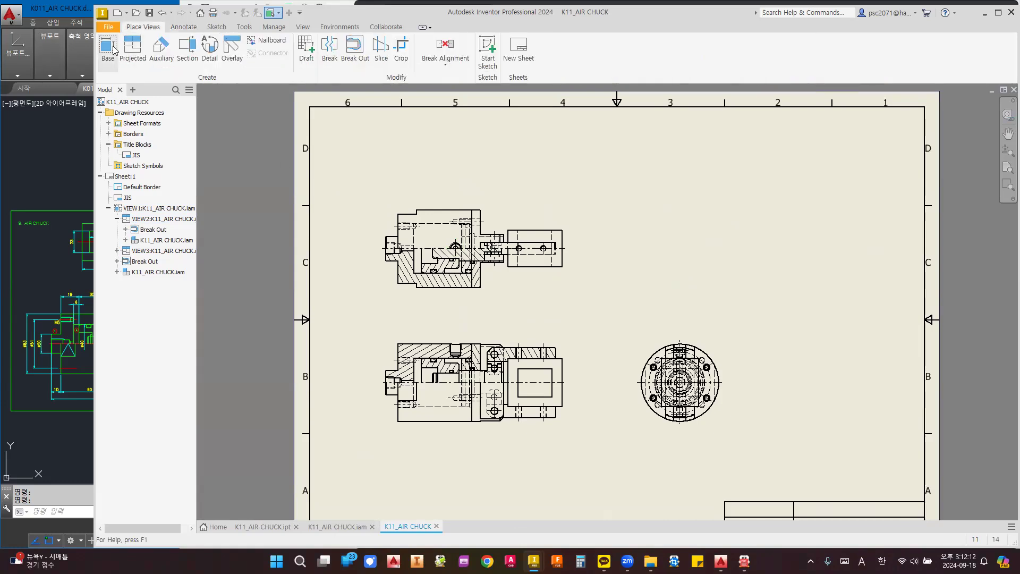
pyautogui.click(533, 342)
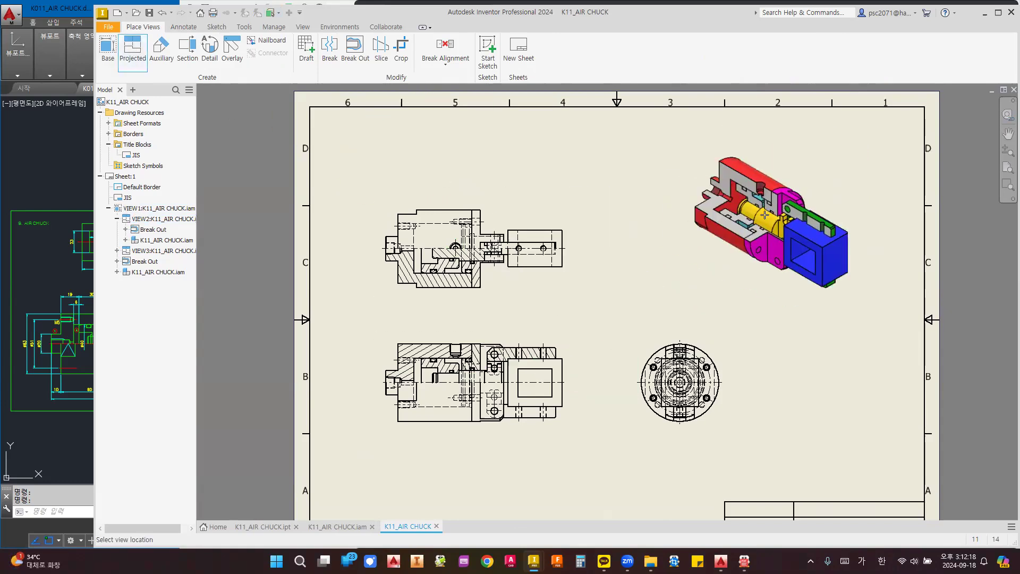
pyautogui.click(766, 212)
pyautogui.rightClick(766, 213)
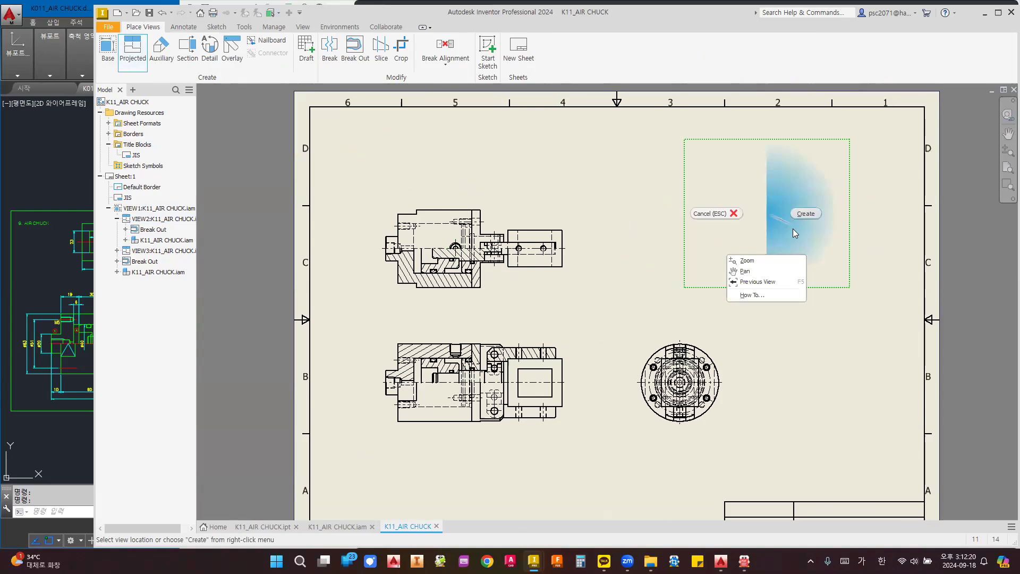
pyautogui.click(802, 213)
pyautogui.press('Escape')
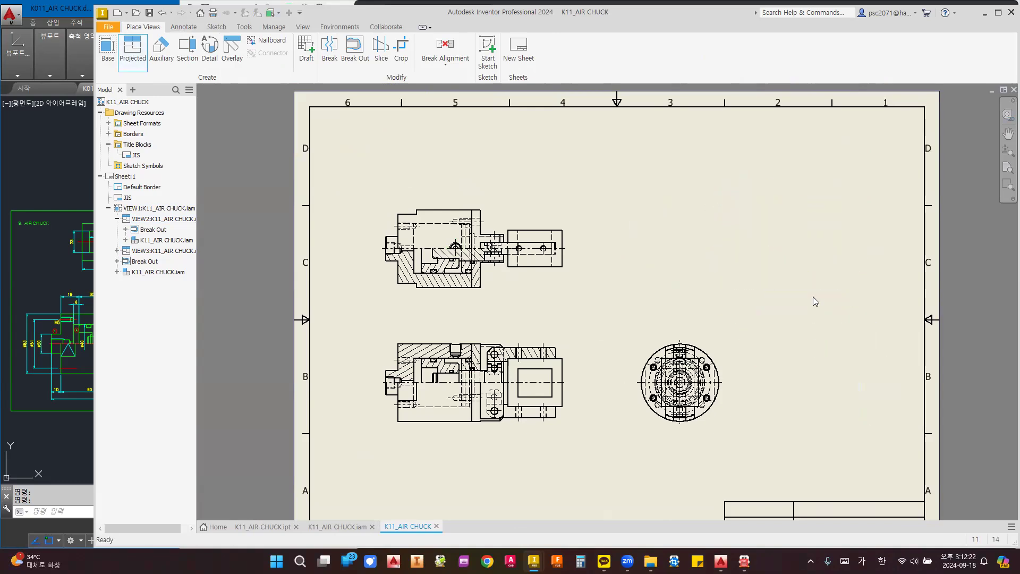
pyautogui.click(132, 51)
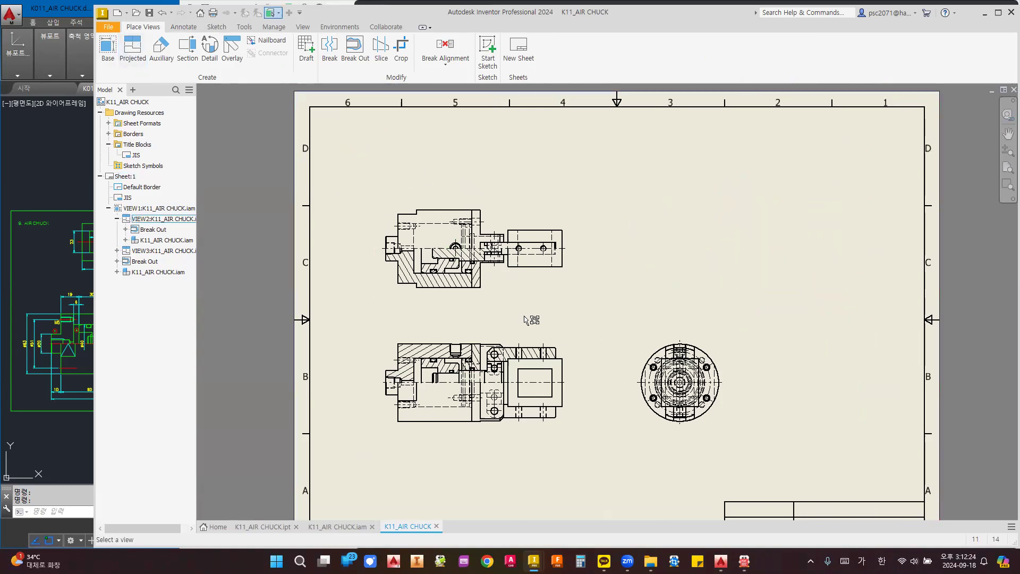
pyautogui.click(478, 372)
pyautogui.press('Escape')
# - Project an isometric view from the front view into the sheet's upper-right area and give it the Shaded style
pyautogui.click(133, 48)
pyautogui.click(576, 336)
pyautogui.click(778, 224)
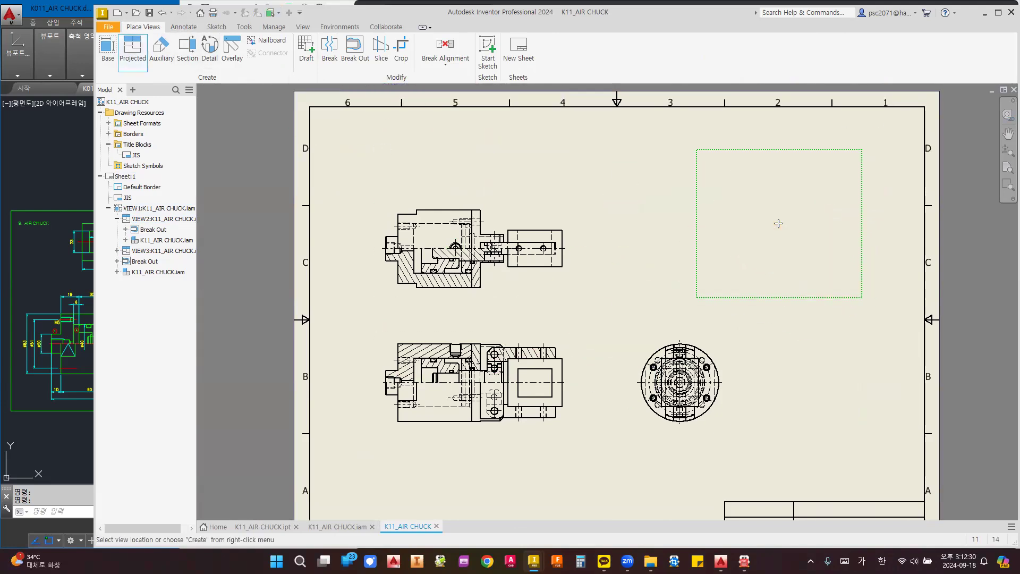
pyautogui.rightClick(779, 223)
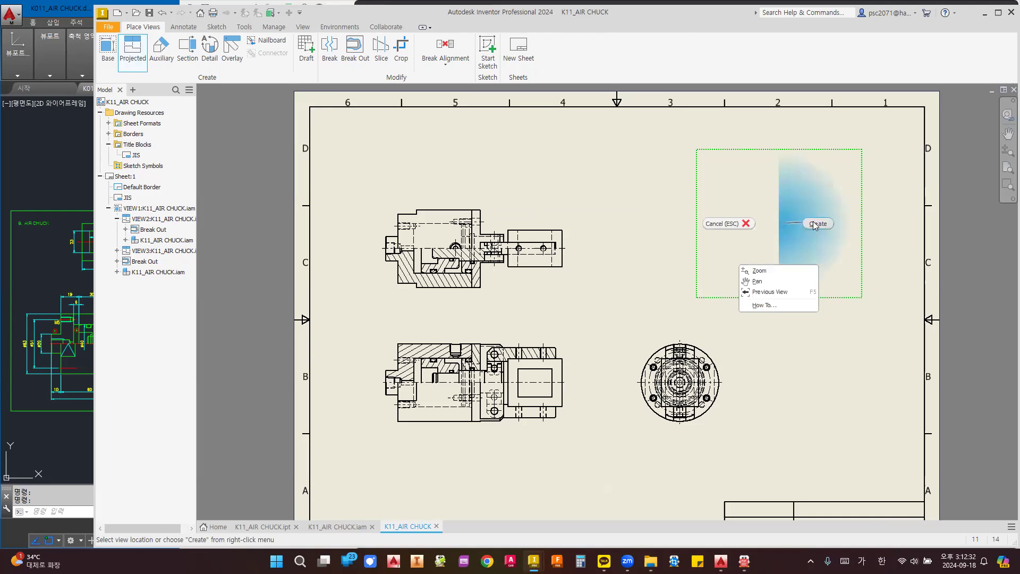
pyautogui.click(812, 222)
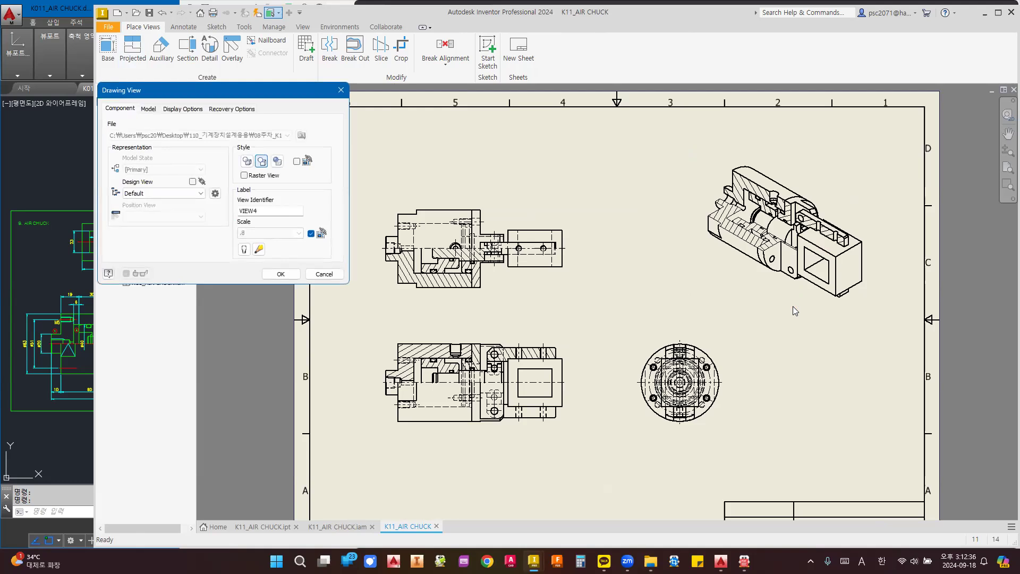
pyautogui.click(277, 161)
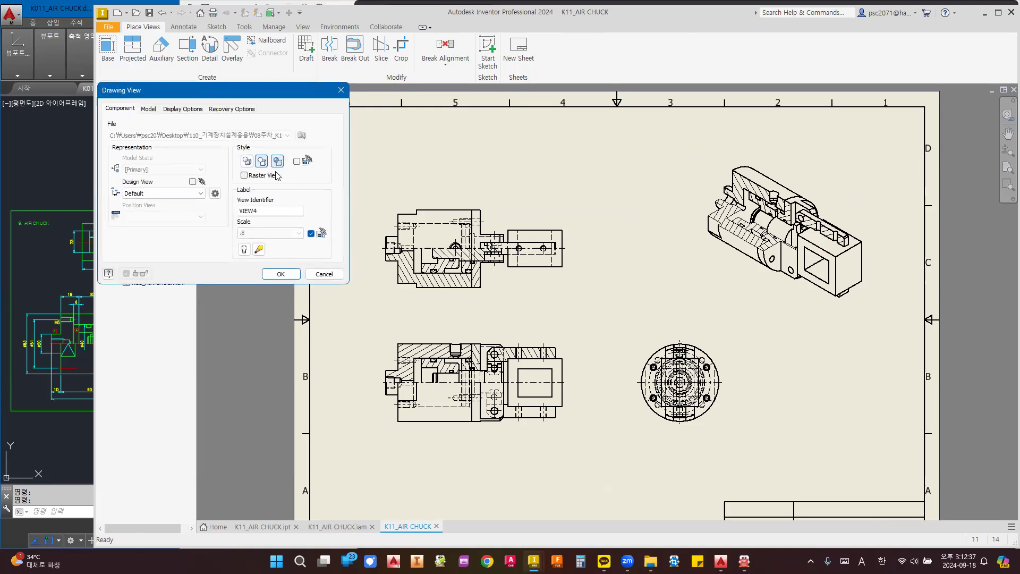
pyautogui.click(288, 276)
# - Assign all edges of the shaded isometric view to the Dimension (ISO) layer
pyautogui.scroll(5, 774, 234)
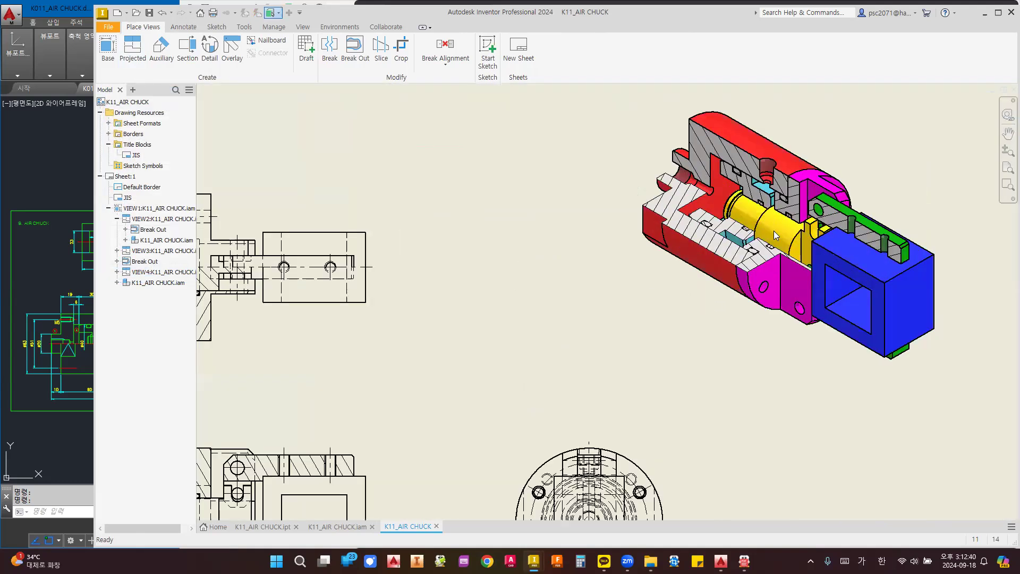
pyautogui.scroll(-4, 489, 358)
pyautogui.scroll(6, 623, 255)
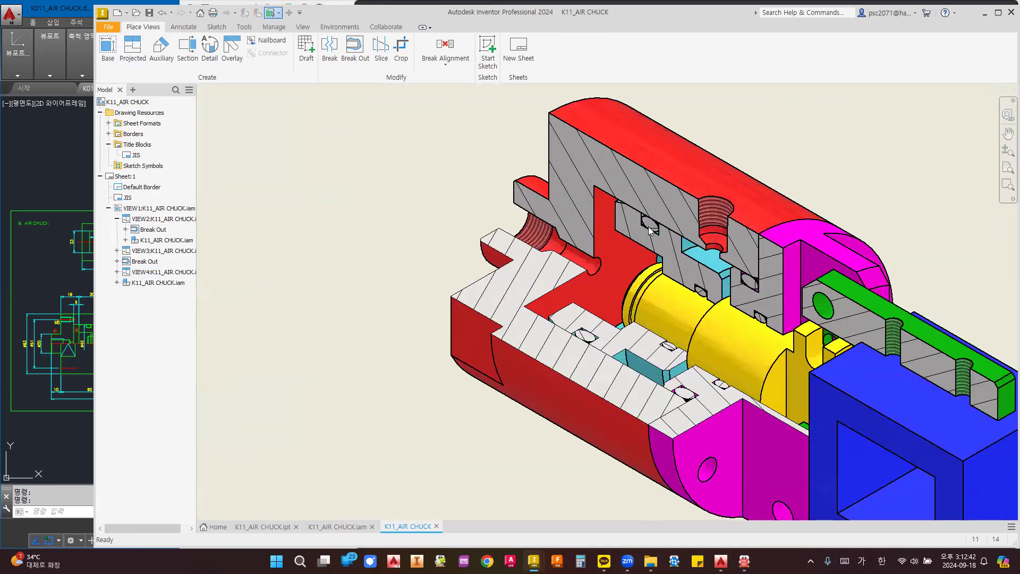
pyautogui.scroll(-4, 529, 266)
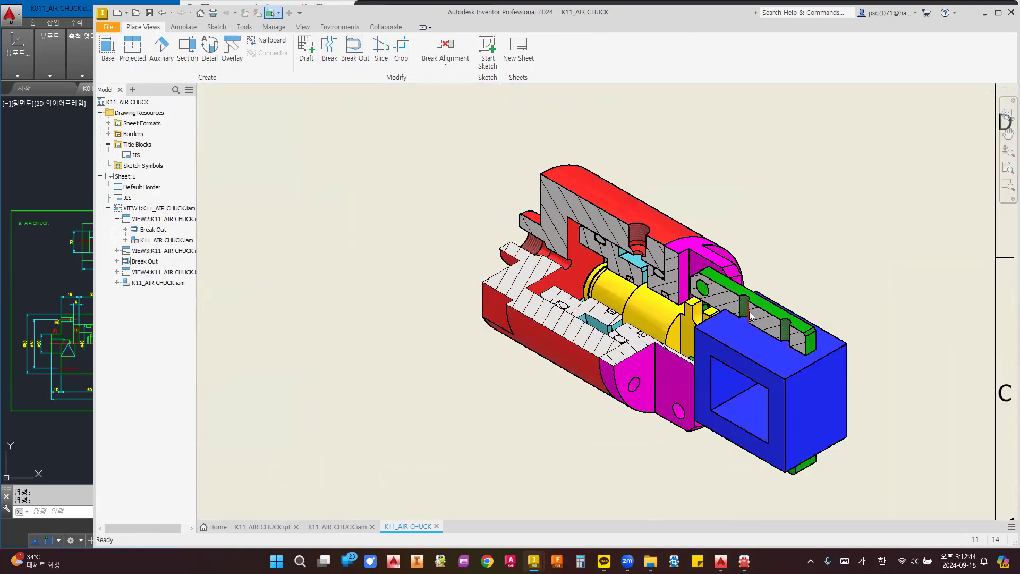
pyautogui.scroll(-2, 723, 276)
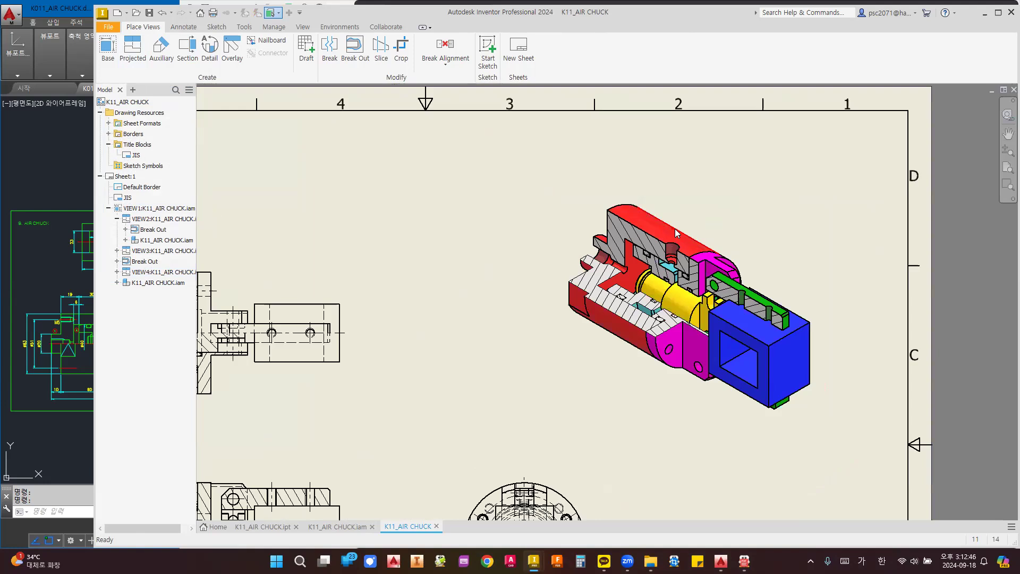
pyautogui.scroll(2, 733, 334)
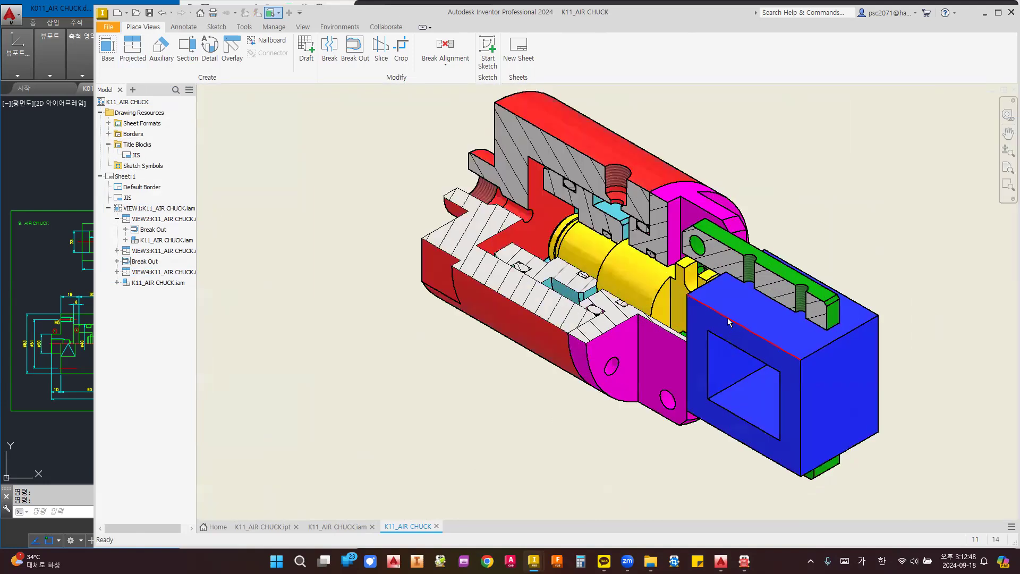
pyautogui.scroll(-1, 676, 287)
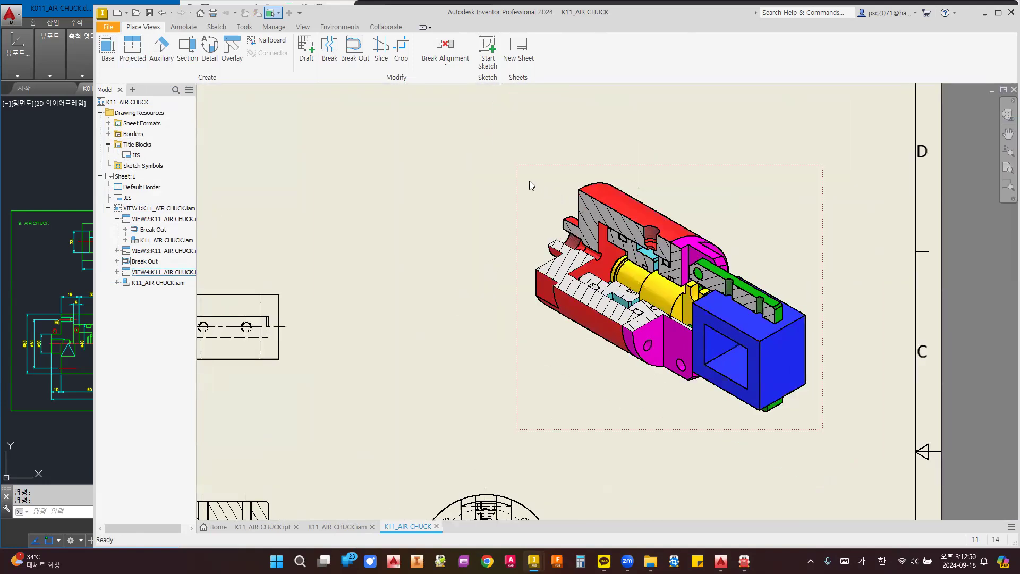
pyautogui.moveTo(501, 170); pyautogui.dragTo(860, 415)
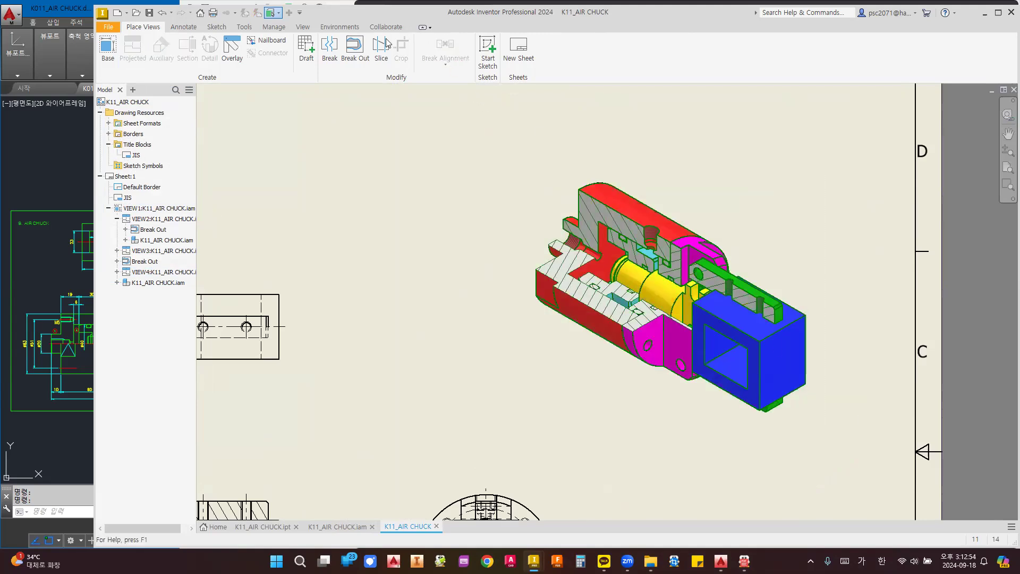
pyautogui.click(183, 27)
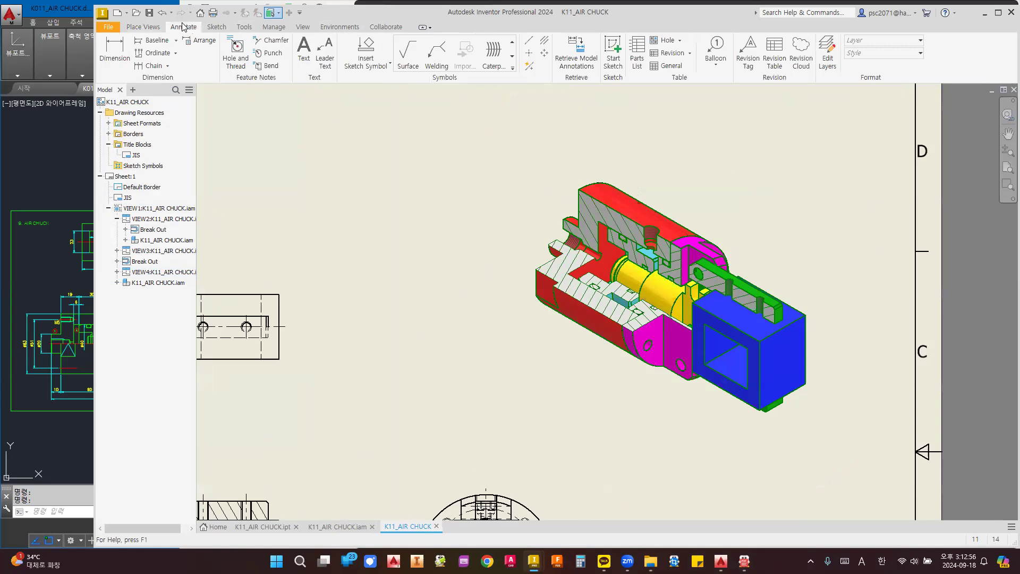
pyautogui.click(921, 43)
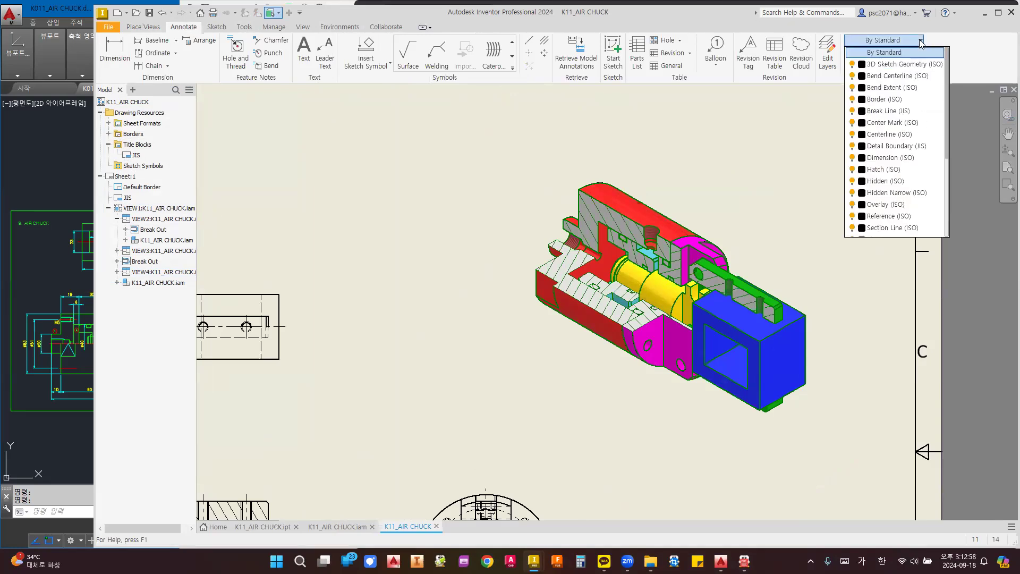
pyautogui.click(888, 158)
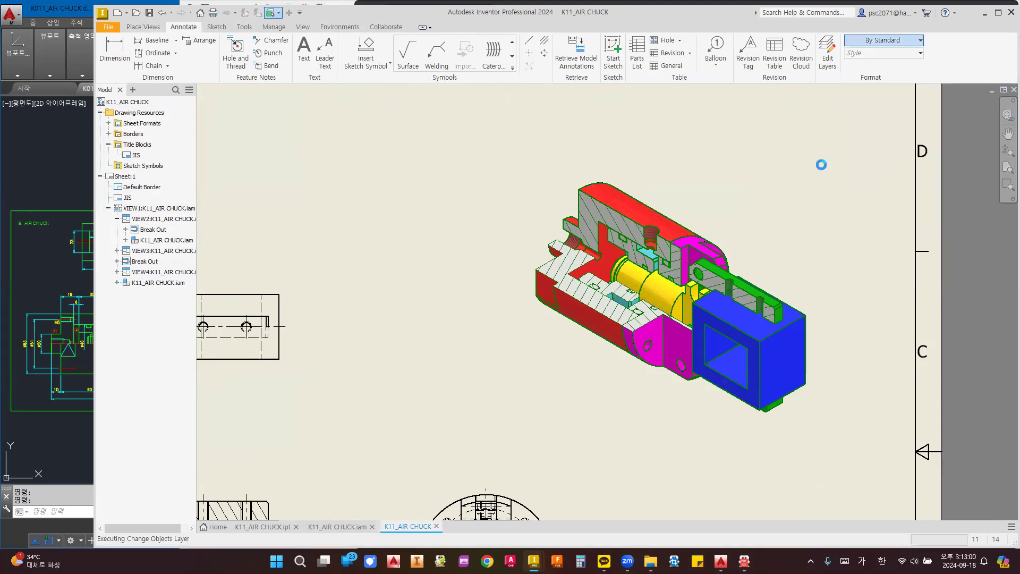
# - Move the circular side view slightly farther to the right of the front view
pyautogui.scroll(5, 819, 392)
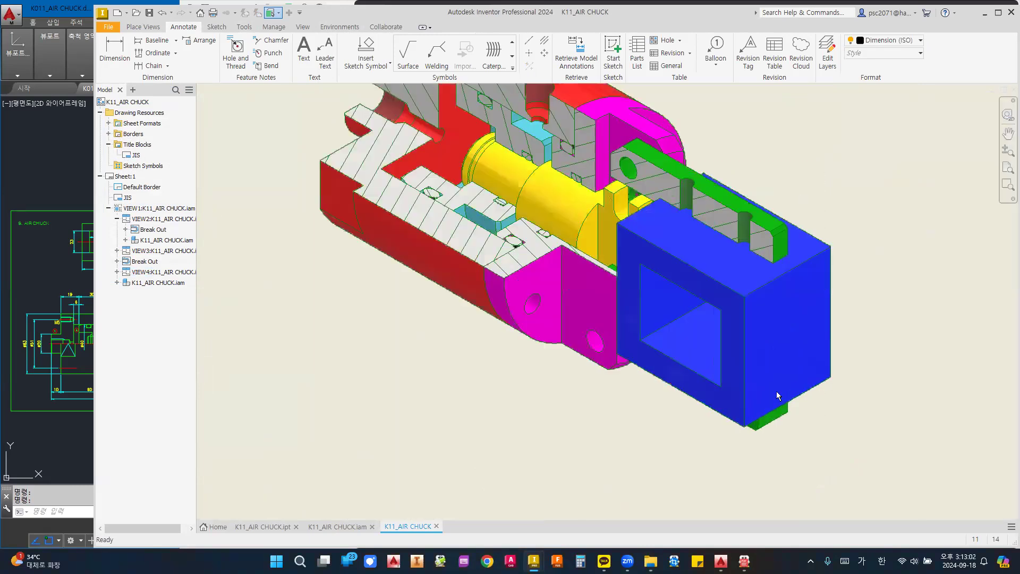
pyautogui.scroll(-4, 781, 395)
pyautogui.scroll(5, 446, 238)
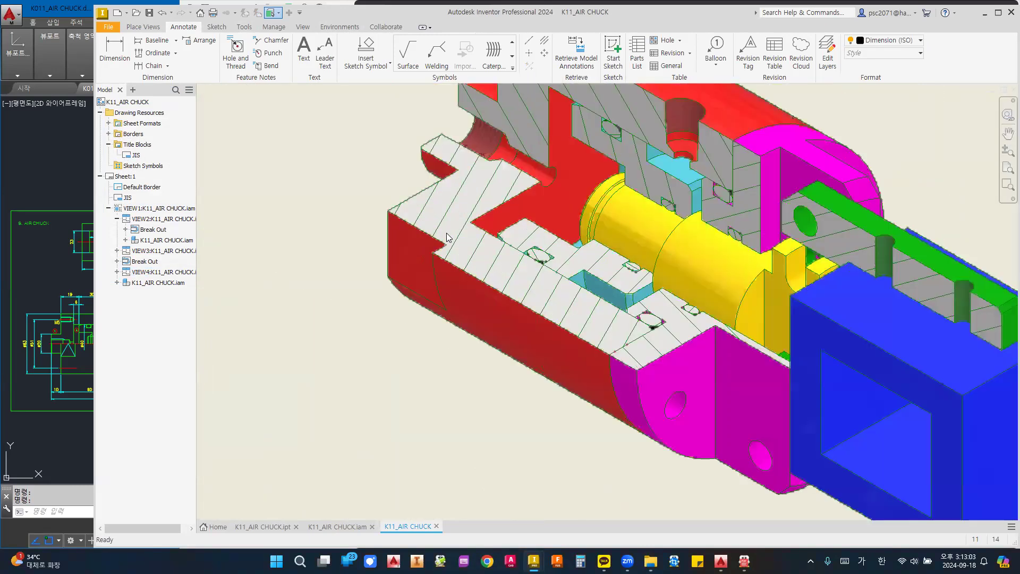
pyautogui.scroll(2, 446, 234)
pyautogui.scroll(-9, 449, 236)
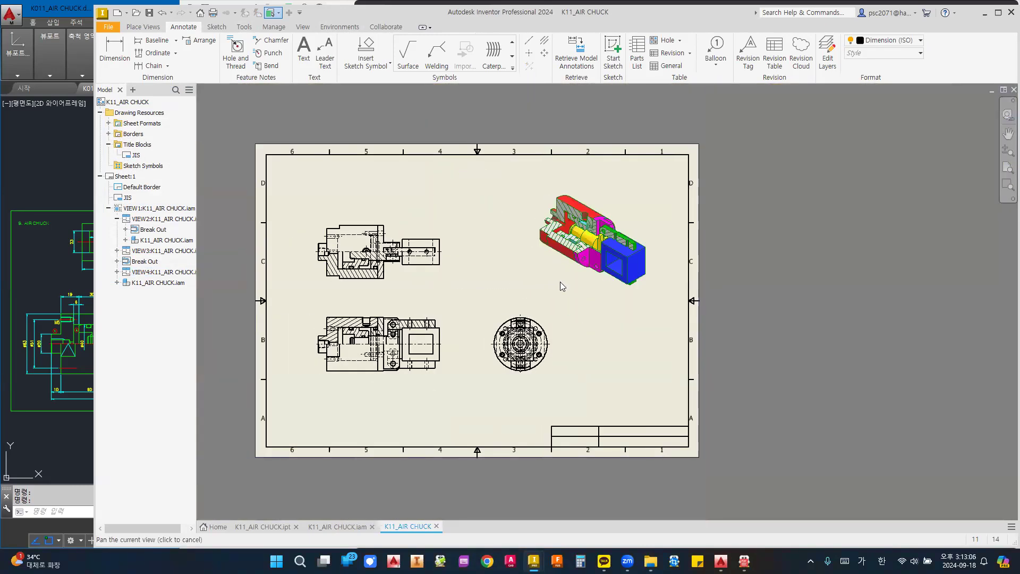
pyautogui.moveTo(563, 312); pyautogui.dragTo(571, 307, button='middle')
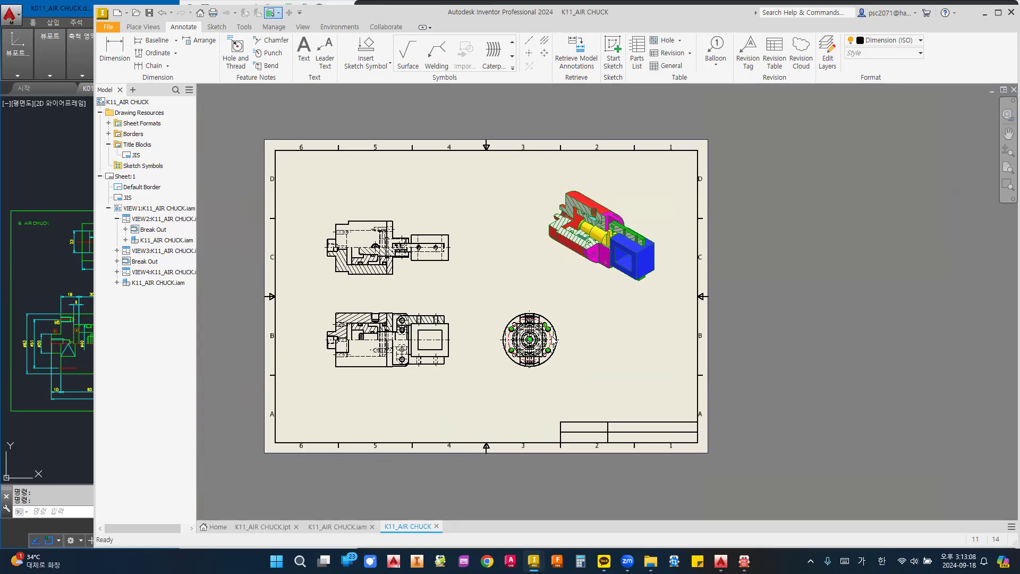
pyautogui.moveTo(564, 353); pyautogui.dragTo(571, 357)
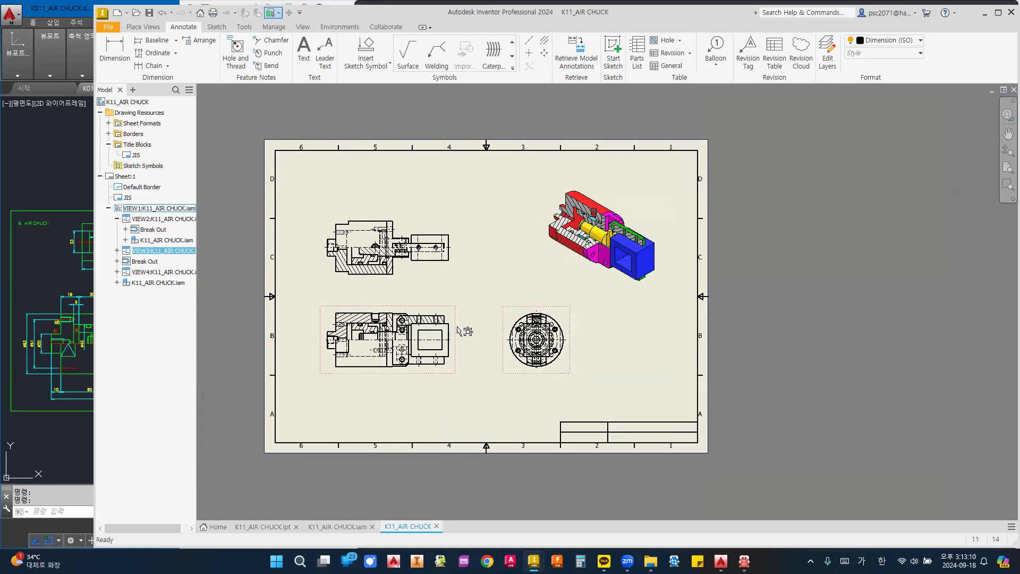
# - Dimension the outer diameter of the chuck body in the front view, placing the dimension left of the body
pyautogui.scroll(5, 457, 327)
pyautogui.scroll(-4, 459, 322)
pyautogui.moveTo(460, 323); pyautogui.dragTo(490, 326, button='middle')
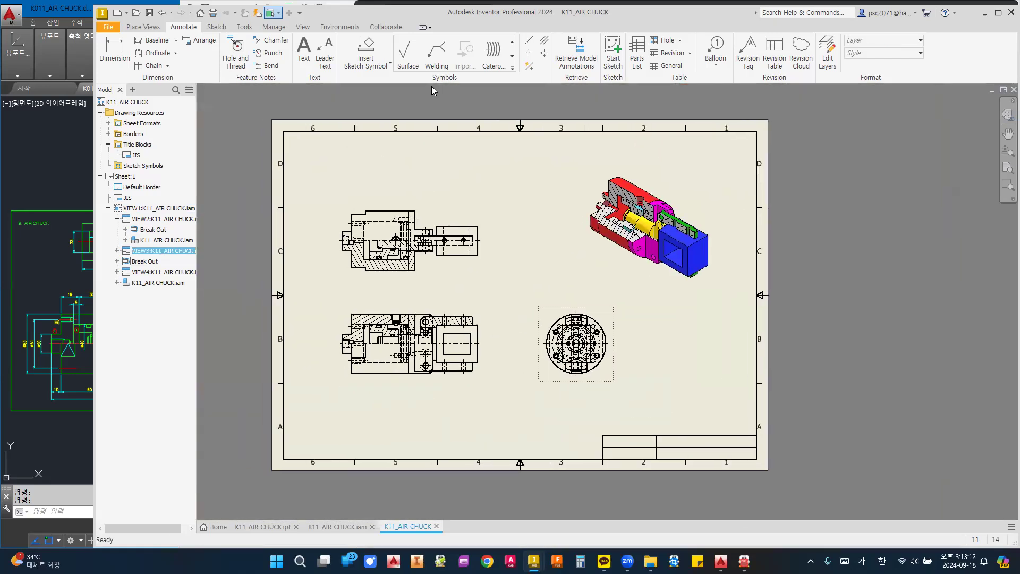
pyautogui.click(126, 51)
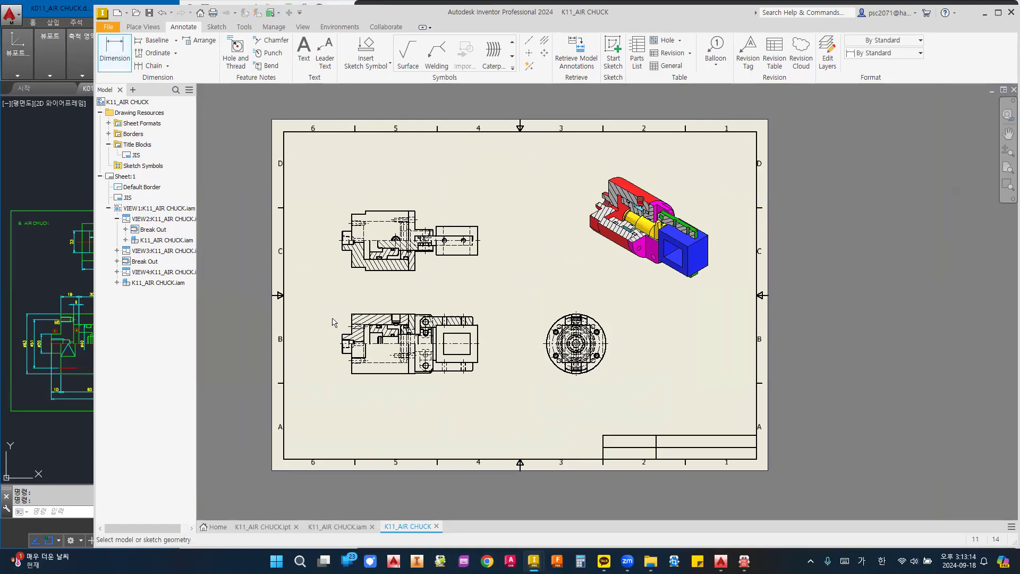
pyautogui.scroll(3, 349, 322)
pyautogui.click(365, 314)
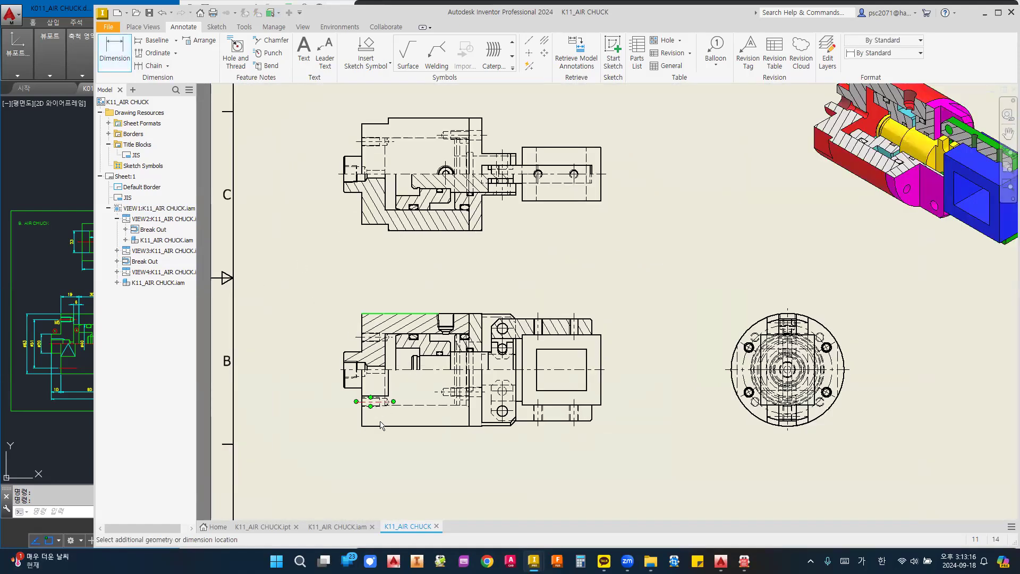
pyautogui.click(384, 426)
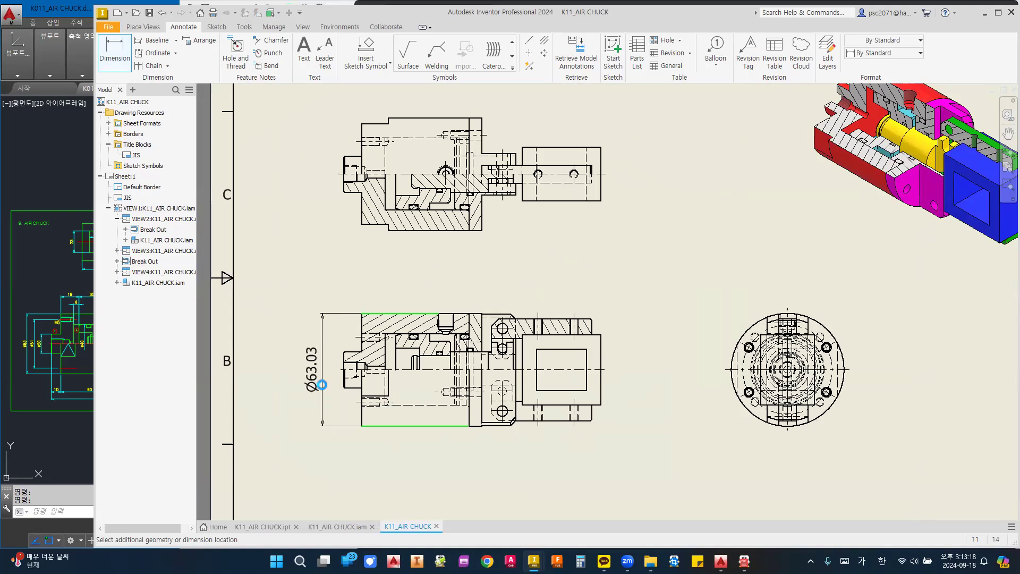
pyautogui.click(328, 377)
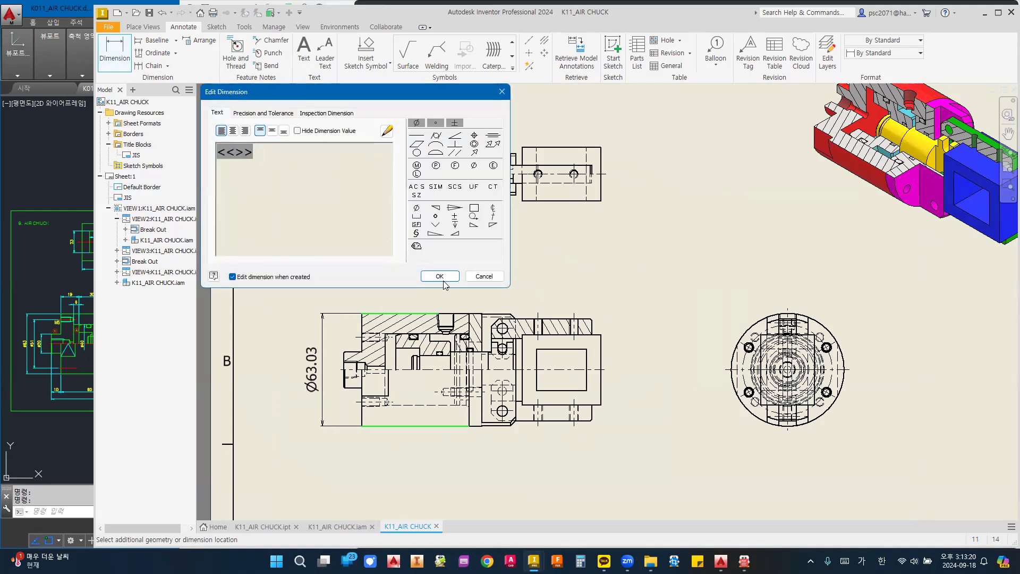
# - Set the primary unit precision of the body diameter dimension to 0 decimal places
pyautogui.click(286, 115)
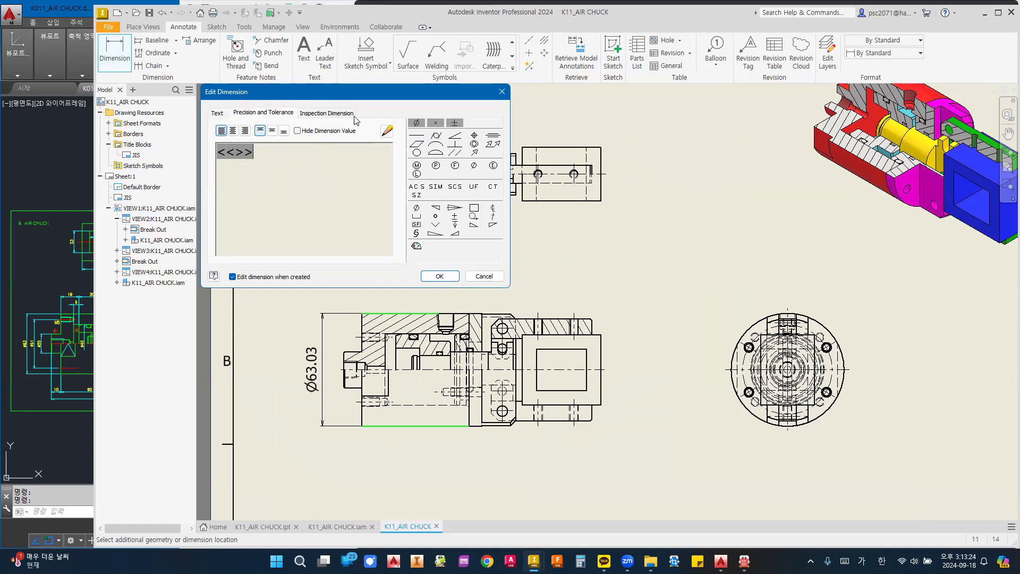
pyautogui.click(292, 114)
pyautogui.click(401, 167)
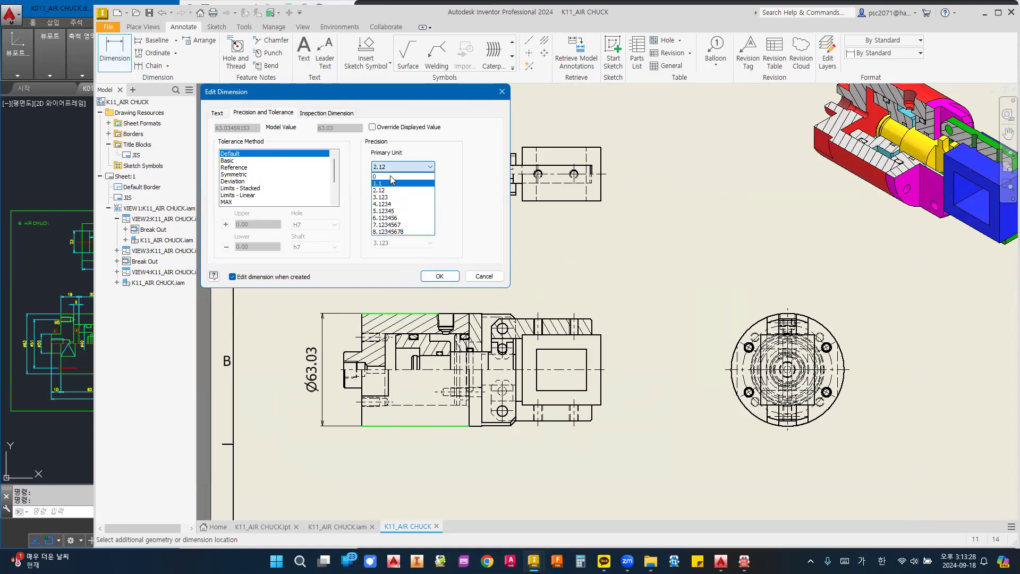
pyautogui.click(389, 175)
pyautogui.click(442, 277)
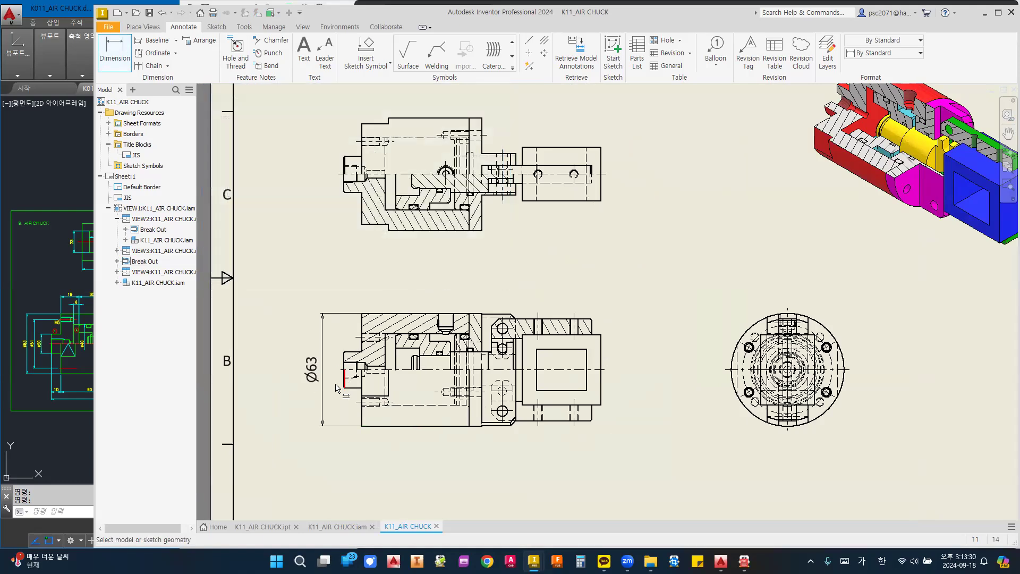
# - Place a part balloon on the chuck body in the front view, using the Structured BOM view at First Level and enabling it for the assembly
pyautogui.scroll(-3, 600, 275)
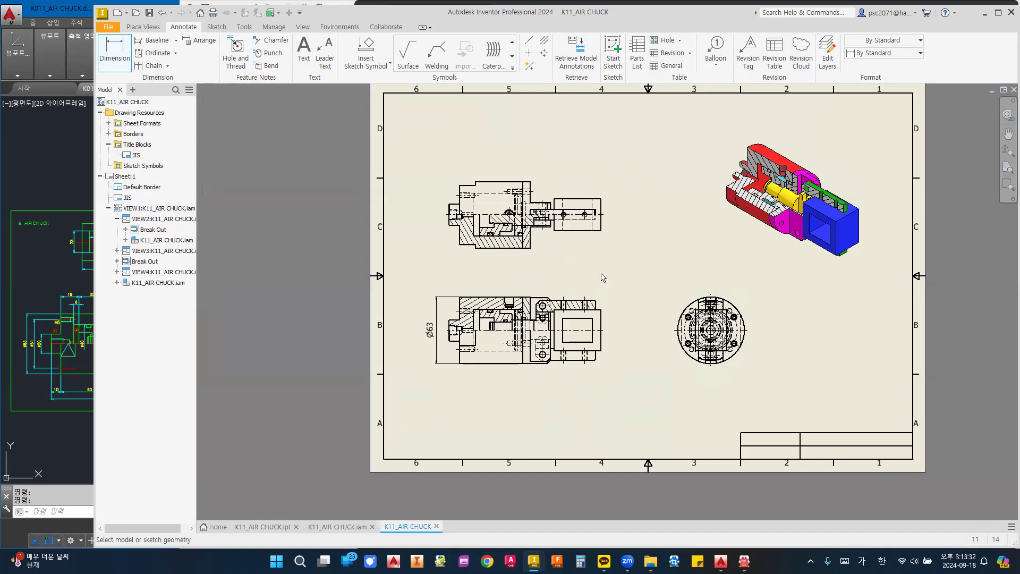
pyautogui.moveTo(600, 275); pyautogui.dragTo(554, 302, button='middle')
pyautogui.click(715, 50)
pyautogui.click(425, 311)
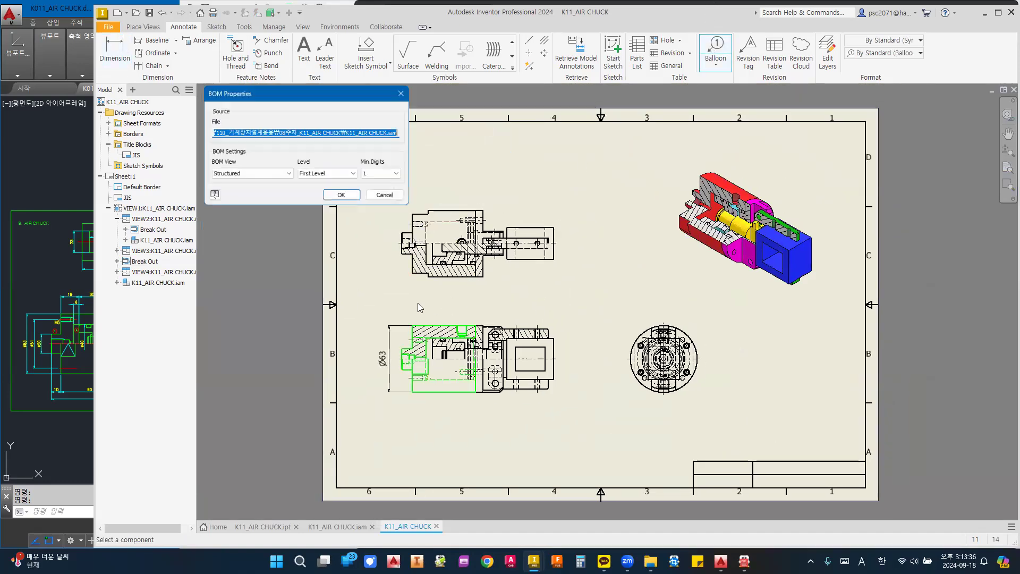
pyautogui.click(342, 196)
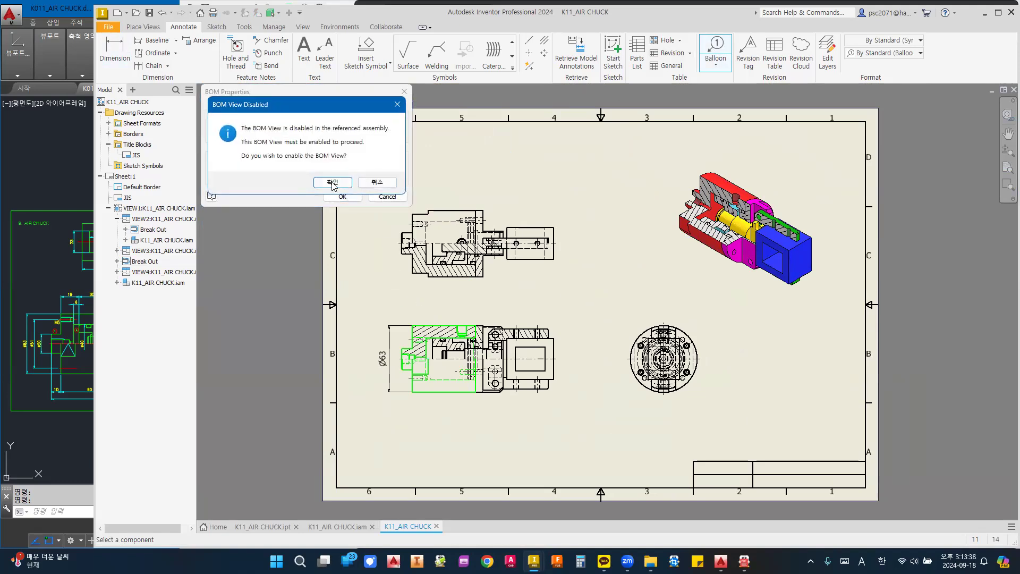
pyautogui.click(333, 186)
pyautogui.click(424, 307)
pyautogui.press('Return')
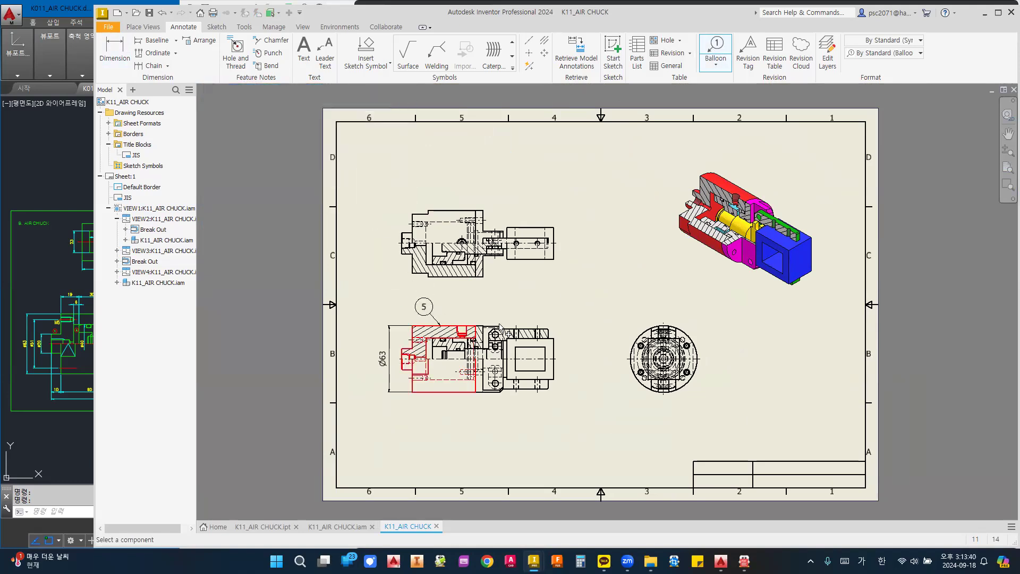
# - Add balloons above the front view for the upper finger and for the slotted part below the finger's pivot hole
pyautogui.scroll(5, 500, 326)
pyautogui.click(499, 340)
pyautogui.click(447, 264)
pyautogui.press('Return')
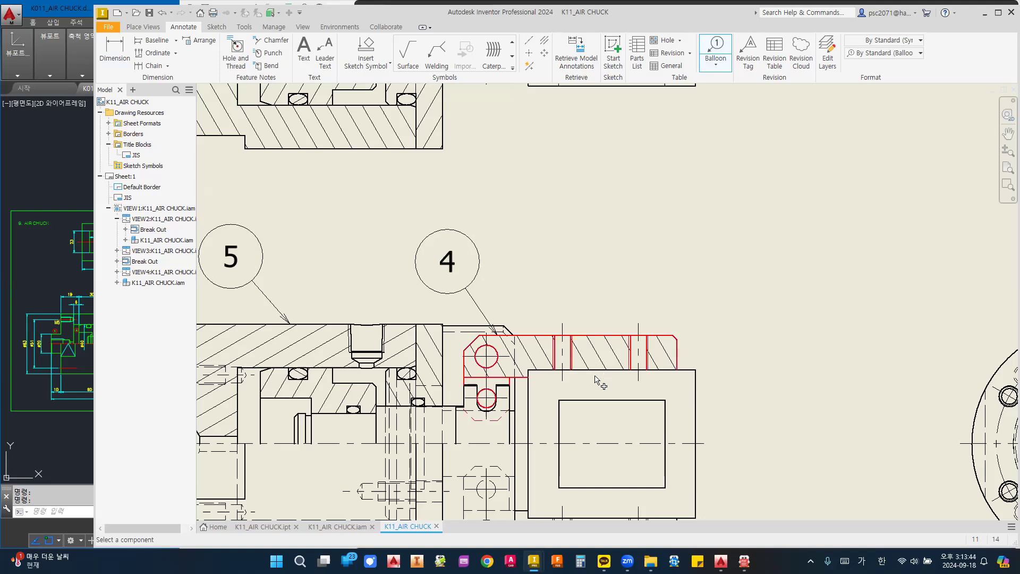
pyautogui.click(503, 385)
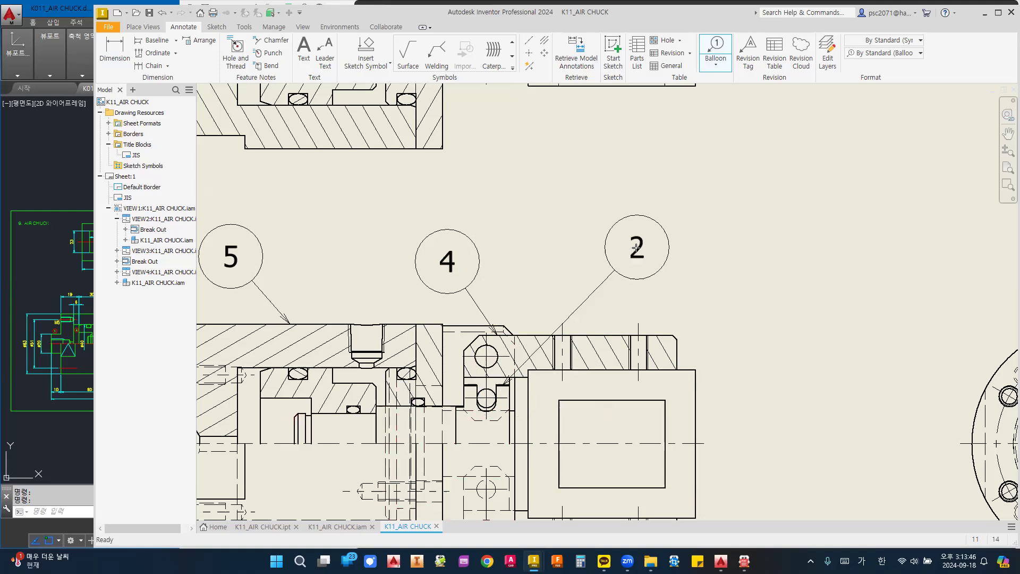
pyautogui.click(337, 248)
pyautogui.press('Return')
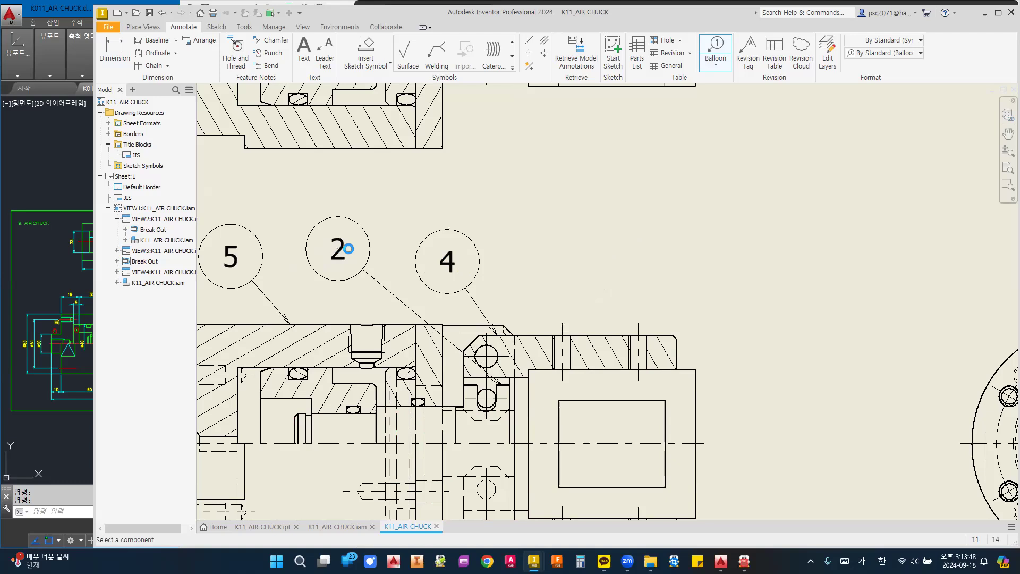
# - Add a balloon for the hatched part inside the body cavity, placed above the body's left end, and finish ballooning
pyautogui.scroll(-3, 469, 268)
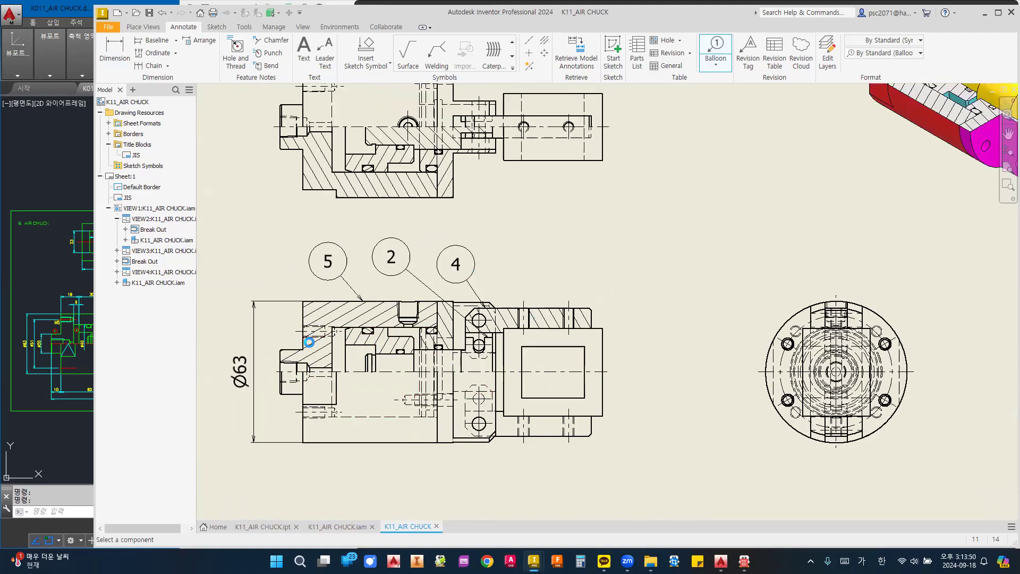
pyautogui.click(344, 343)
pyautogui.click(257, 259)
pyautogui.rightClick(277, 249)
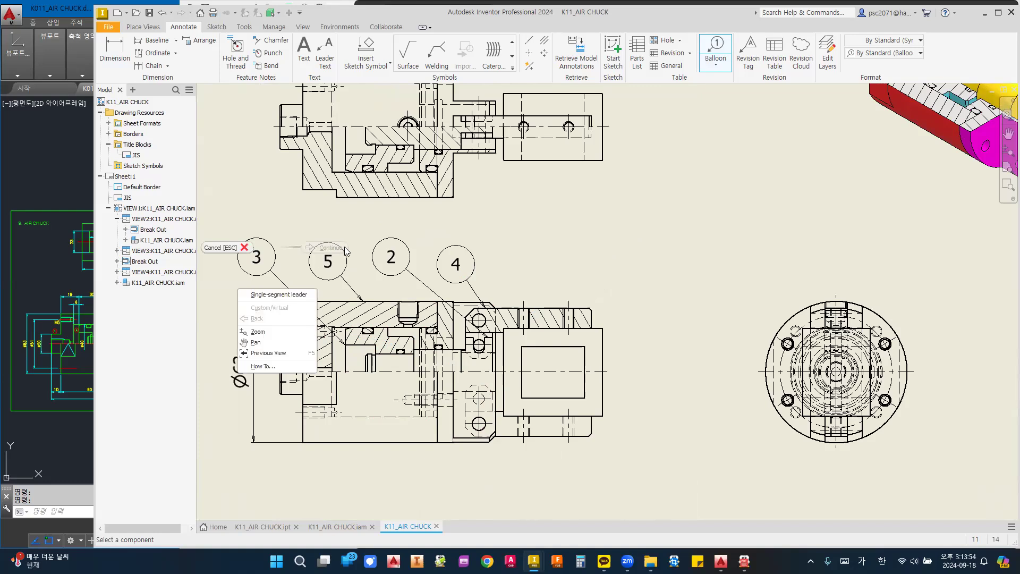
pyautogui.press('Escape')
# - Align all four balloons in one horizontal row above the front view
pyautogui.moveTo(513, 237); pyautogui.dragTo(665, 265, button='middle')
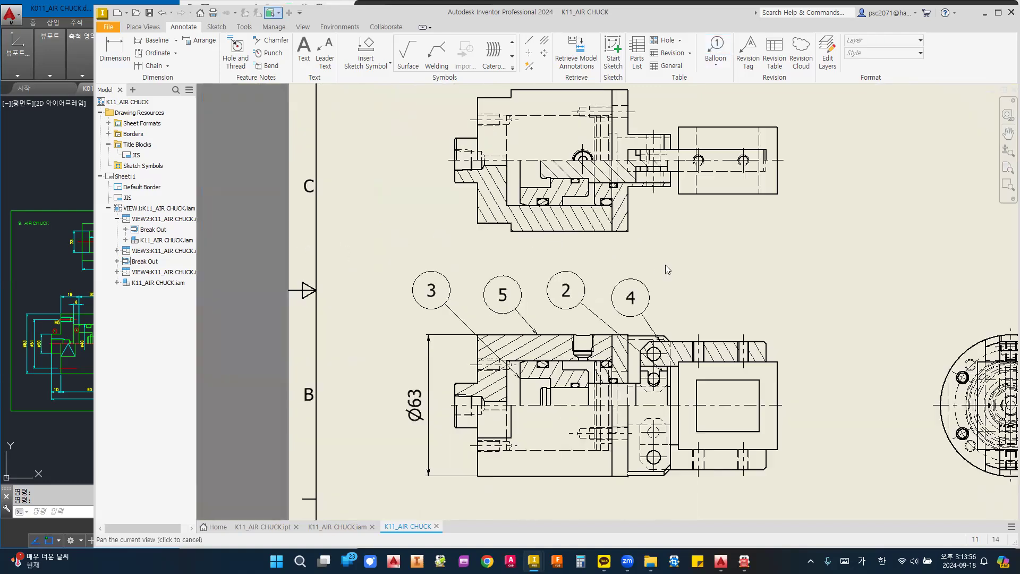
pyautogui.moveTo(688, 262); pyautogui.dragTo(376, 296)
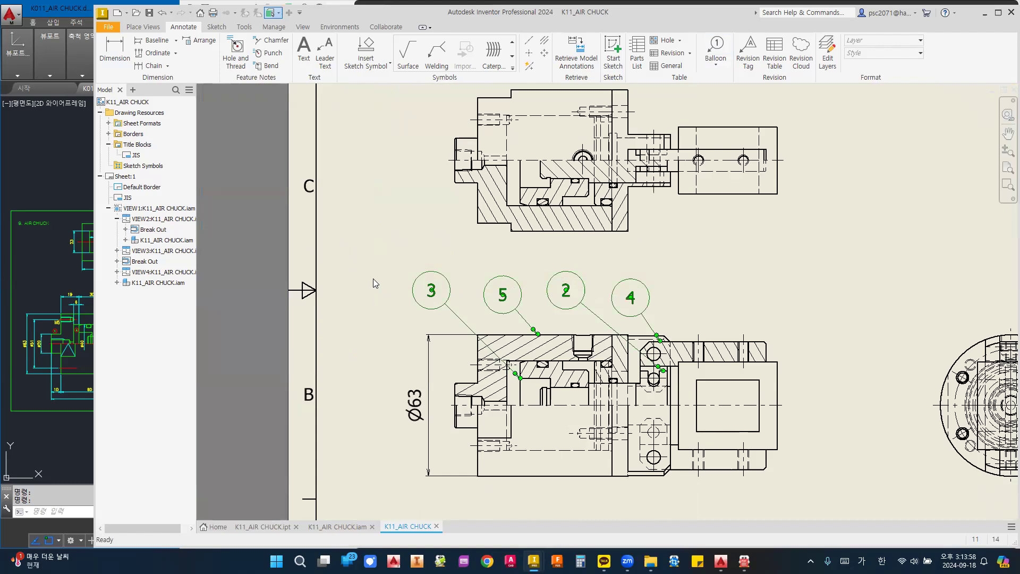
pyautogui.rightClick(373, 279)
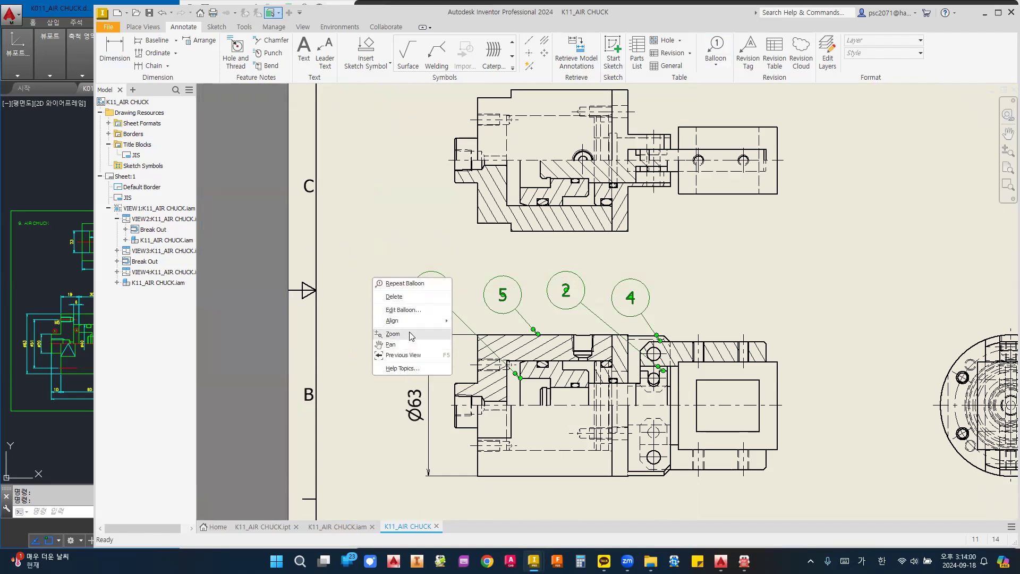
pyautogui.click(471, 332)
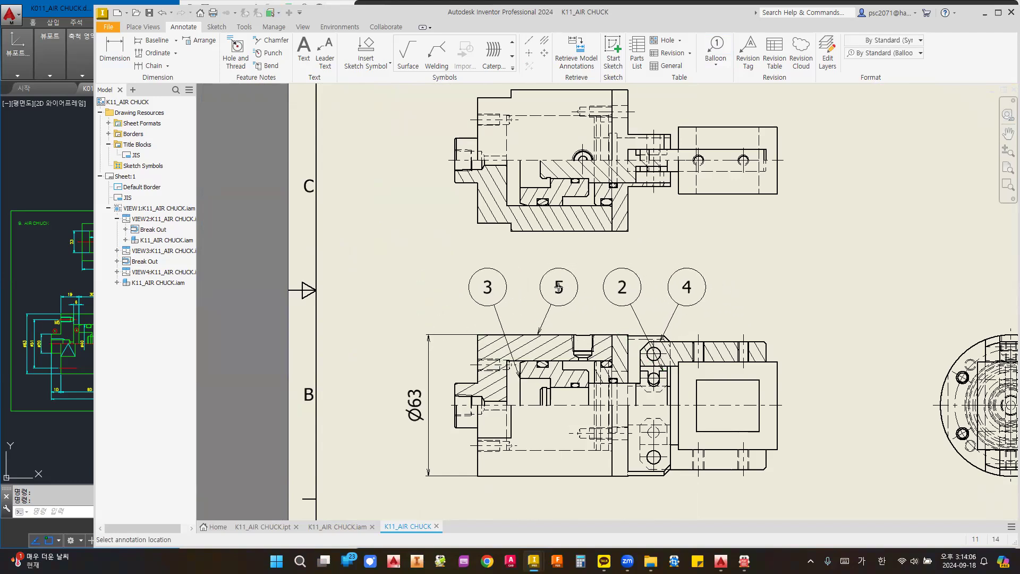
pyautogui.click(558, 286)
# - Move the circular side view closer to the front view
pyautogui.scroll(-3, 640, 314)
pyautogui.click(754, 300)
pyautogui.moveTo(755, 301); pyautogui.dragTo(552, 268, button='middle')
pyautogui.moveTo(629, 290); pyautogui.dragTo(600, 287)
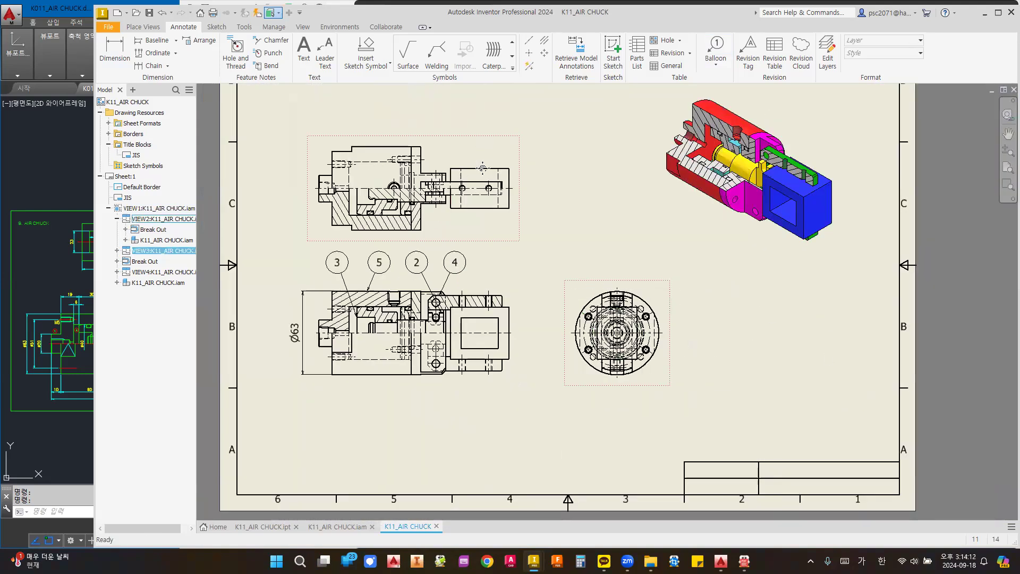
# - Enlarge the base front view and its dependent views by increasing the scale in the VIEW1 drawing view settings
pyautogui.moveTo(482, 168); pyautogui.dragTo(488, 169, button='middle')
pyautogui.scroll(-5, 492, 166)
pyautogui.scroll(6, 492, 167)
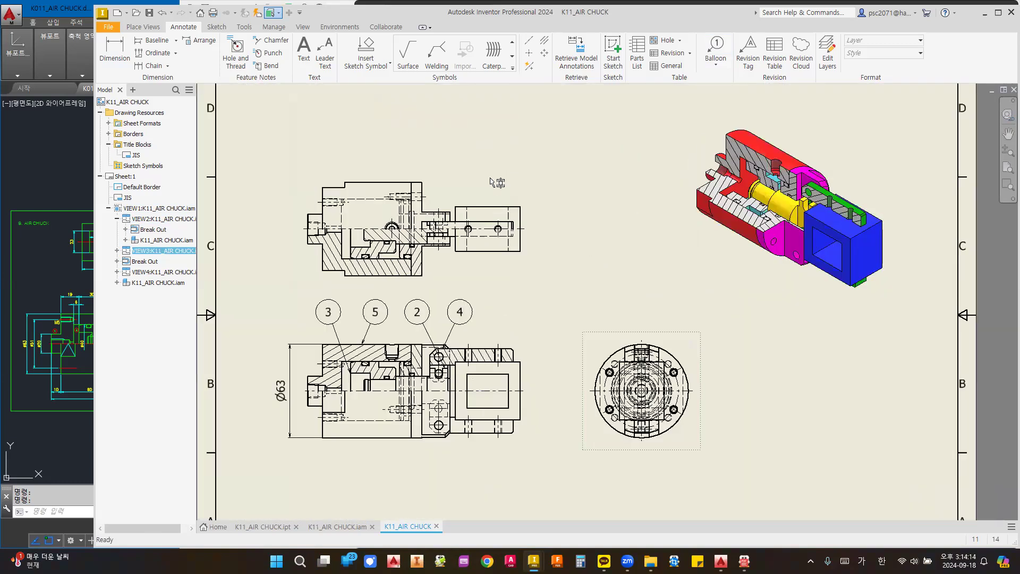
pyautogui.scroll(-3, 491, 178)
pyautogui.scroll(3, 501, 268)
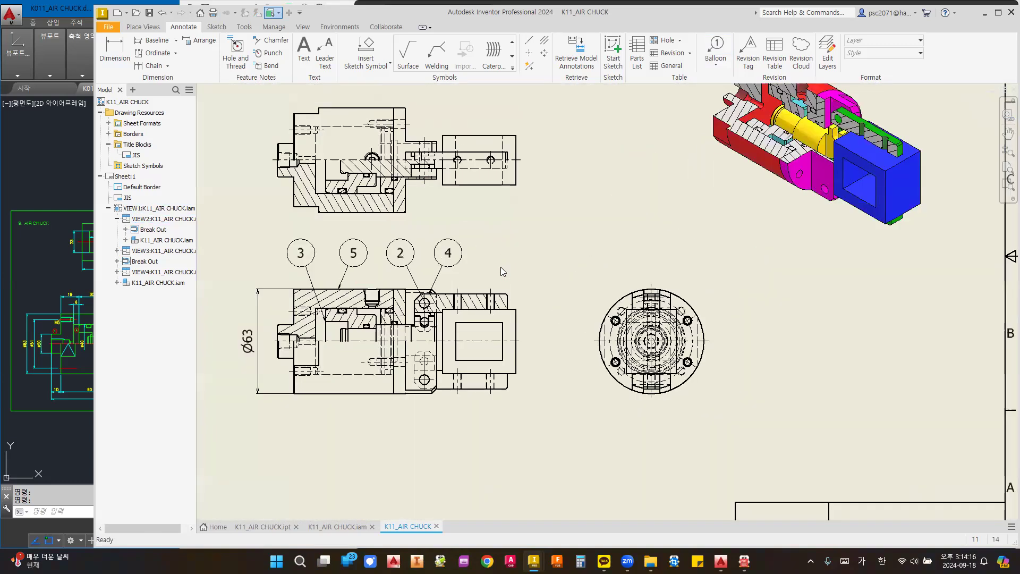
pyautogui.doubleClick(449, 242)
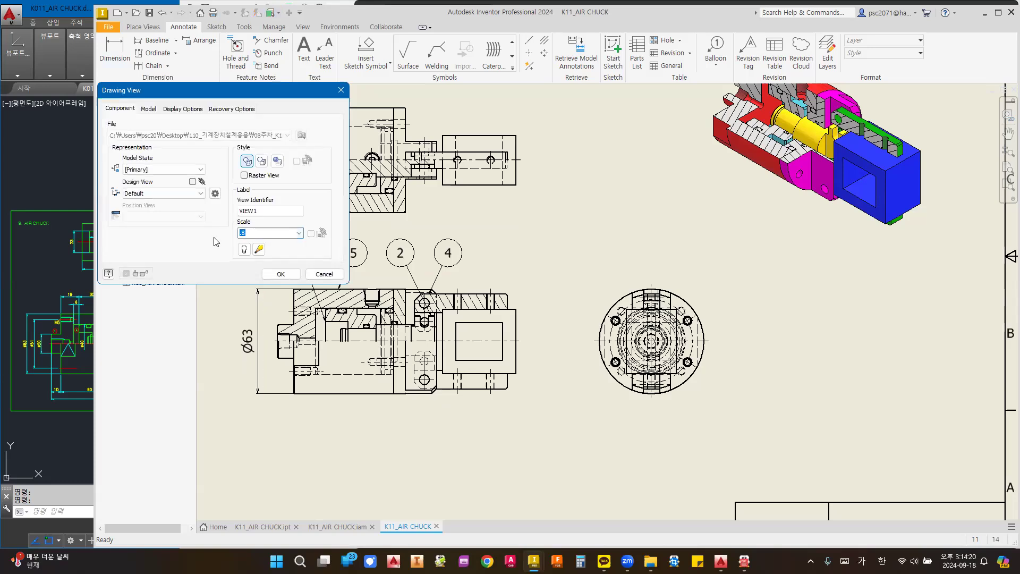
pyautogui.press('Escape')
pyautogui.scroll(-5, 233, 261)
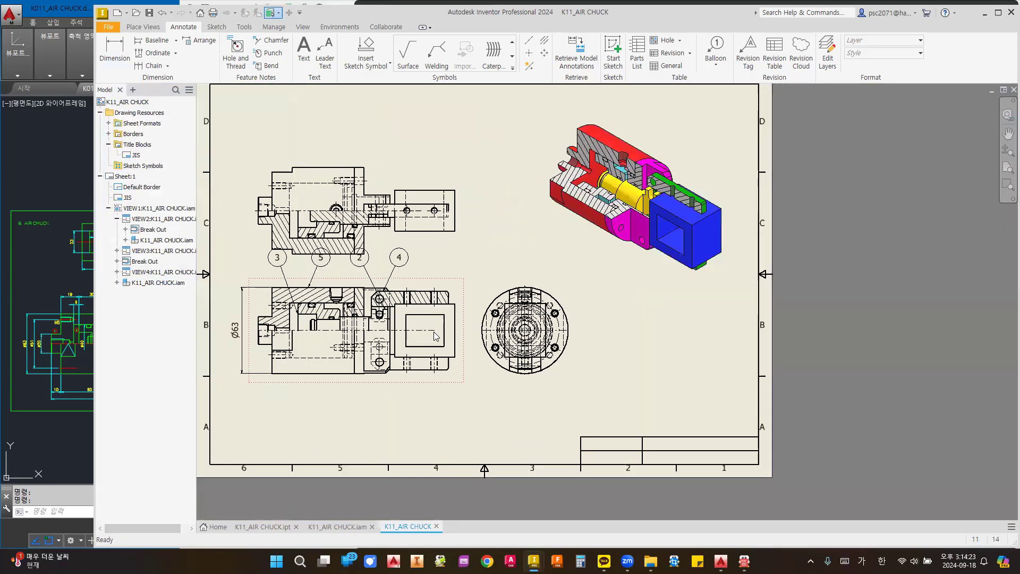
# - Space out the enlarged views by moving the front view down and right, the top view up, and the circular side view farther right
pyautogui.moveTo(434, 331); pyautogui.dragTo(448, 355)
pyautogui.moveTo(583, 369); pyautogui.dragTo(631, 369)
pyautogui.moveTo(482, 205); pyautogui.dragTo(554, 230, button='middle')
pyautogui.moveTo(562, 356); pyautogui.dragTo(578, 355)
pyautogui.moveTo(709, 352); pyautogui.dragTo(719, 352)
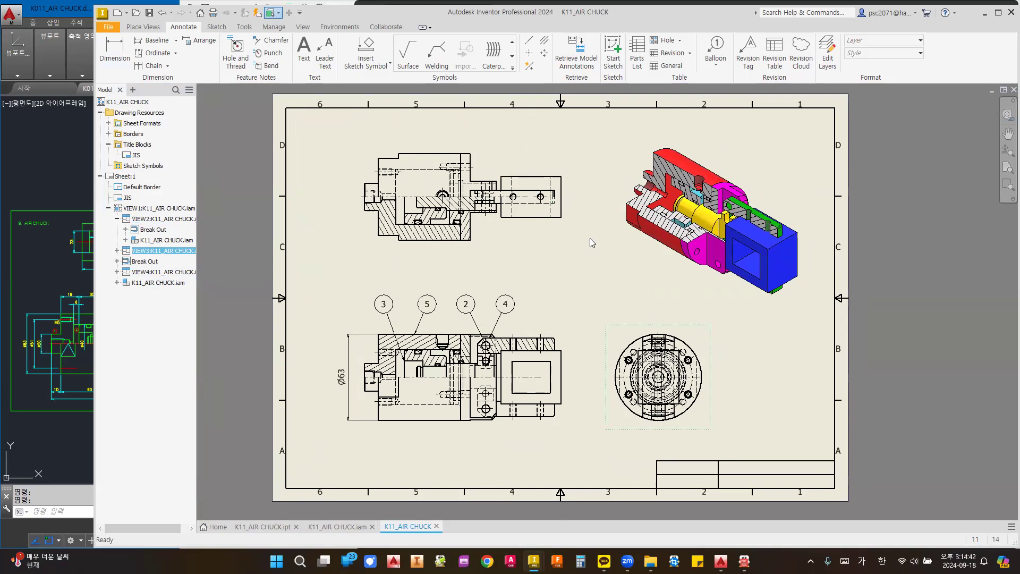
pyautogui.moveTo(610, 268)
pyautogui.mouseDown(button='middle')
pyautogui.moveTo(588, 257)
pyautogui.moveTo(573, 278)
pyautogui.mouseUp(button='middle')
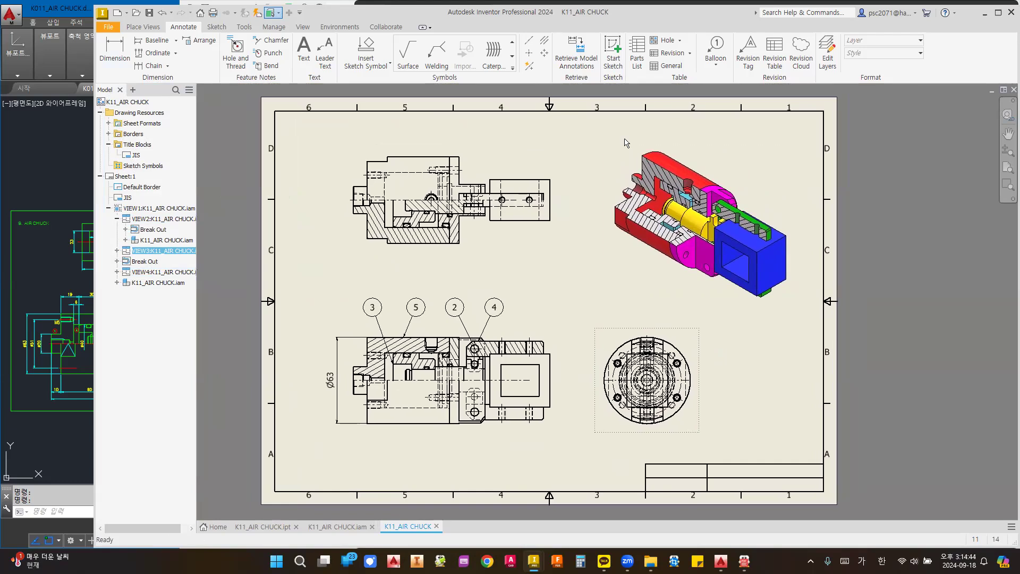